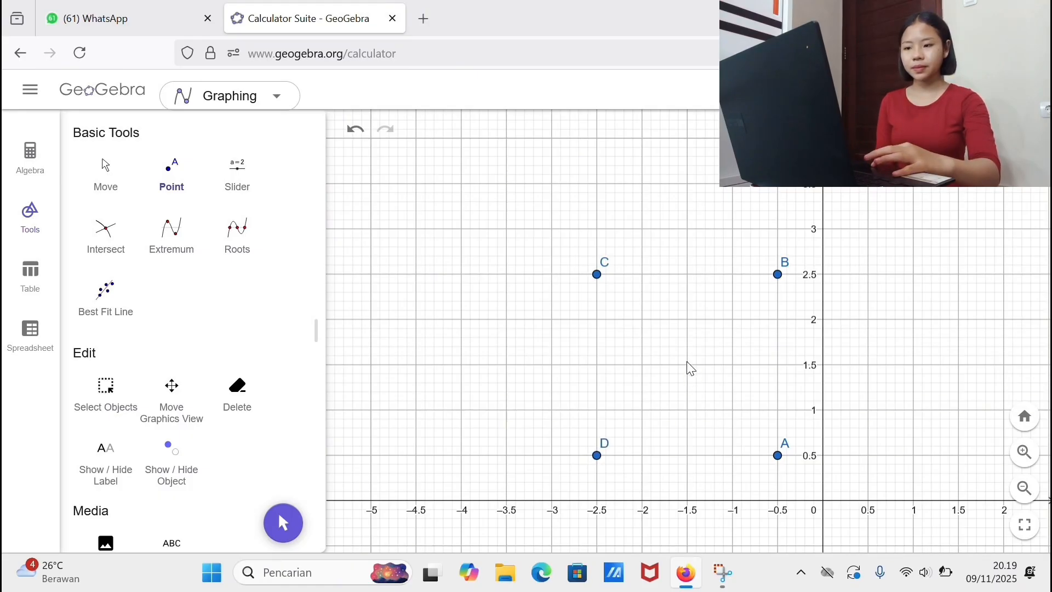
Step: Add a point at (-1.5, 1.5) and draw inward semicircles joining C to D, D to A, A to B and B to C
scroll(181, 352, "down", 5)
left_click(235, 454)
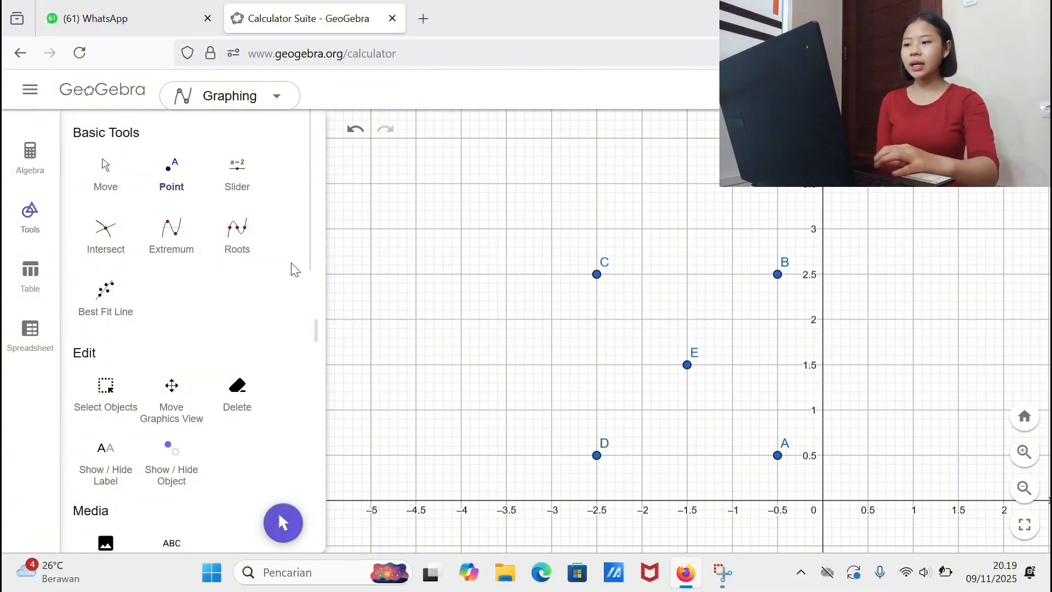
scroll(180, 352, "down", 5)
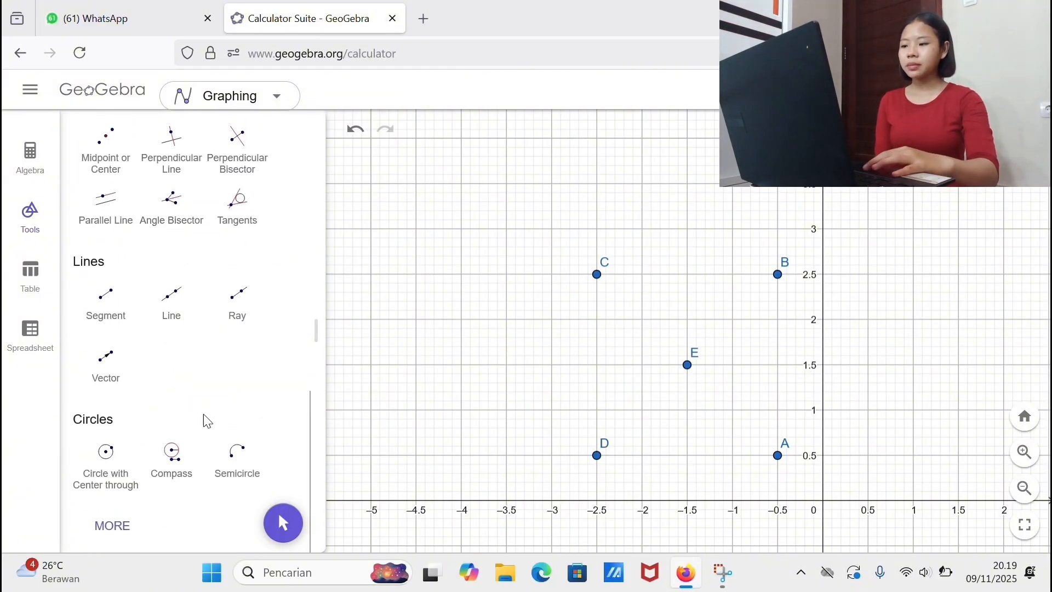
left_click(236, 457)
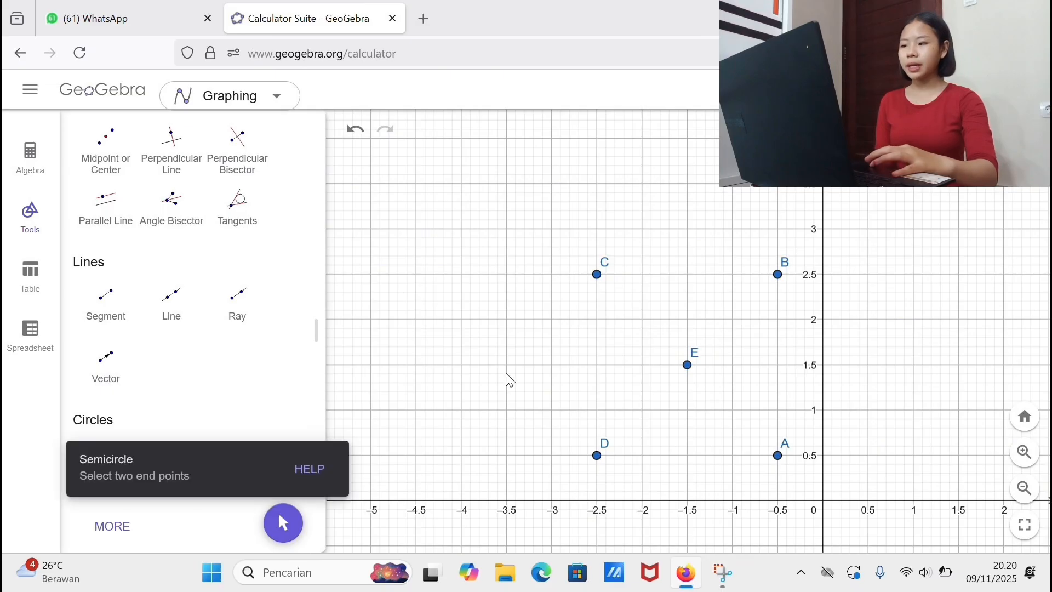
left_click(597, 275)
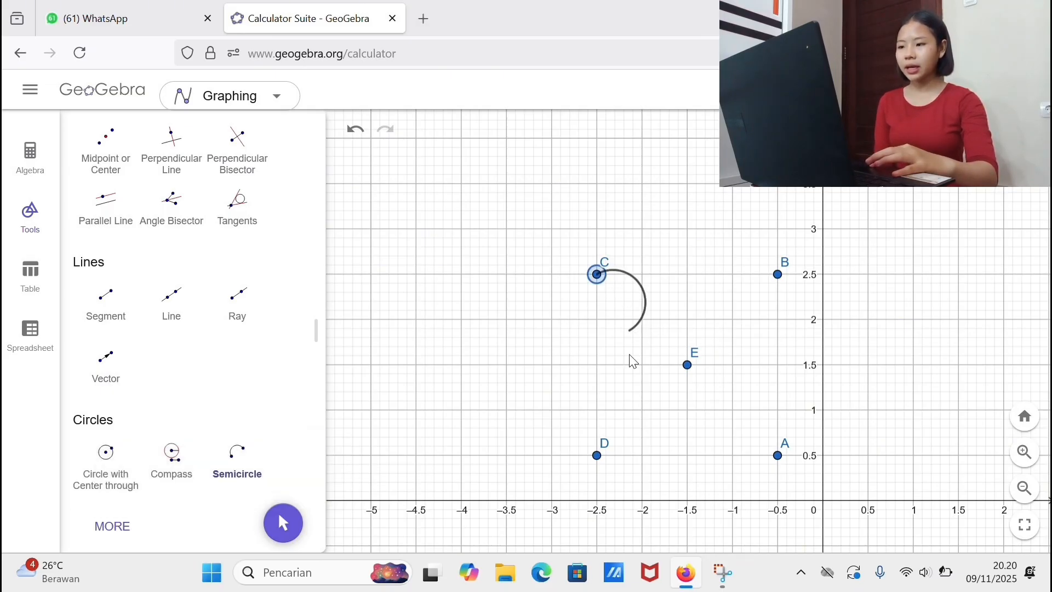
left_click(597, 455)
left_click(597, 455)
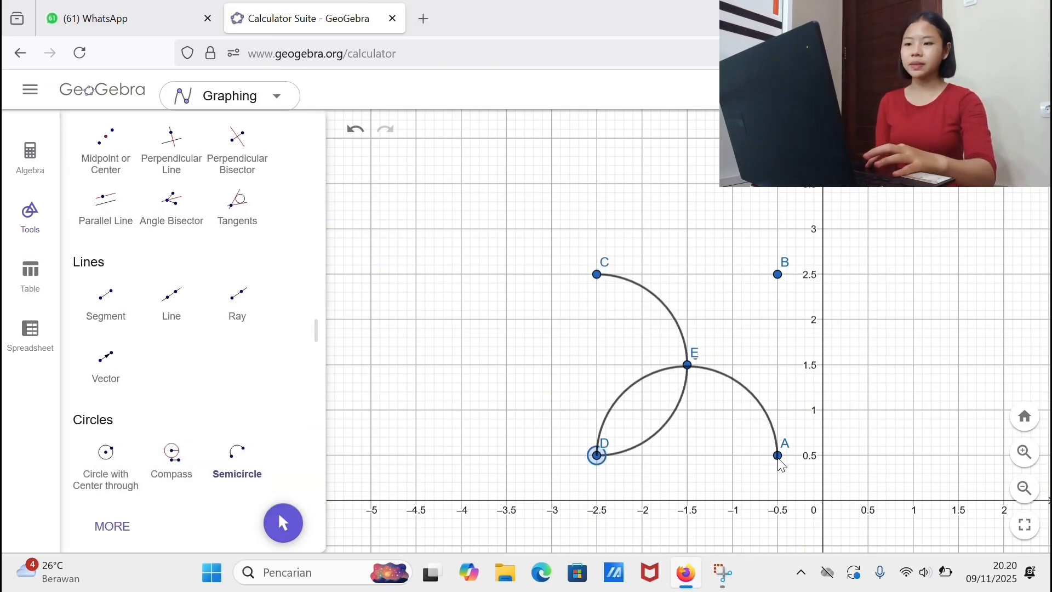
left_click(778, 455)
left_click(778, 275)
left_click(778, 275)
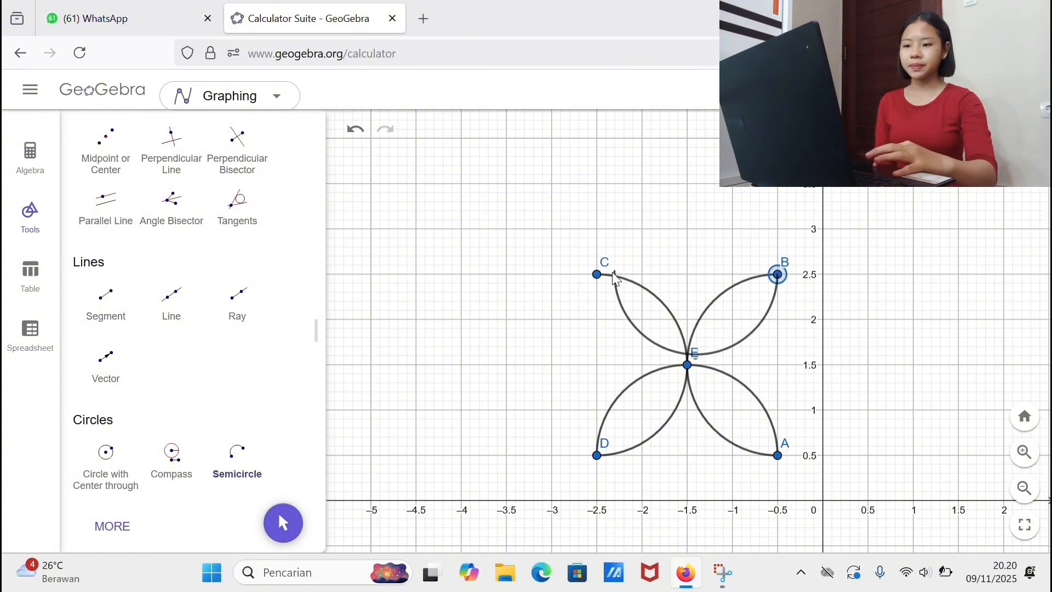
left_click(597, 274)
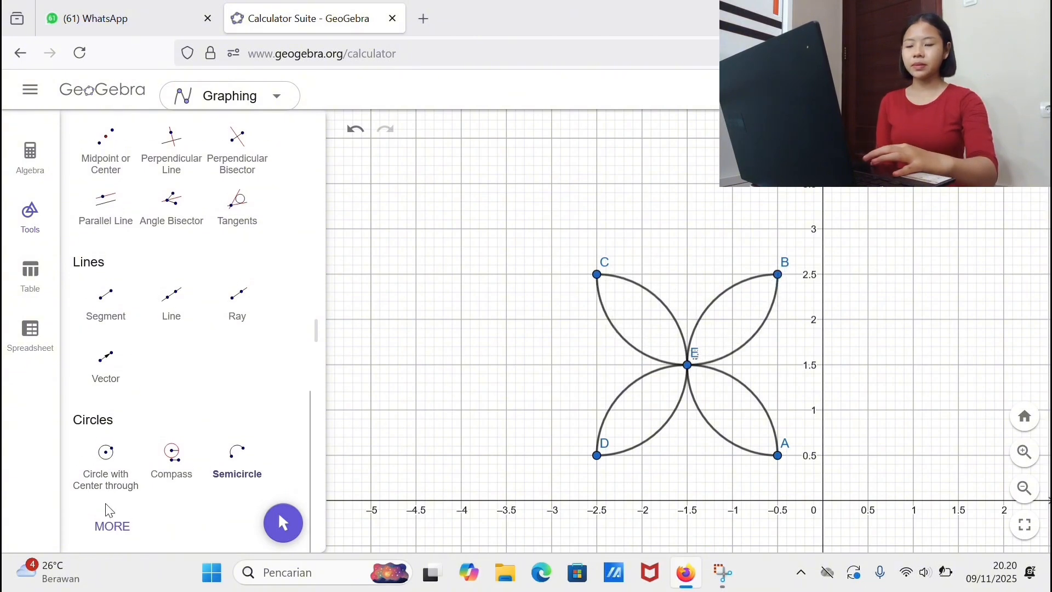
Step: Rotate the whole four-petal figure 45° around centre point E
left_click(109, 521)
scroll(111, 522, "down", 5)
scroll(111, 522, "down", 6)
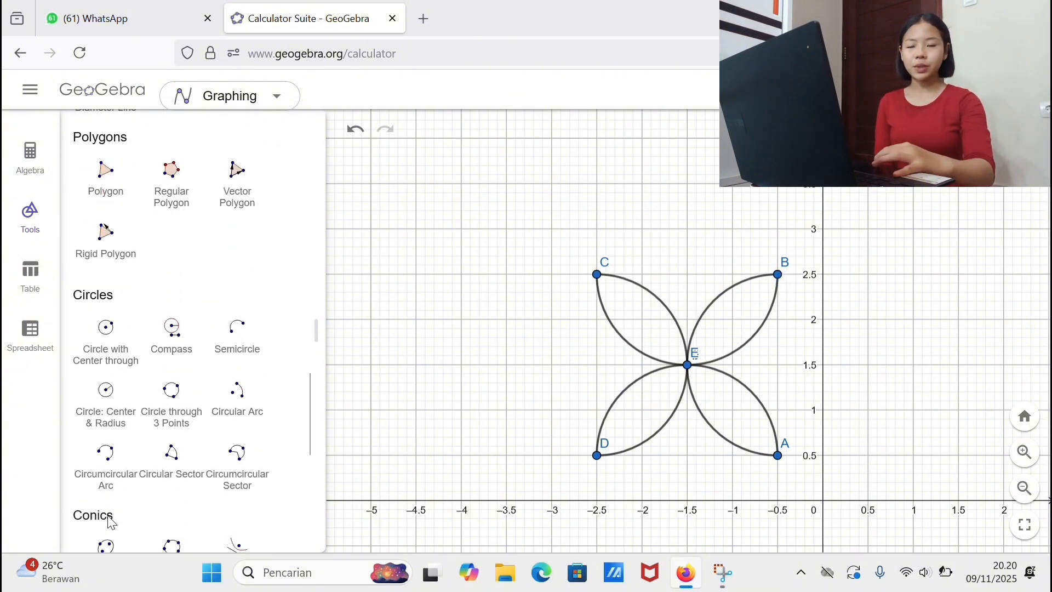
scroll(111, 522, "up", 5)
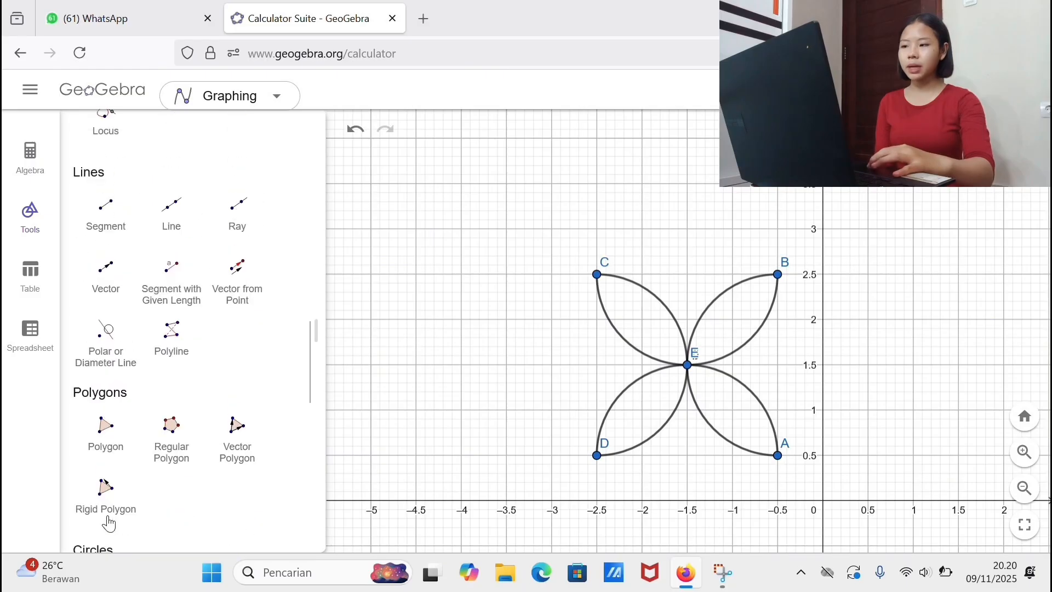
scroll(111, 522, "down", 10)
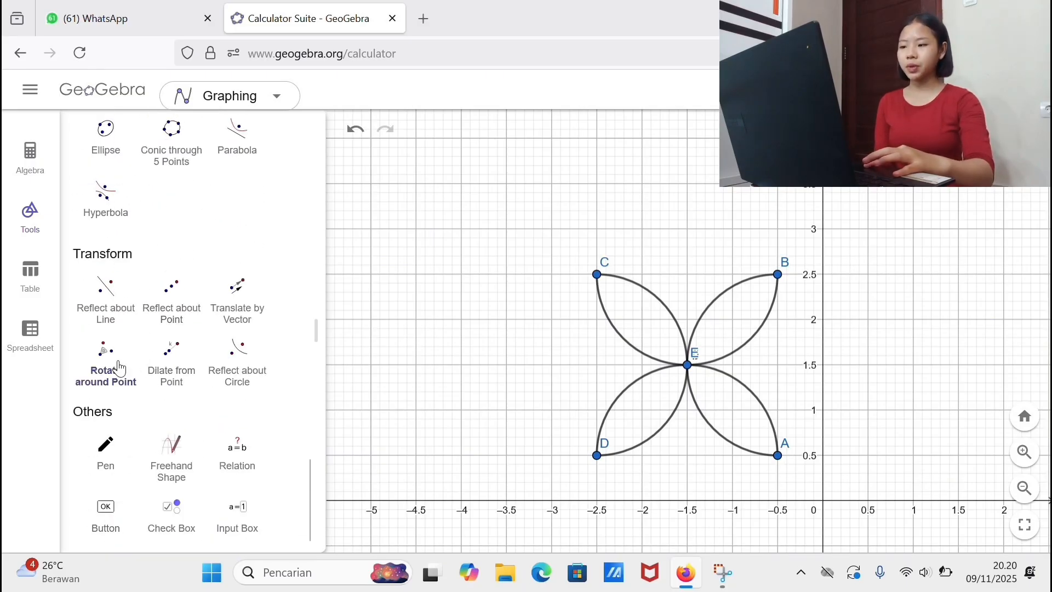
left_click(119, 368)
left_click_drag(536, 228, 844, 510)
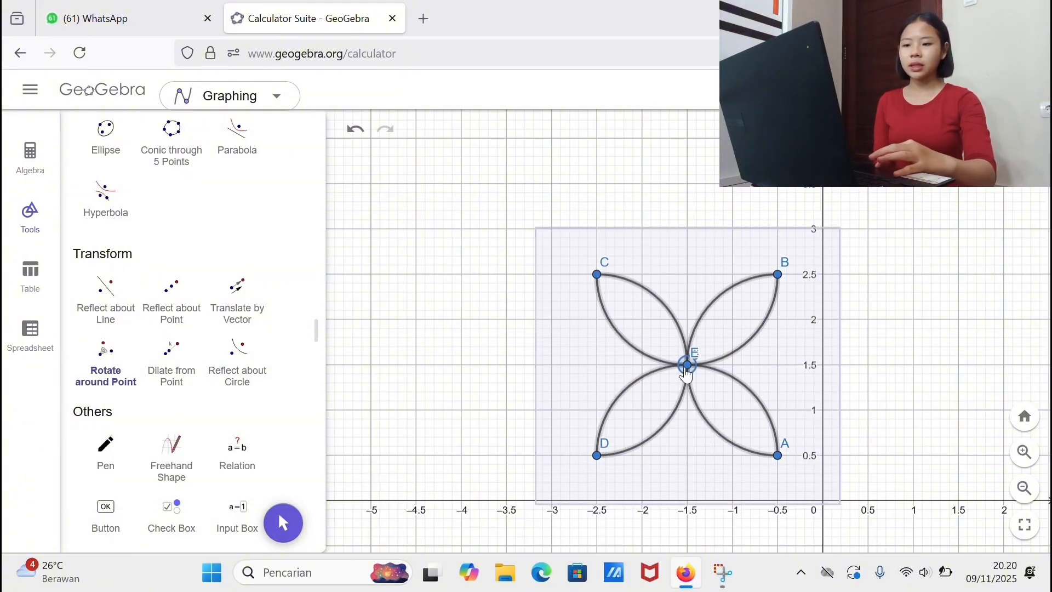
left_click(687, 367)
left_click(683, 401)
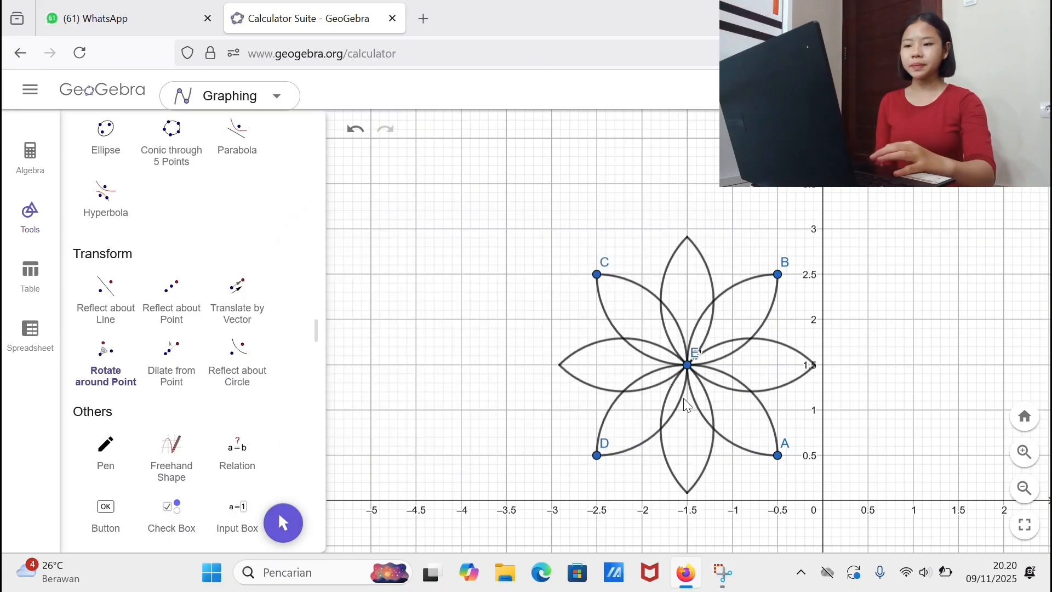
Step: Dilate the whole eight-petal flower from centre point E with factor 0.5
left_click(174, 356)
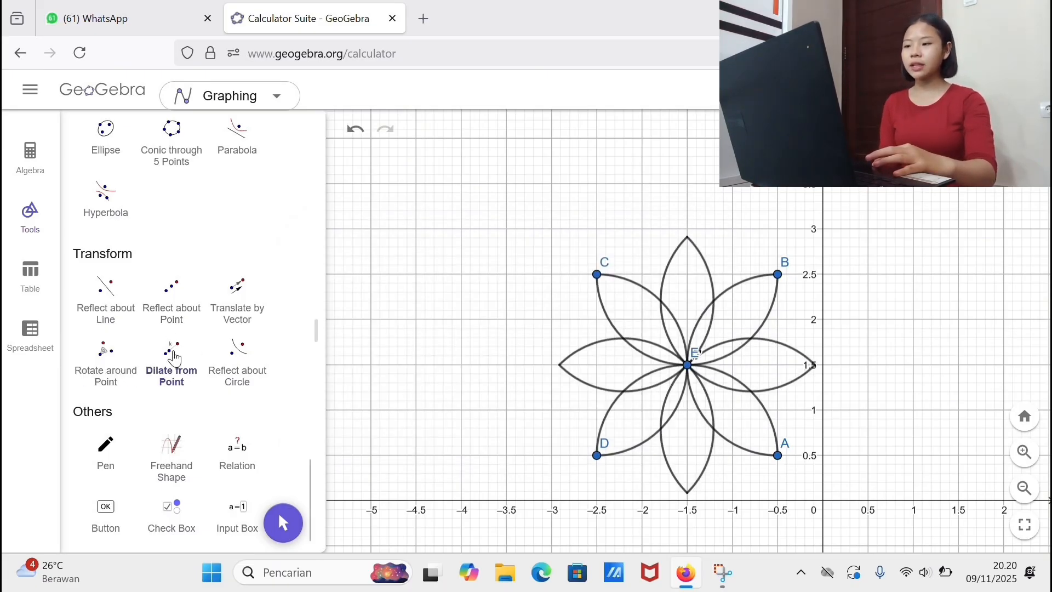
mouse_move(506, 207)
left_mouse_down()
mouse_move(750, 373)
mouse_move(832, 529)
mouse_move(847, 500)
left_mouse_up()
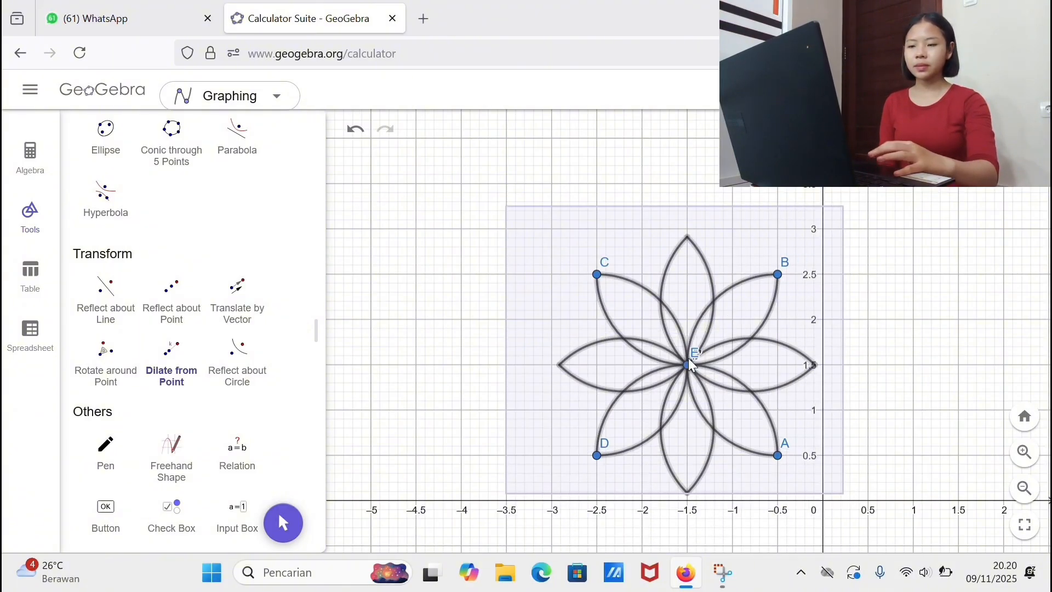
left_click(690, 361)
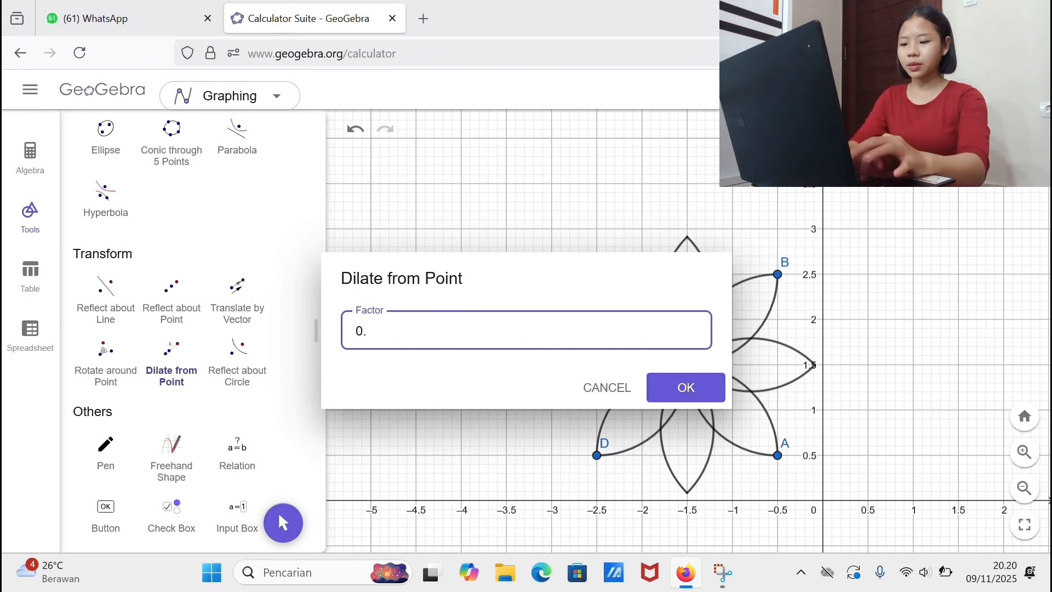
key("Return")
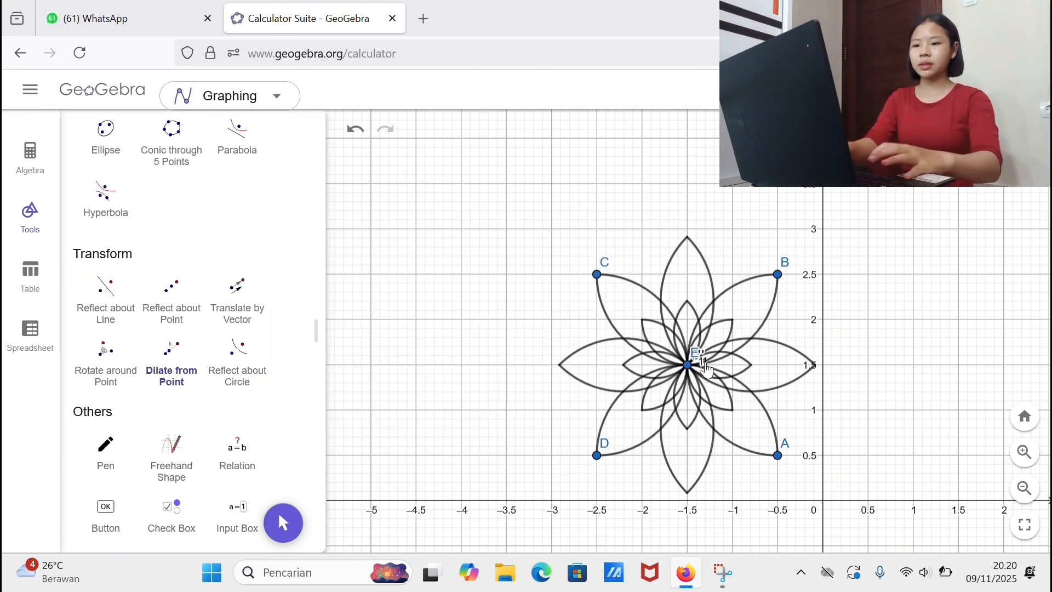
Step: Place points at the corners and side midpoints of the square around the flower, spanning (-3, 0) to (0, 3)
scroll(296, 267, "up", 10)
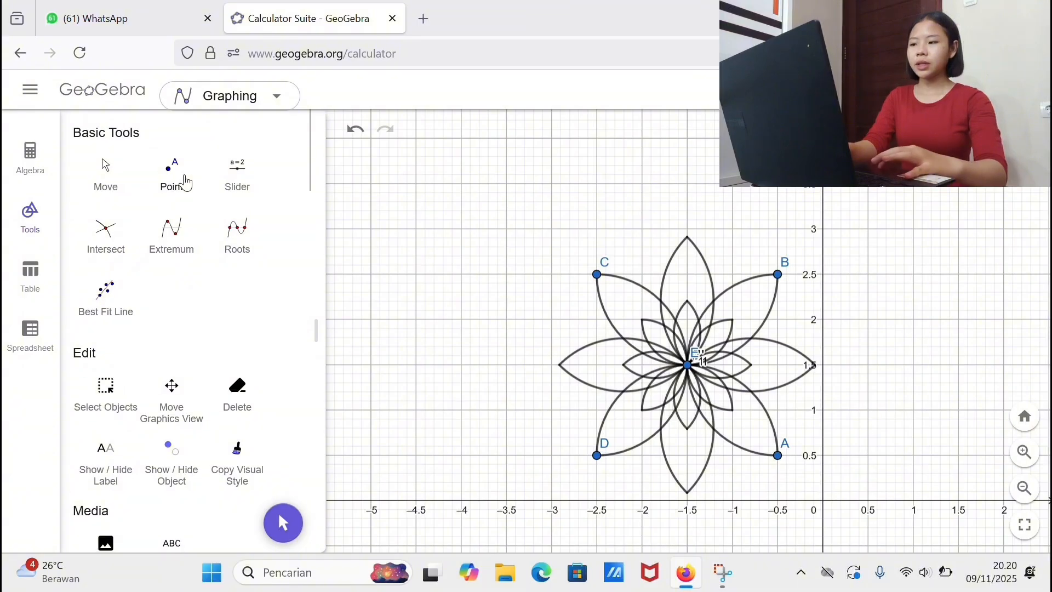
left_click(156, 180)
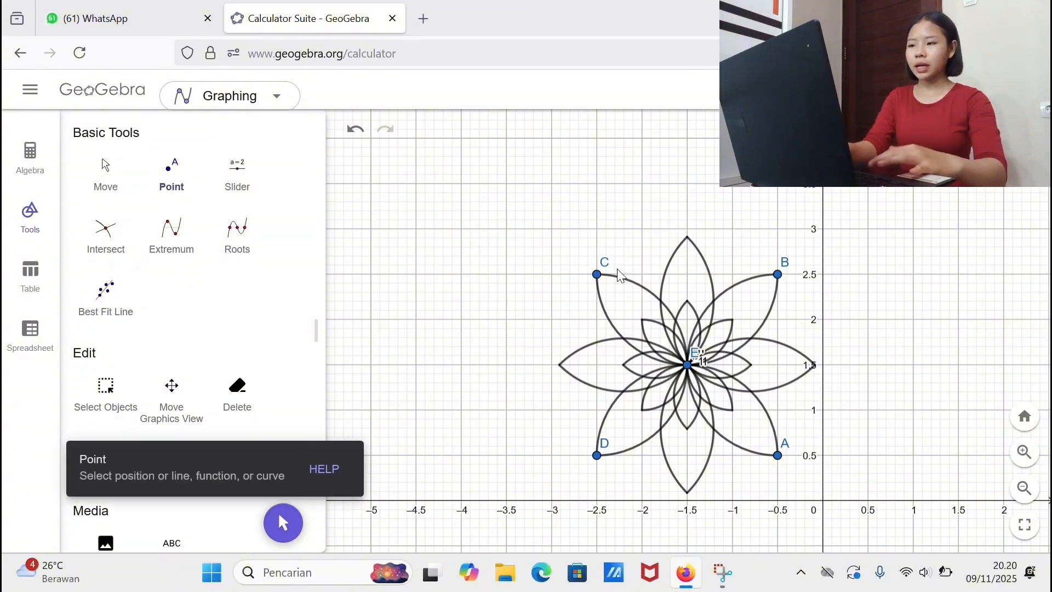
left_click(552, 230)
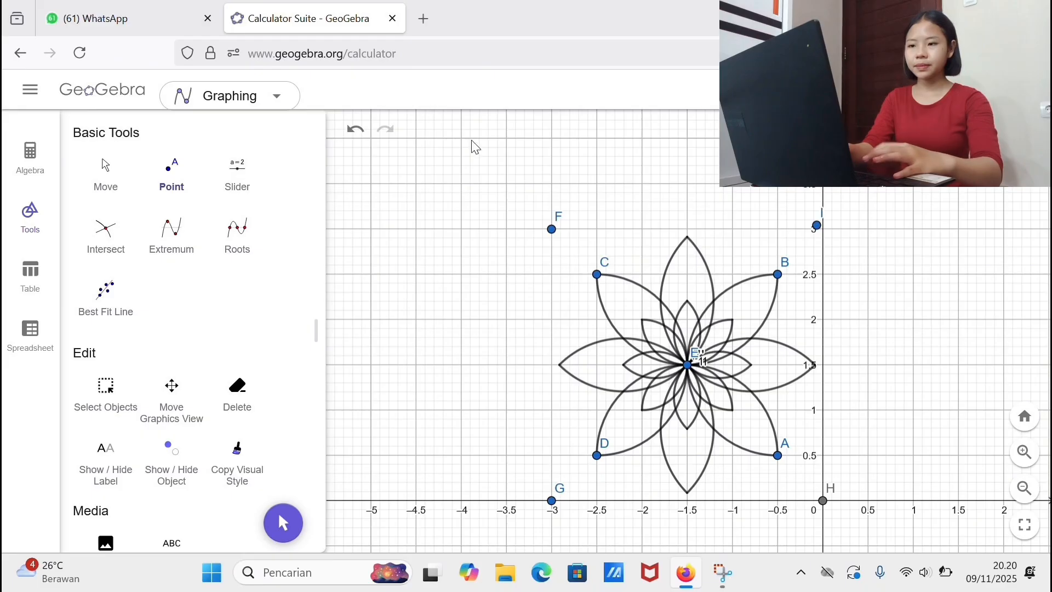
key("ctrl+z")
left_click(688, 229)
left_click(687, 501)
left_click(823, 364)
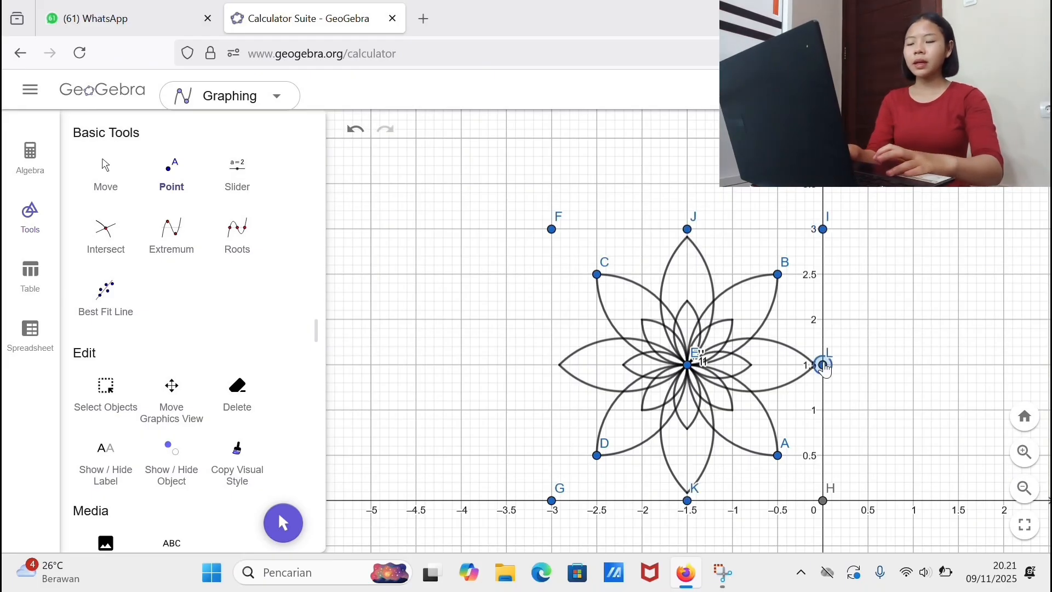
left_click(552, 366)
Step: Draw inward semicircles between neighbouring points F, M, G, K, H, L, I and J along the whole square border
scroll(241, 367, "down", 5)
left_click(262, 363)
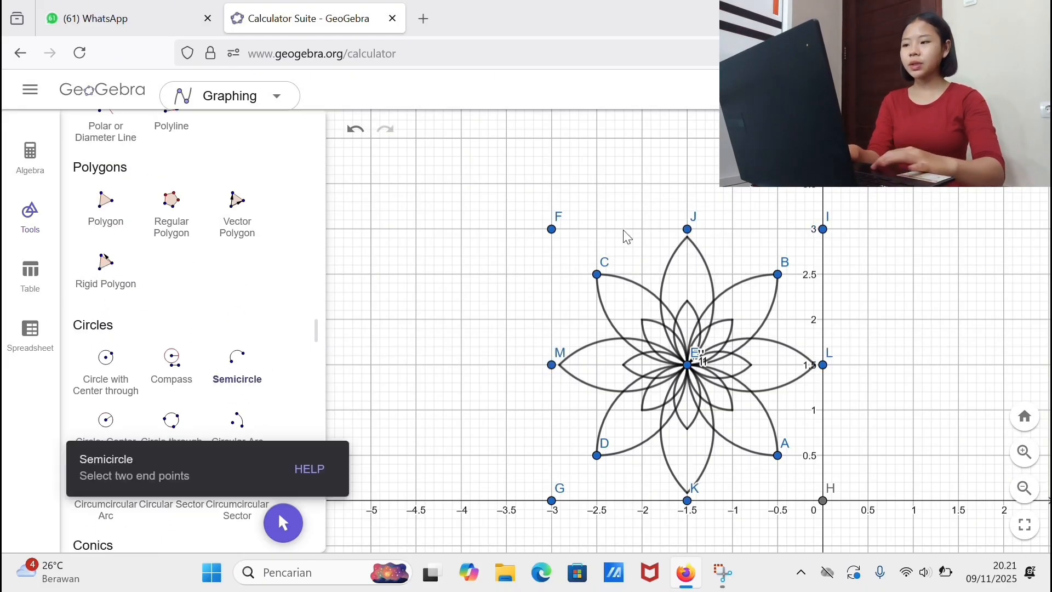
left_click(553, 230)
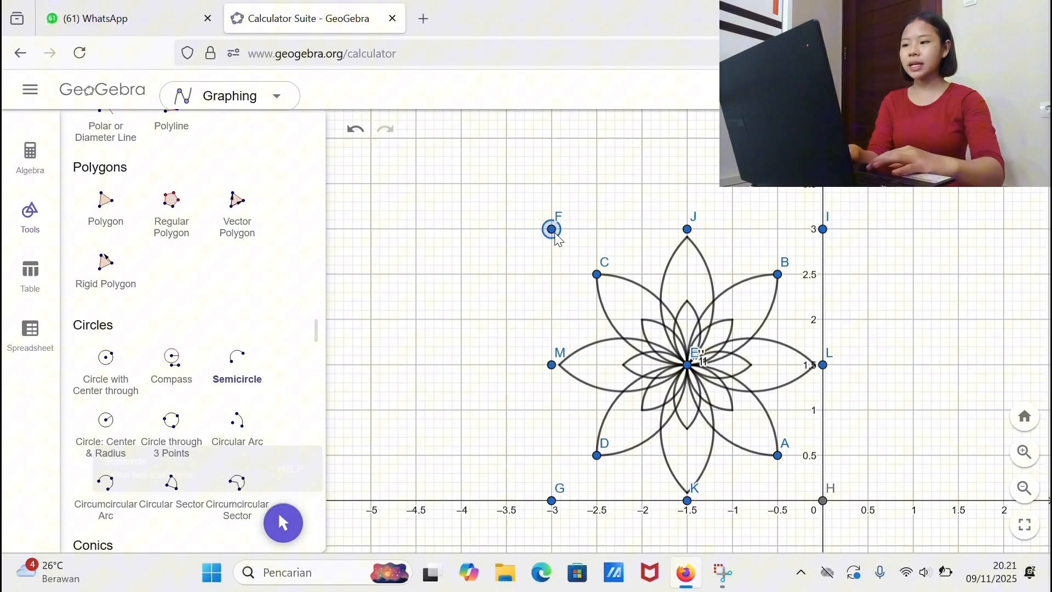
left_click(553, 367)
left_click(553, 365)
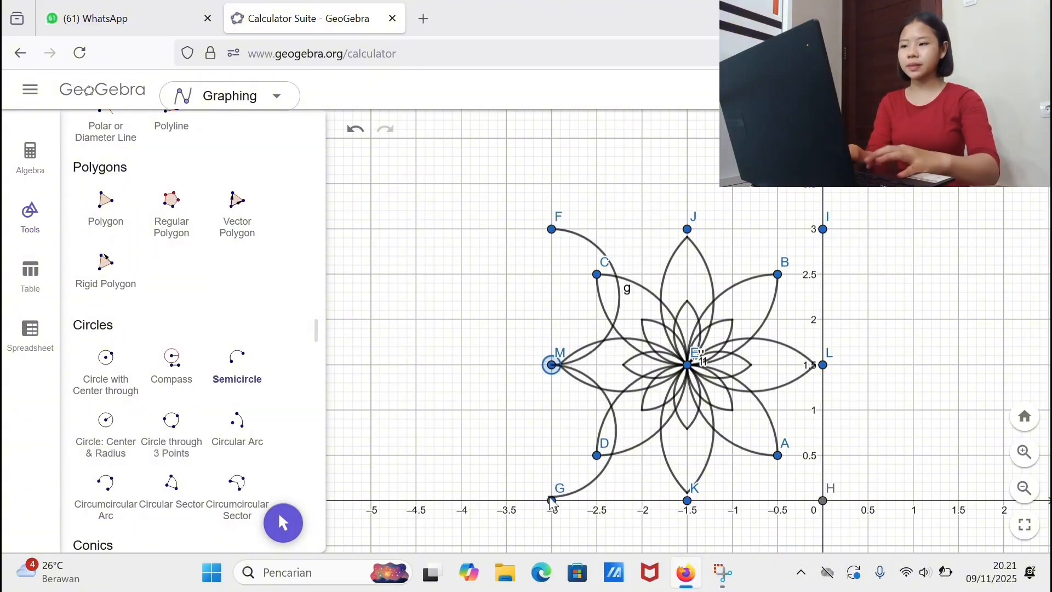
left_click(552, 500)
Step: Place points at (1.5, 0), (3, 0), (1.5, 1.5), (3, 1.5), (1.5, 3) and (3, 3) for a second square
left_click(153, 391)
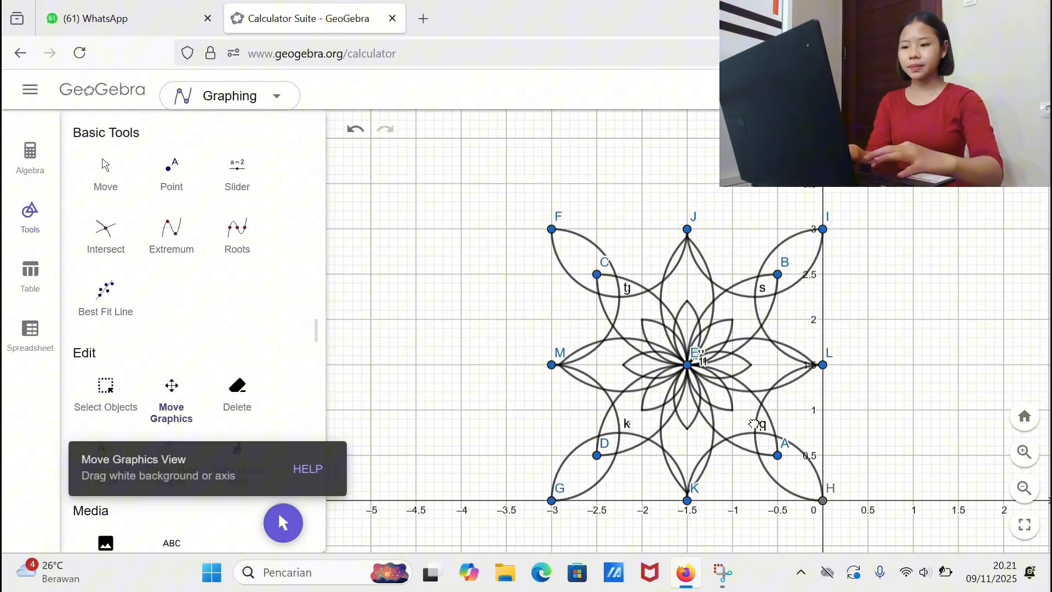
left_click_drag(752, 424, 442, 411)
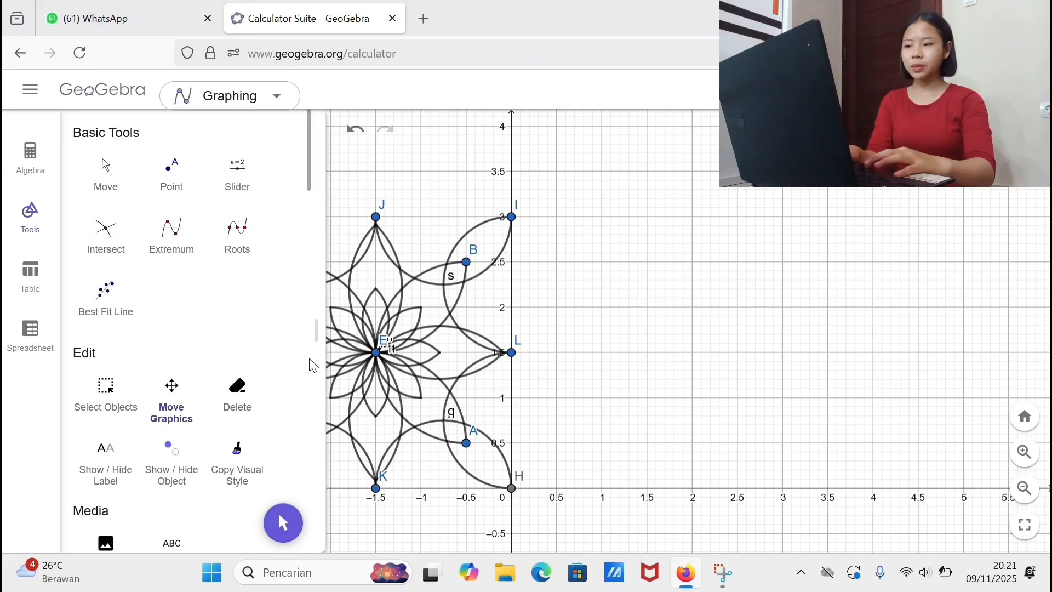
left_click(173, 176)
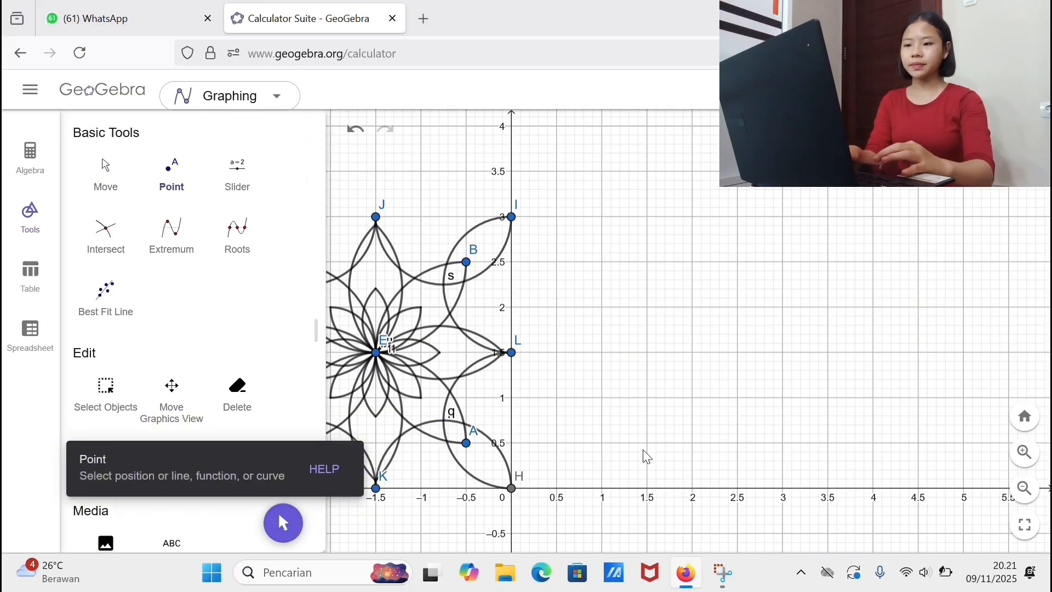
left_click(173, 181)
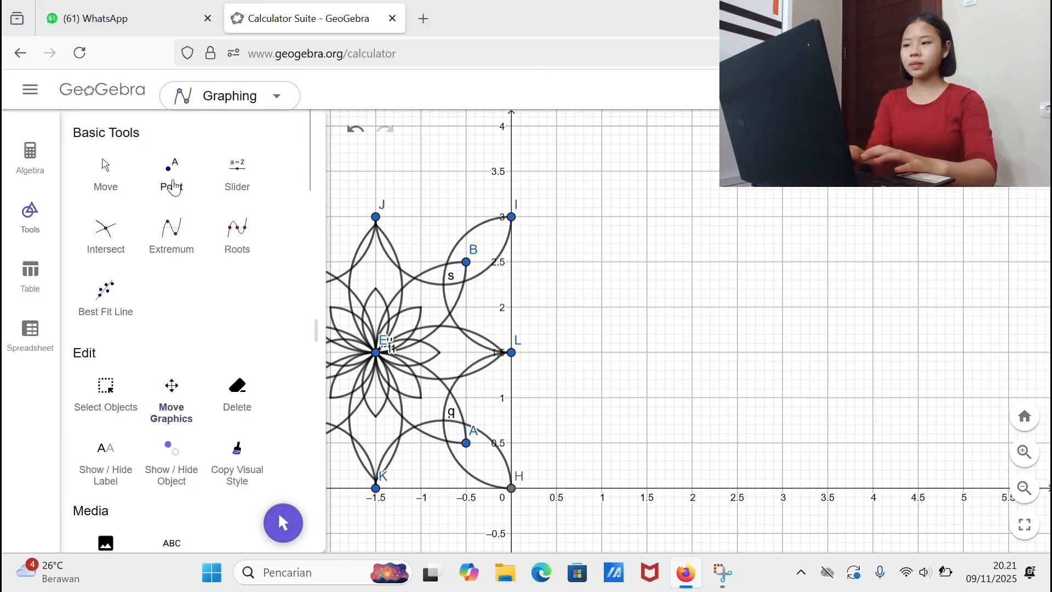
left_click(174, 186)
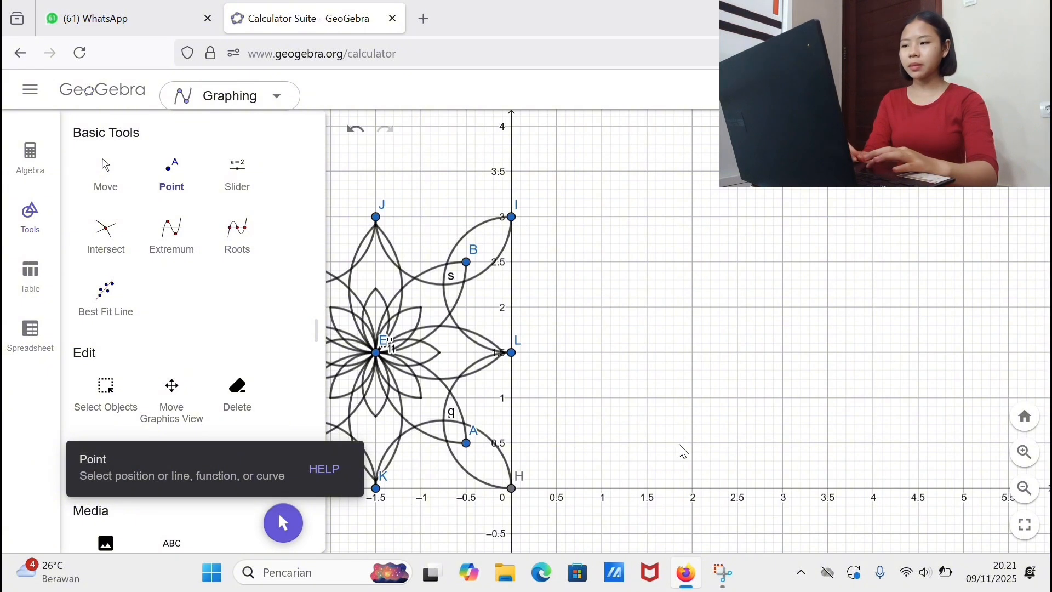
left_click(647, 487)
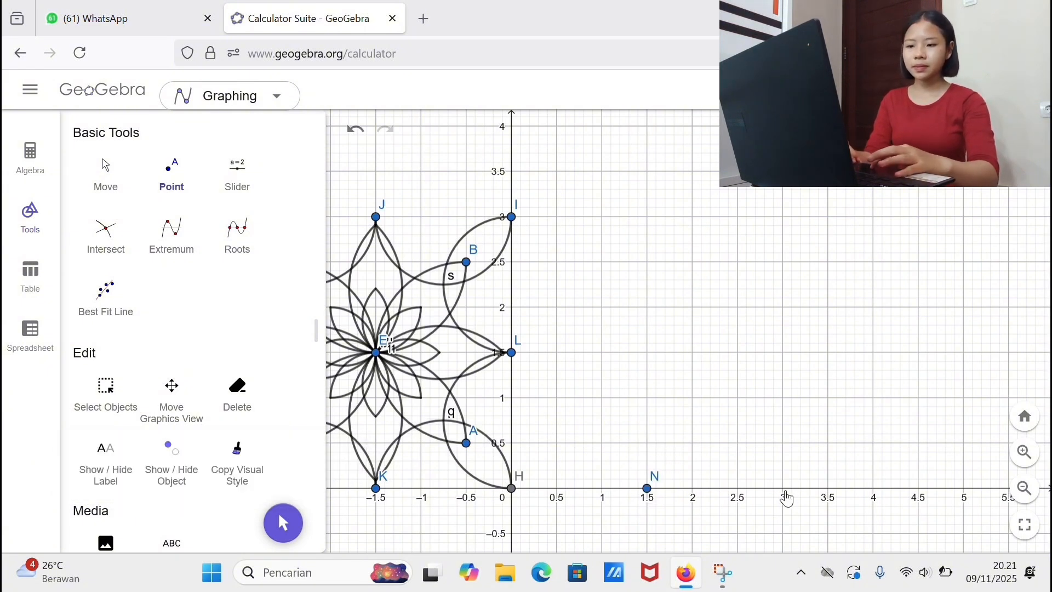
left_click(782, 217)
Step: Draw inward semicircles around the second square between neighbouring points I, L, H, N, O, Q, S, R and back to I
scroll(195, 355, "down", 10)
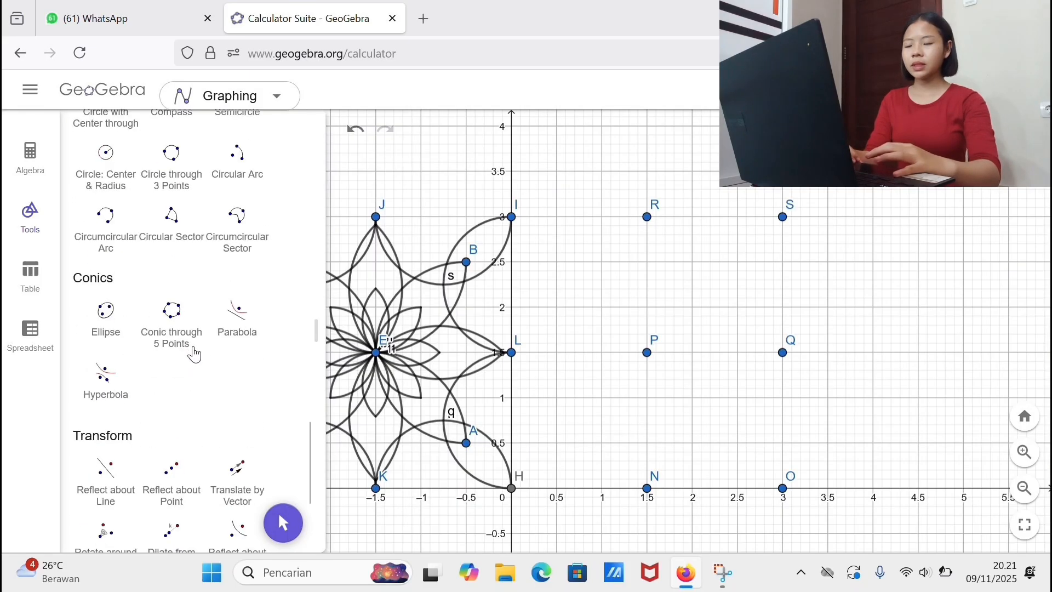
scroll(194, 353, "down", 5)
scroll(197, 354, "up", 10)
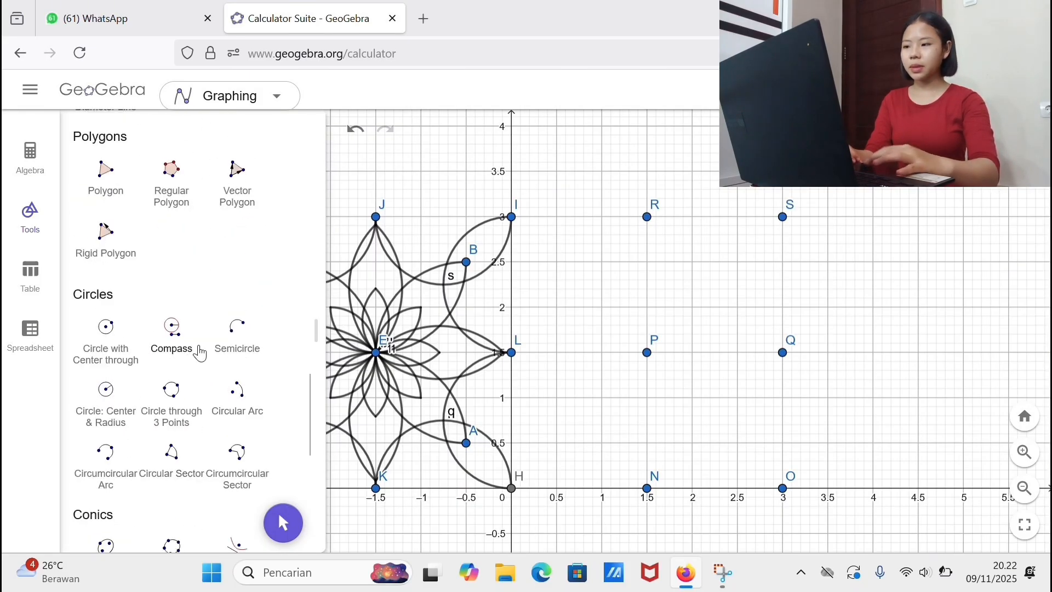
left_click(251, 344)
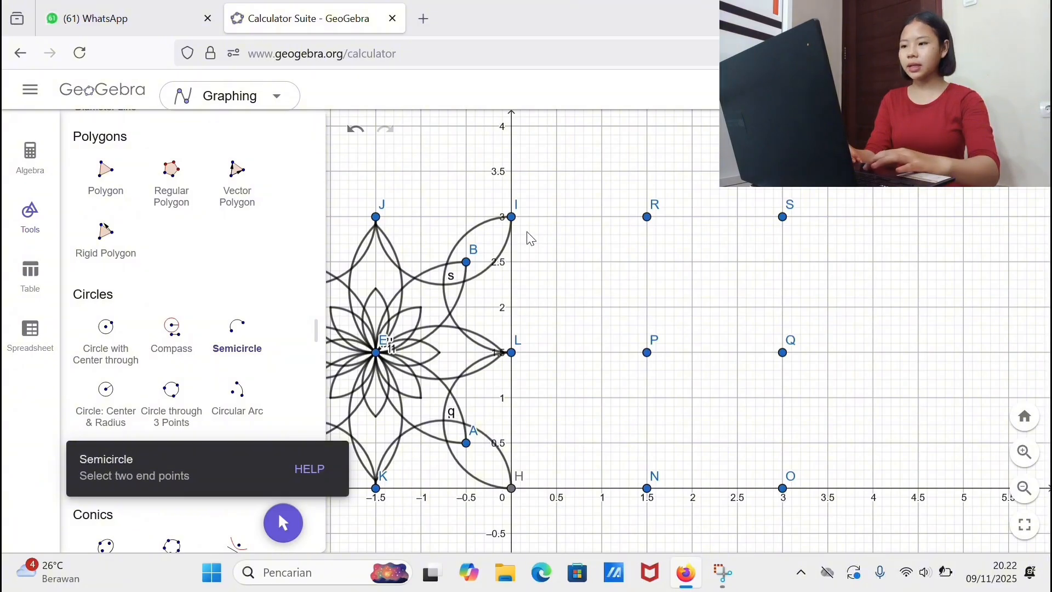
left_click(513, 218)
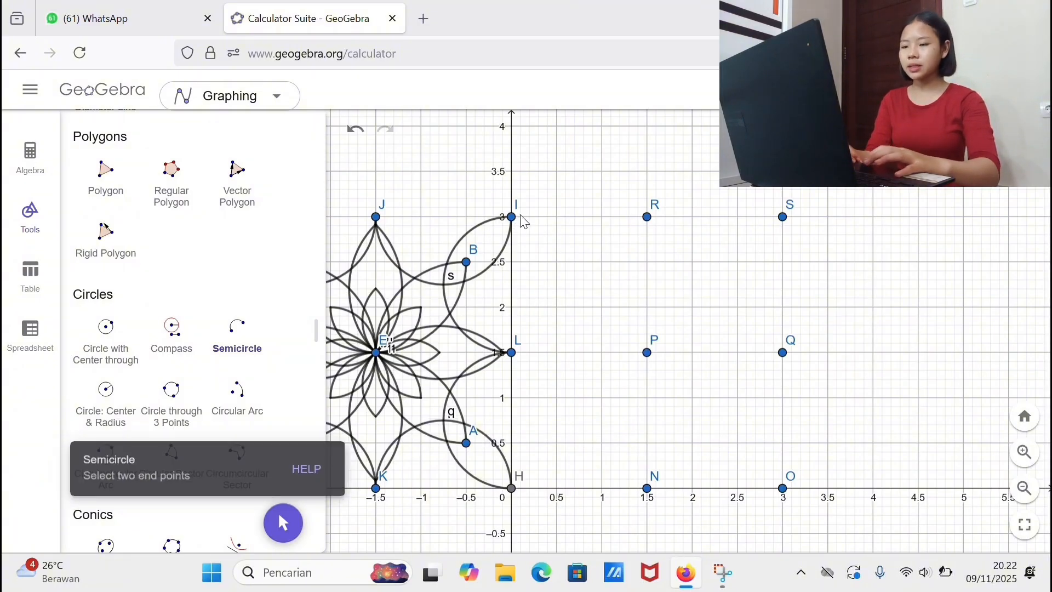
double_click(511, 352)
double_click(511, 488)
left_click(647, 489)
left_click(647, 488)
double_click(782, 488)
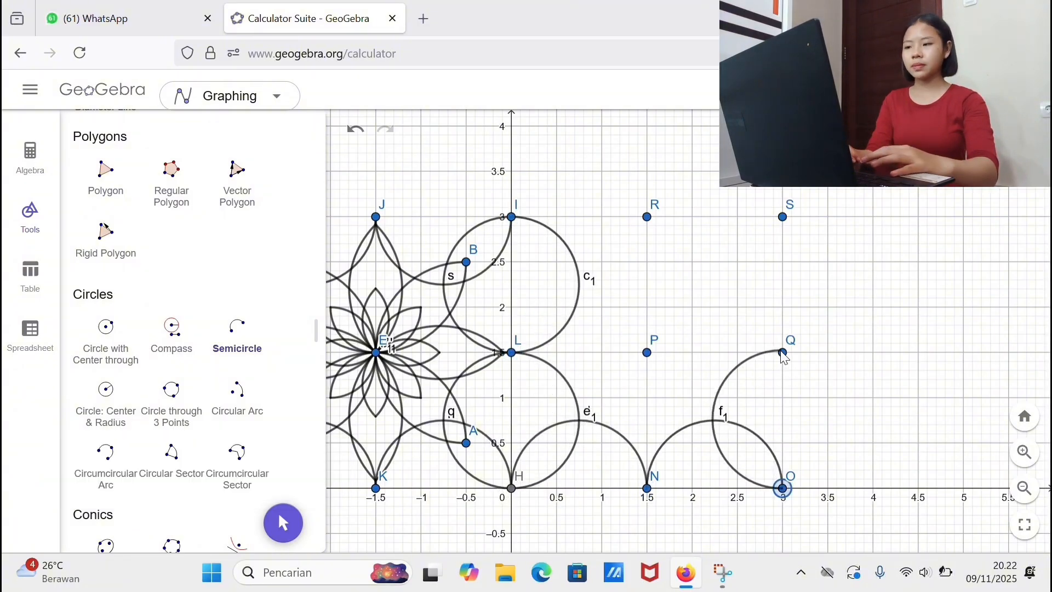
double_click(782, 353)
double_click(782, 217)
double_click(647, 217)
left_click(511, 217)
Step: Dilate the ring of semicircles around the second square from point P by a factor of 0.5
scroll(141, 235, "up", 4)
scroll(138, 318, "down", 10)
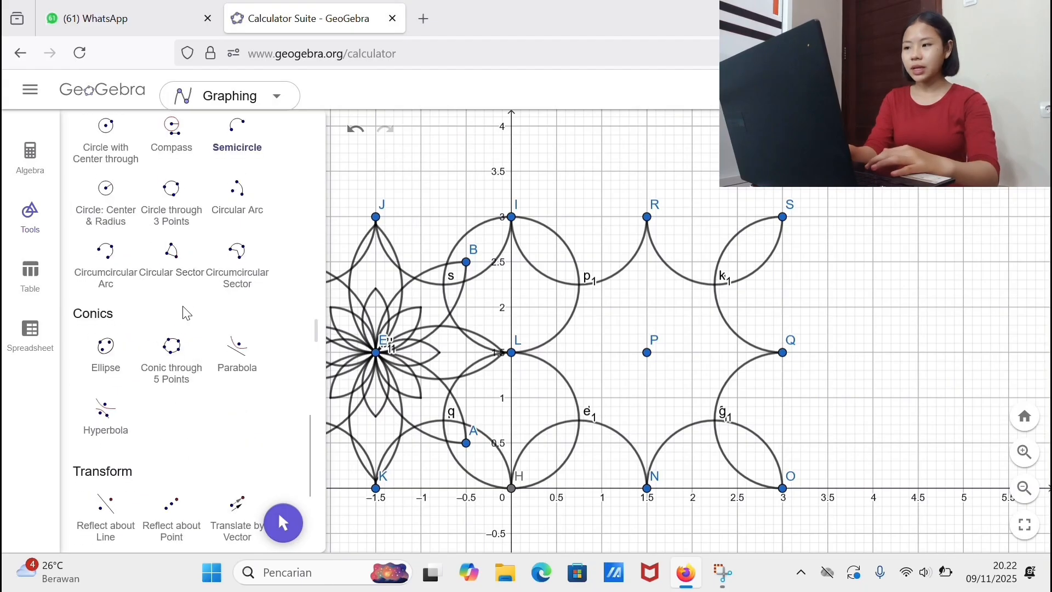
left_click(164, 318)
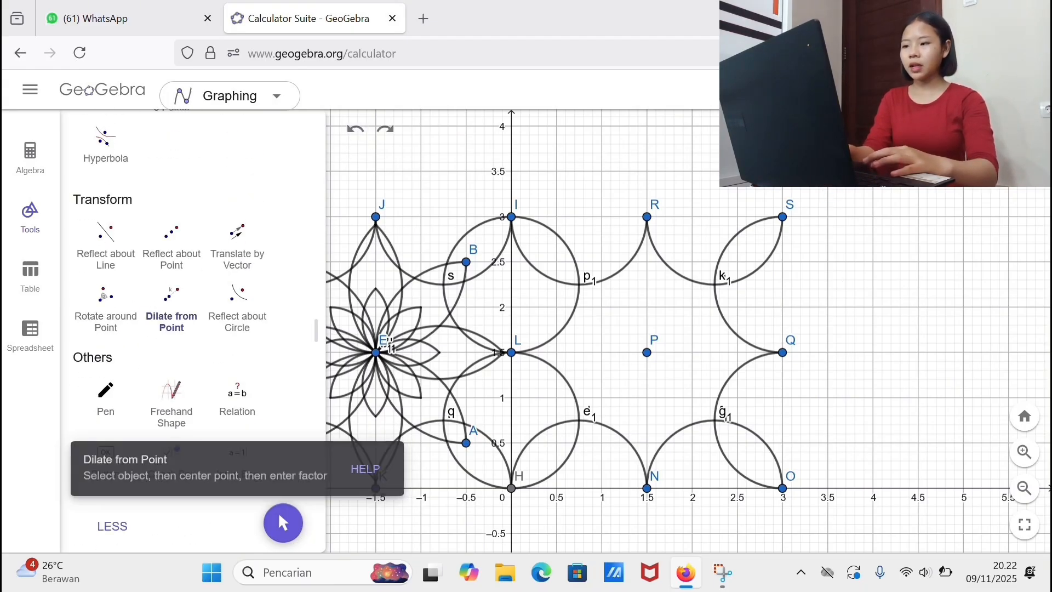
left_click_drag(808, 170, 504, 519)
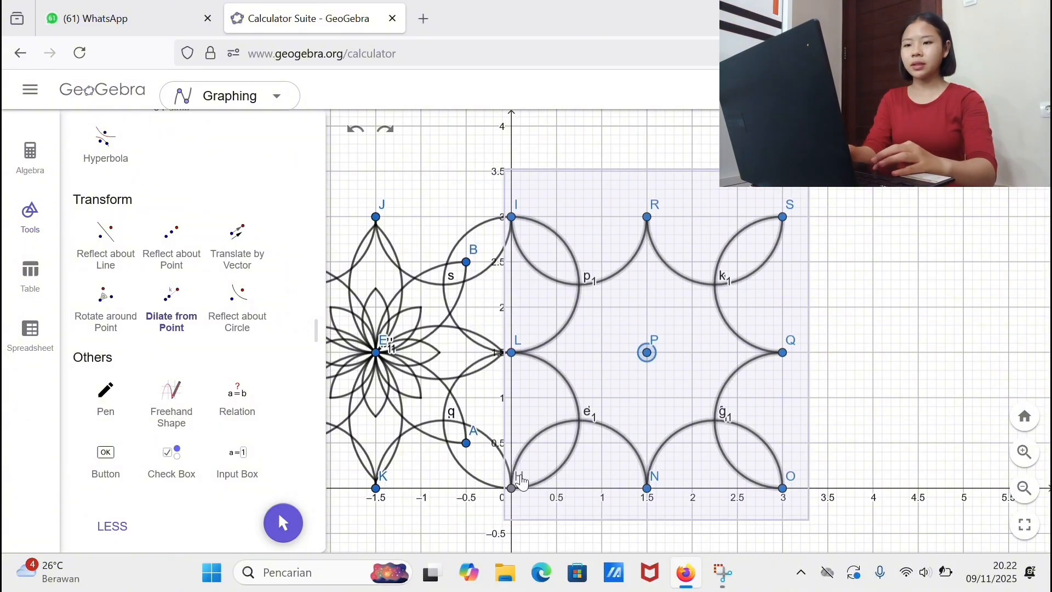
left_click(648, 353)
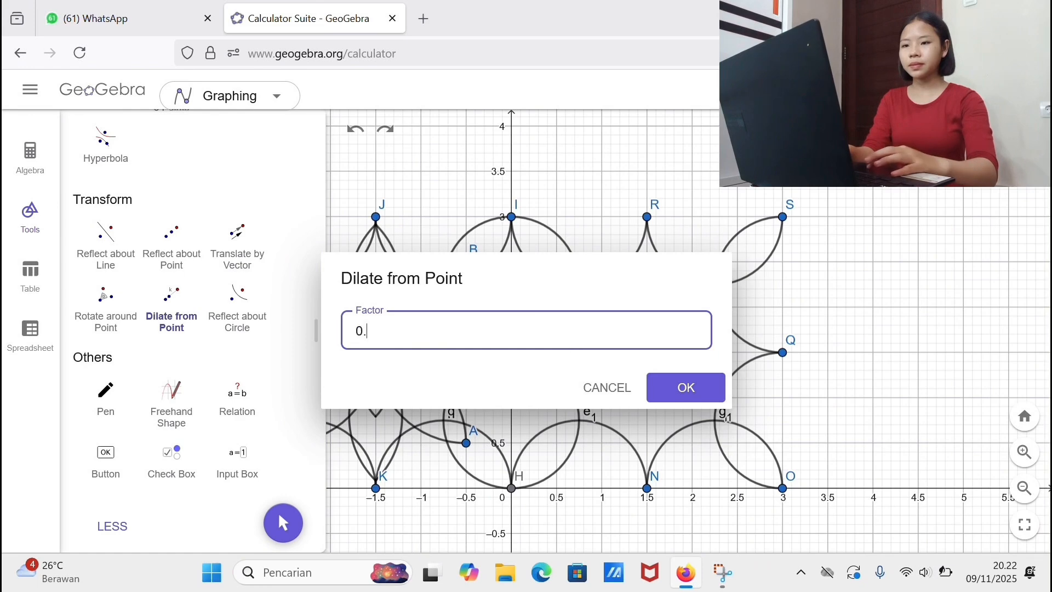
type("0.5")
key("Return")
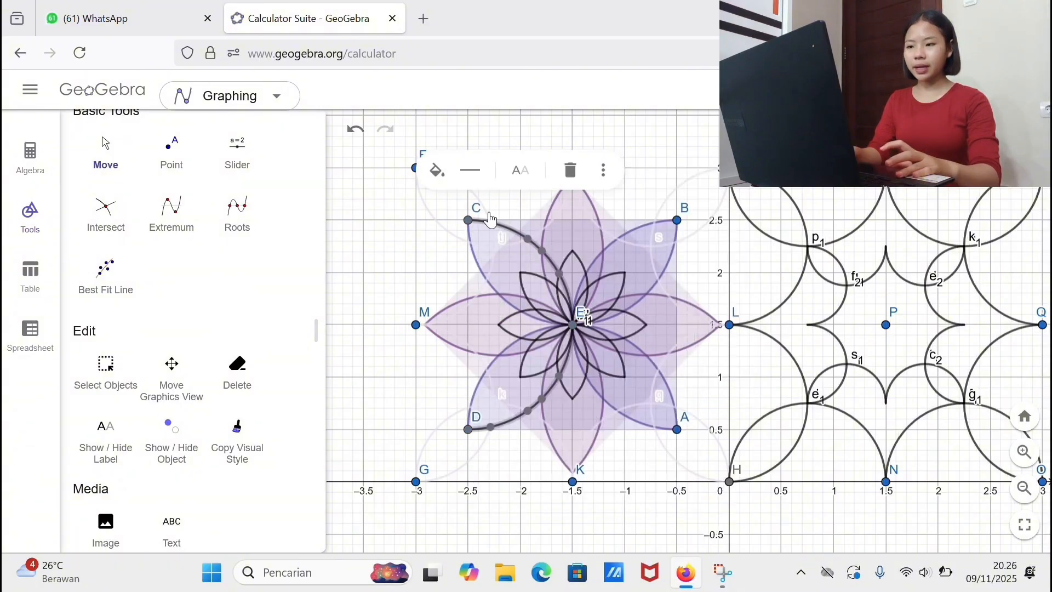
Step: Recolour the small dilated semicircles around point P with a pale lavender line
scroll(549, 329, "up", 10)
left_click_drag(572, 352, 604, 398)
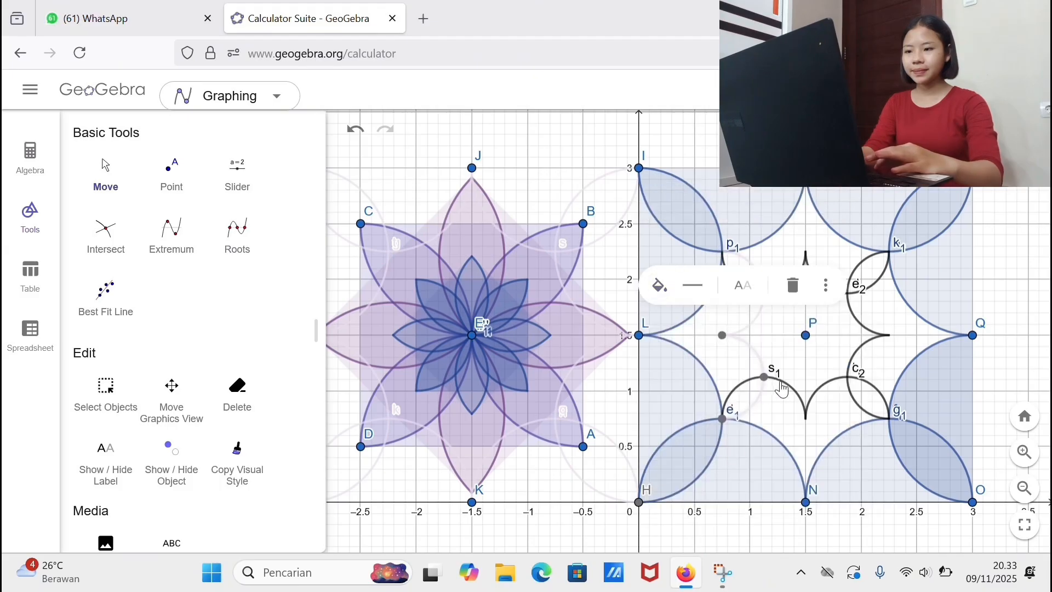
left_click(764, 327)
left_click(850, 389)
left_click(785, 285)
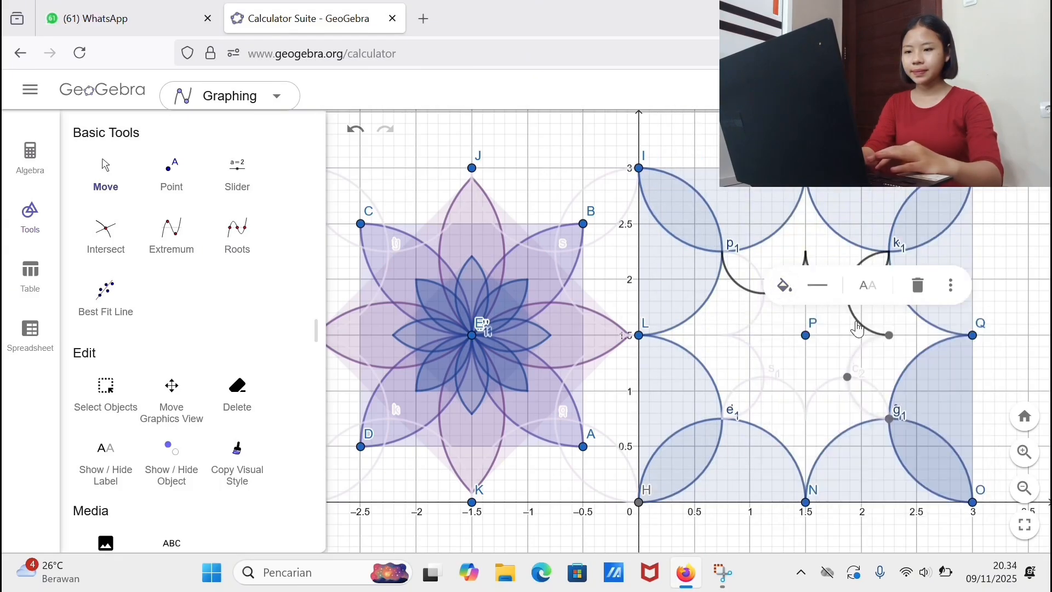
left_click(855, 318)
left_click(784, 205)
left_click(879, 279)
left_click(764, 205)
left_click(796, 278)
left_click(681, 202)
left_click(723, 332)
Step: Select the objects of both tiles and hide their labels and construction points
left_click(171, 394)
left_click(1024, 487)
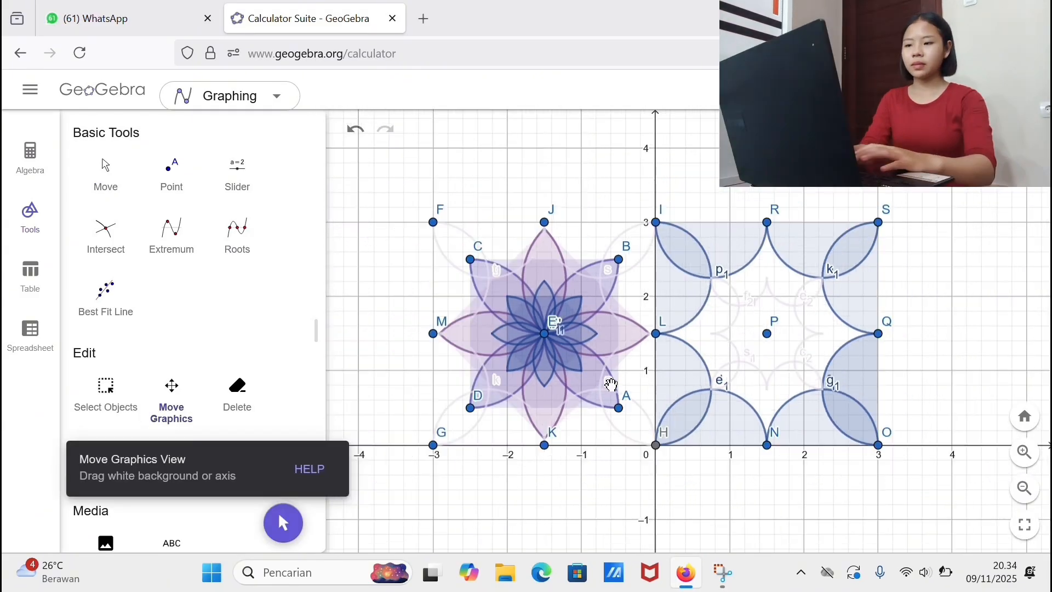
left_click(106, 174)
left_click(106, 390)
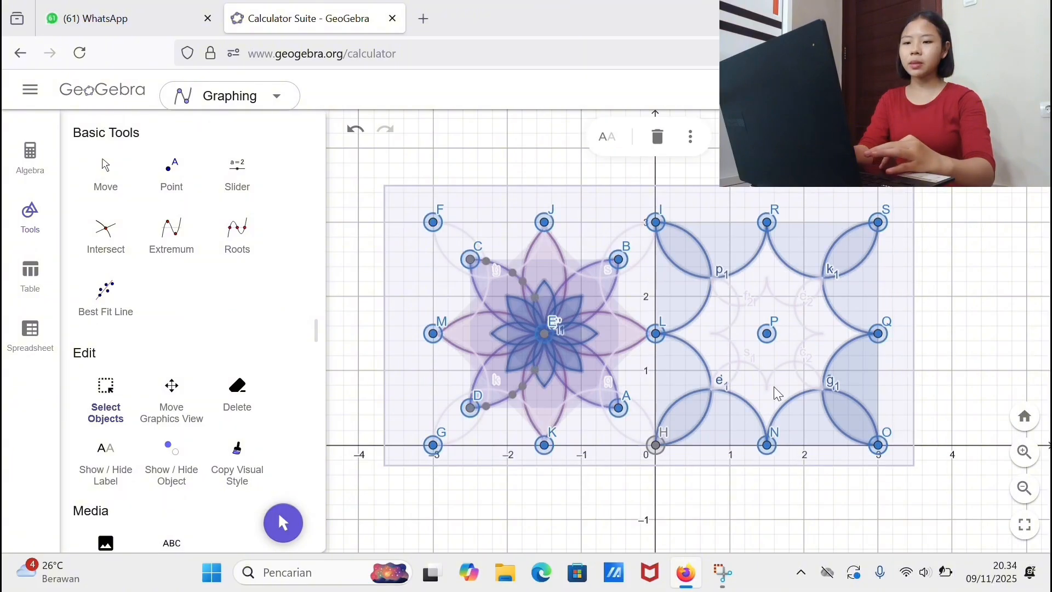
left_click(412, 224)
left_click(30, 157)
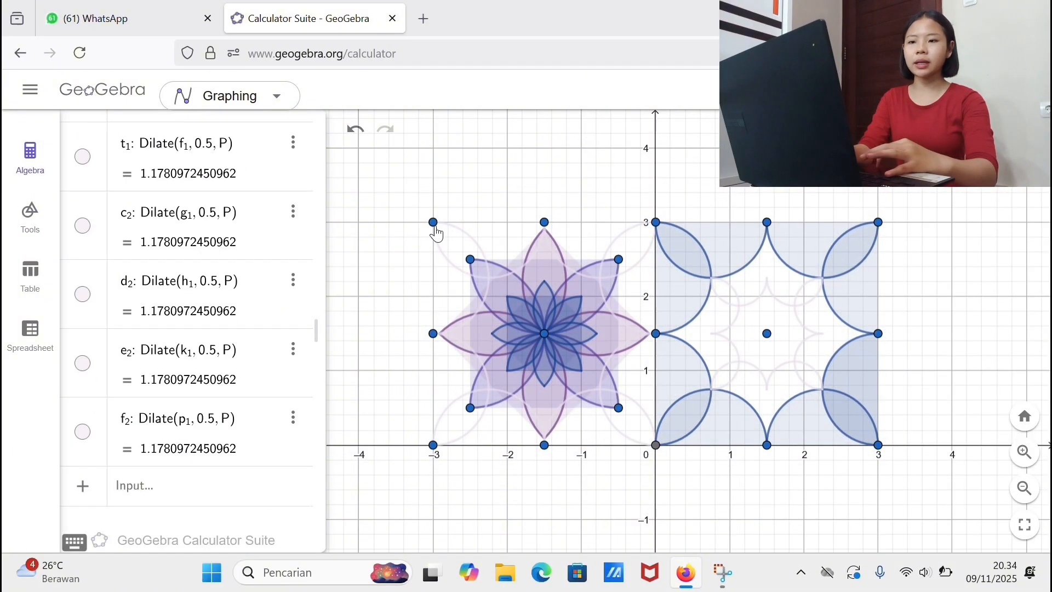
scroll(181, 328, "up", 10)
left_click(82, 286)
left_click(83, 351)
Step: Reflect both the flower tile and the semicircle tile about the point (0, 0)
left_click(30, 217)
scroll(184, 445, "down", 10)
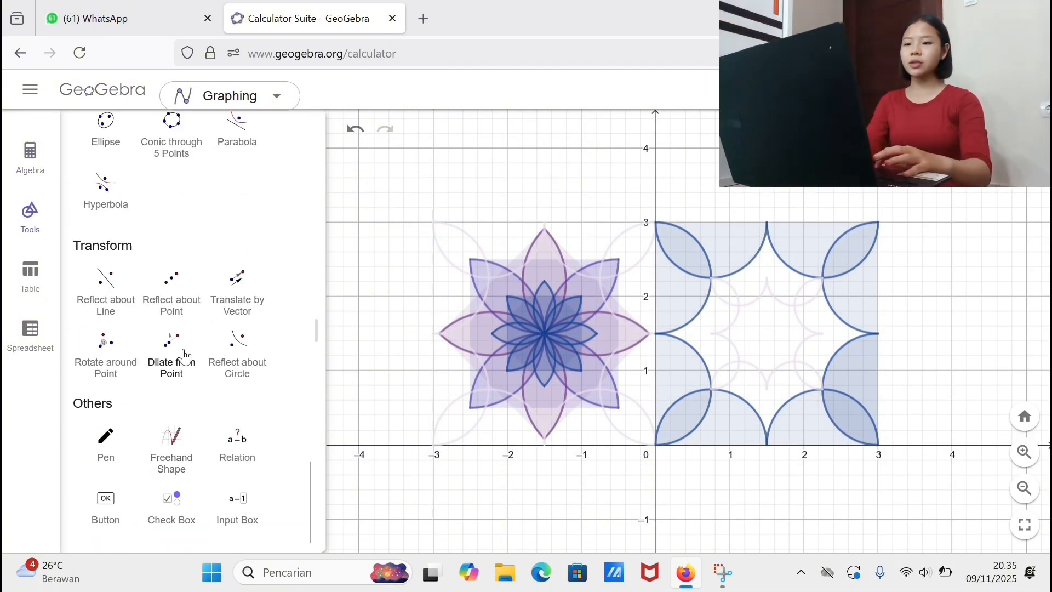
left_click(170, 284)
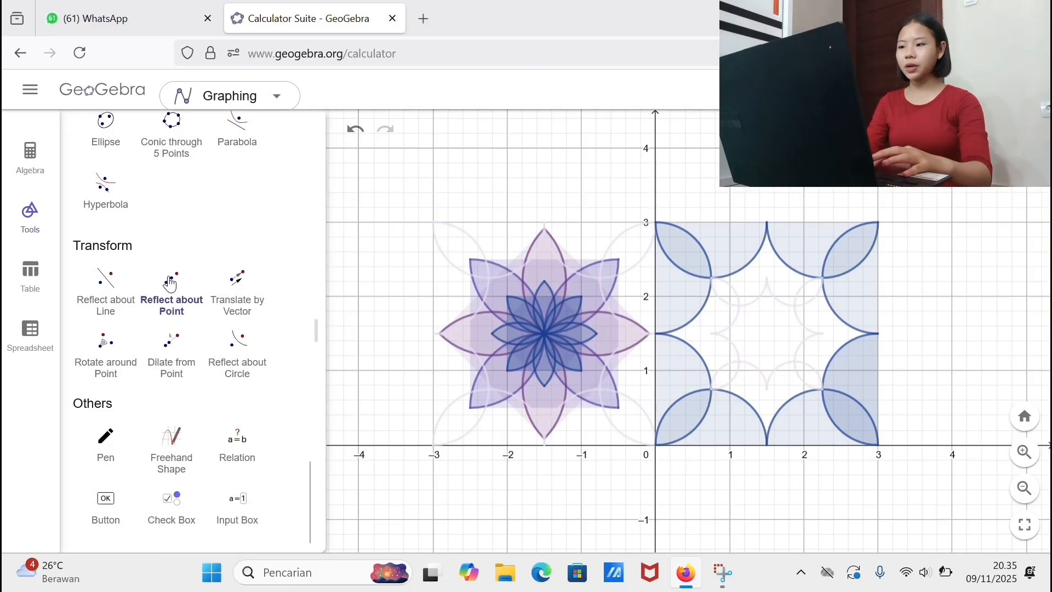
left_click_drag(905, 207, 410, 473)
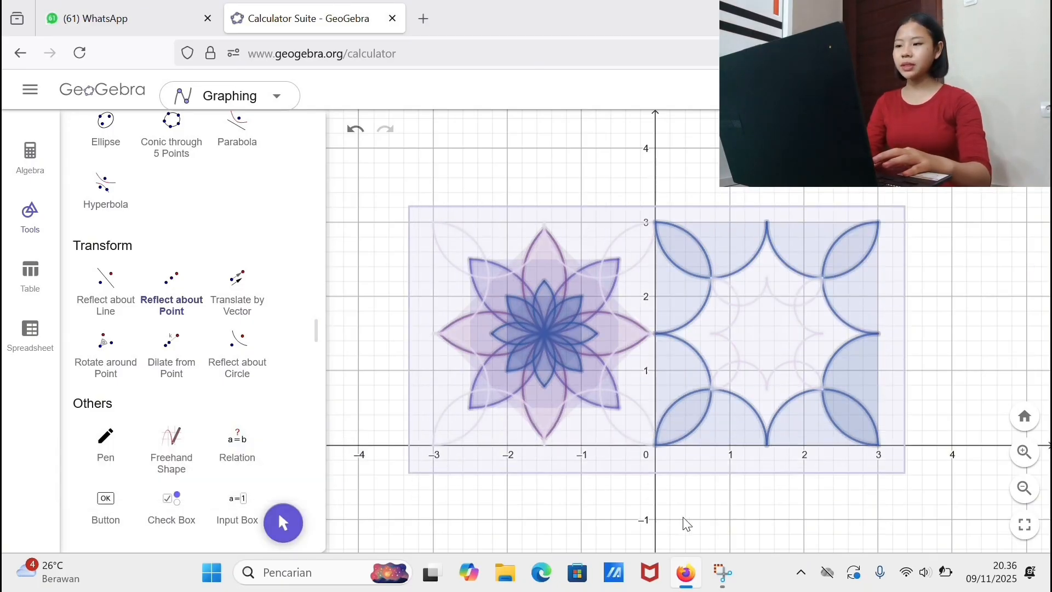
left_click(655, 445)
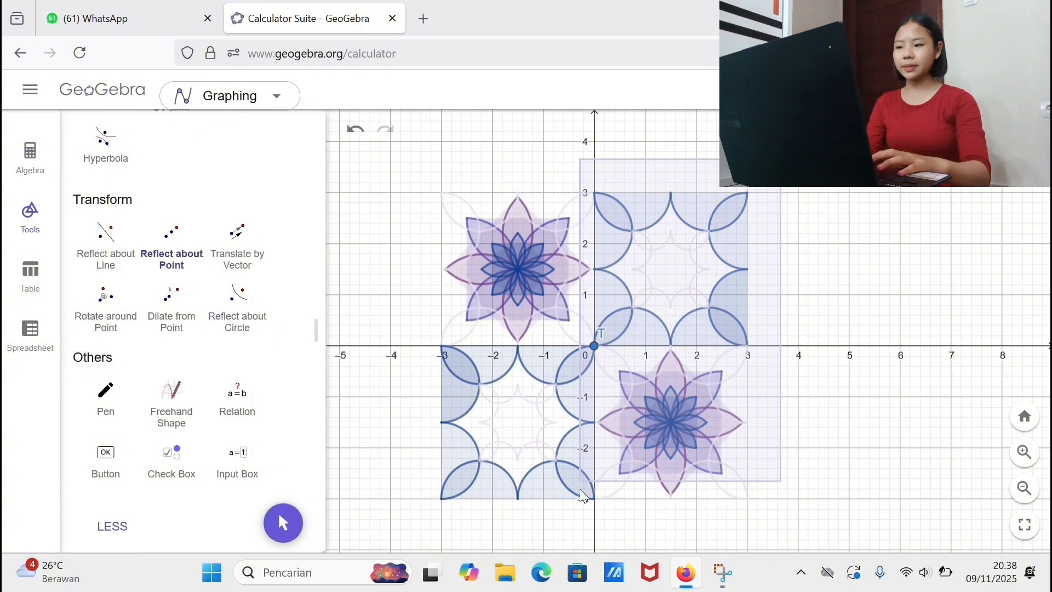
Step: Reflect the two tiles lying between x = 0 and x = 3 about (3, 0), and reflect the entire pattern about (1.5, -3)
left_click_drag(583, 496, 586, 512)
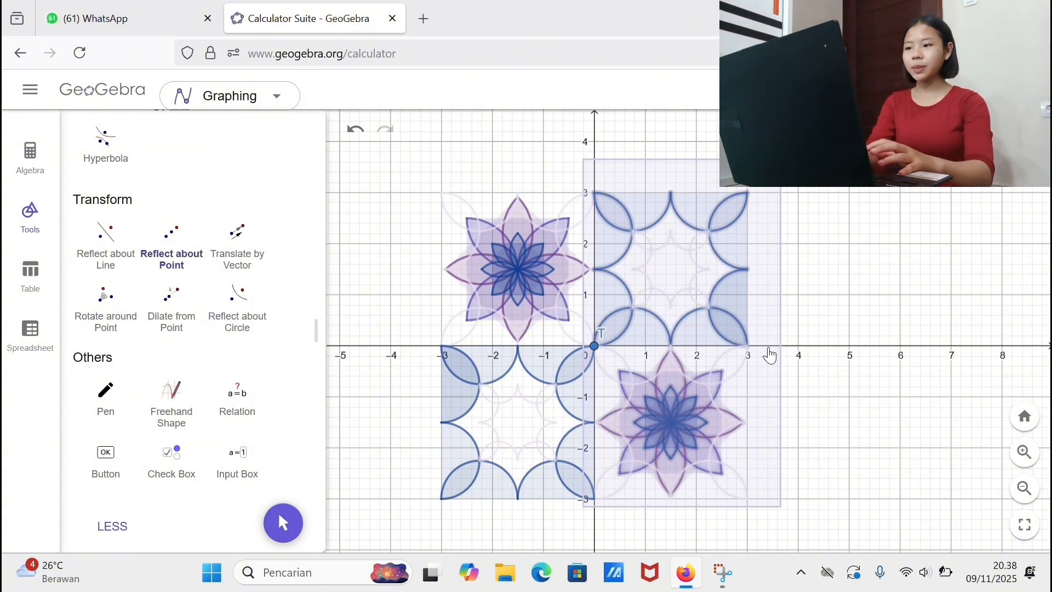
left_click(751, 347)
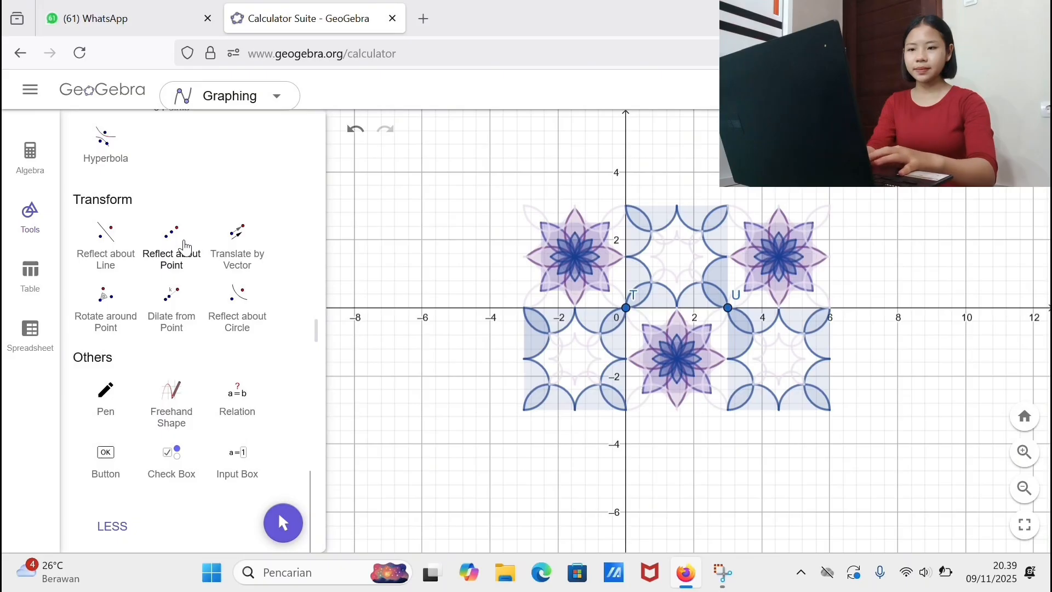
left_click(185, 247)
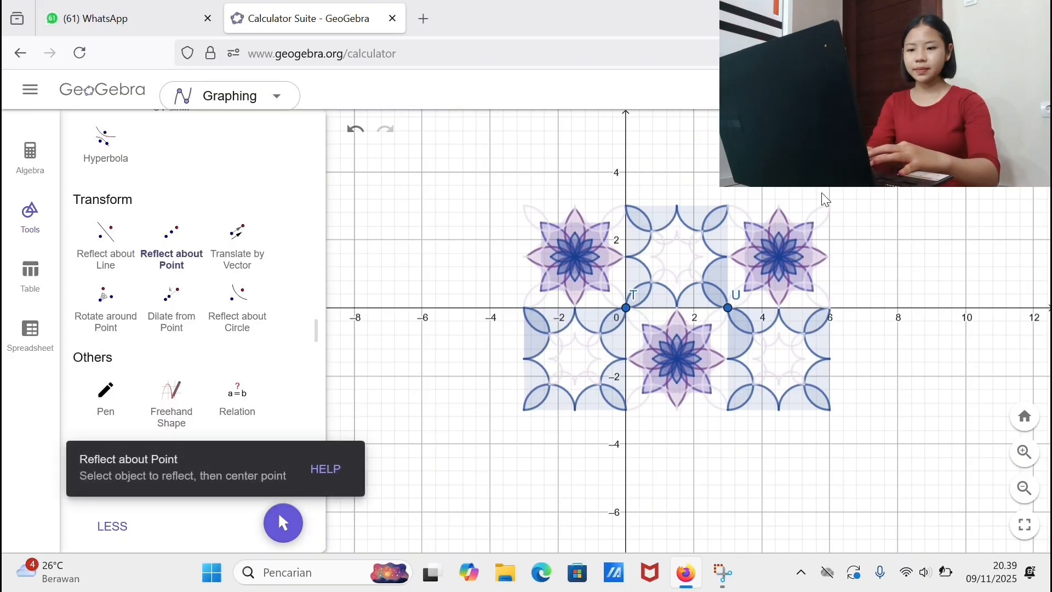
left_click_drag(875, 167, 488, 436)
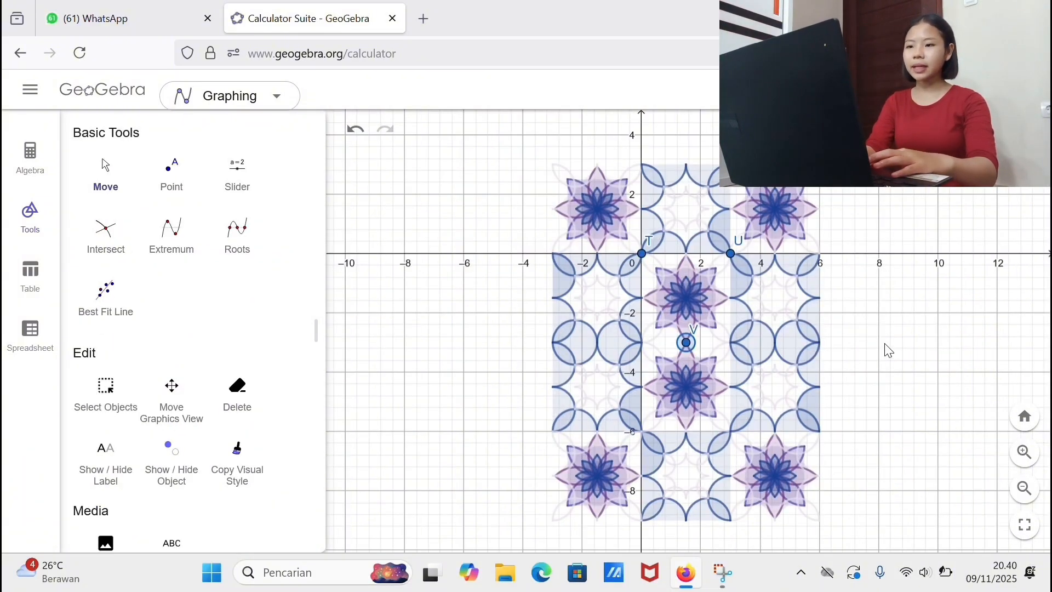
Step: Select point T at the origin and find its entry in the list of objects
scroll(162, 301, "up", 2)
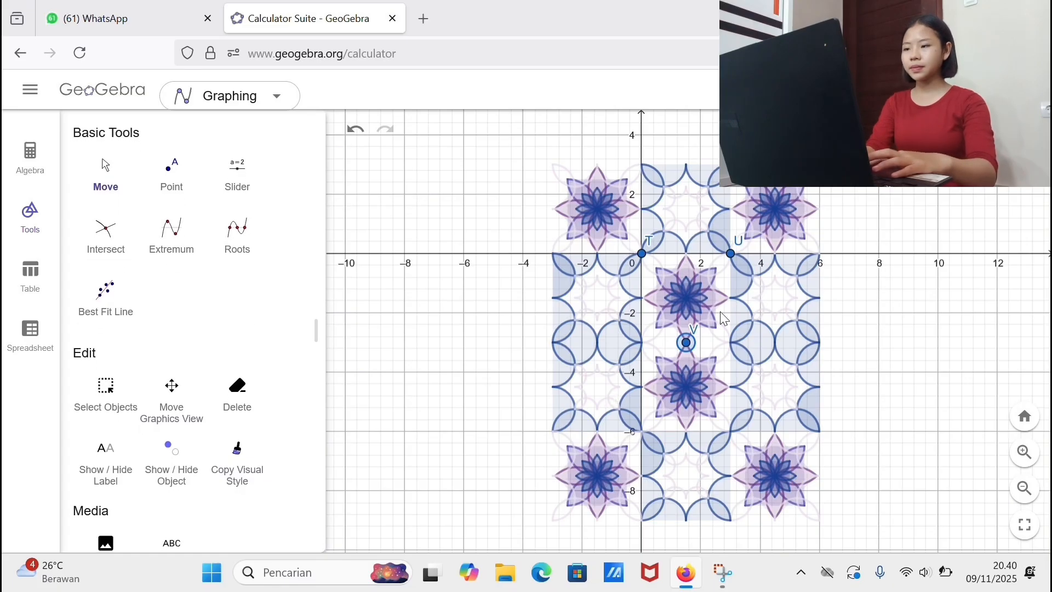
left_click(642, 257)
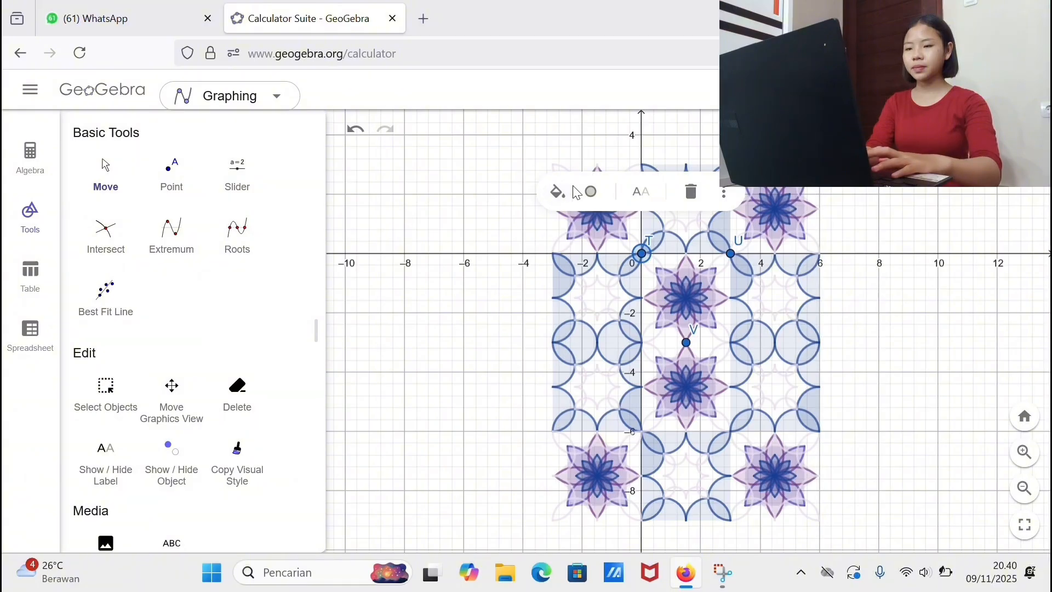
left_click(30, 159)
scroll(122, 277, "down", 10)
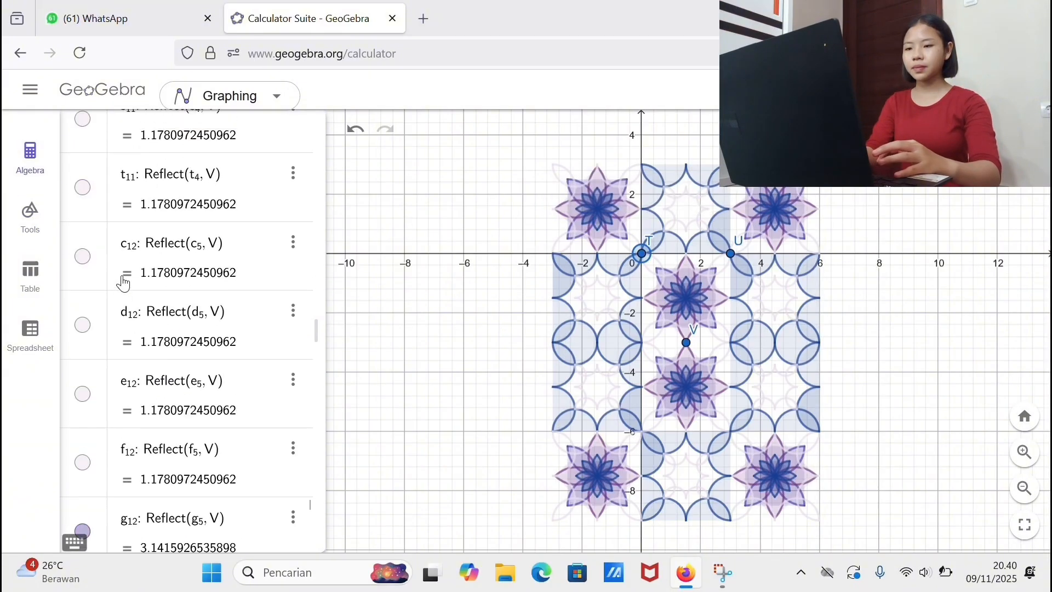
scroll(123, 283, "up", 10)
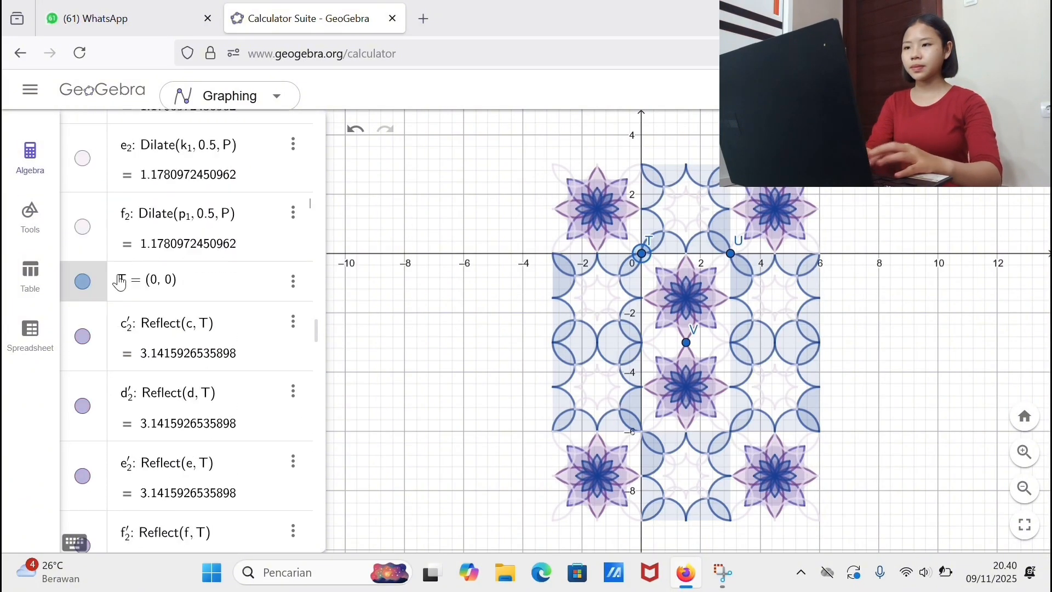
scroll(132, 307, "up", 10)
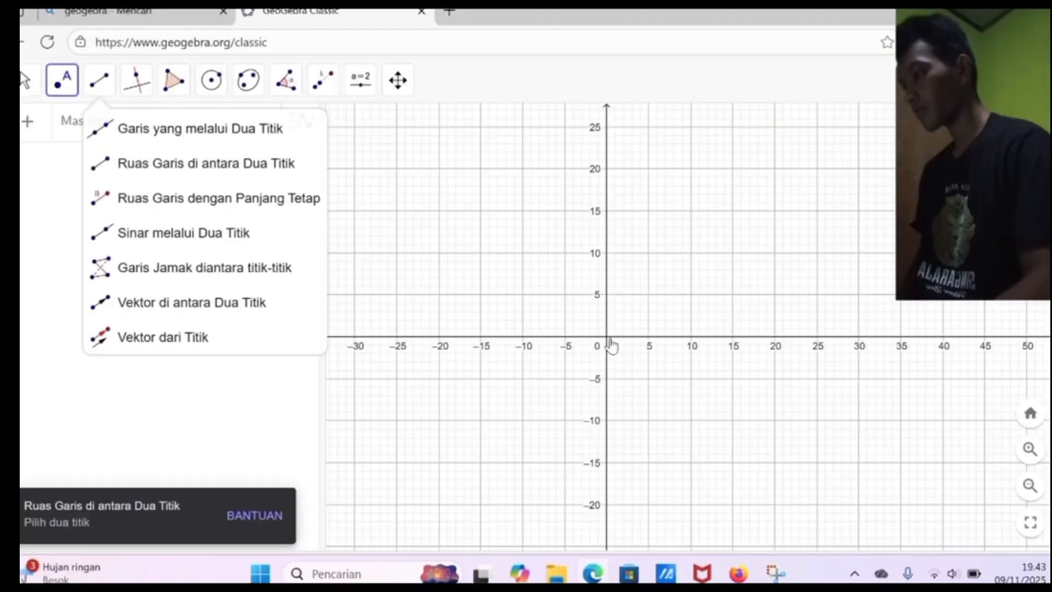
Step: Place points at (0, 0), (0, 5), (5, 0), (0, -5) and (-5, 0) on the empty coordinate plane
left_click(608, 337)
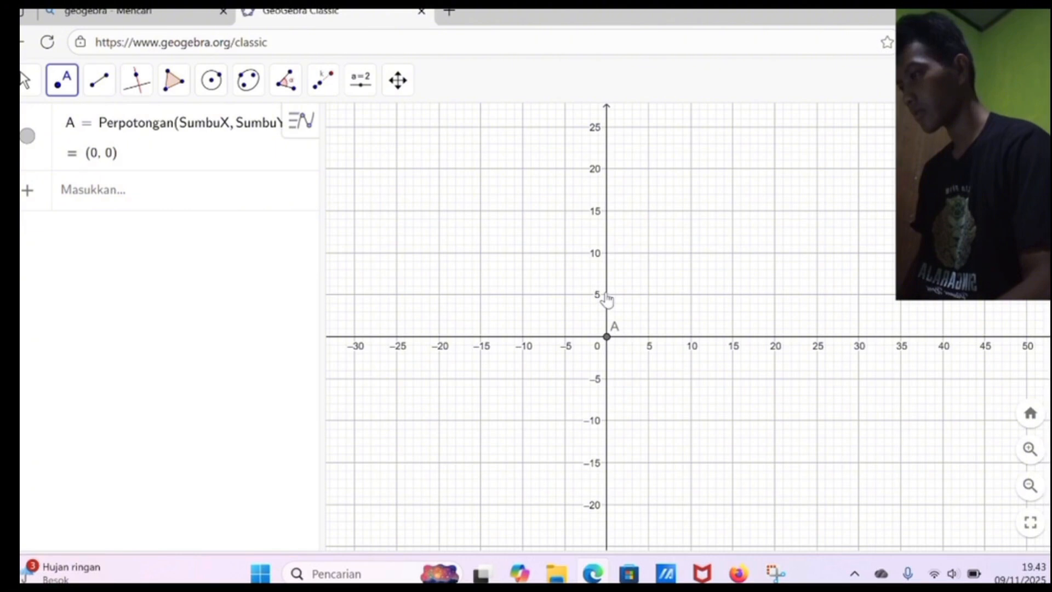
left_click(607, 295)
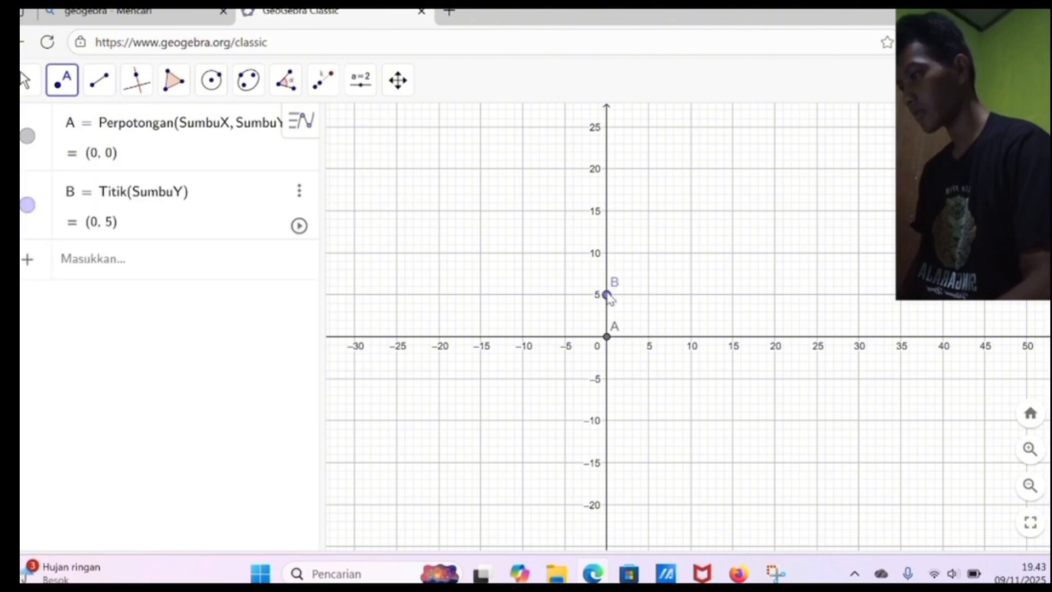
left_click(648, 337)
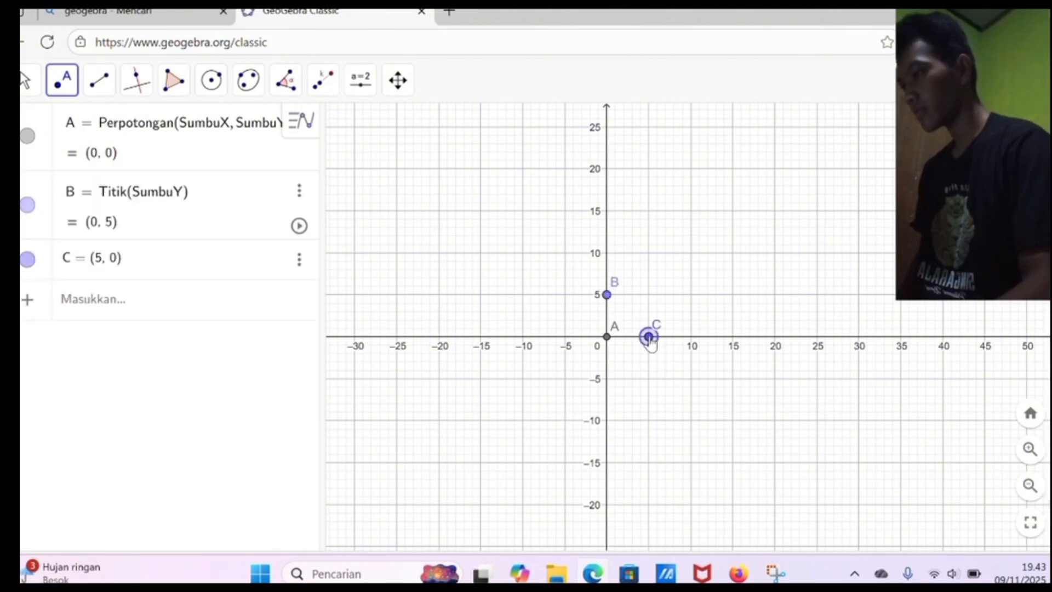
left_click(606, 379)
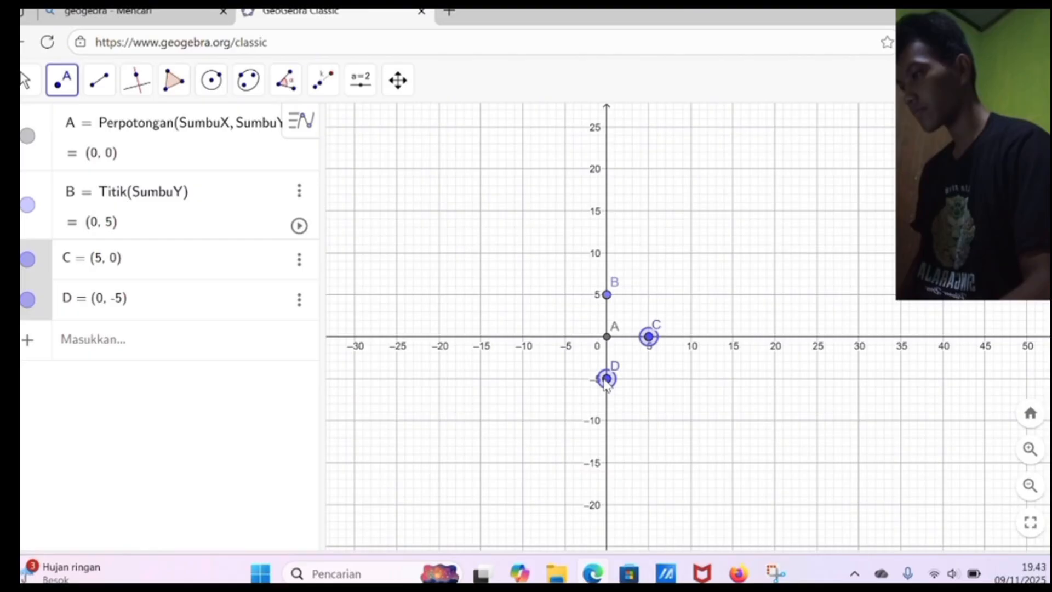
left_click(565, 336)
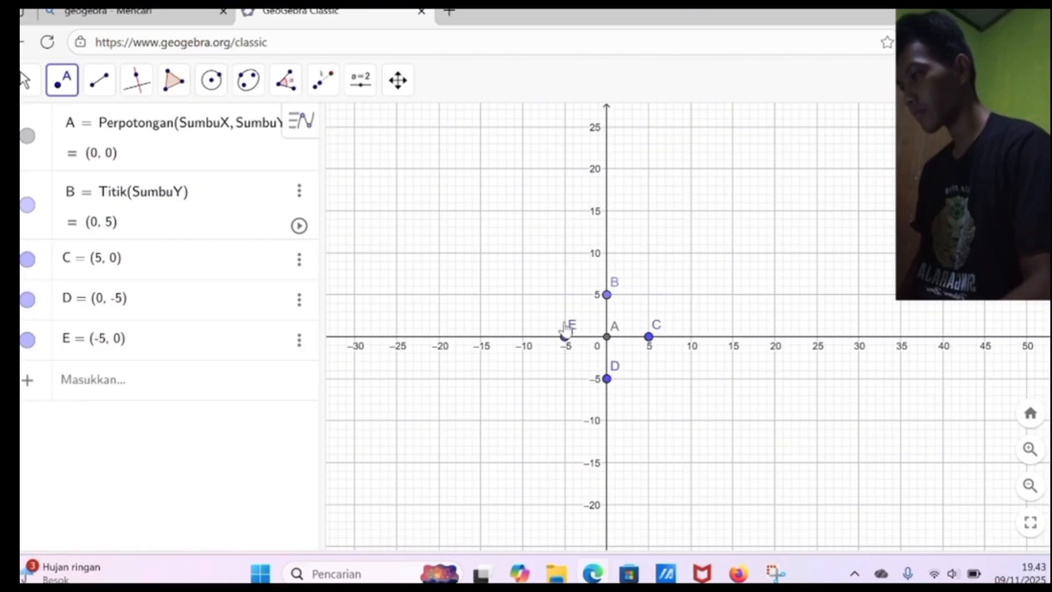
Step: Connect the points (0, 5), (5, 0), (0, -5) and (-5, 0) with four line segments to form a closed diamond
left_click(102, 83)
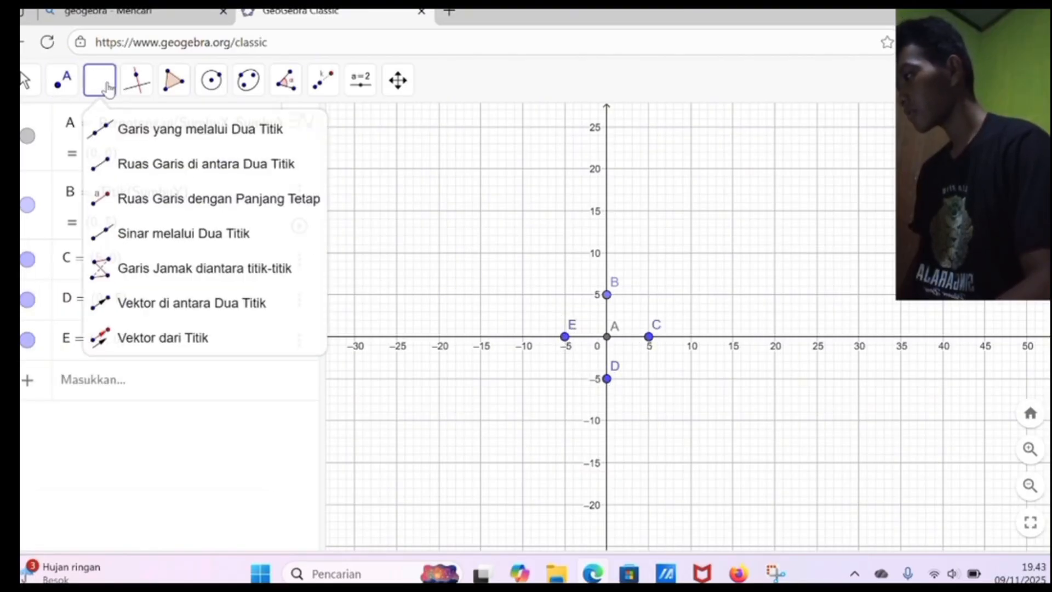
left_click(181, 162)
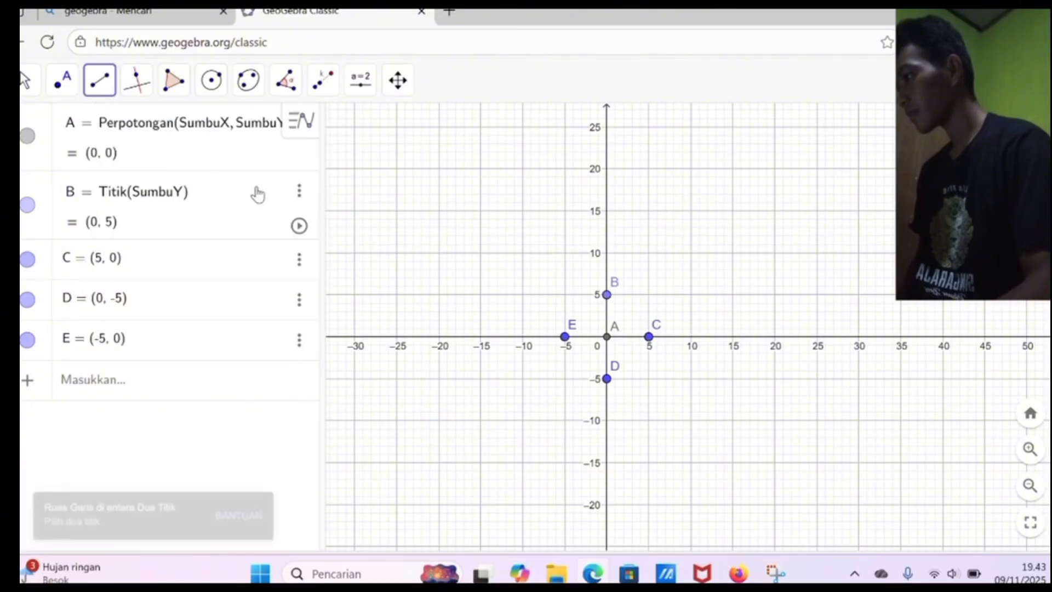
left_click(606, 296)
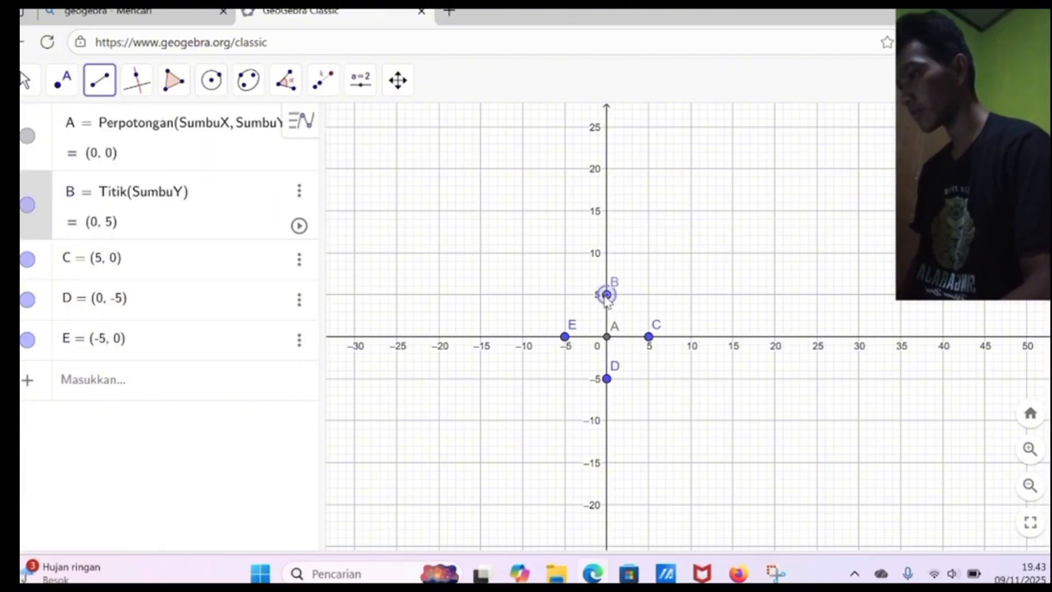
left_click(648, 337)
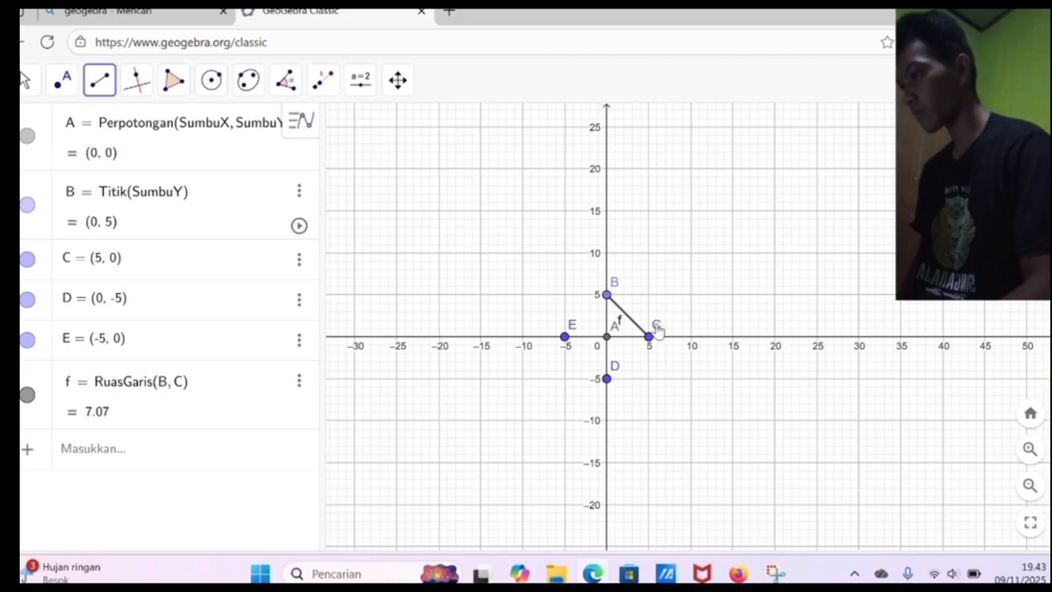
left_click(649, 337)
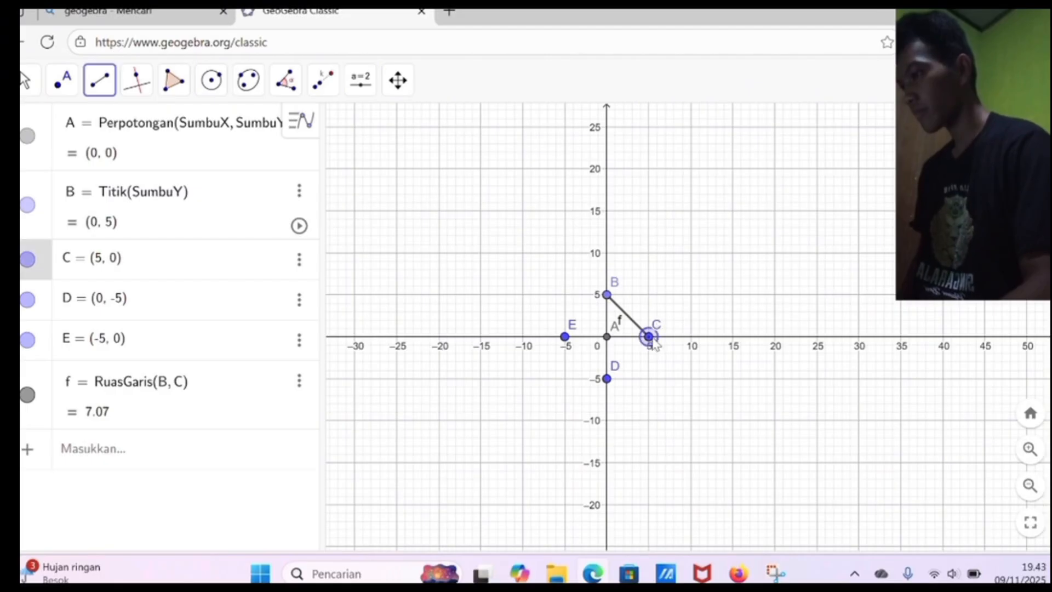
left_click(607, 379)
left_click(607, 379)
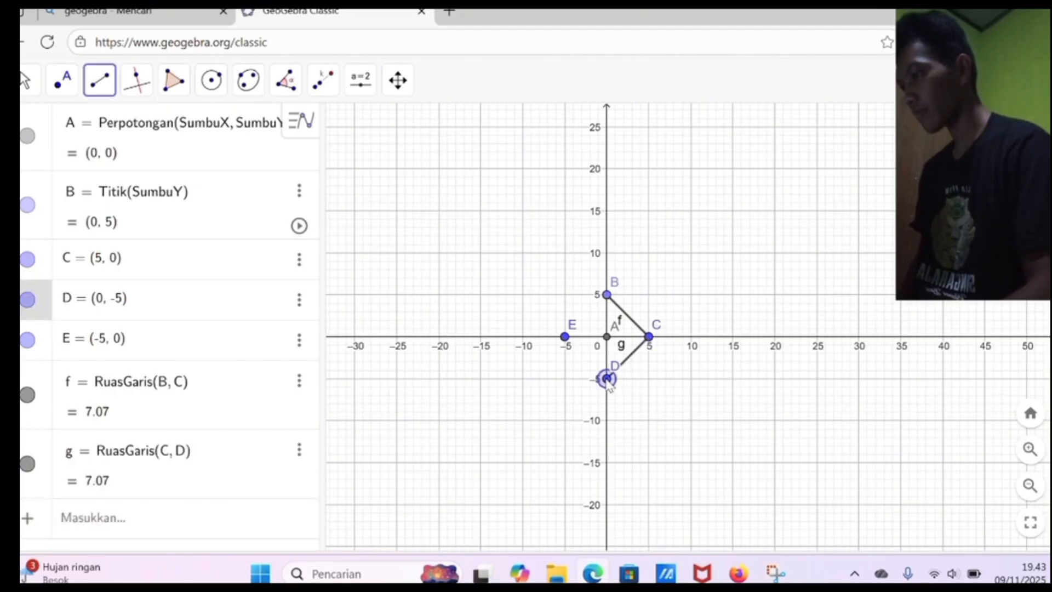
left_click(566, 336)
left_click(566, 336)
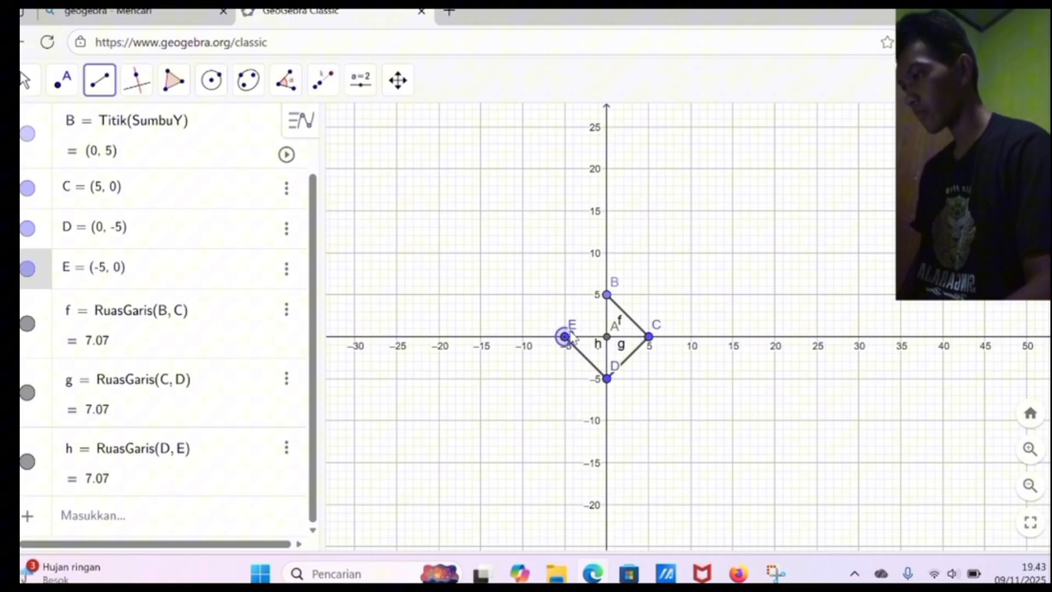
left_click(607, 295)
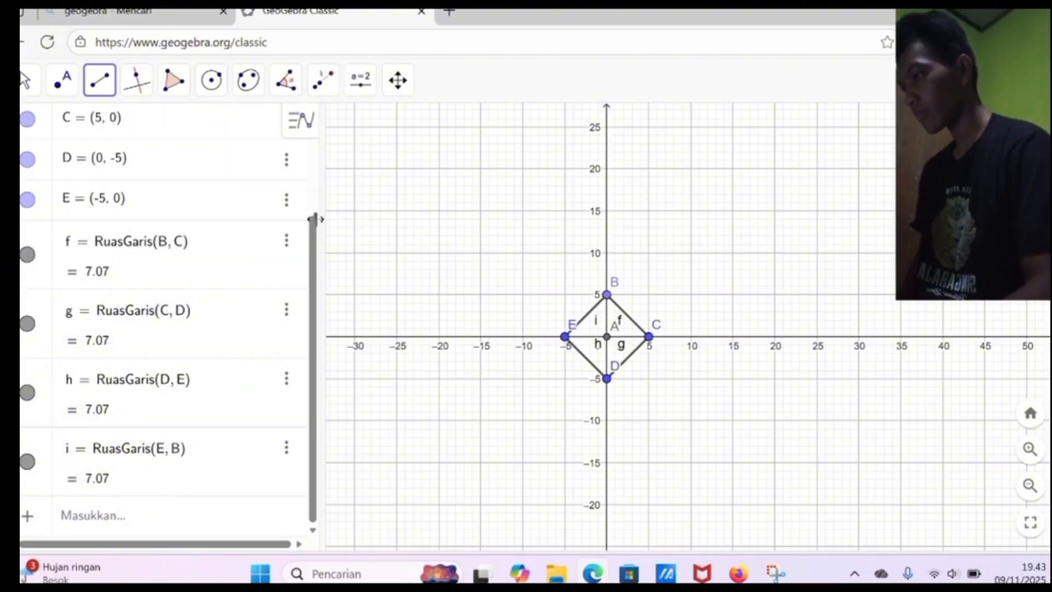
Step: Dilate the whole diamond from point A at the origin by a factor of 2
left_click(24, 82)
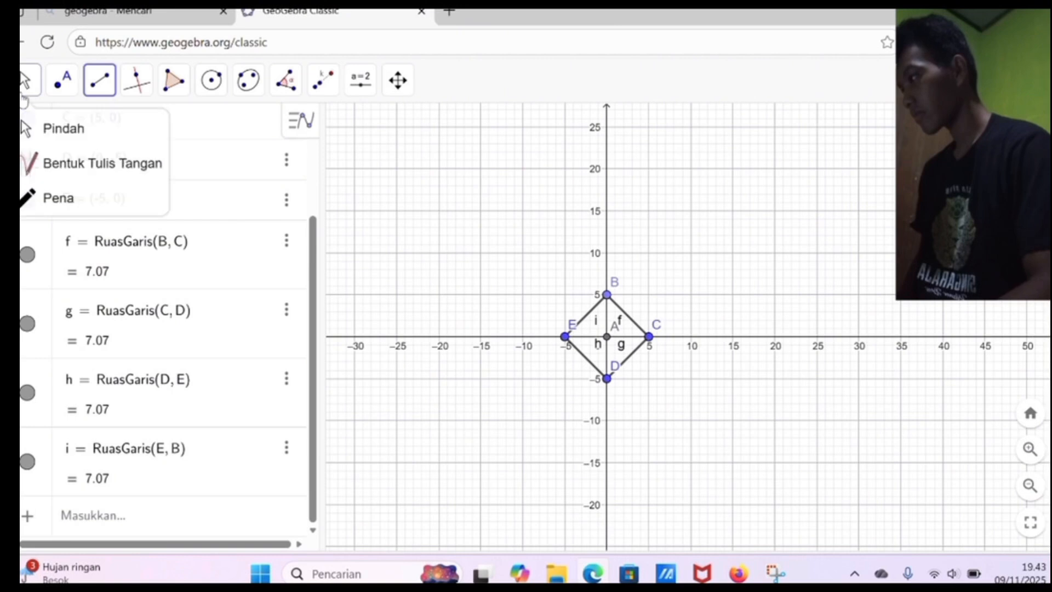
mouse_move(215, 81)
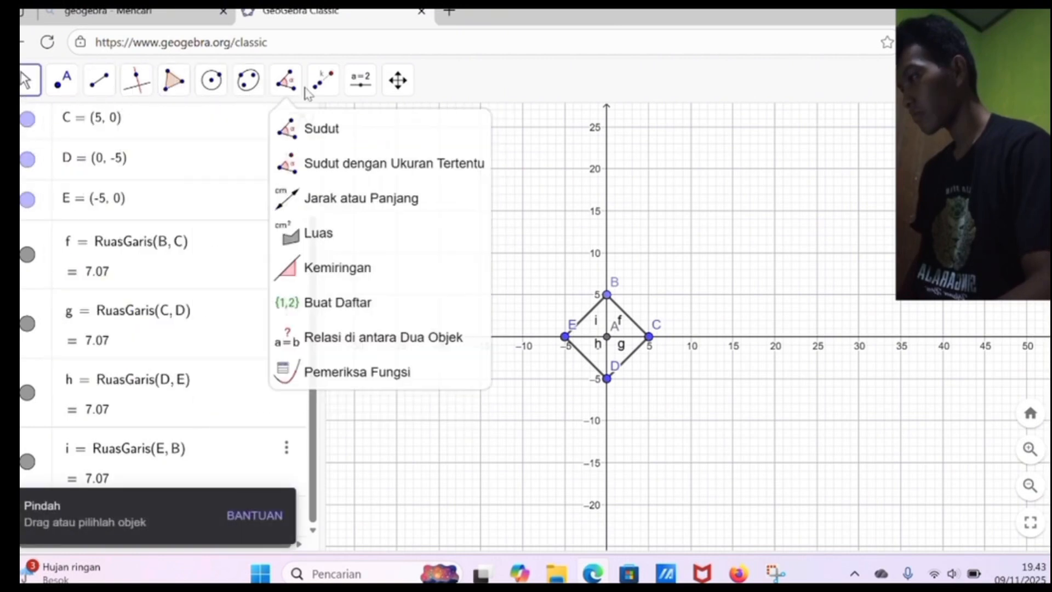
left_click(321, 83)
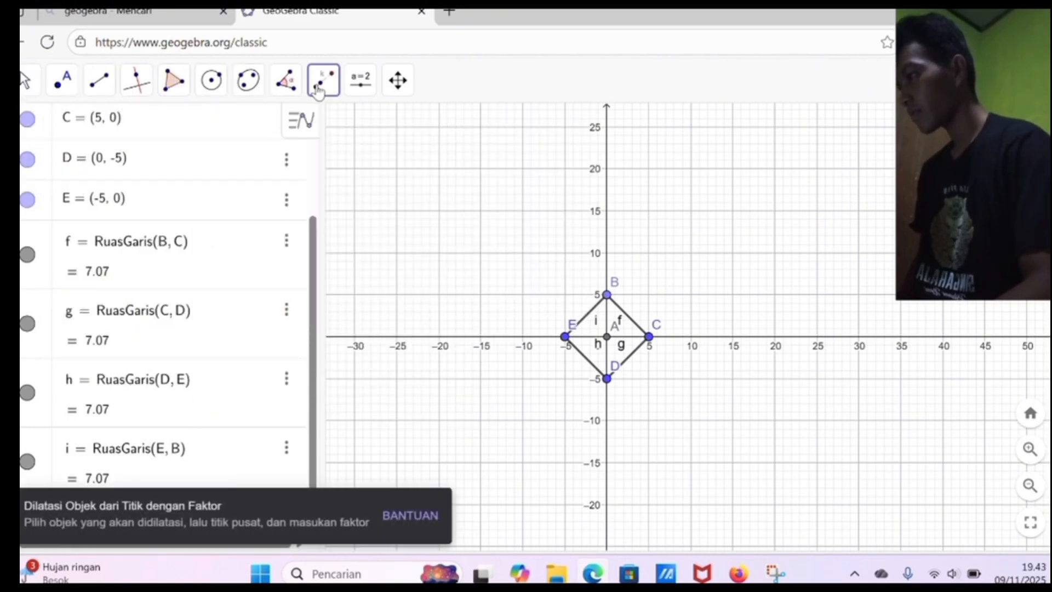
left_click(285, 82)
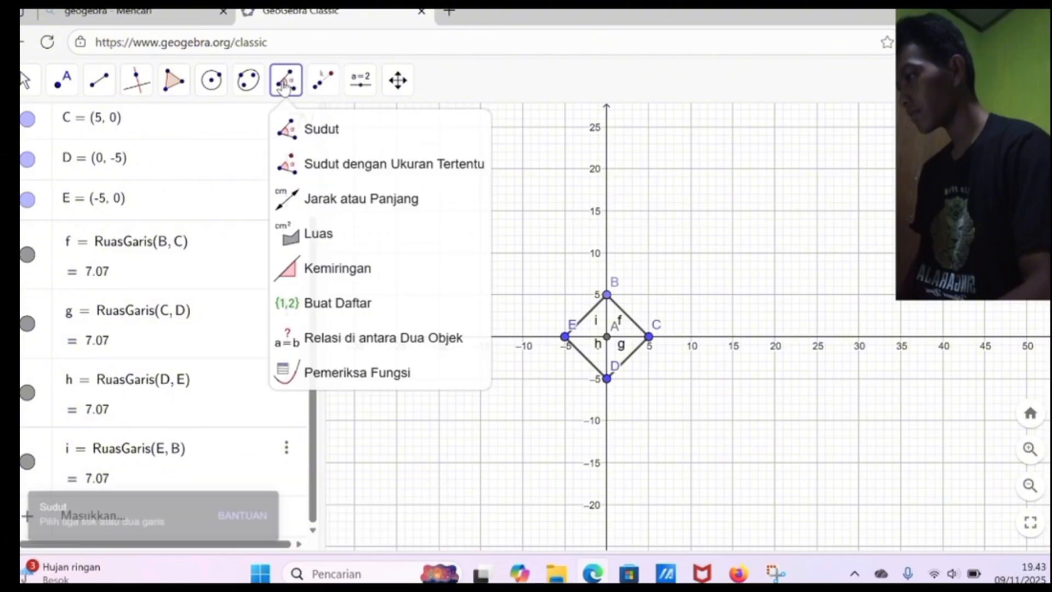
left_click(321, 87)
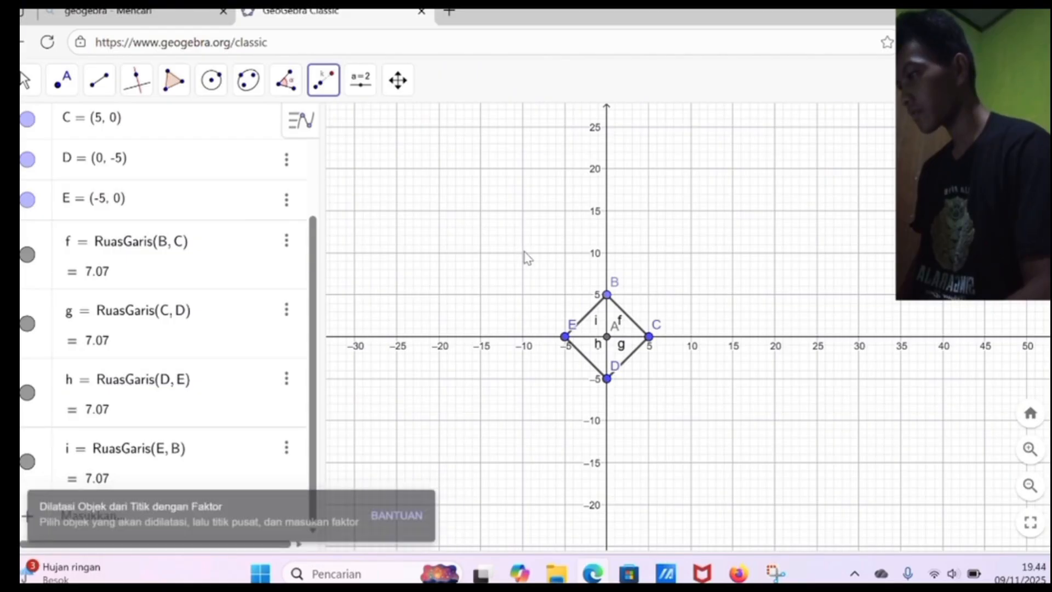
left_click_drag(525, 253, 694, 420)
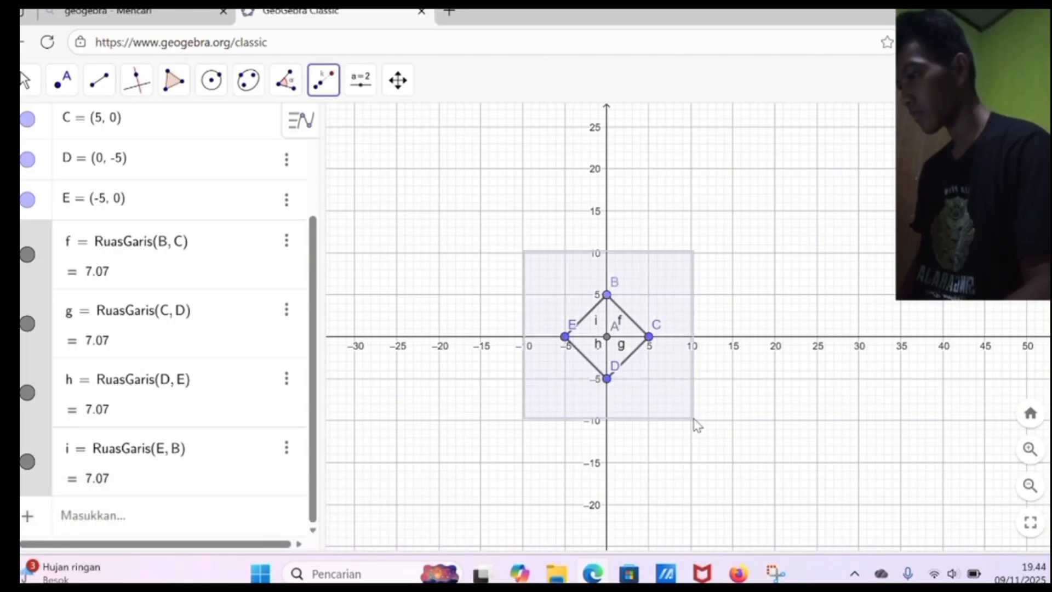
left_click(607, 338)
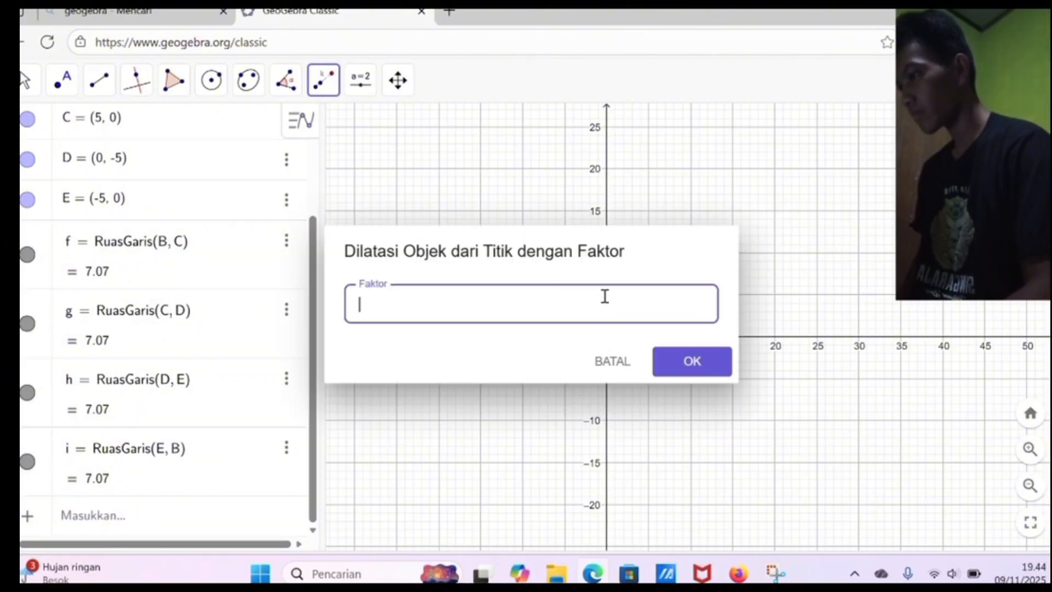
type("2")
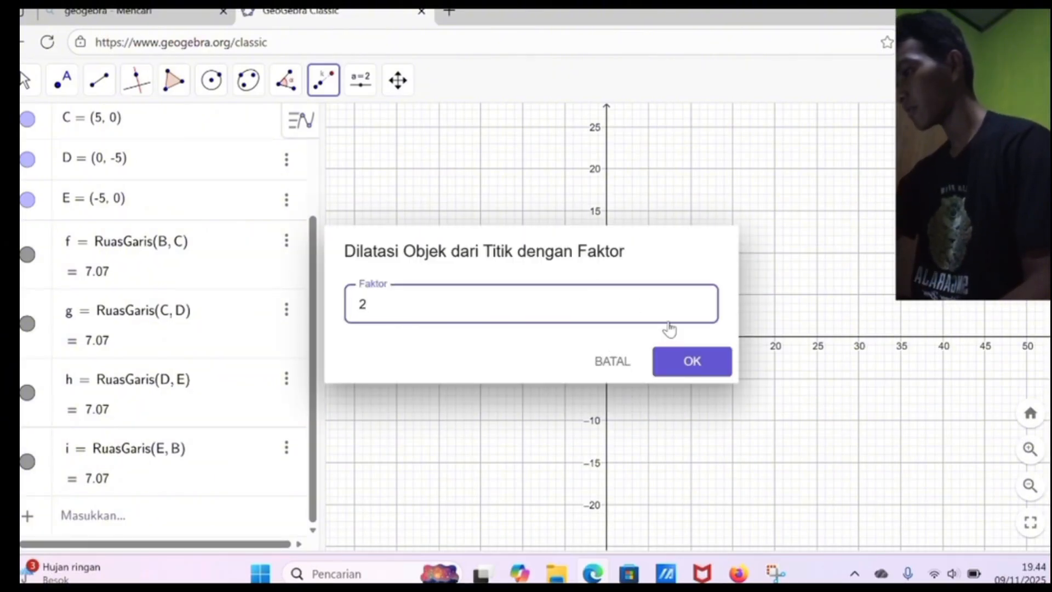
left_click(703, 373)
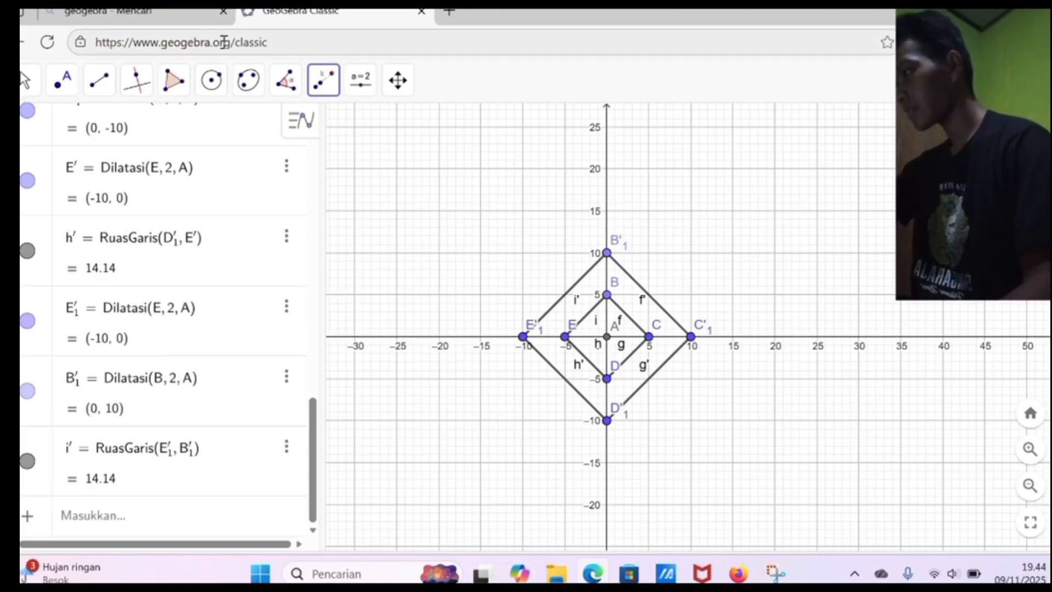
Step: Draw inward-curving semicircles across the outer diamond's four sides, going counterclockwise from (0, -10) through (10, 0), (0, 10) and (-10, 0)
left_click(211, 82)
mouse_move(248, 82)
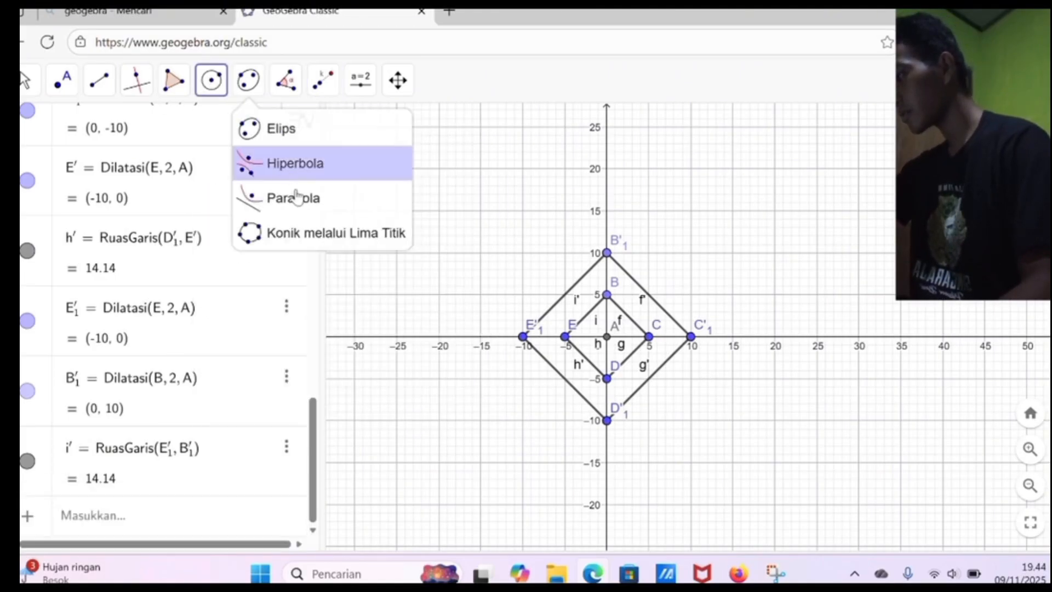
mouse_move(211, 82)
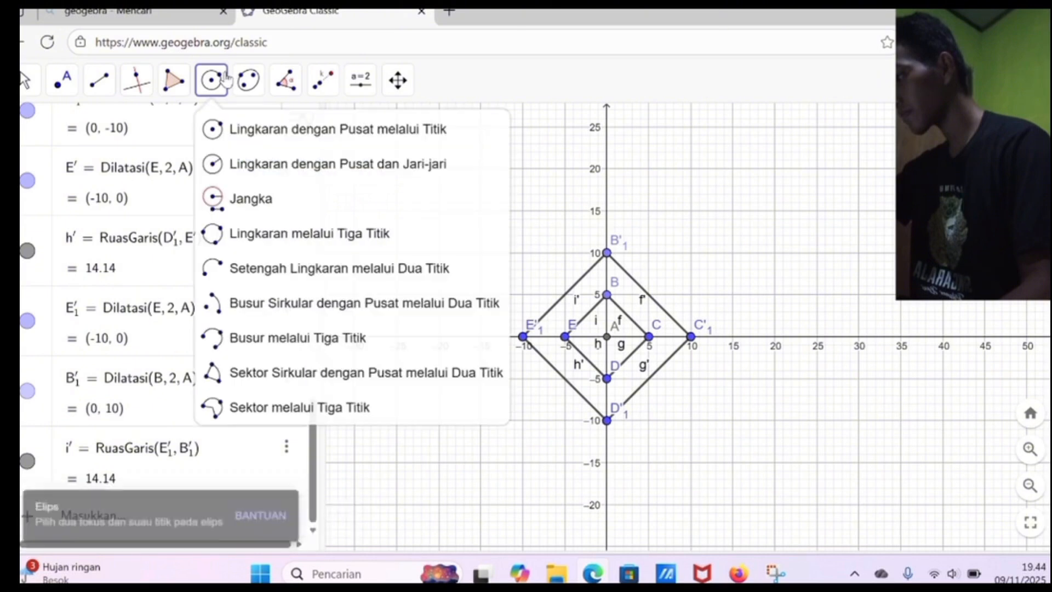
left_click(290, 273)
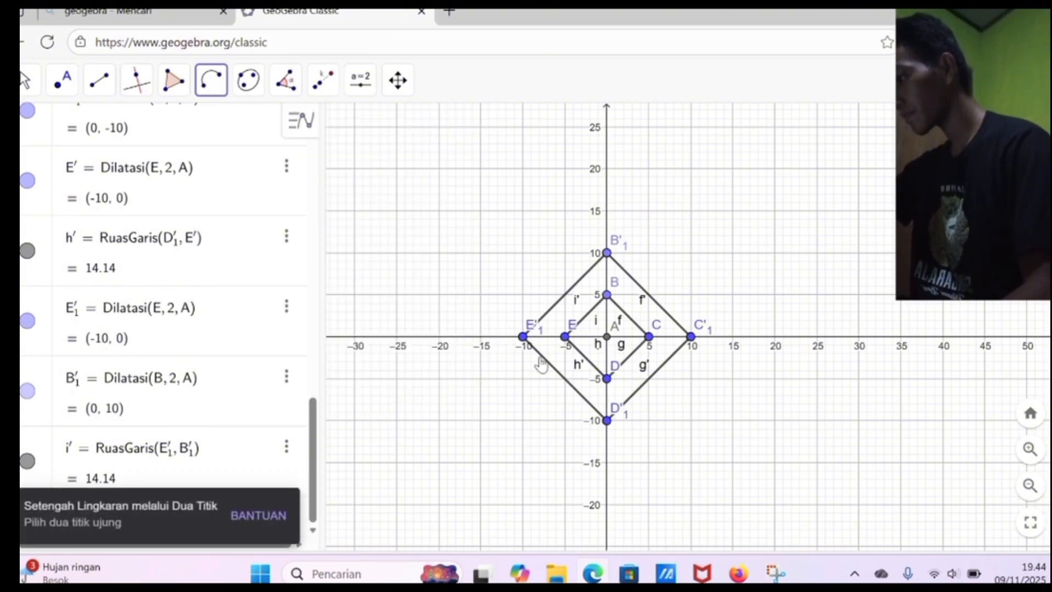
left_click(607, 421)
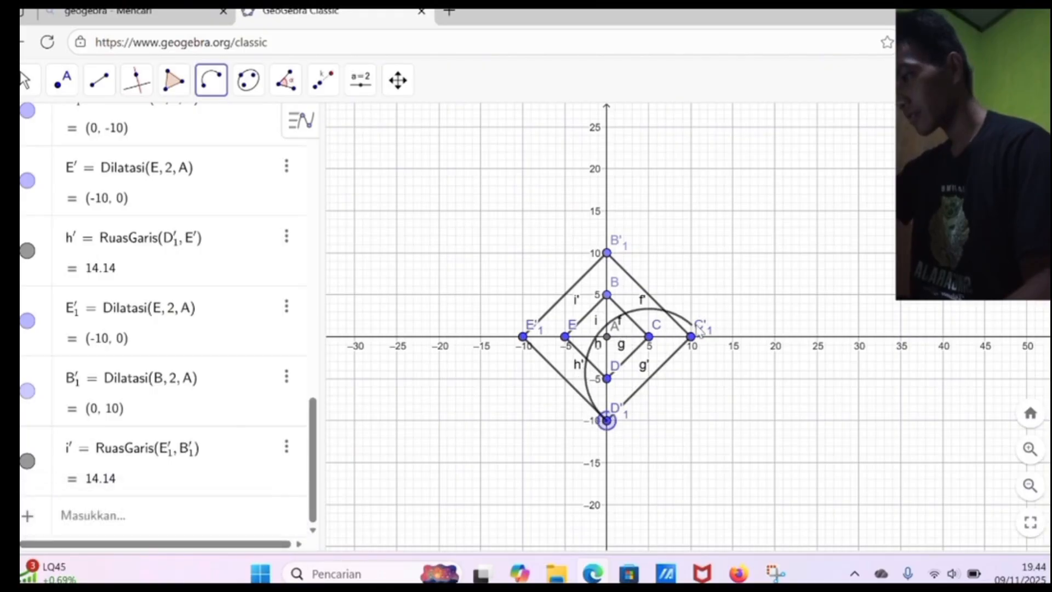
left_click(685, 344)
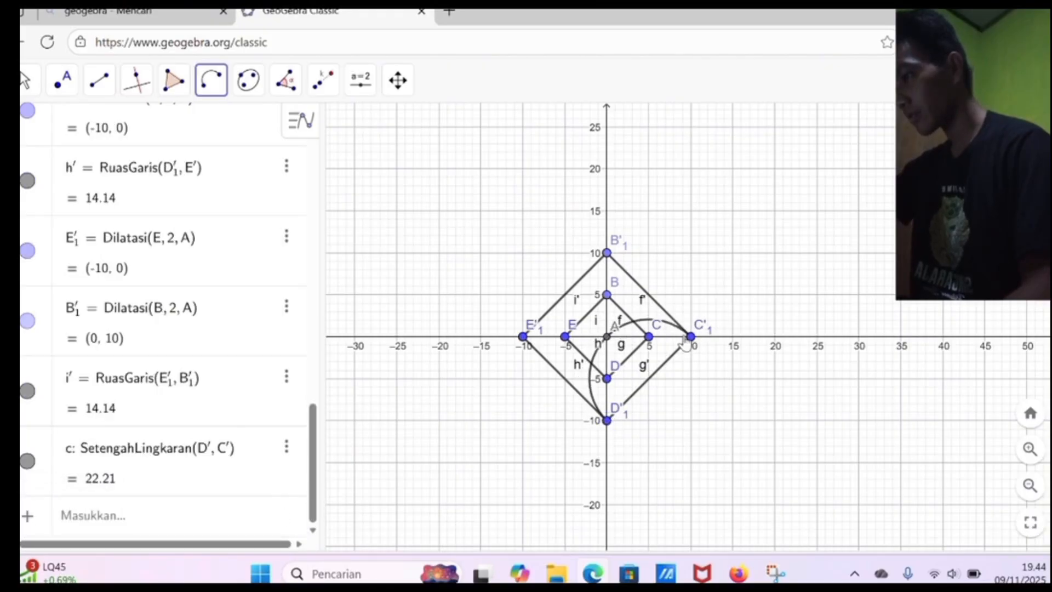
left_click(688, 336)
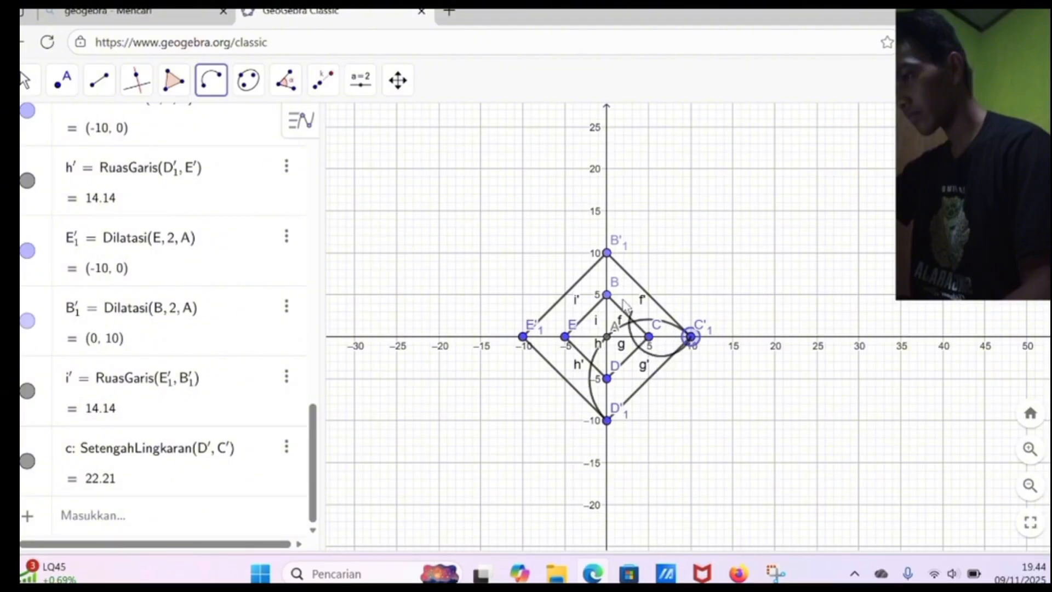
left_click(606, 254)
left_click(607, 256)
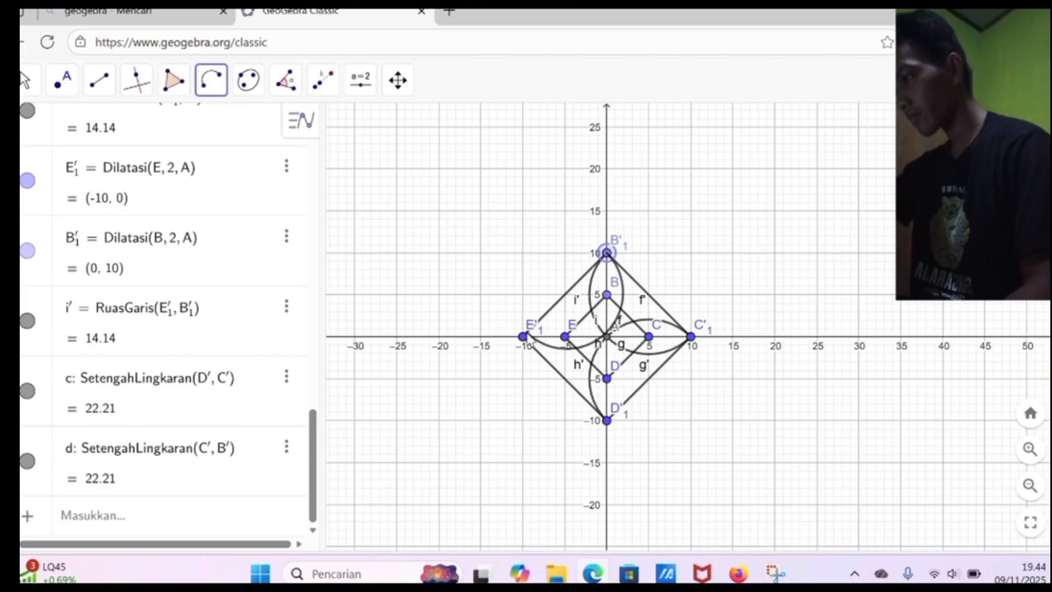
left_click(519, 337)
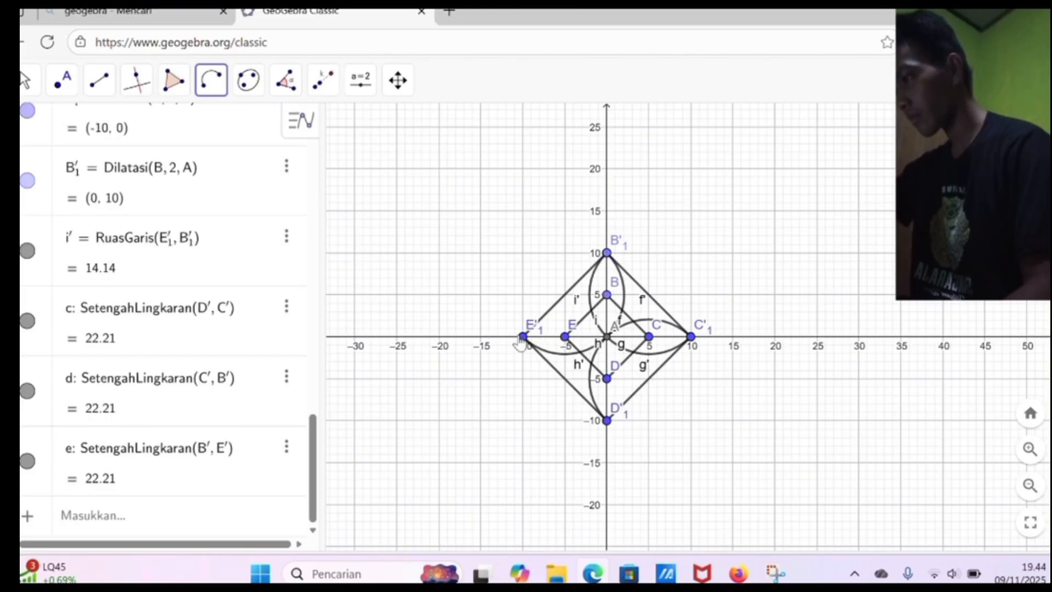
left_click(607, 420)
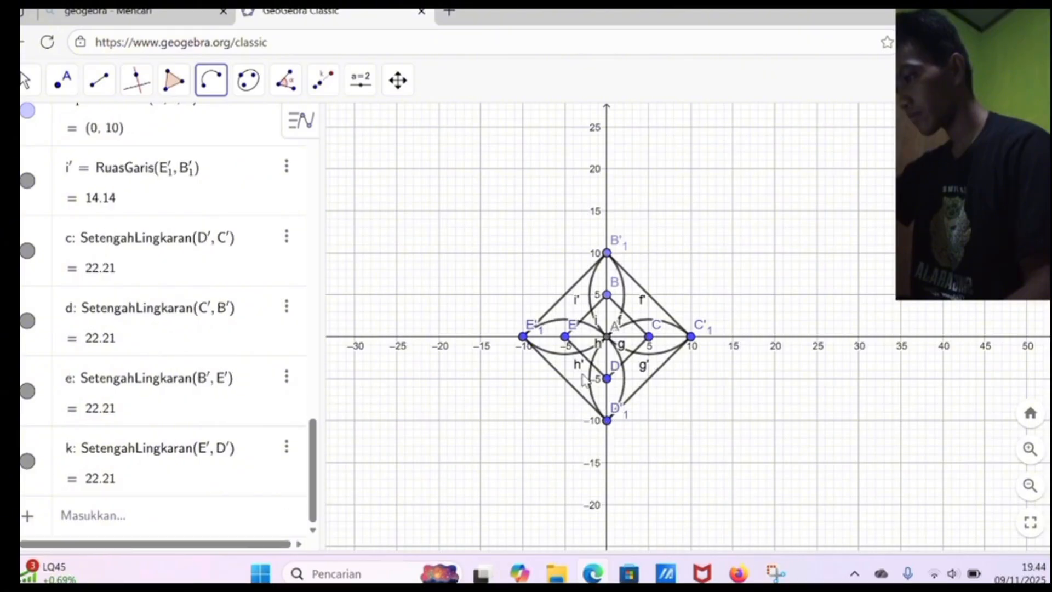
Step: Draw inward-curving semicircles across the inner diamond's four sides, going counterclockwise from E through D, C and B
left_click(568, 337)
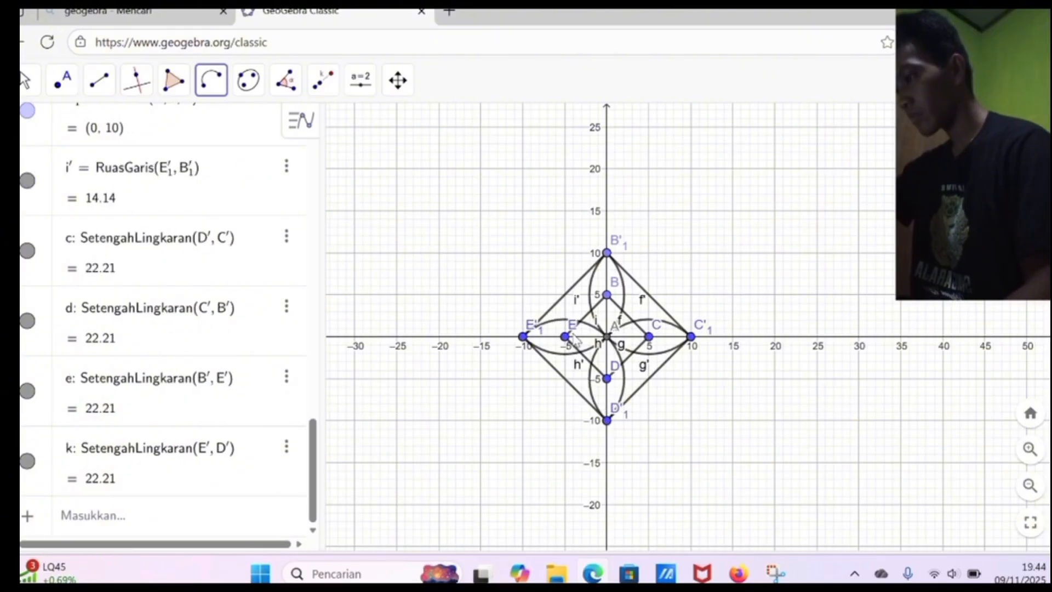
left_click(609, 378)
left_click(607, 378)
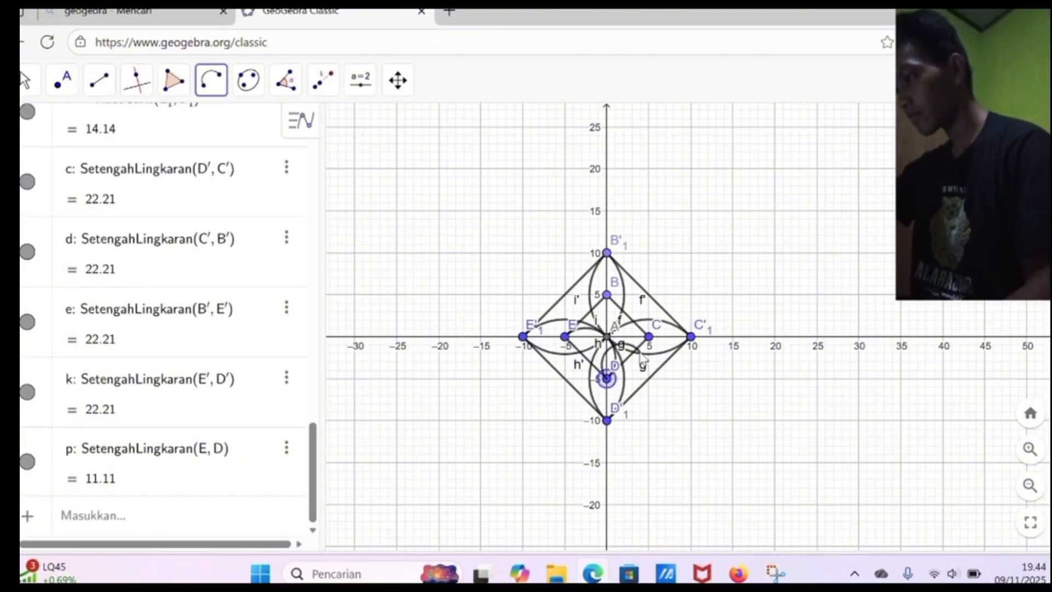
left_click(649, 337)
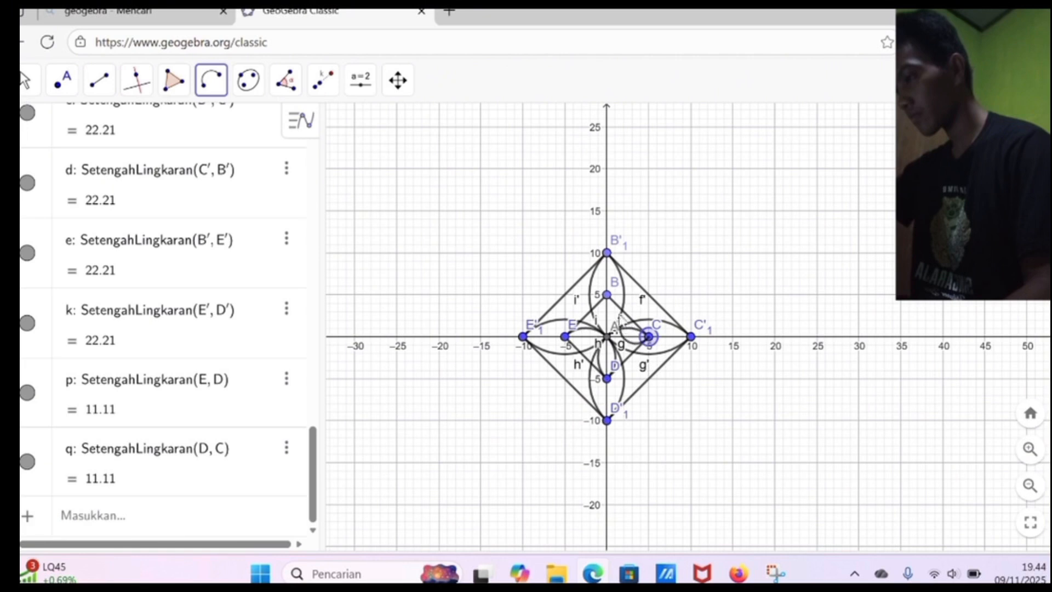
left_click(607, 294)
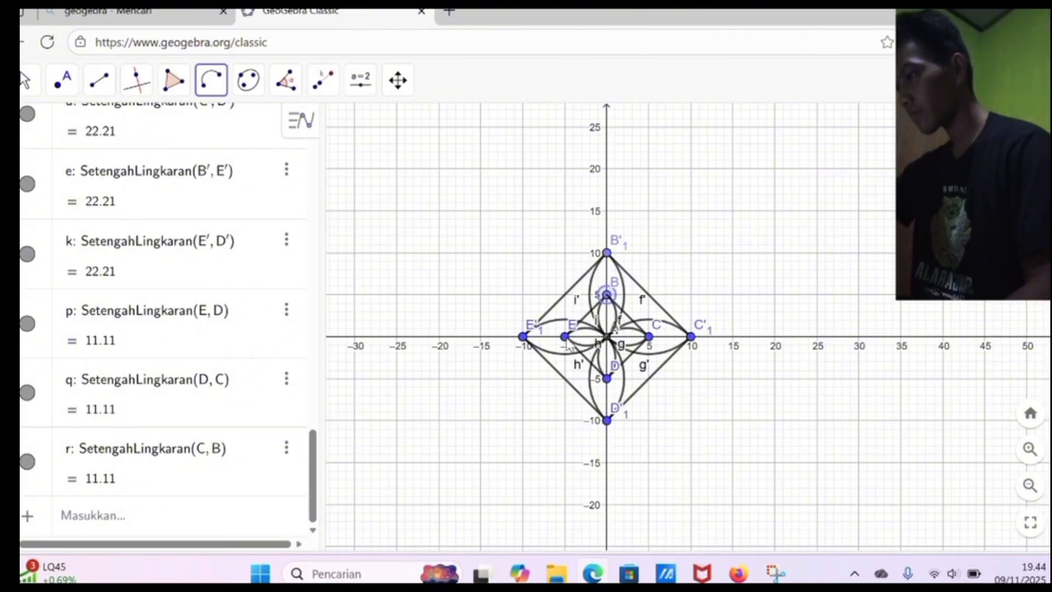
left_click(566, 339)
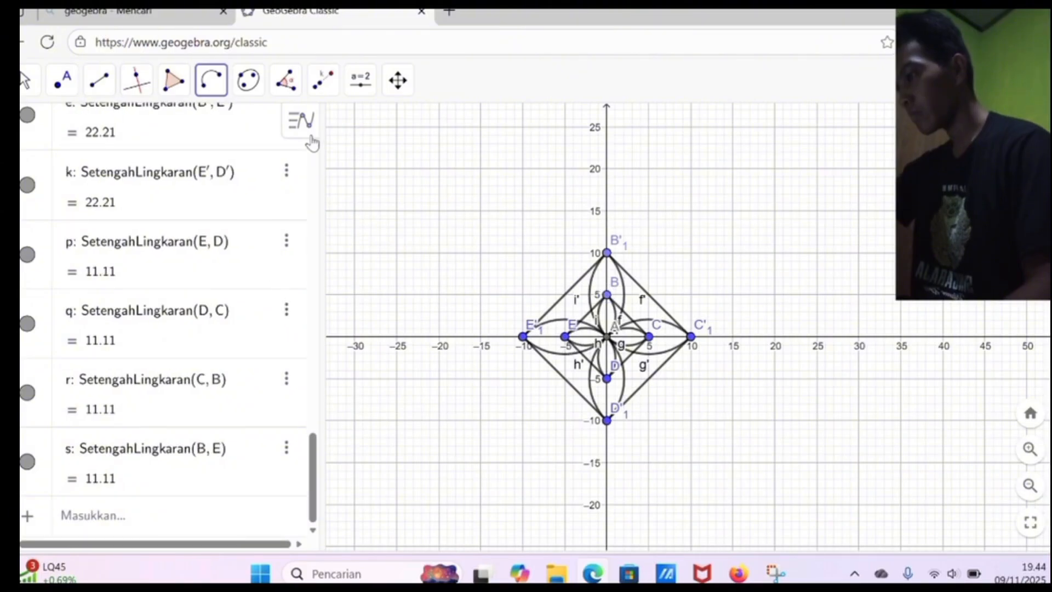
Step: Place four points at (-15, 15), (-5, 15), (-5, 5) on the outer diamond's side, and (-15, 5) as corners of a square
left_click(26, 81)
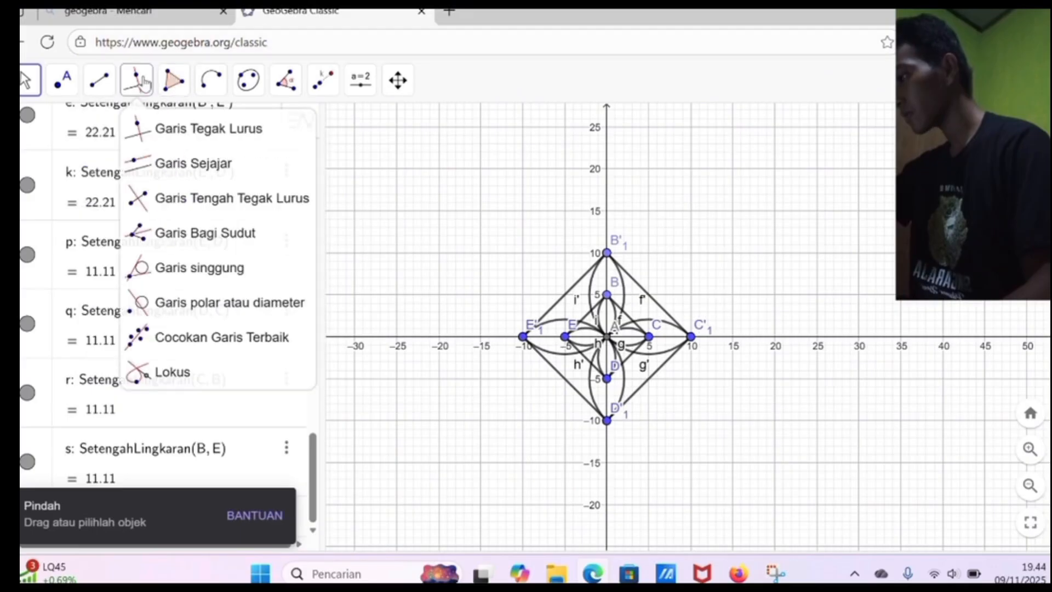
left_click(108, 75)
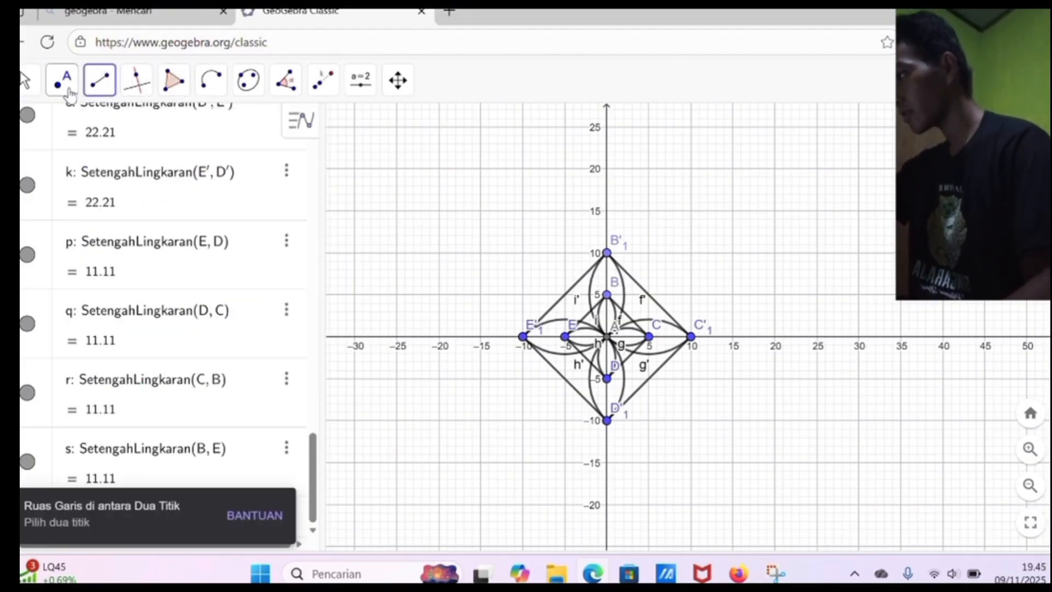
left_click(137, 81)
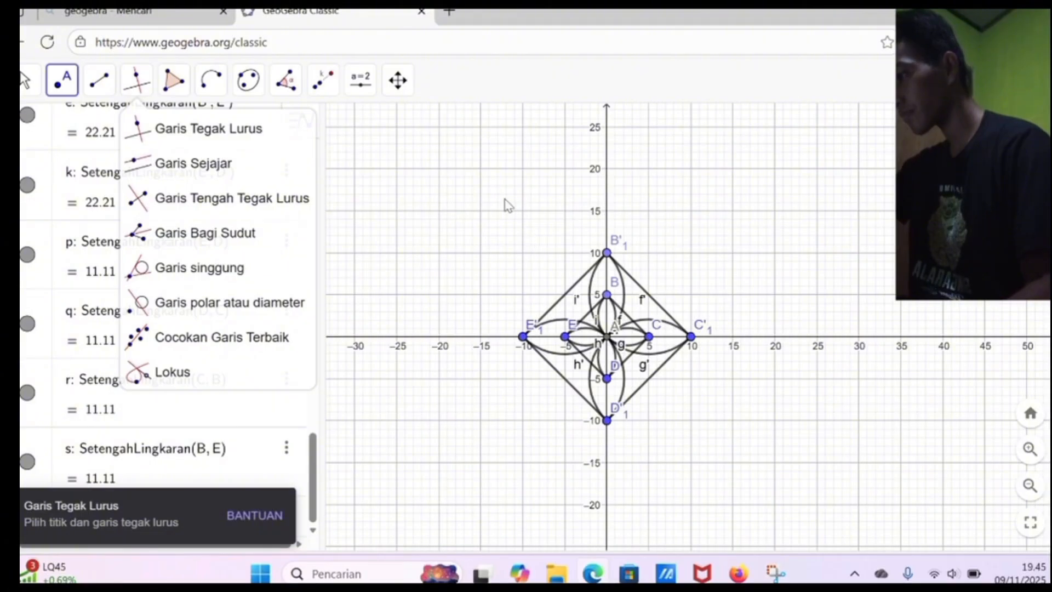
left_click(480, 211)
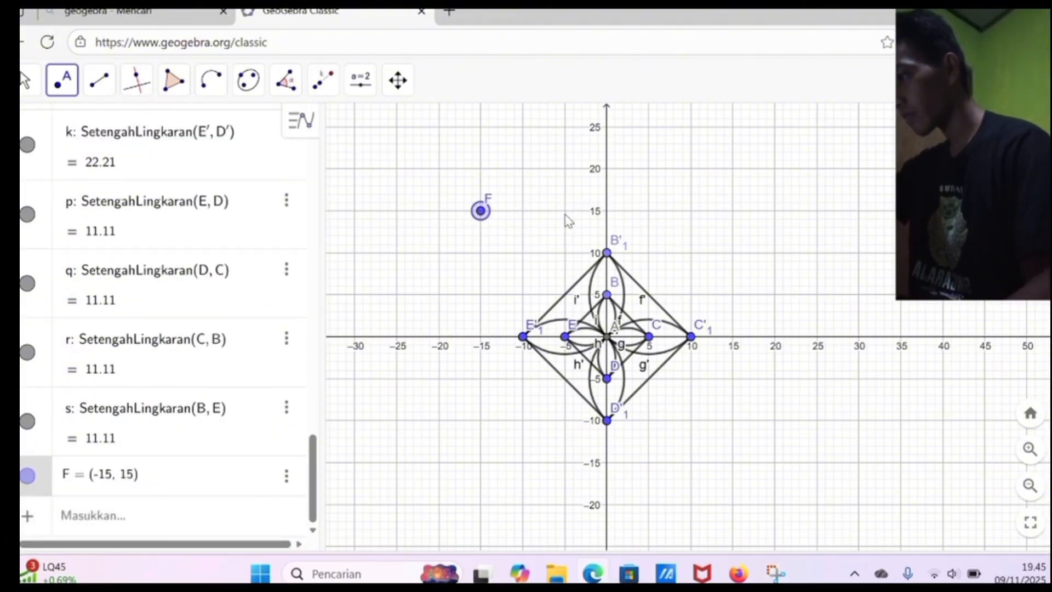
left_click(566, 213)
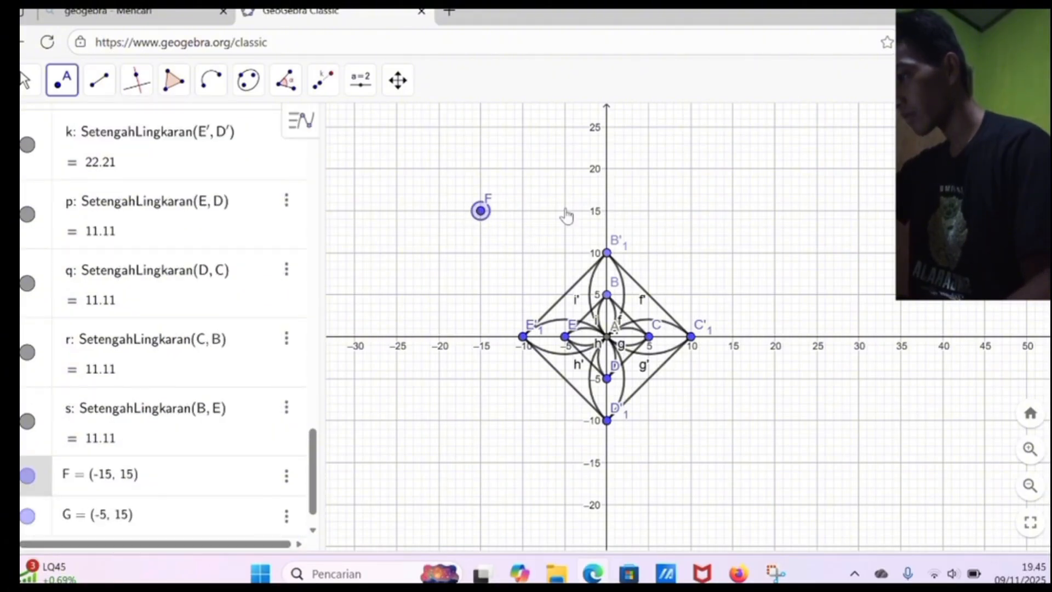
left_click(566, 295)
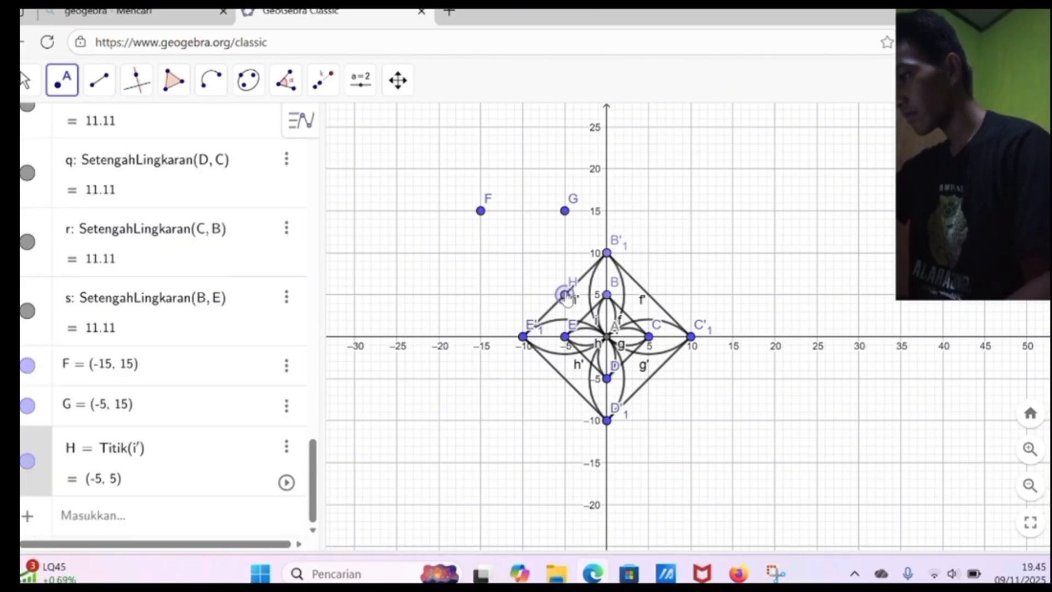
left_click(480, 295)
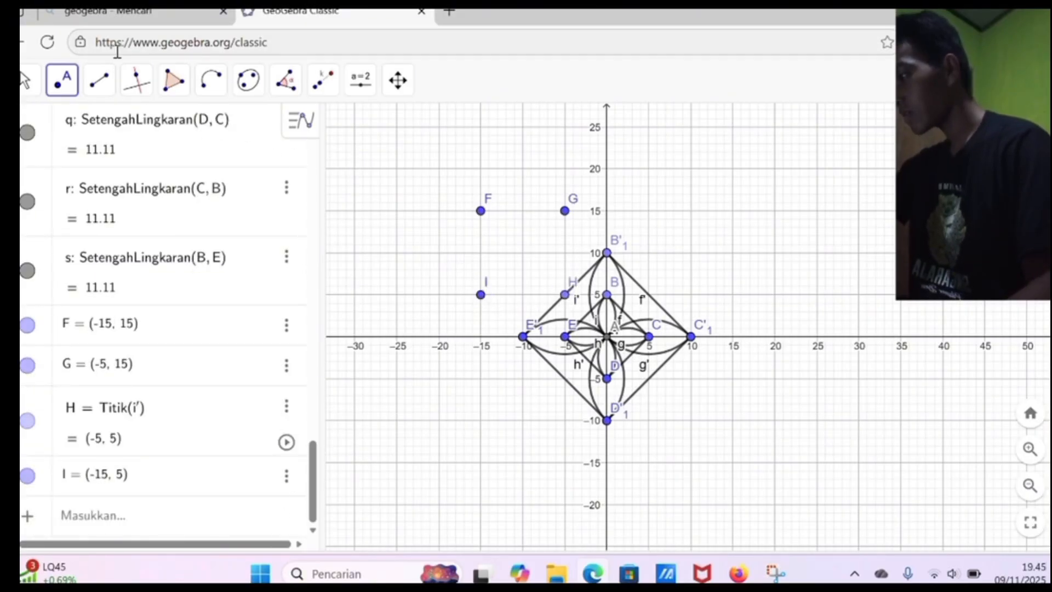
Step: Draw the square's first side as a line segment from G (-5, 15) to H (-5, 5)
left_click(99, 80)
mouse_move(211, 80)
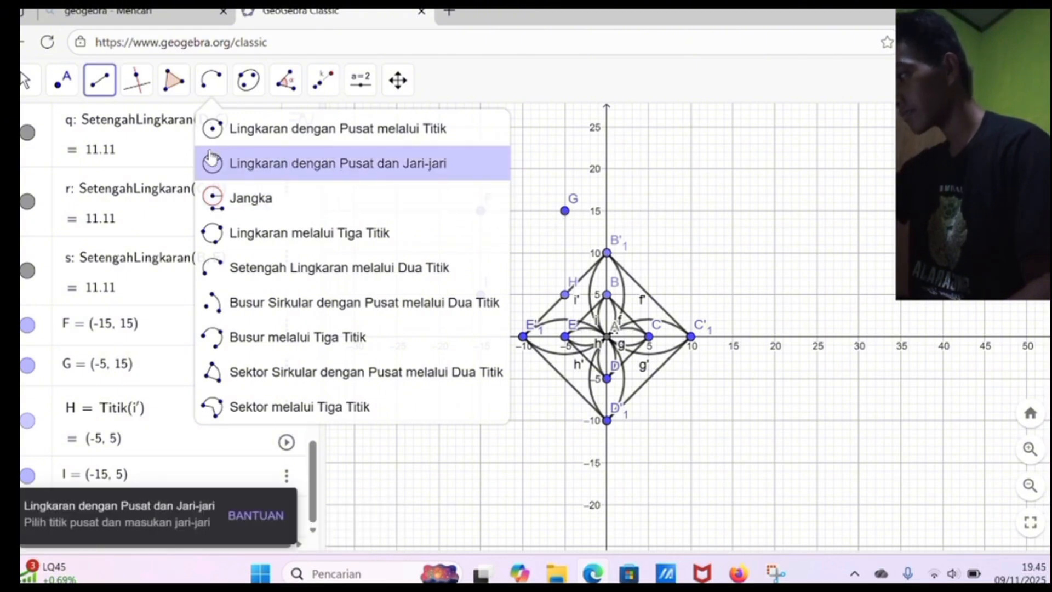
mouse_move(101, 78)
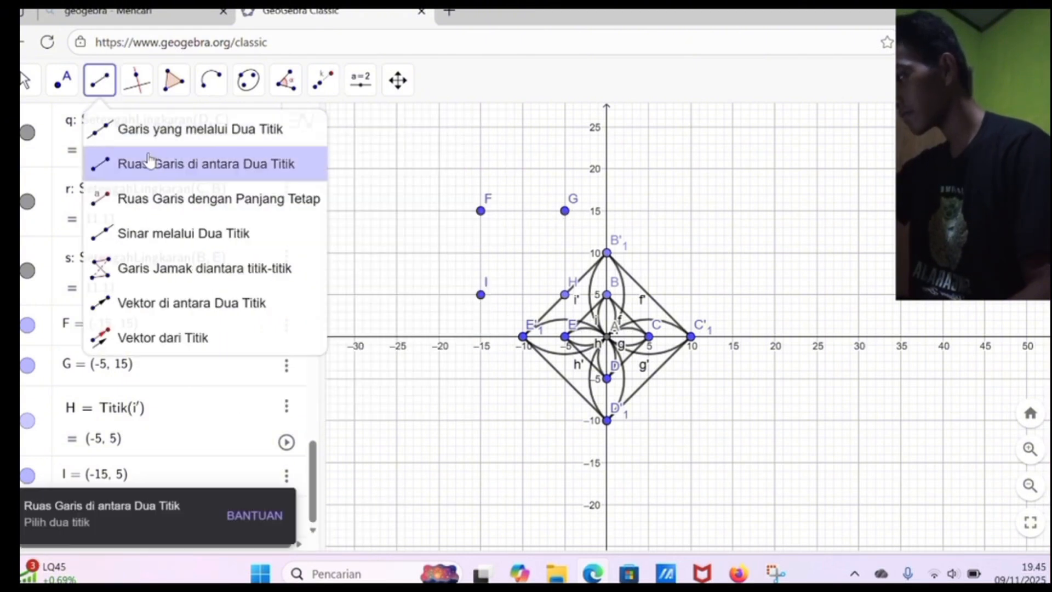
left_click(148, 164)
left_click(565, 211)
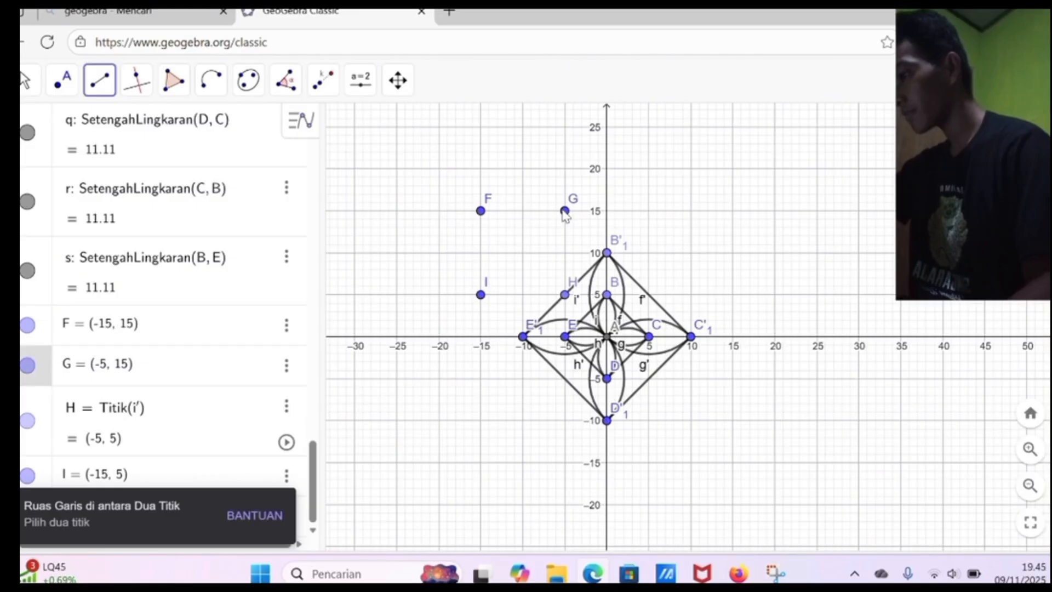
left_click(566, 294)
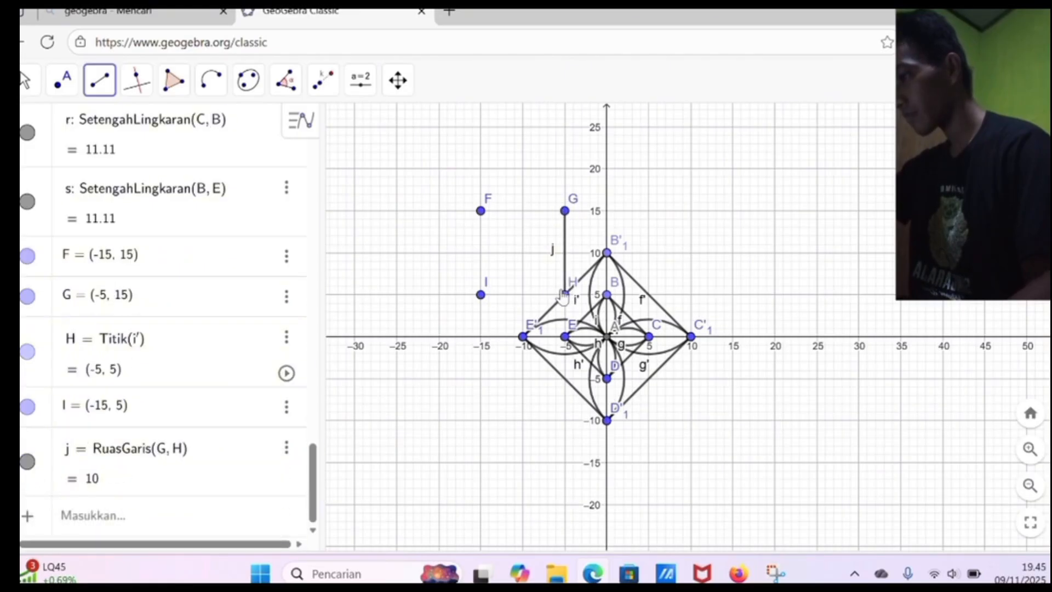
left_click(564, 294)
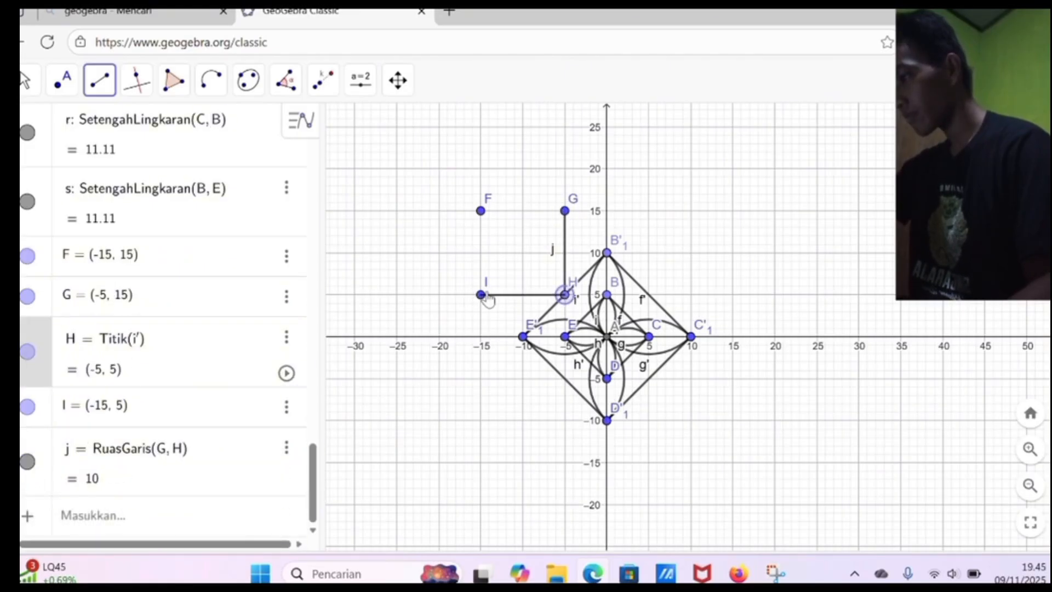
left_click_drag(485, 295, 489, 294)
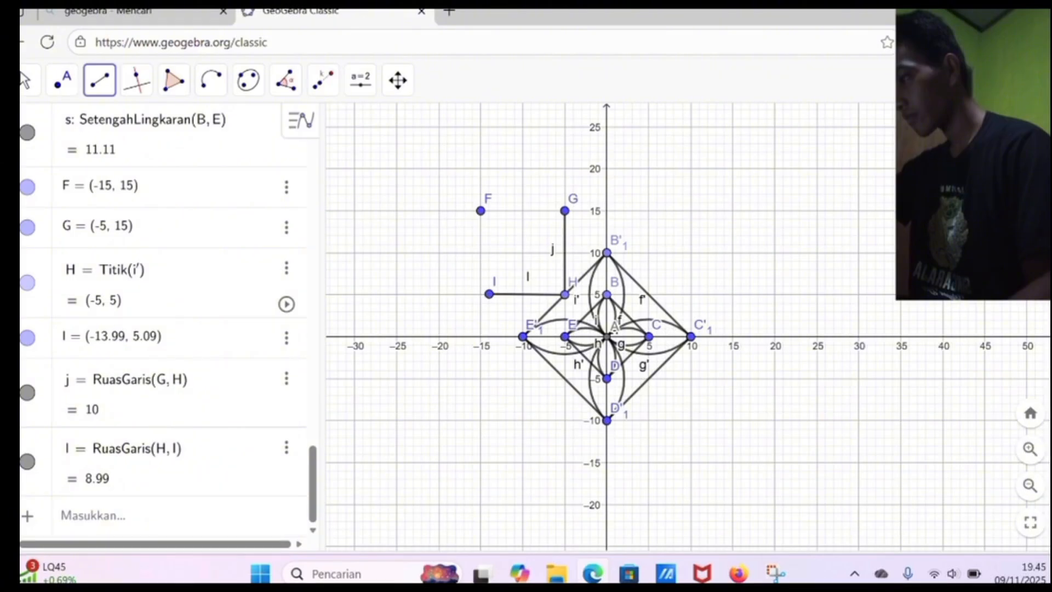
key("ctrl+z")
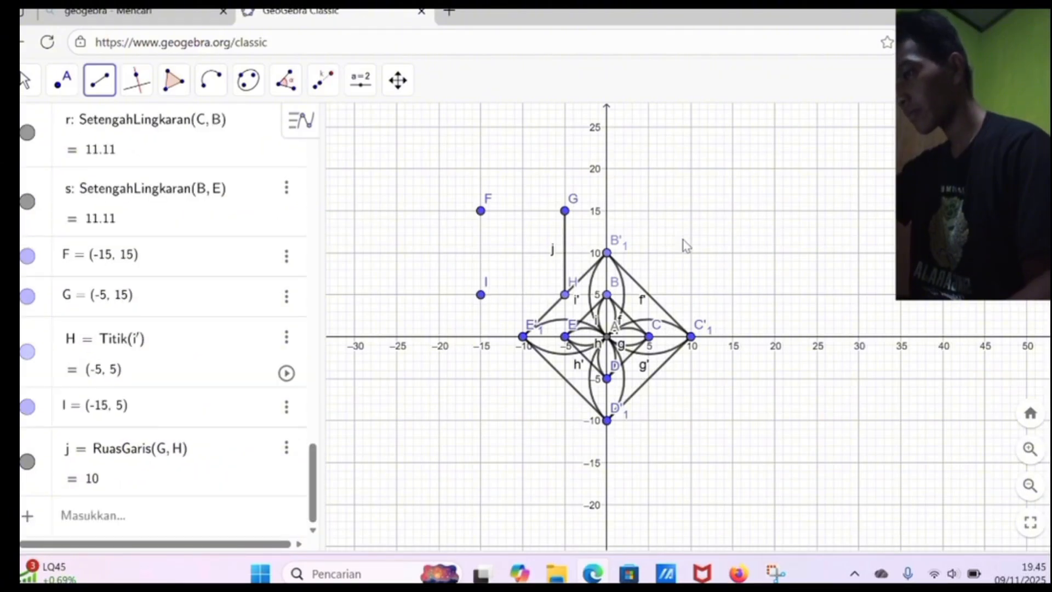
Step: Close the square with line segments from H to I, F to I, and F to G
left_click(565, 295)
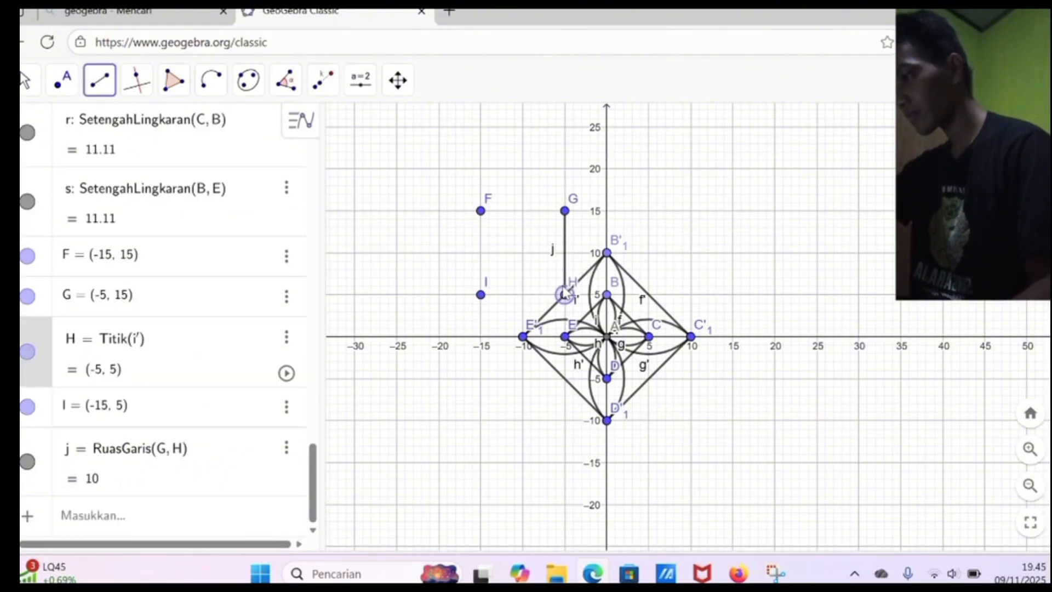
left_click(481, 294)
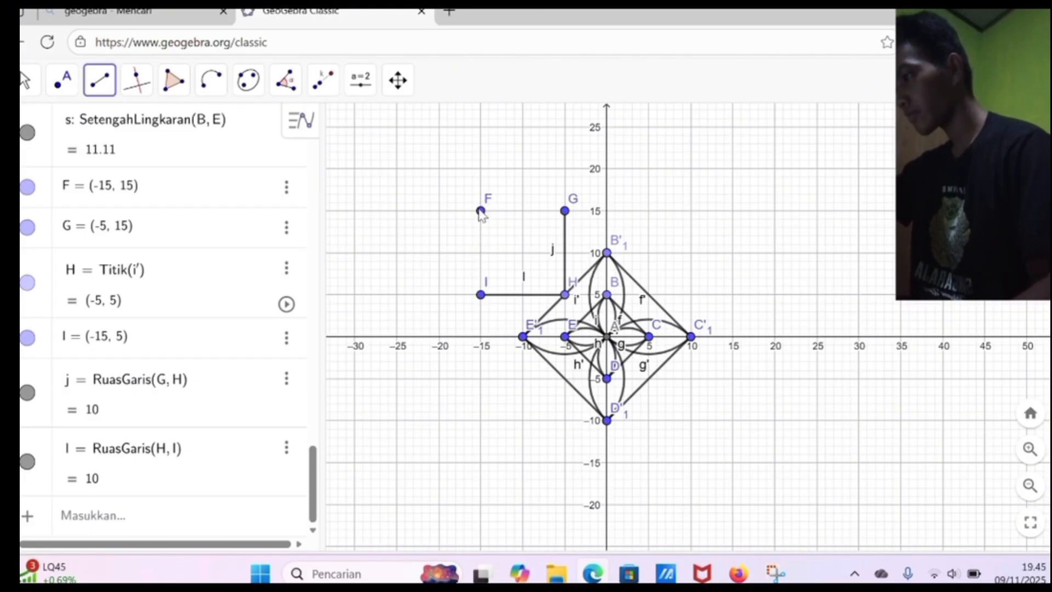
left_click(480, 211)
left_click(482, 293)
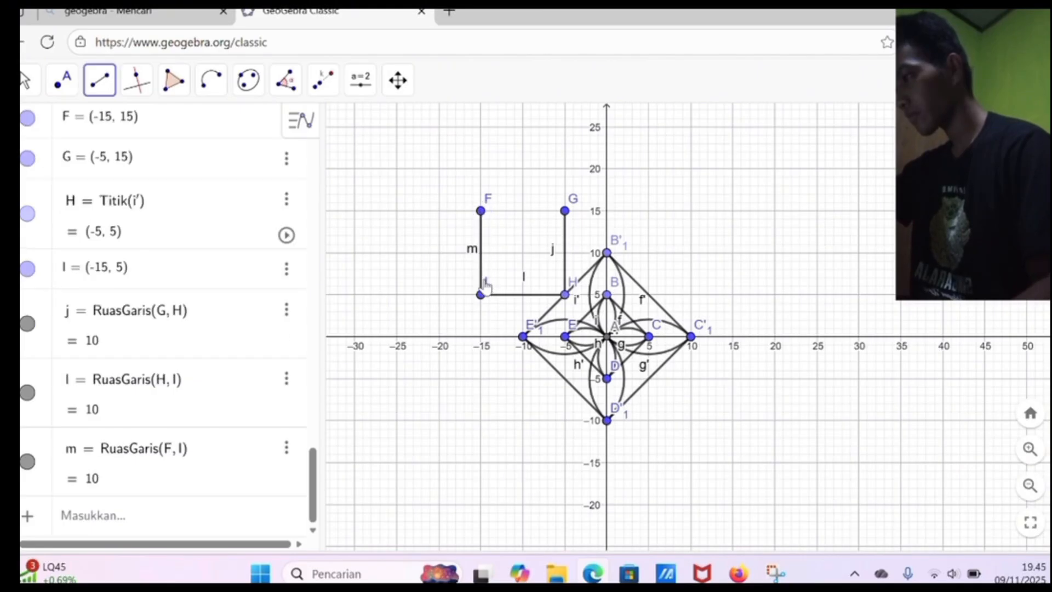
left_click(481, 211)
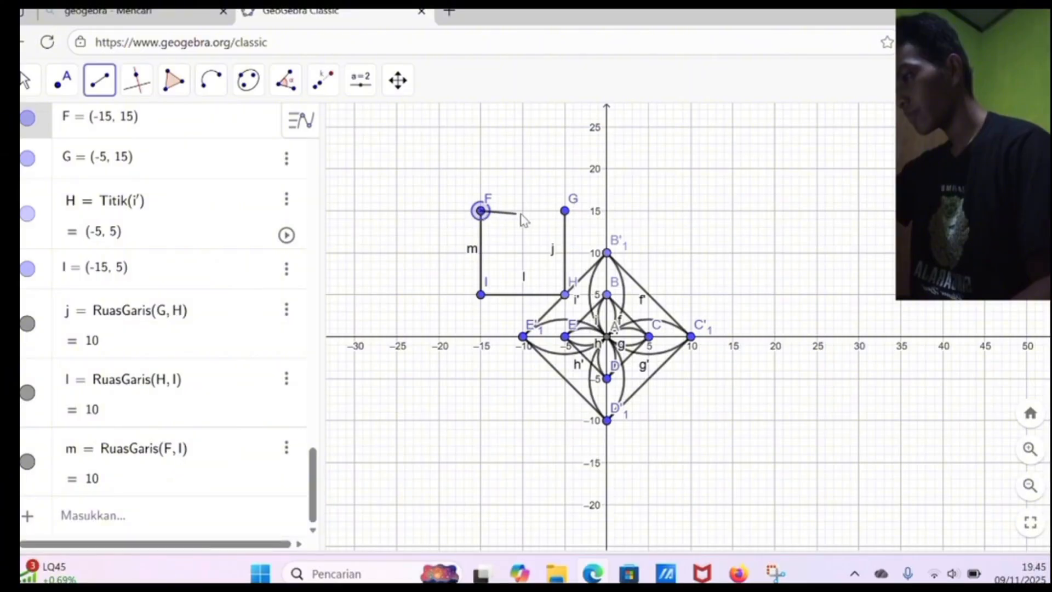
left_click(564, 212)
Step: Draw inward-curving semicircles across the square's four sides, going counterclockwise from F through I, H and G back to F
left_click(211, 80)
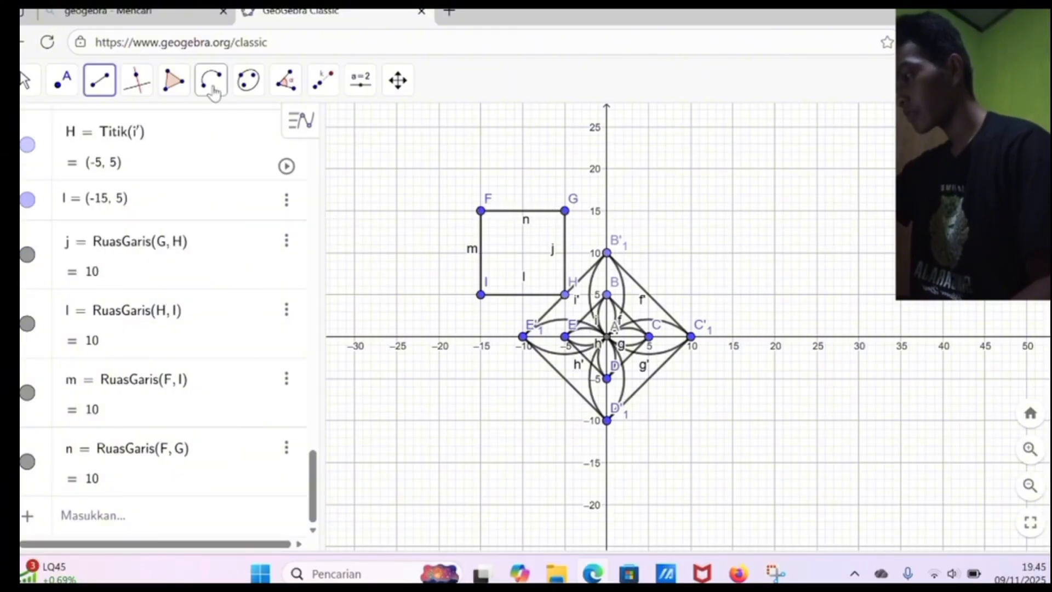
left_click(411, 218)
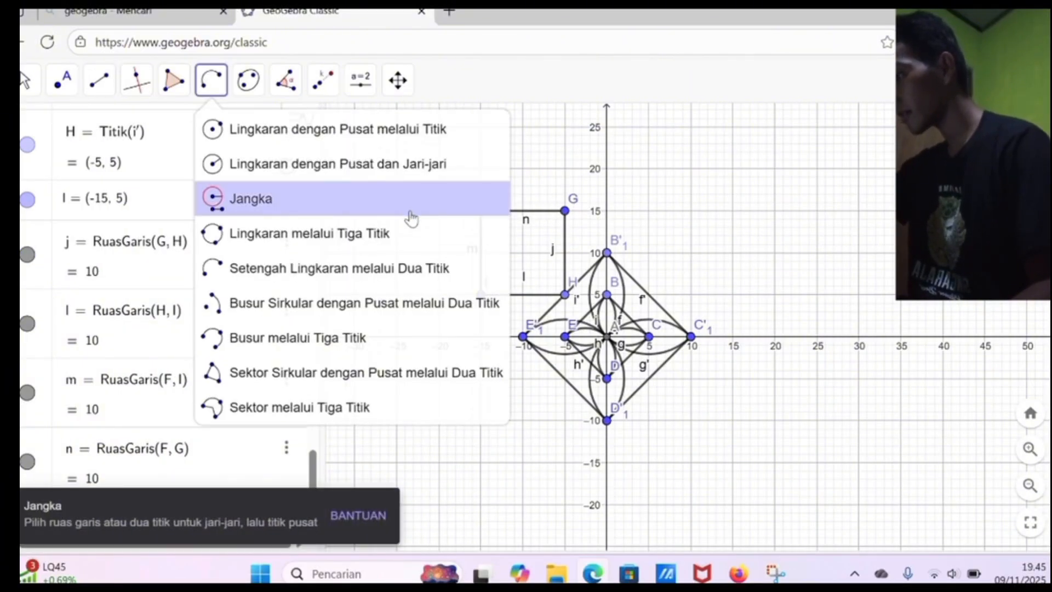
left_click(384, 272)
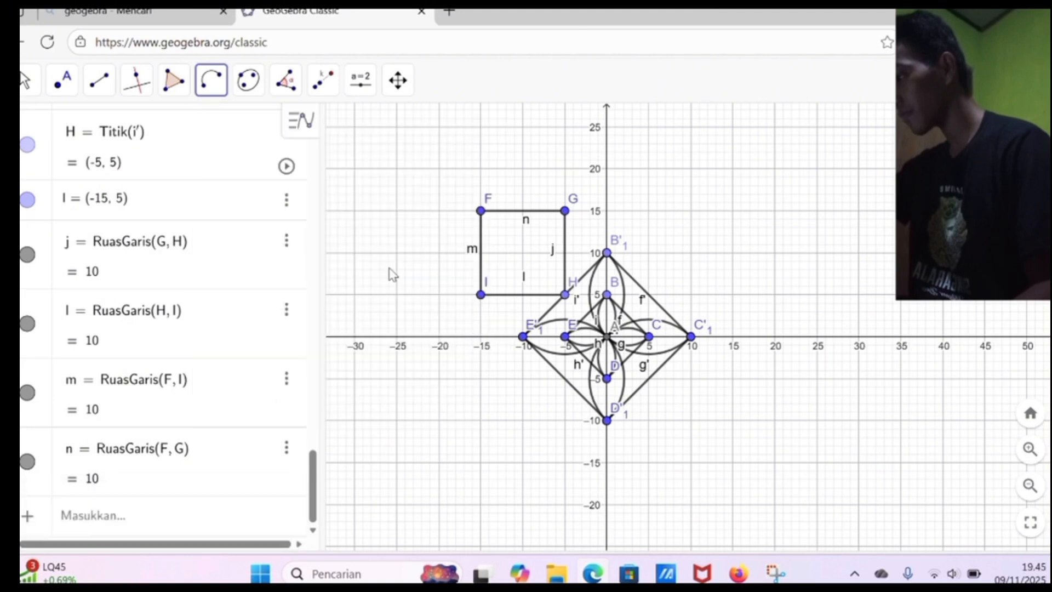
left_click(480, 210)
left_click(491, 296)
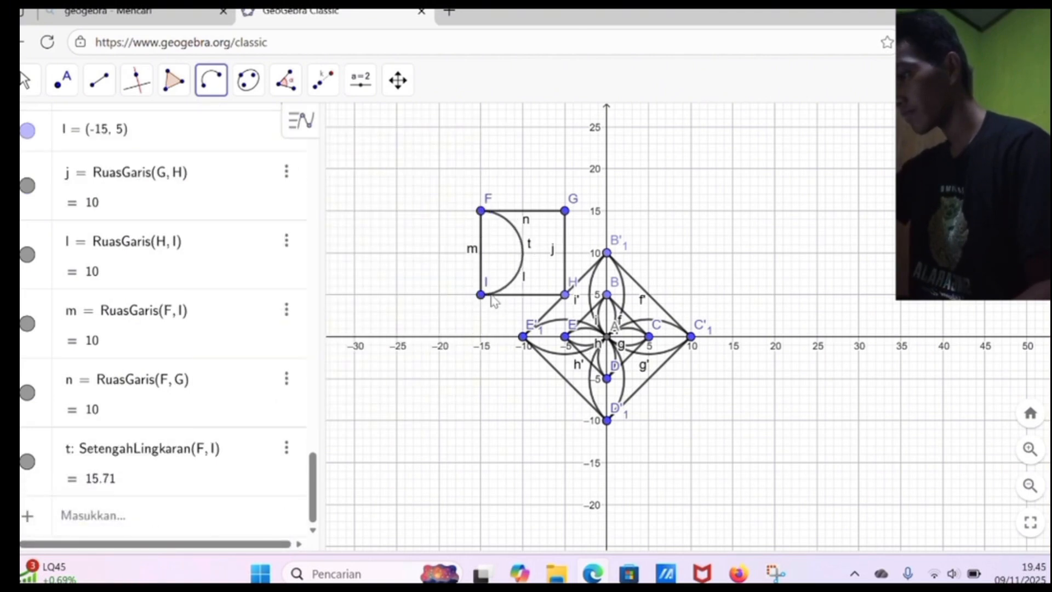
left_click(489, 298)
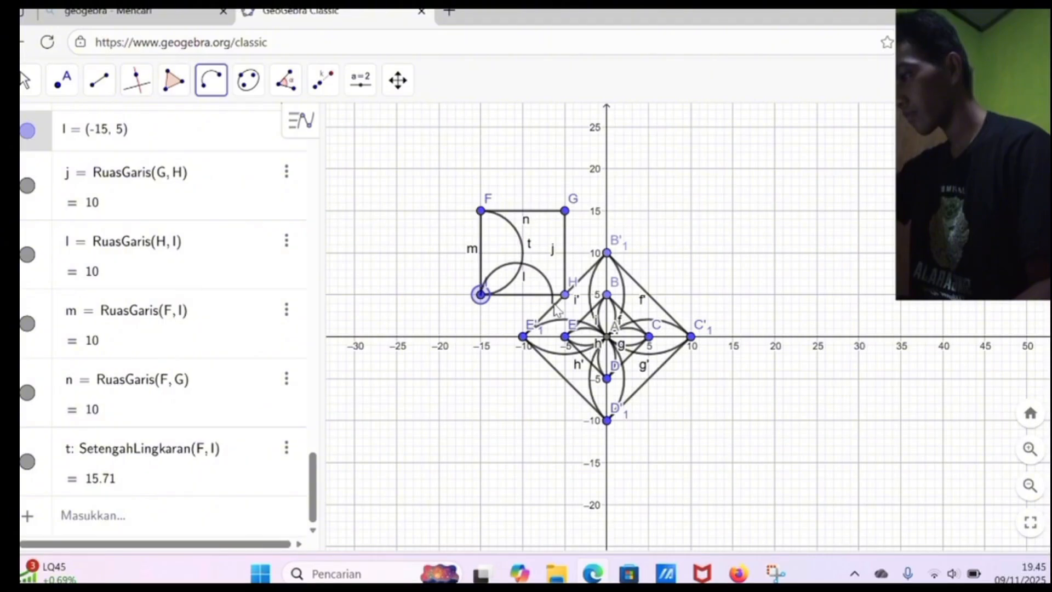
left_click(566, 296)
left_click(565, 295)
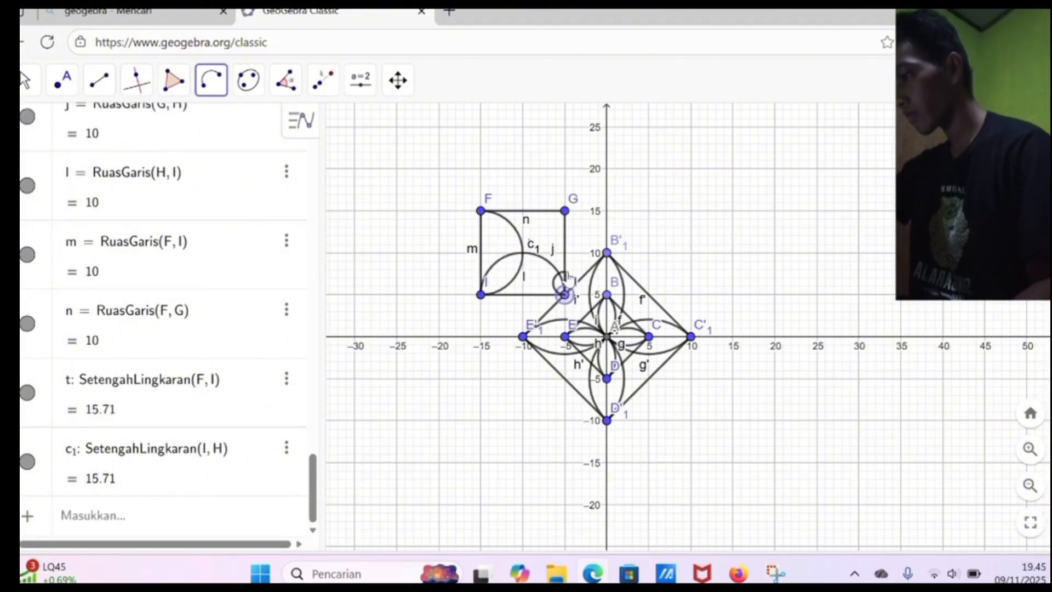
left_click(565, 211)
left_click(565, 211)
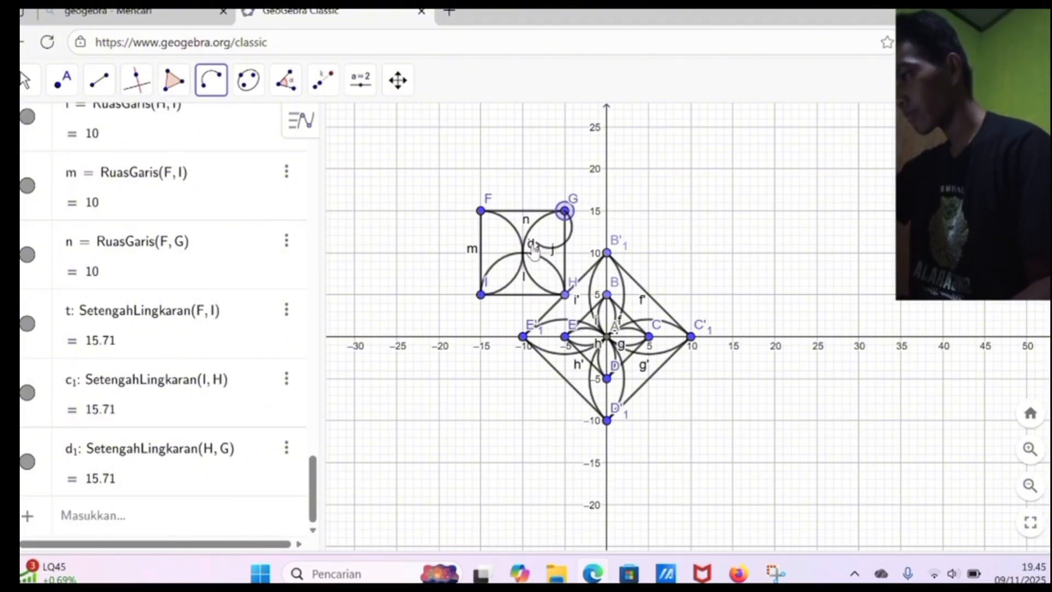
left_click(482, 212)
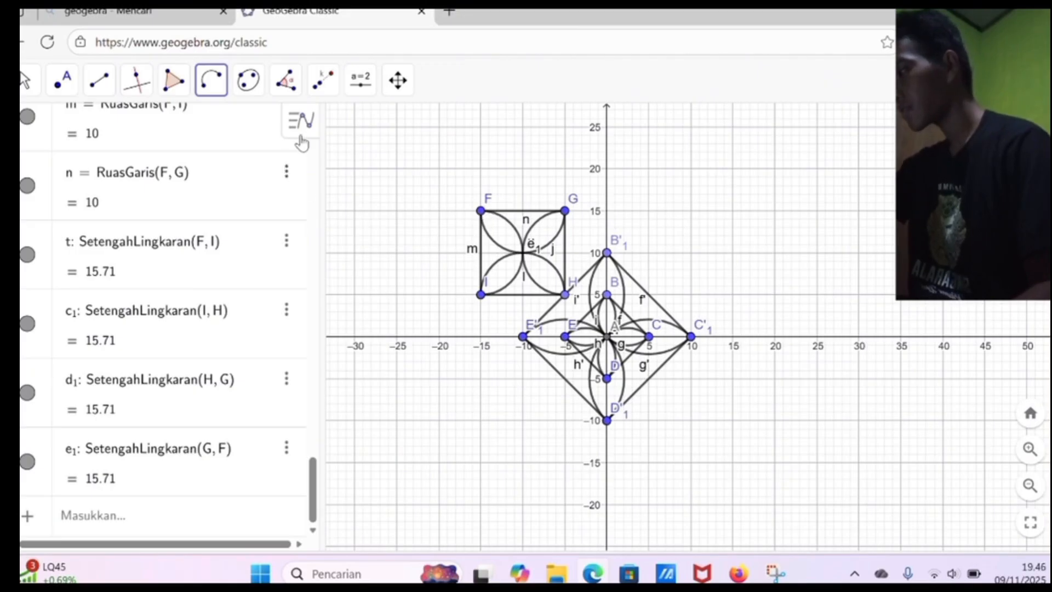
left_click(317, 94)
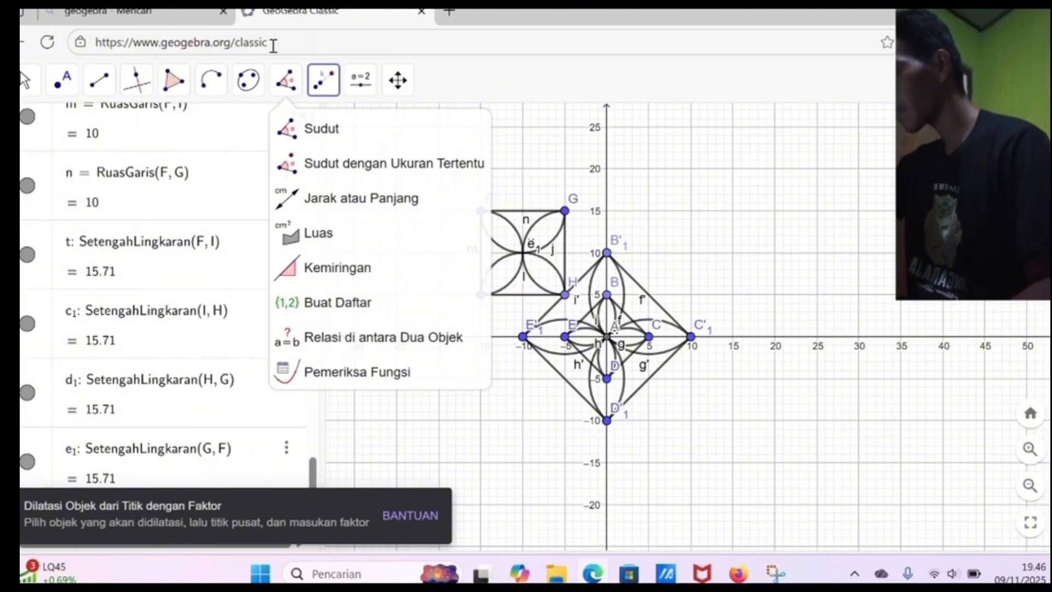
left_click(296, 89)
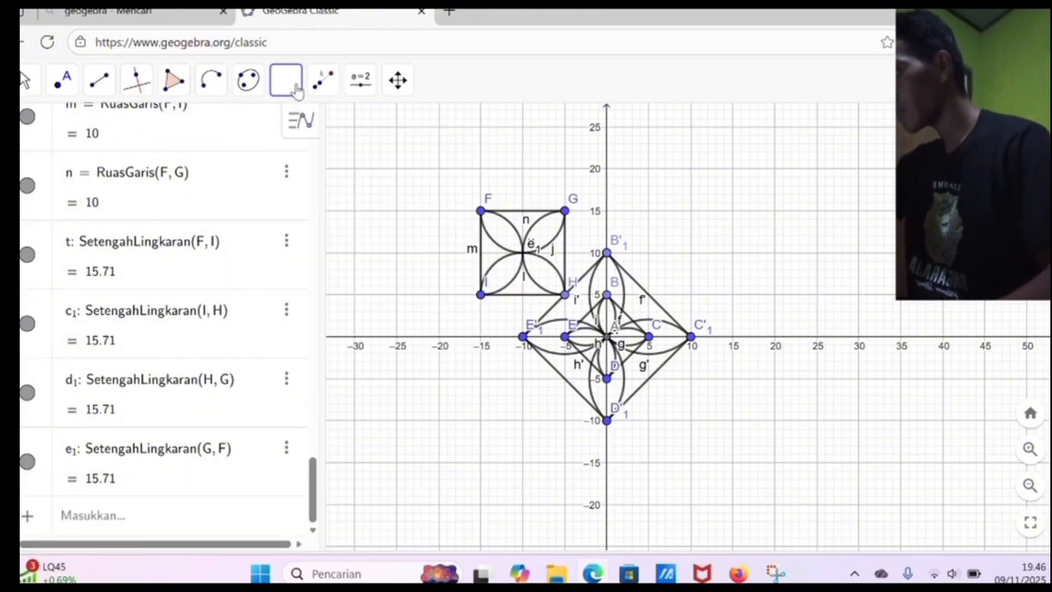
left_click(248, 87)
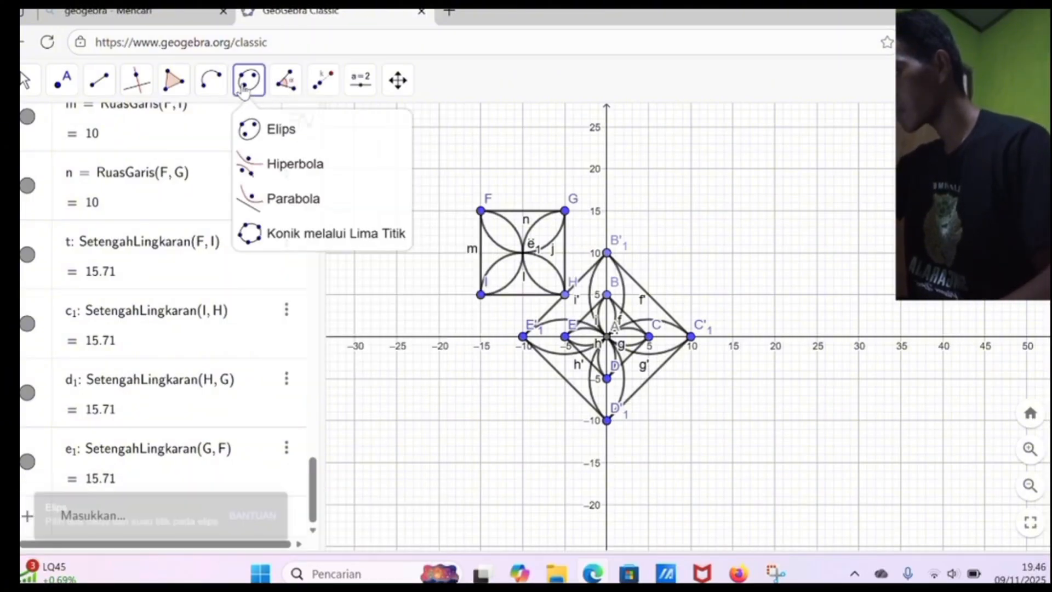
left_click(212, 88)
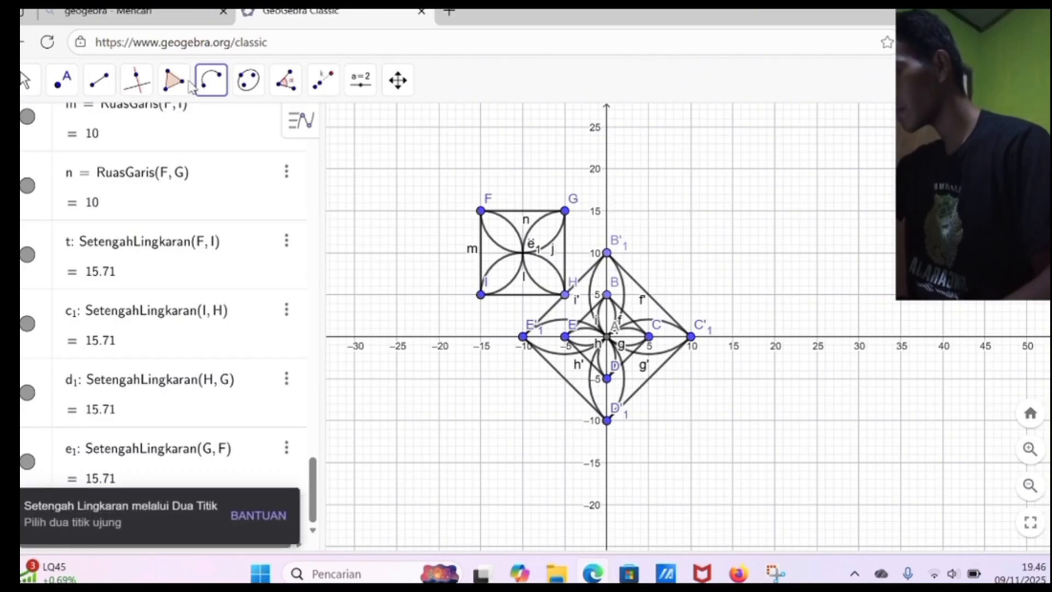
left_click(142, 82)
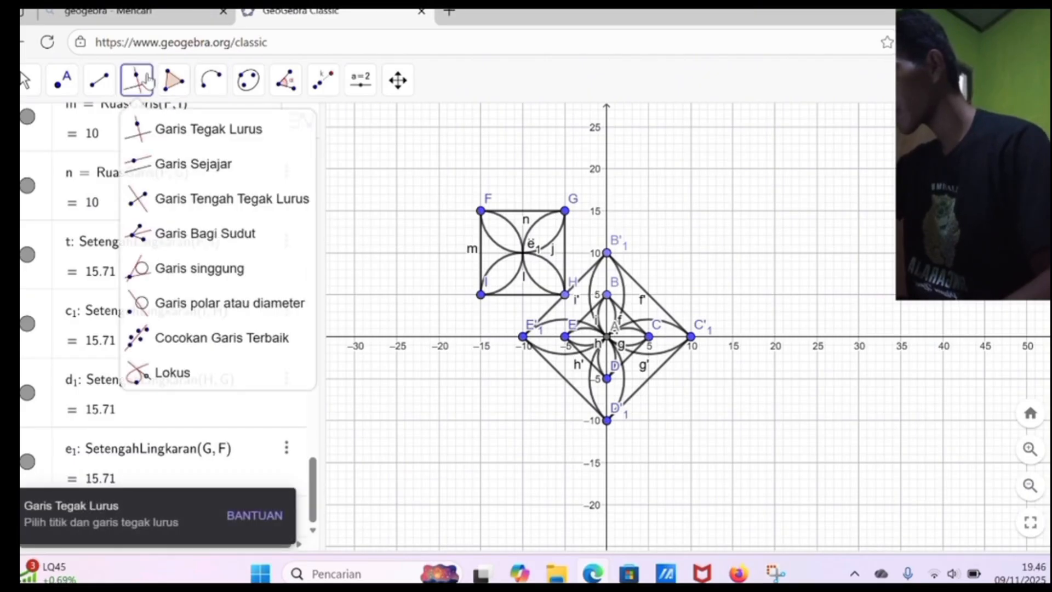
left_click(102, 82)
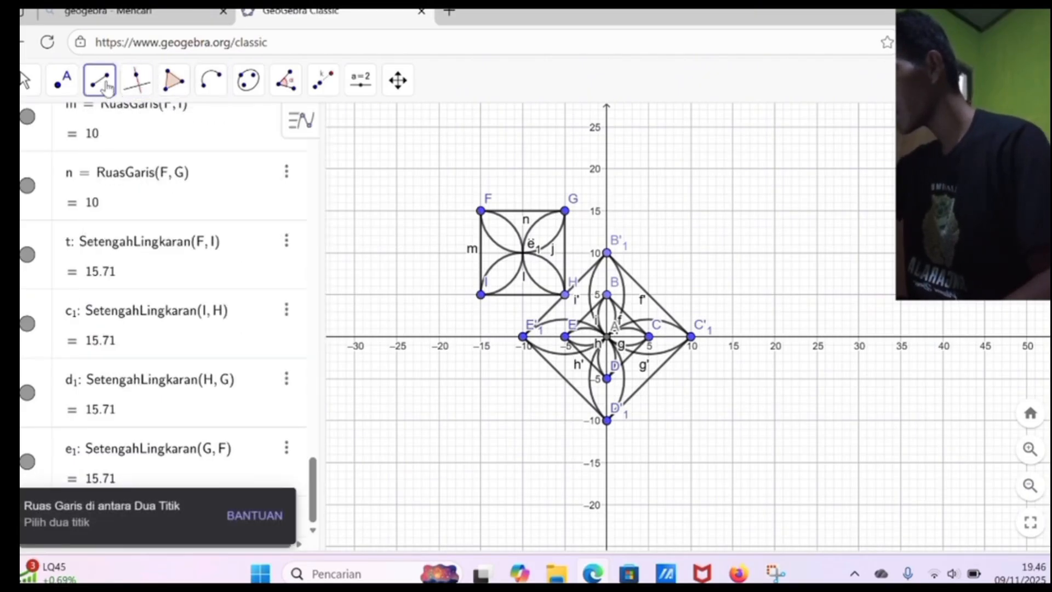
mouse_move(108, 83)
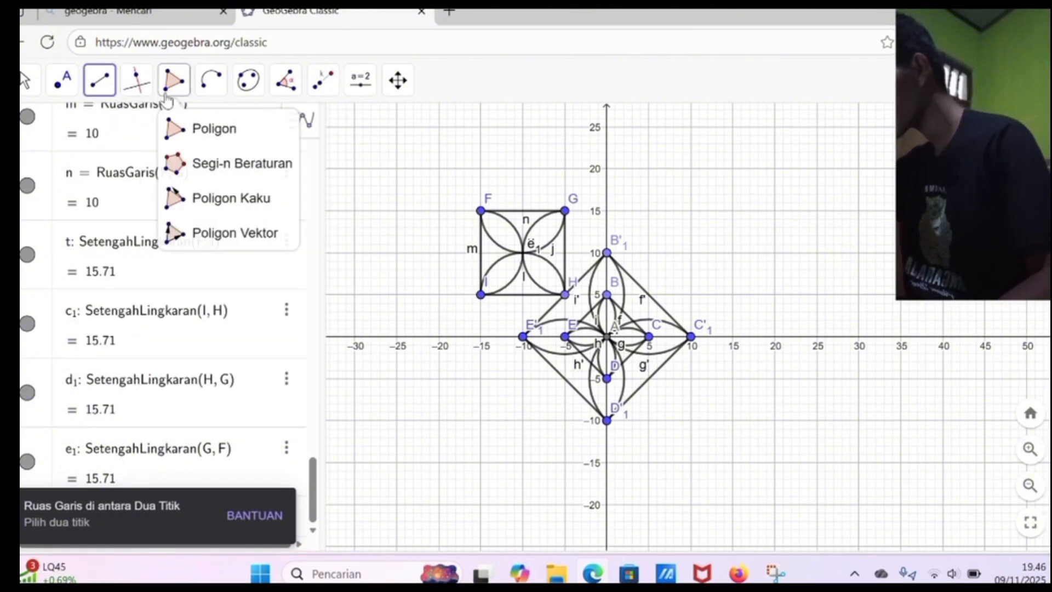
Step: Reflect the whole square petal motif with corners F, G, H and I across the y-axis
mouse_move(318, 97)
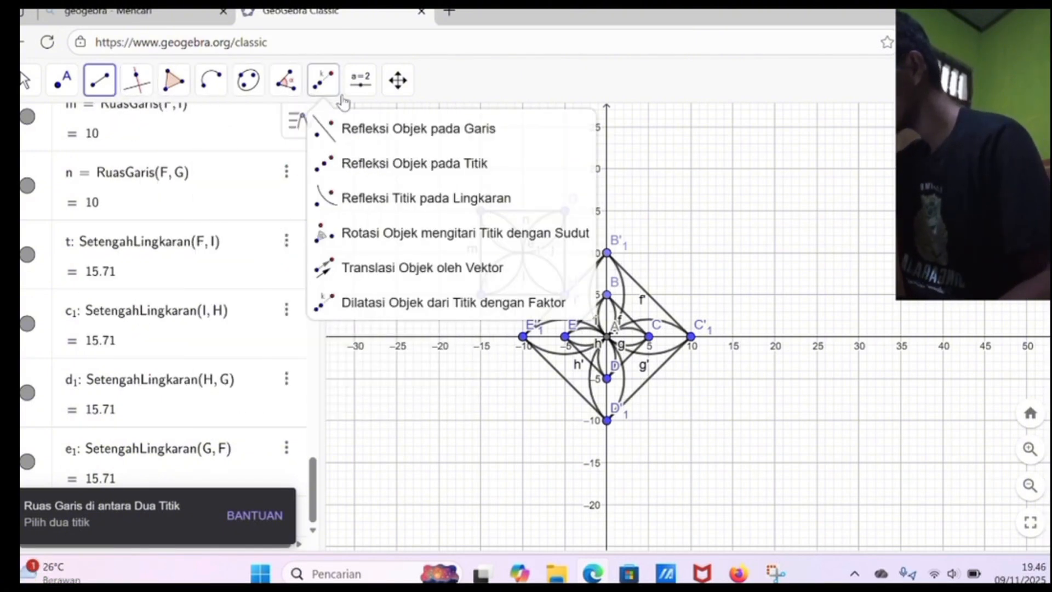
left_click(370, 143)
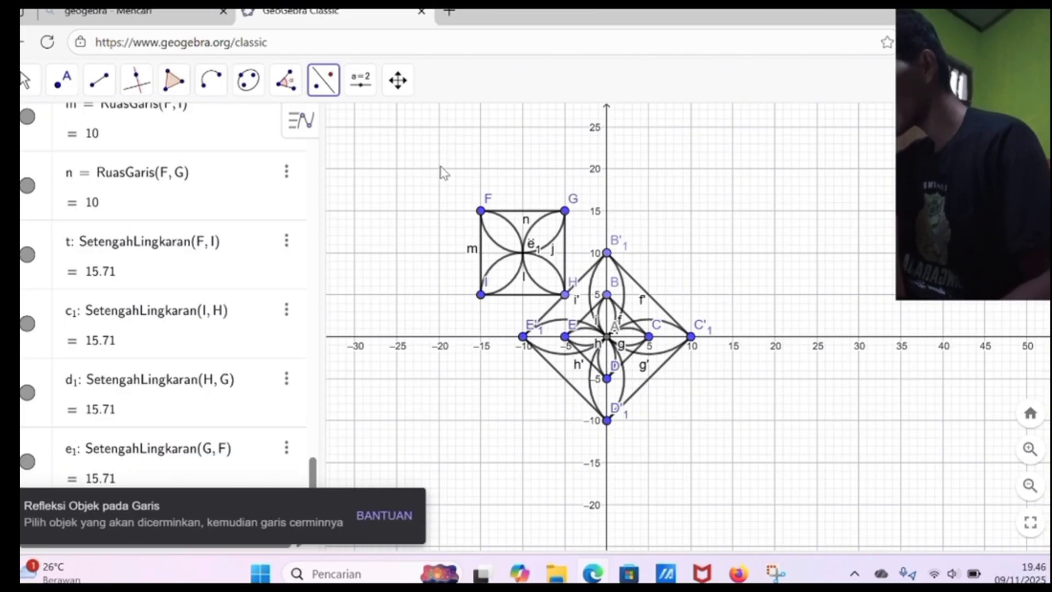
left_click_drag(440, 167, 572, 312)
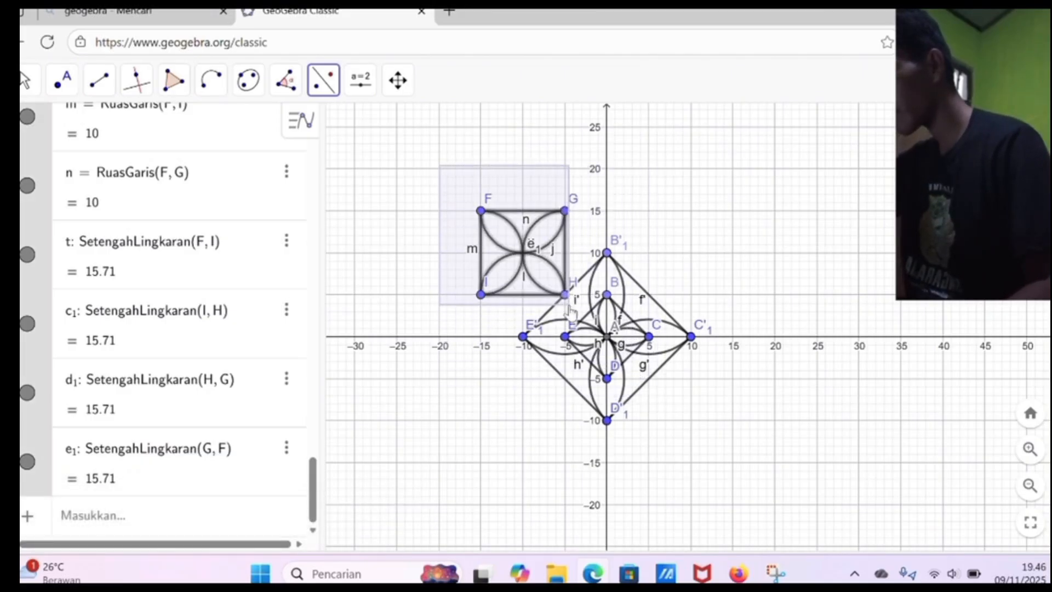
left_click(609, 218)
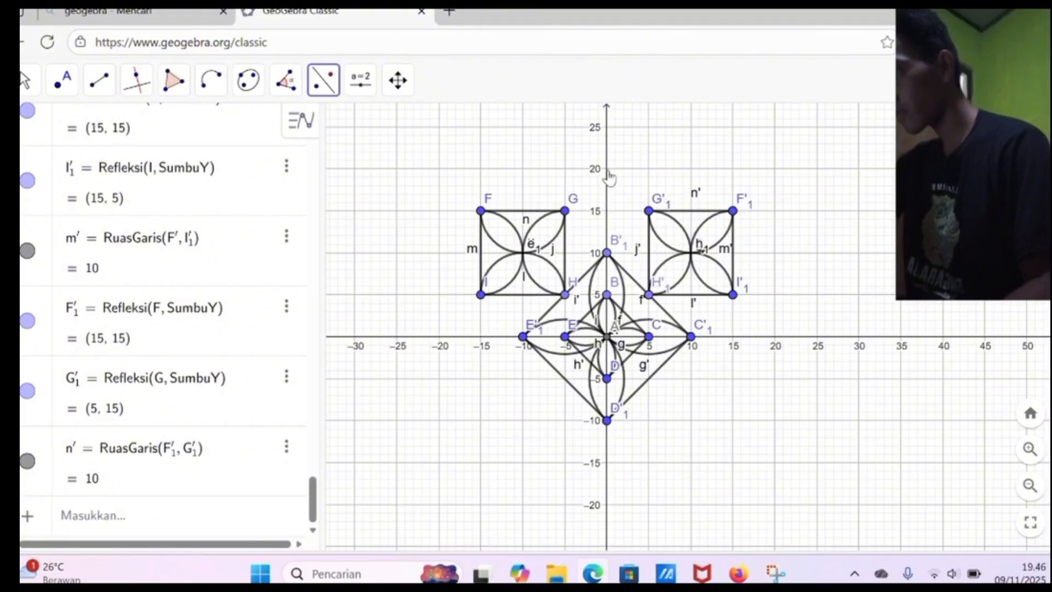
Step: Reflect both upper square petal motifs, first the mirrored copy and then the original, across the x-axis
left_click_drag(663, 197, 779, 320)
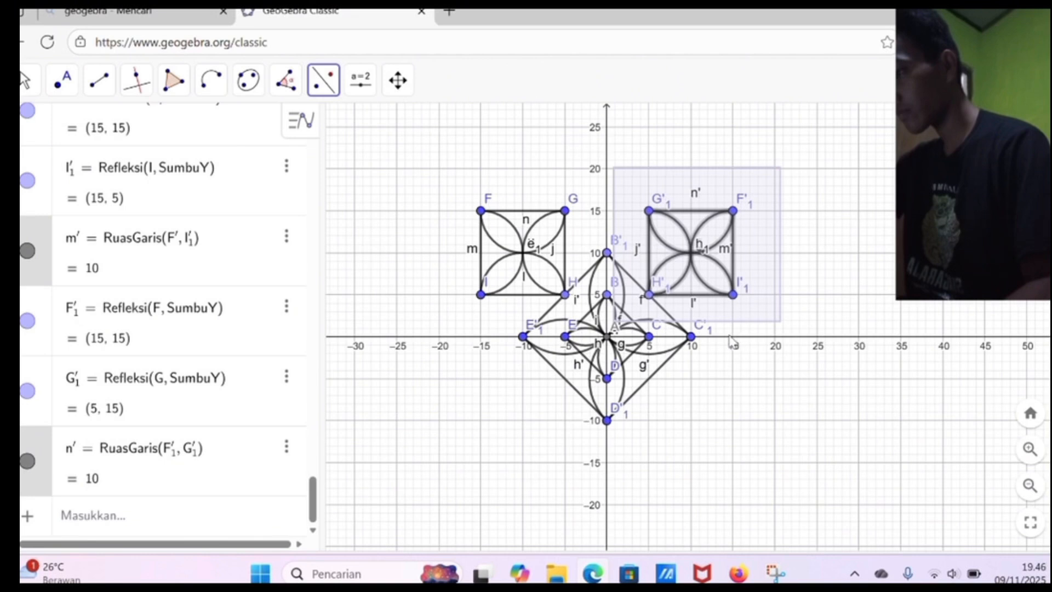
left_click(729, 336)
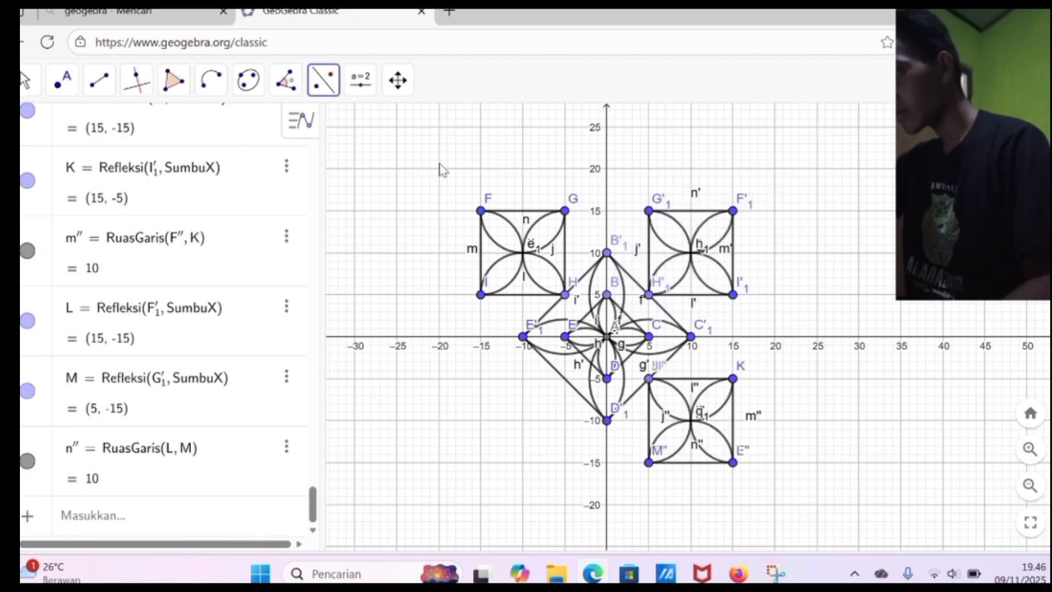
left_click_drag(452, 184, 599, 326)
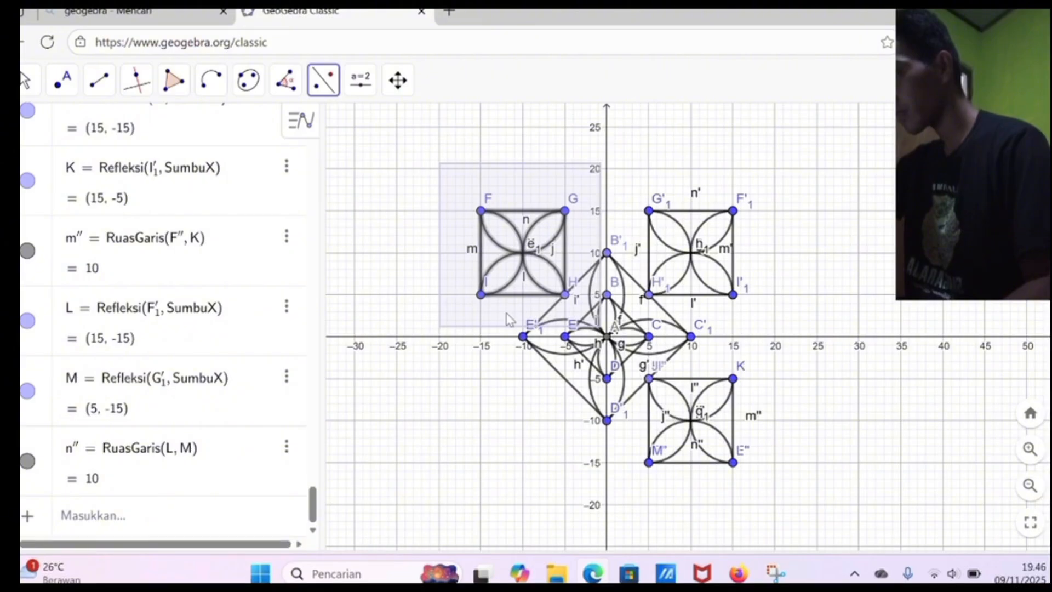
left_click(481, 338)
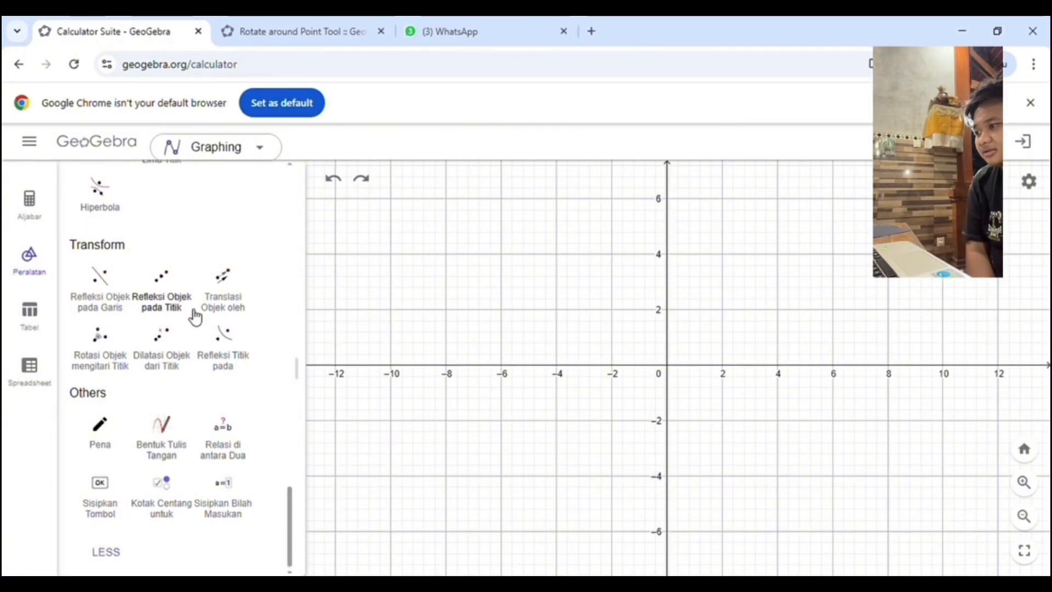
Step: In GeoGebra Calculator Suite, place points at (4, 0), (0, 4), (-4, 0), (0, -4) and the origin
scroll(194, 304, "up", 10)
scroll(192, 291, "up", 5)
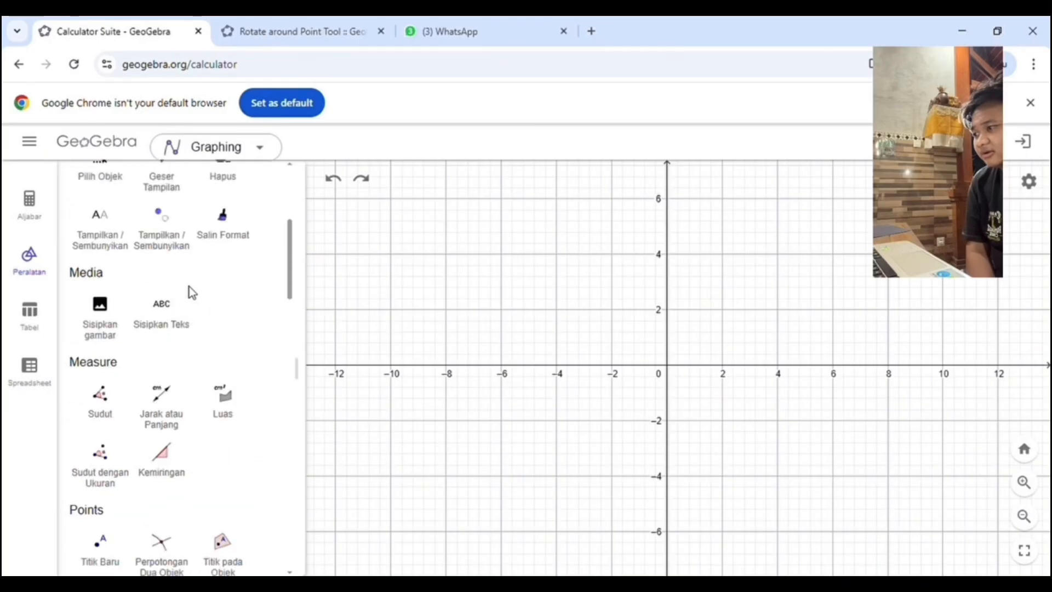
scroll(108, 411, "down", 5)
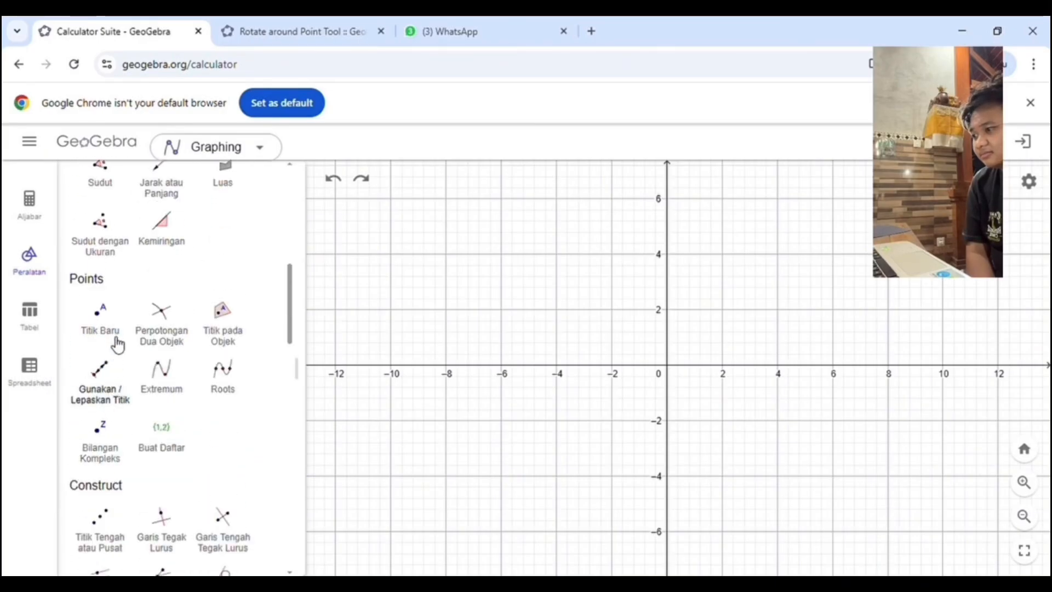
left_click(117, 331)
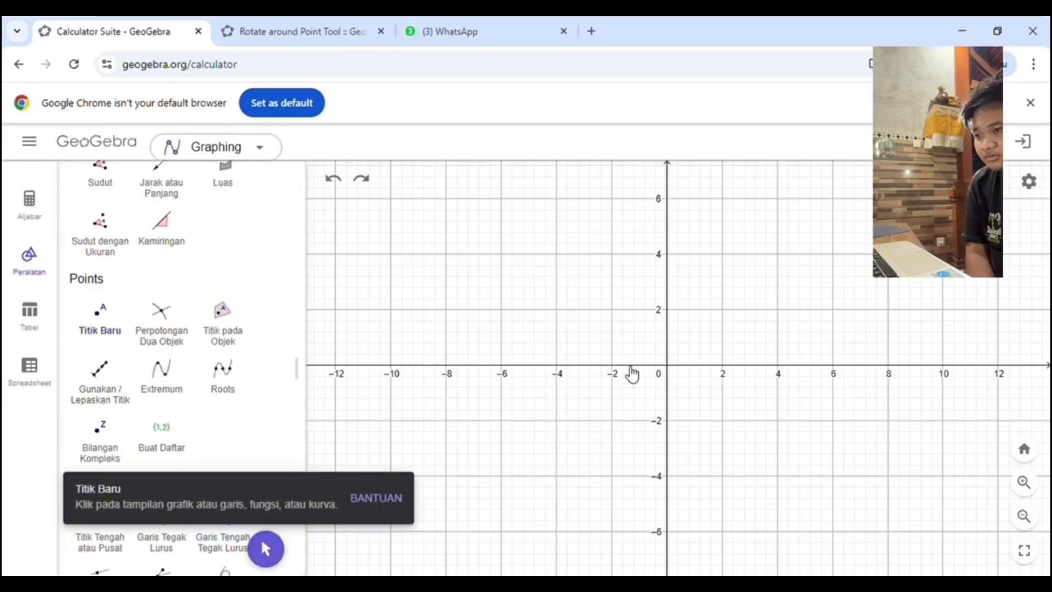
left_click(781, 371)
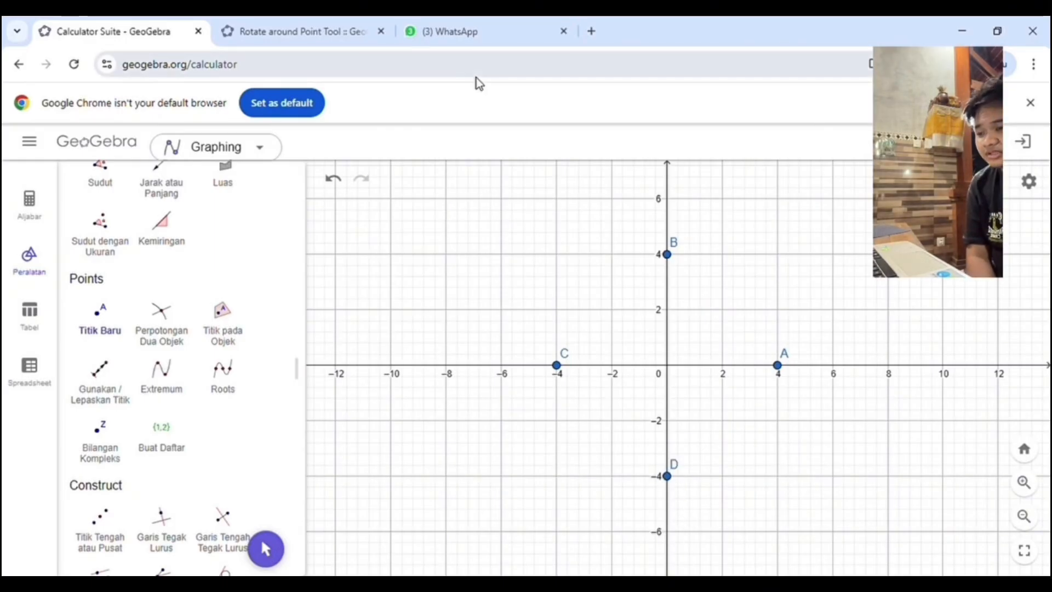
left_click(669, 367)
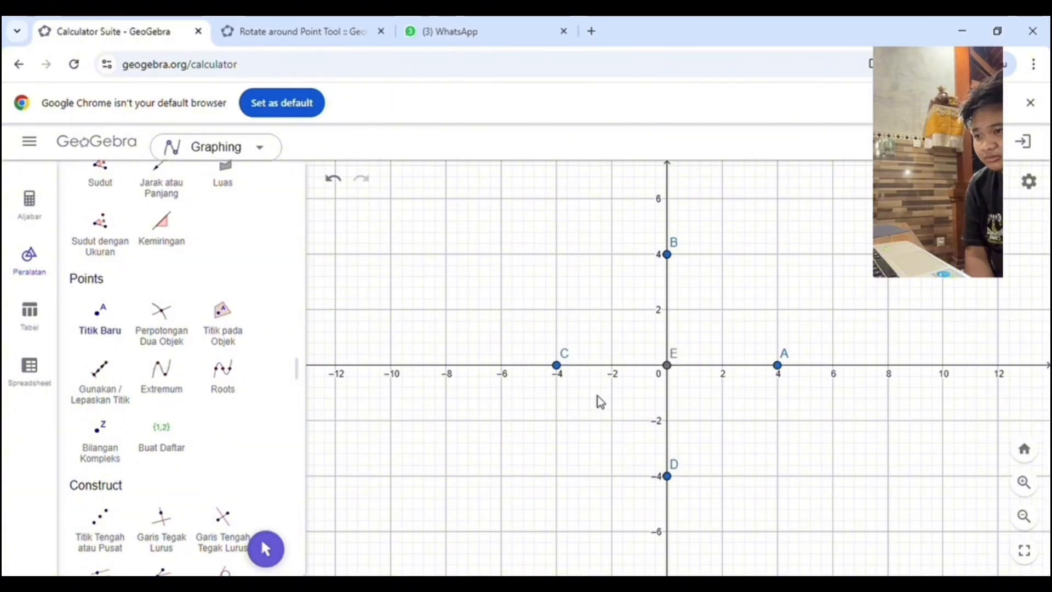
Step: Draw a diamond with line segments from C to B, B to A, A to D, and D to C
scroll(223, 336, "down", 4)
scroll(195, 371, "up", 7)
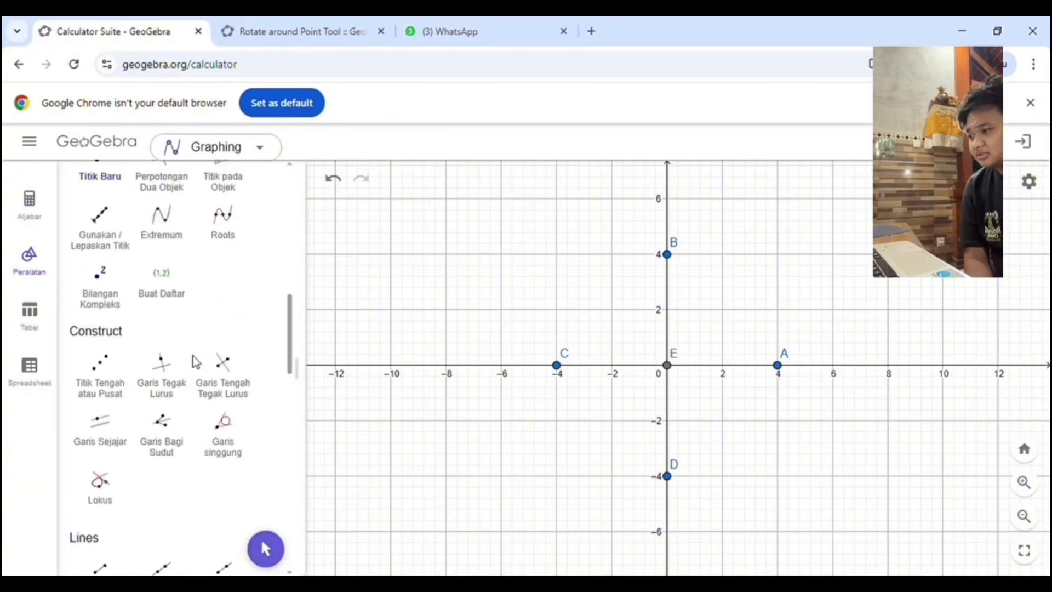
scroll(199, 361, "down", 4)
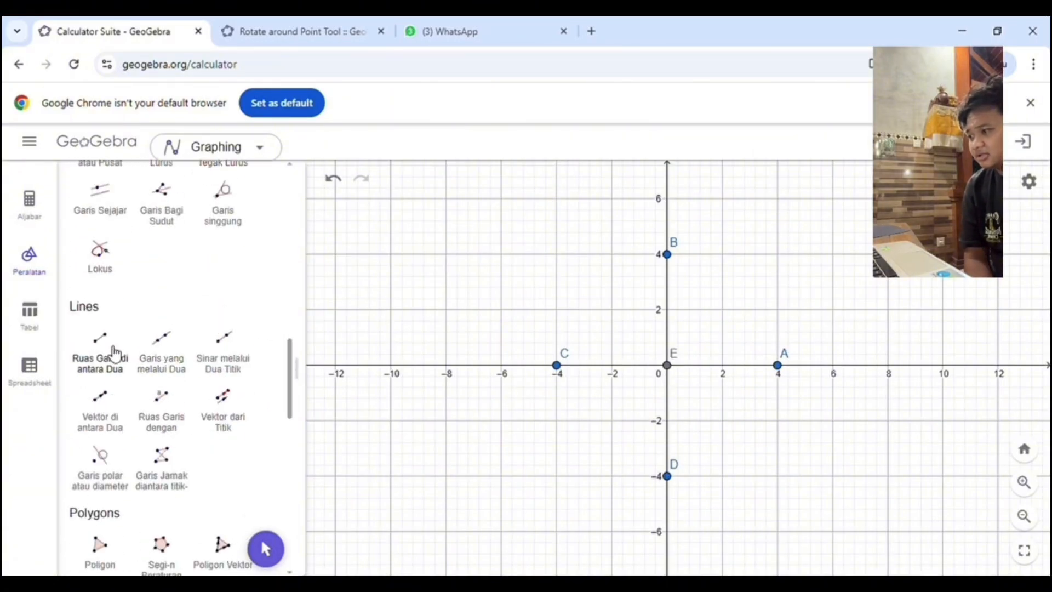
left_click(107, 351)
left_click(556, 365)
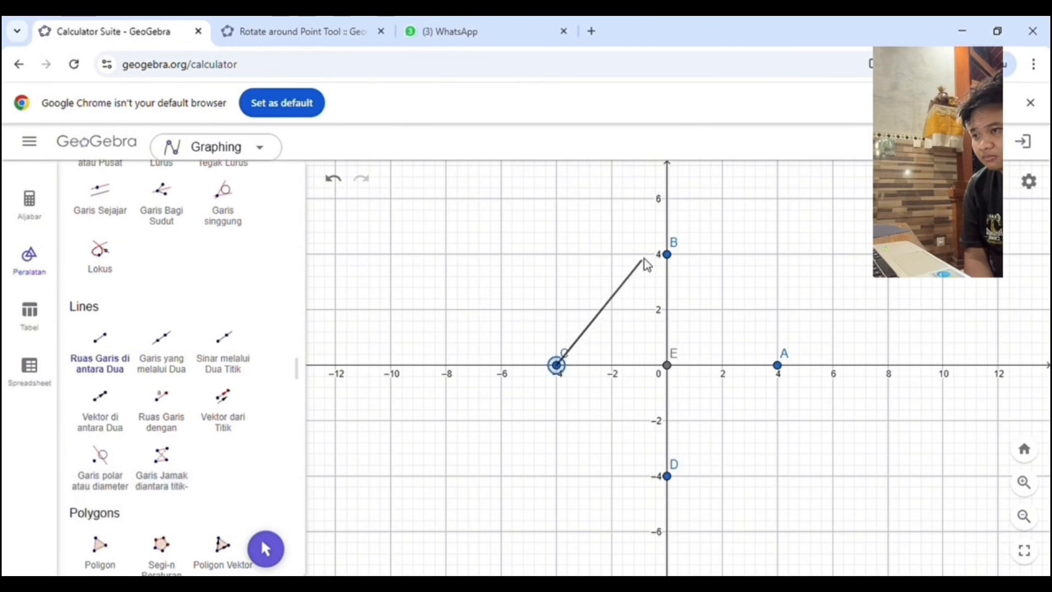
left_click(667, 254)
left_click(666, 255)
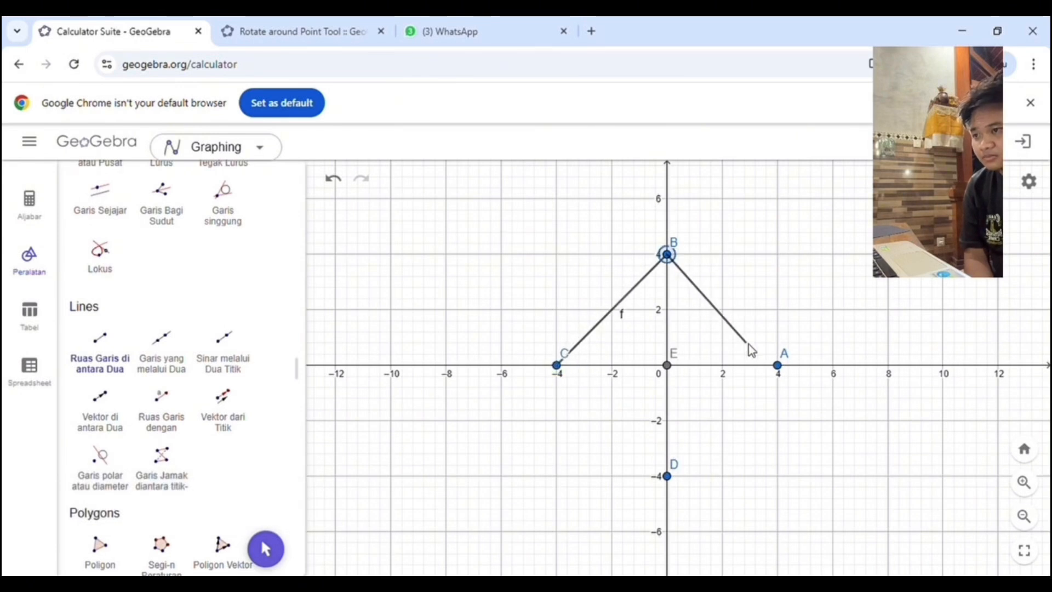
left_click(778, 365)
left_click(778, 365)
left_click(667, 476)
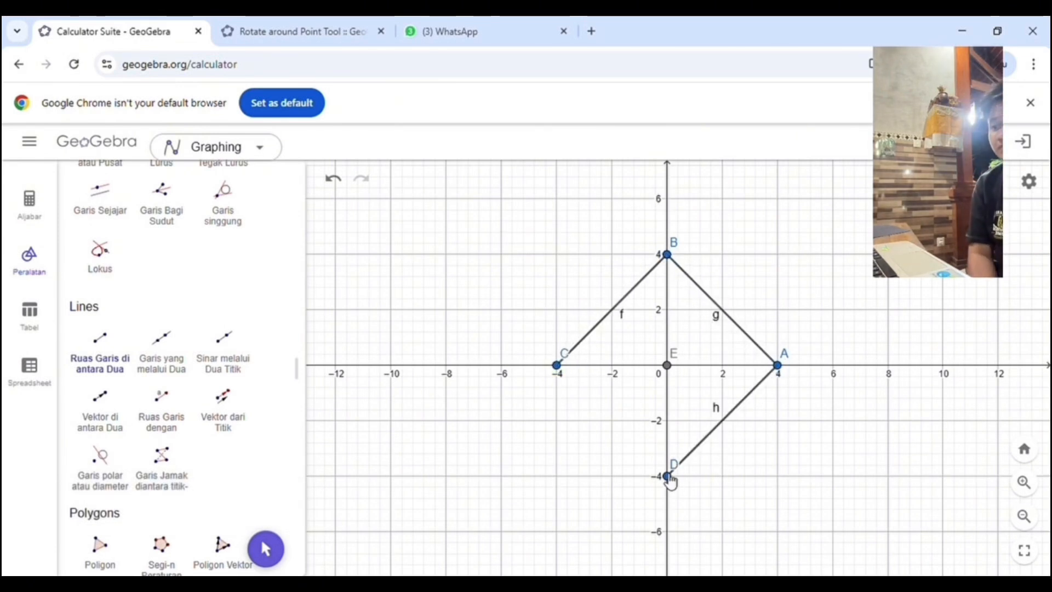
left_click(667, 476)
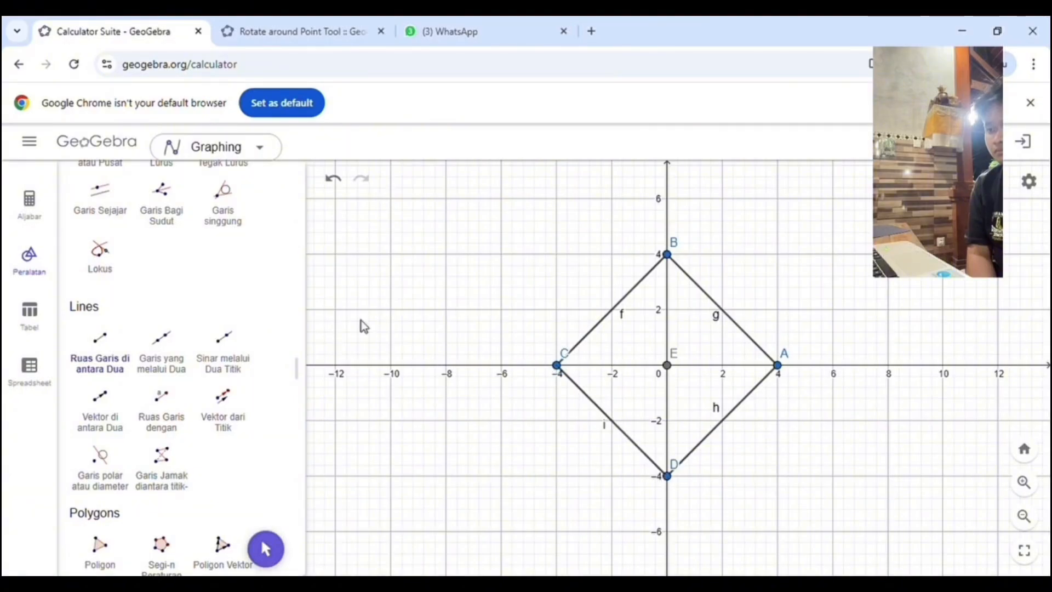
Step: Draw inward-curving semicircles across the diamond's four sides, going counterclockwise from C through D, A and B back to C
scroll(218, 338, "down", 3)
scroll(186, 328, "down", 4)
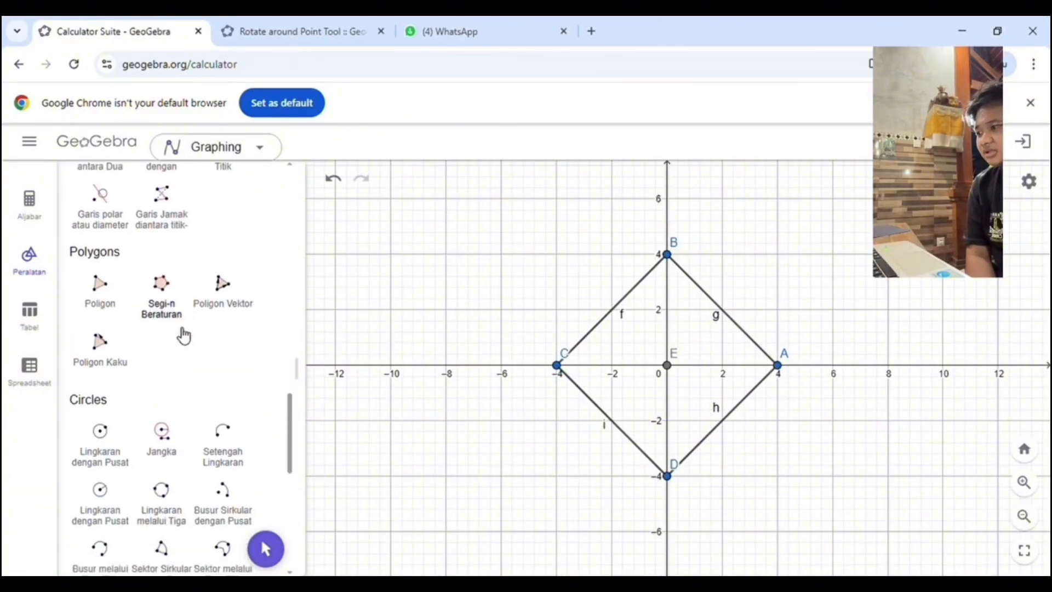
left_click(224, 329)
left_click(557, 365)
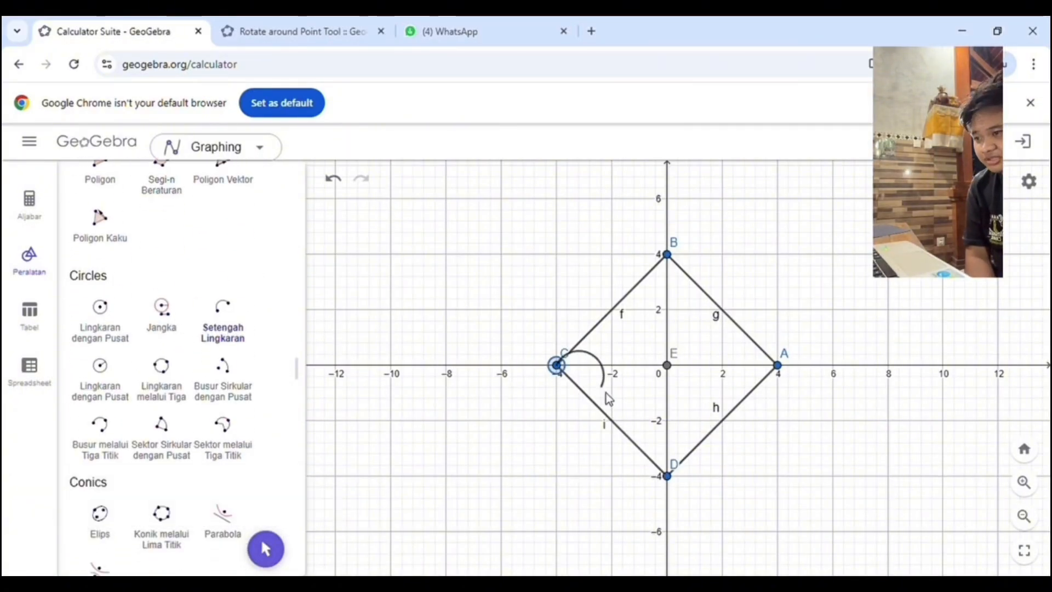
left_click(667, 476)
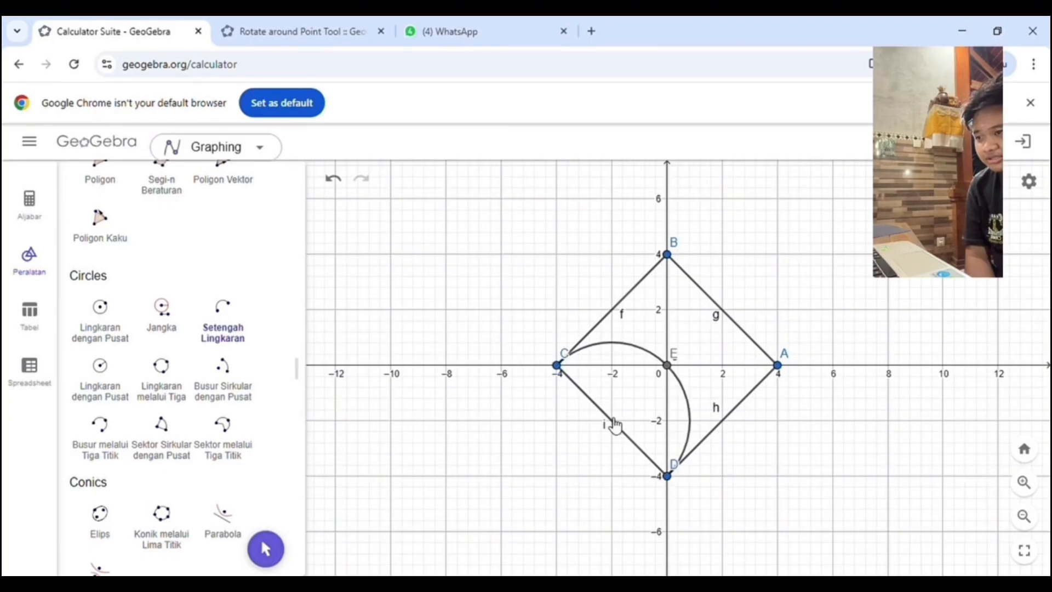
left_click(668, 476)
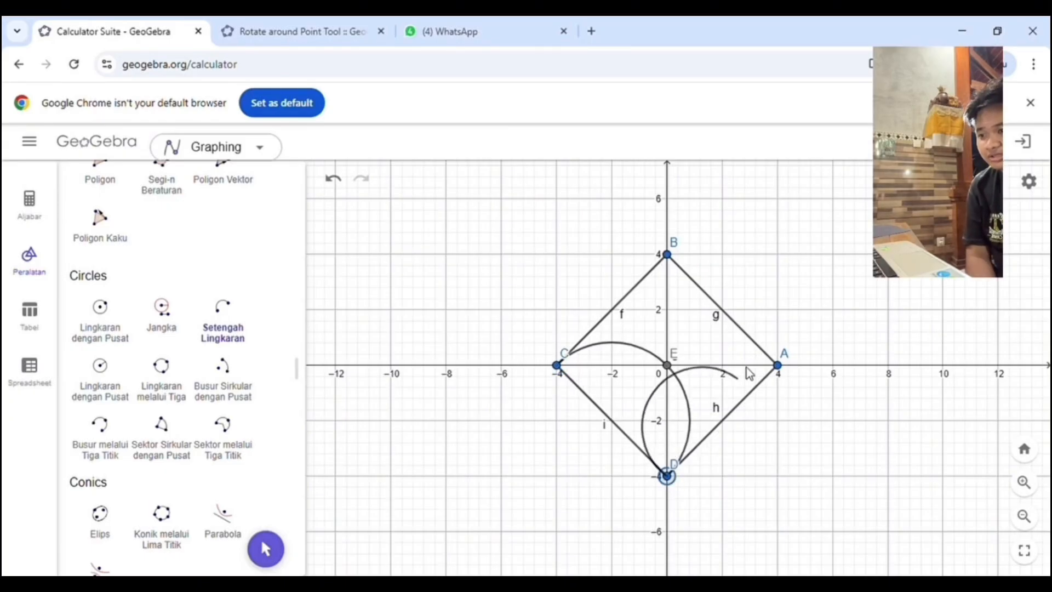
left_click(777, 365)
mouse_move(776, 367)
left_mouse_down()
mouse_move(766, 367)
mouse_move(783, 376)
left_mouse_up()
left_click(778, 367)
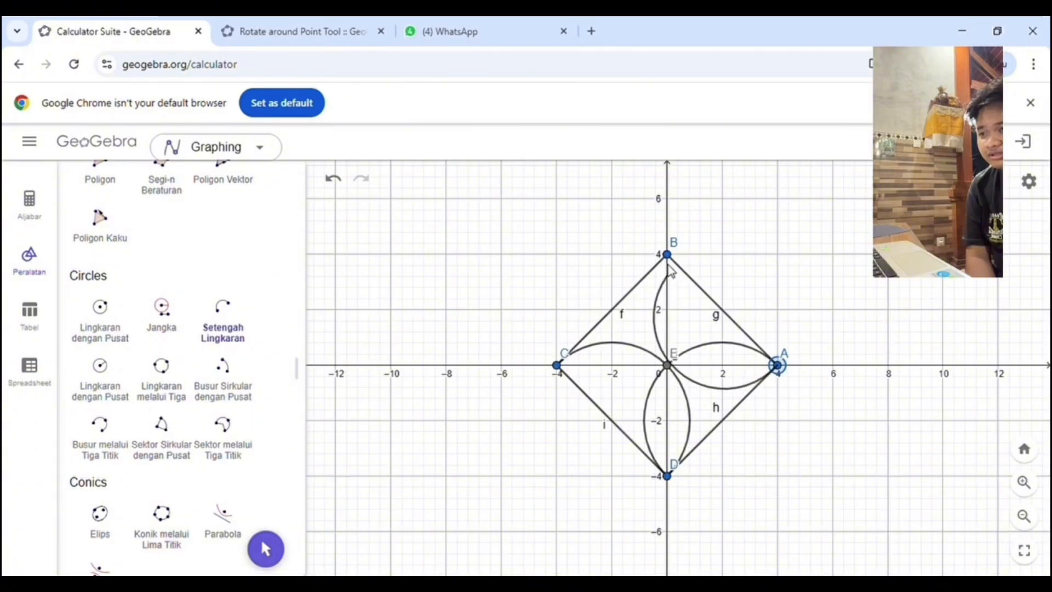
left_click(668, 256)
left_click(668, 256)
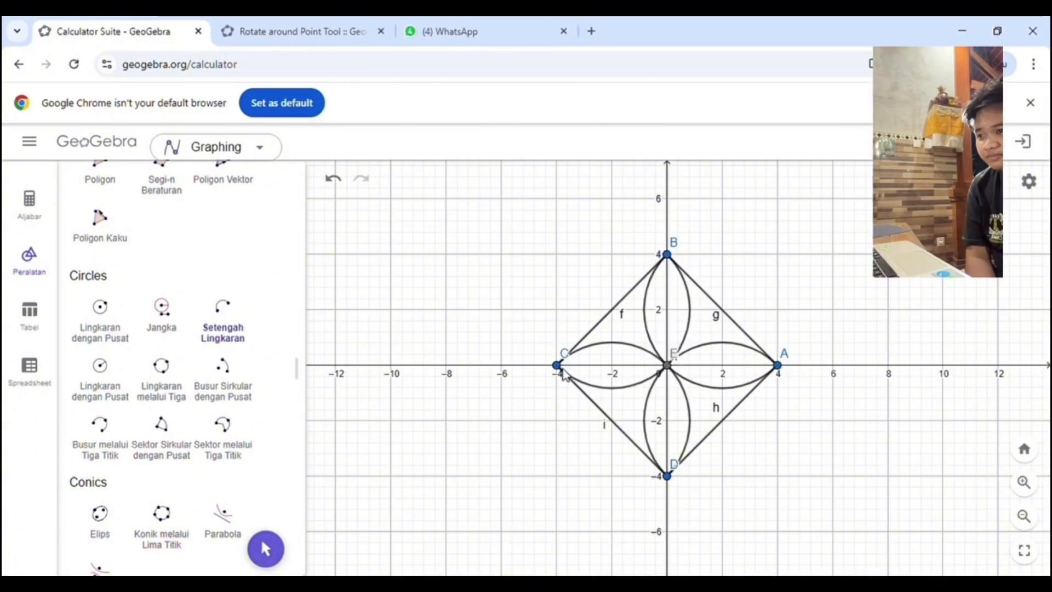
Step: Rotate the whole diamond petal motif 45° counterclockwise about the center point E at the origin
scroll(241, 339, "down", 7)
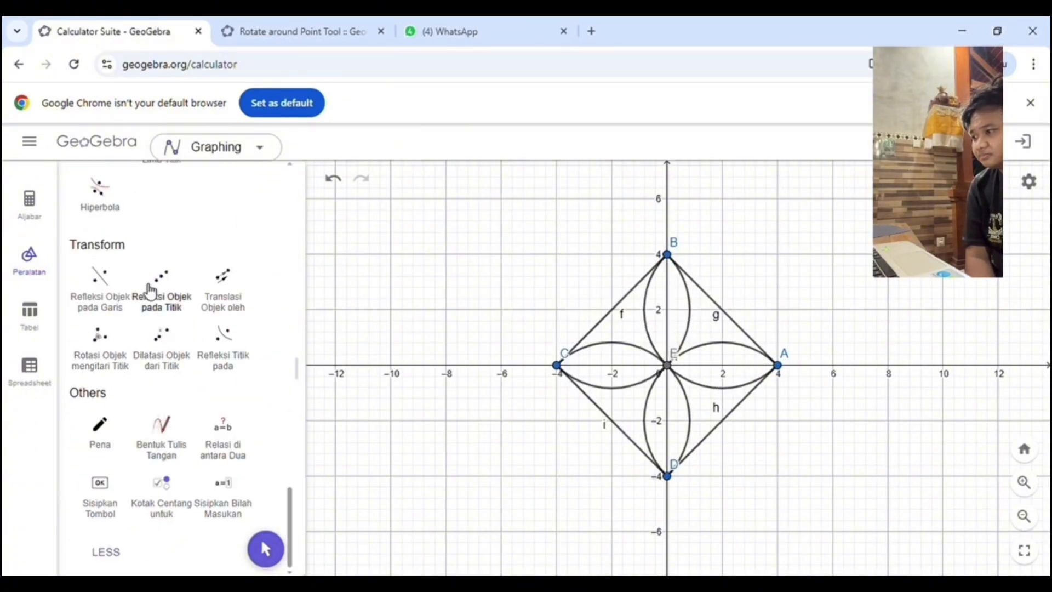
left_click(103, 346)
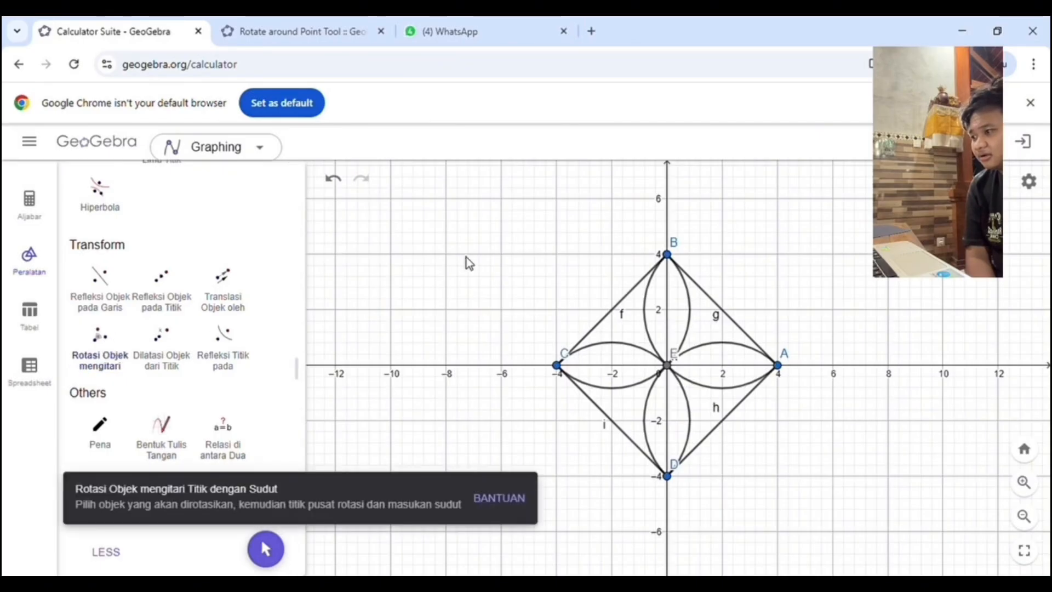
left_click_drag(546, 225, 793, 486)
left_click(675, 372)
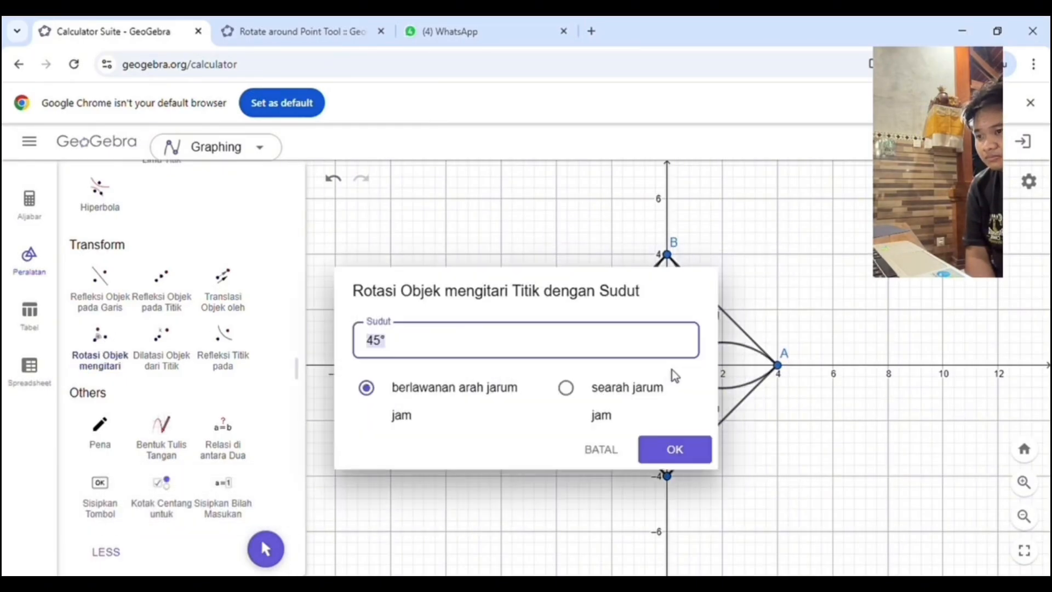
key("Return")
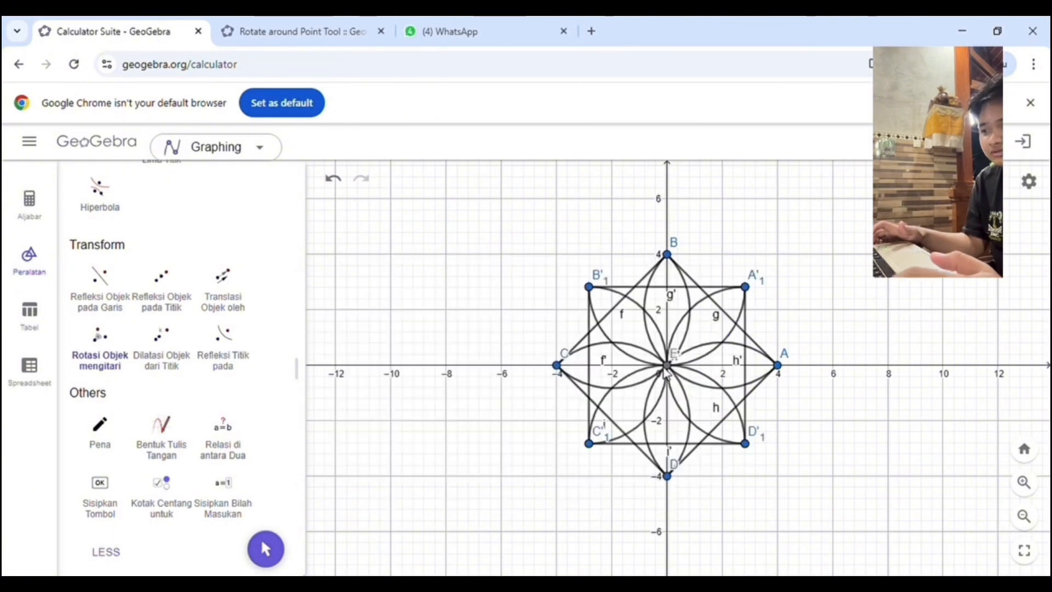
Step: Place points on the x-axis at (-1, 0) and (1, 0), either side of the eight-petal motif's center
scroll(749, 302, "down", 1)
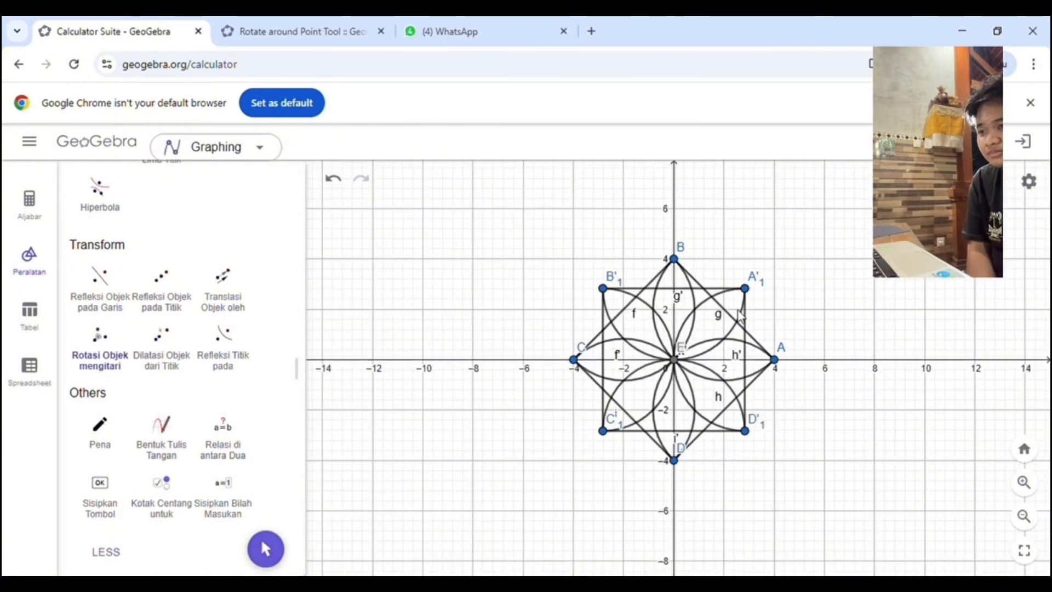
scroll(740, 311, "up", 1)
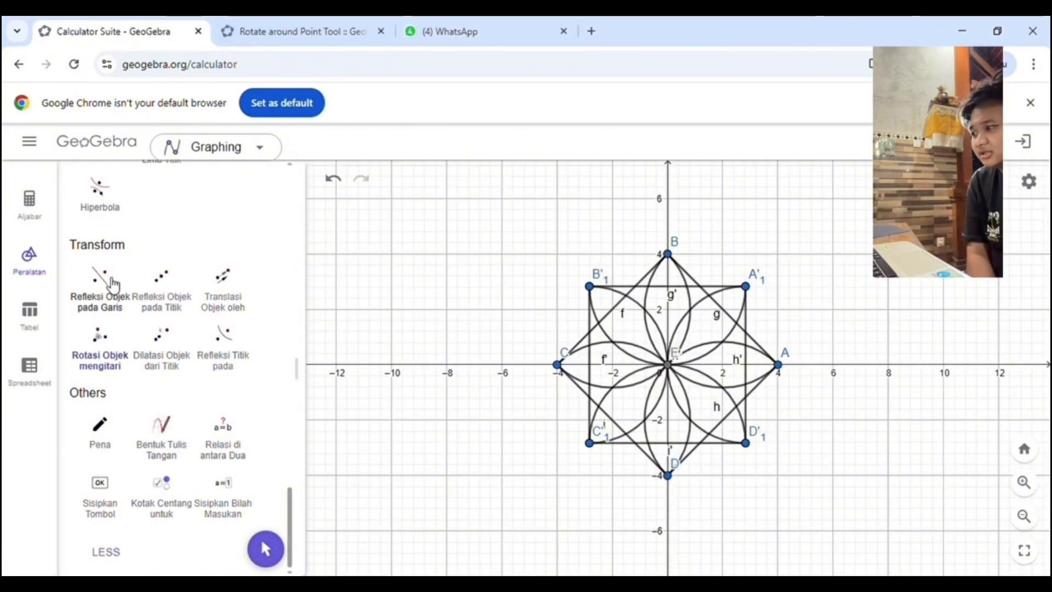
scroll(142, 348, "up", 3)
scroll(143, 349, "up", 12)
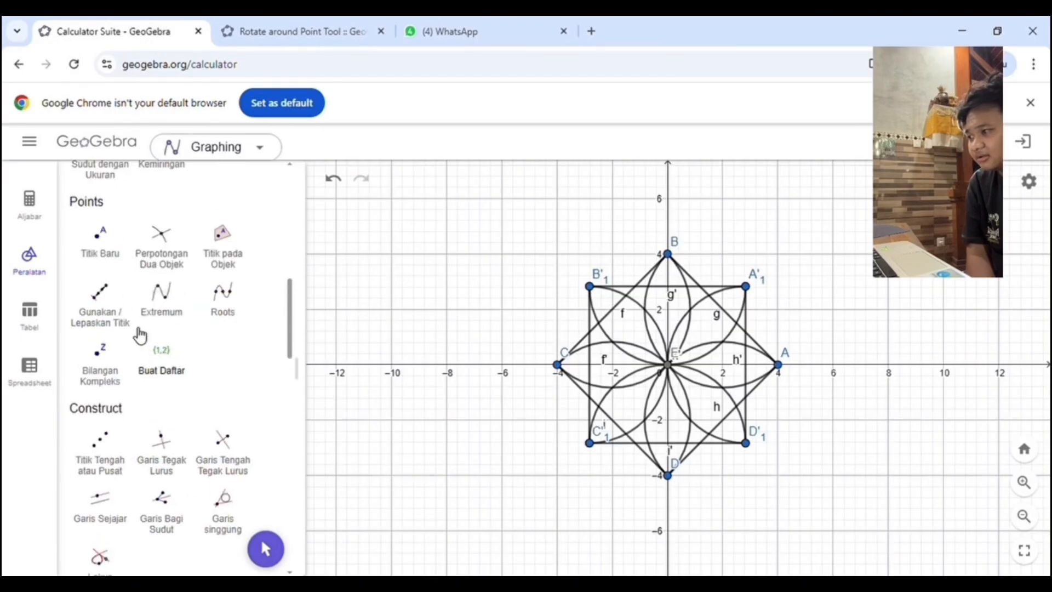
scroll(130, 364, "up", 5)
left_click(119, 465)
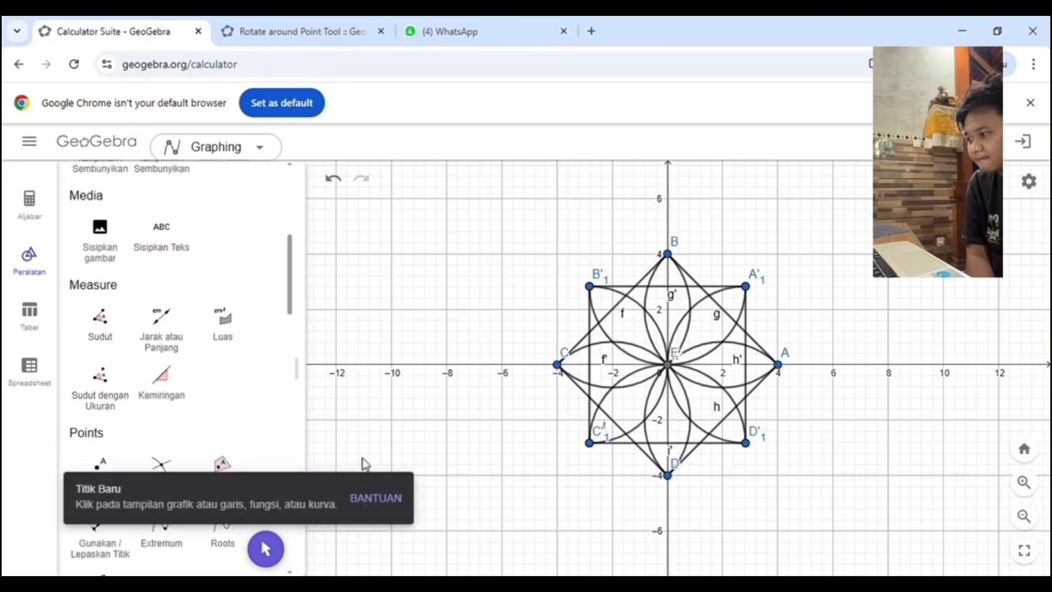
scroll(642, 370, "up", 1)
scroll(642, 371, "up", 3)
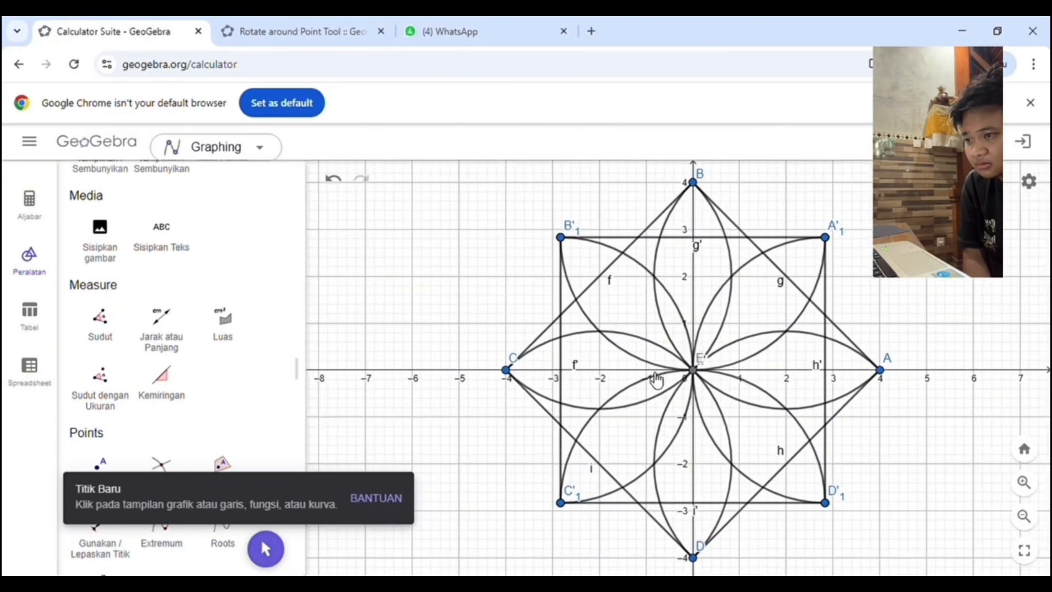
left_click(646, 370)
left_click(740, 370)
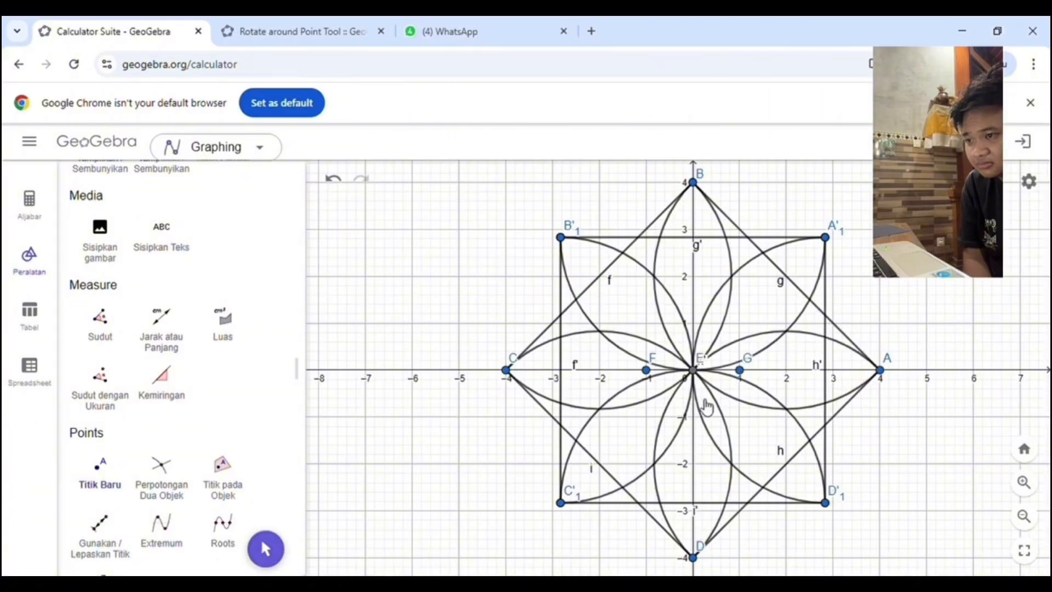
Step: Draw semicircles from F to G and from G back to F to form a small circle around the motif's center
scroll(213, 417, "down", 5)
scroll(219, 408, "down", 6)
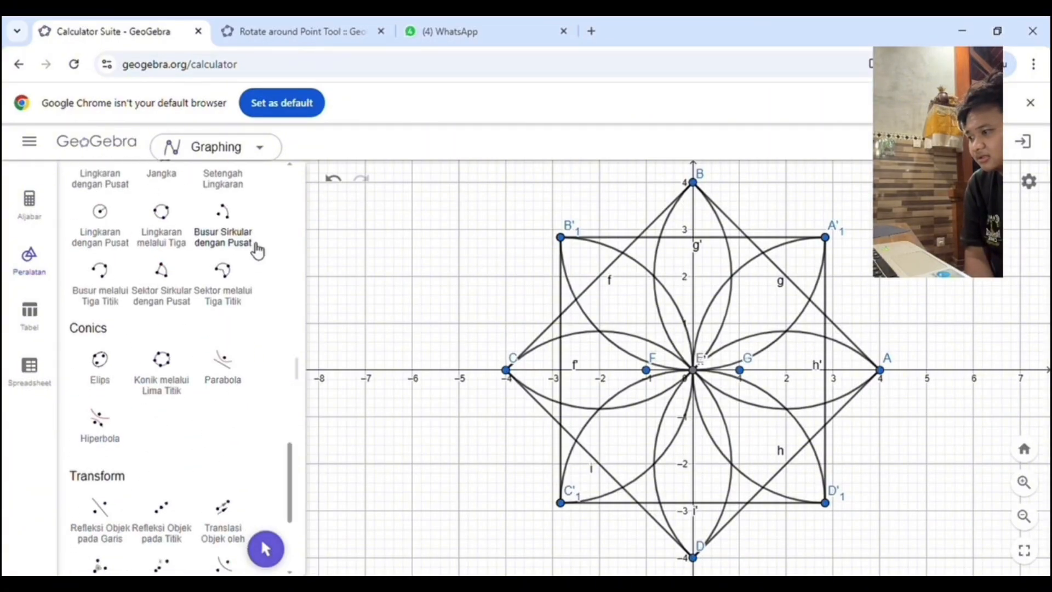
scroll(255, 268, "up", 3)
left_click(242, 311)
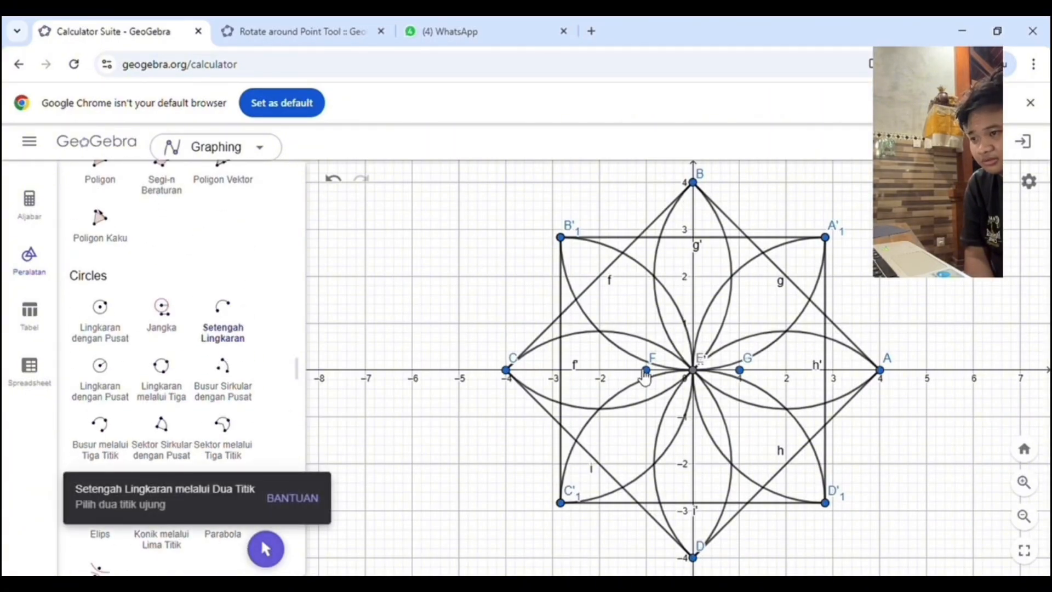
left_click(647, 371)
left_click(739, 371)
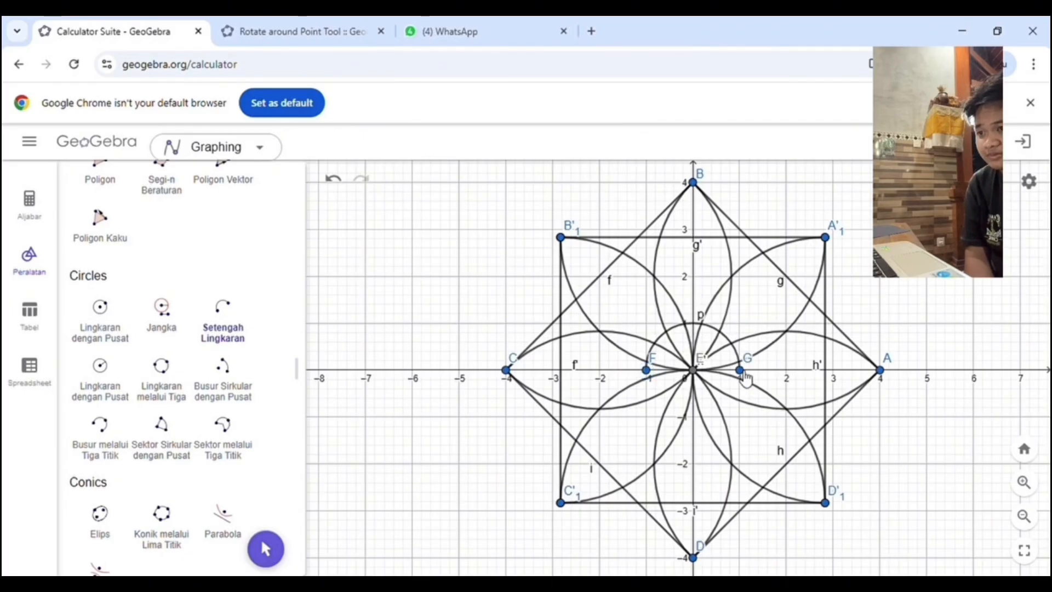
left_click(739, 370)
left_click(646, 370)
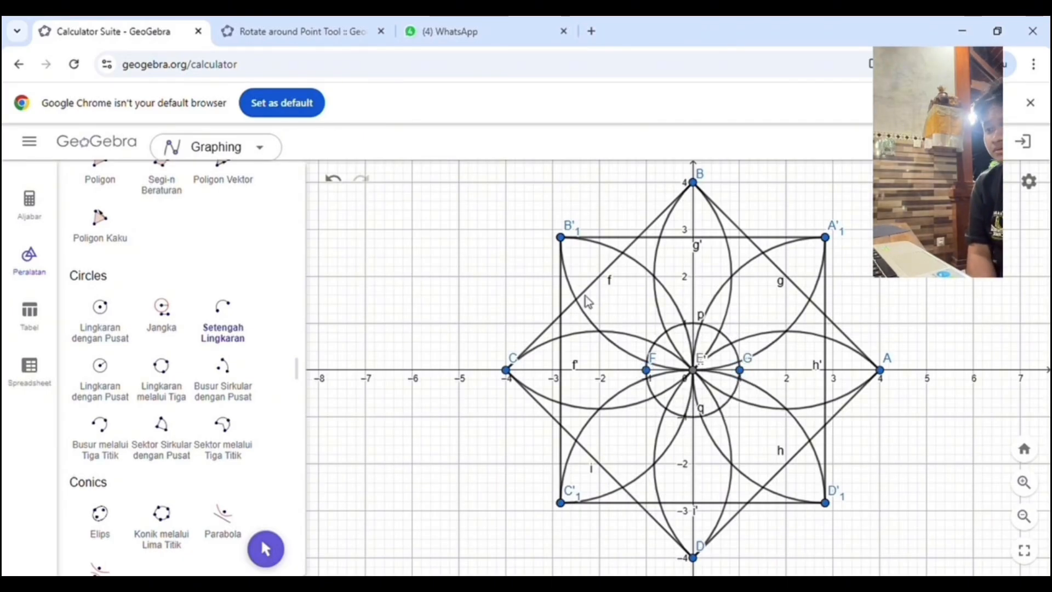
scroll(588, 302, "down", 2)
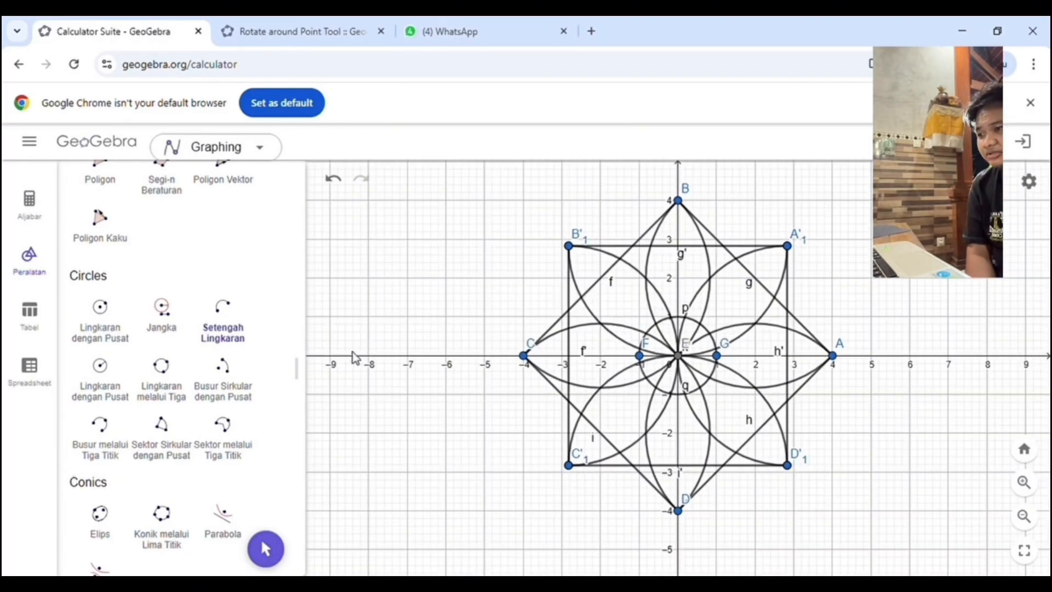
Step: Place a point on the x-axis at (-12, 0), outside the eight-petal motif beyond C
left_click(333, 179)
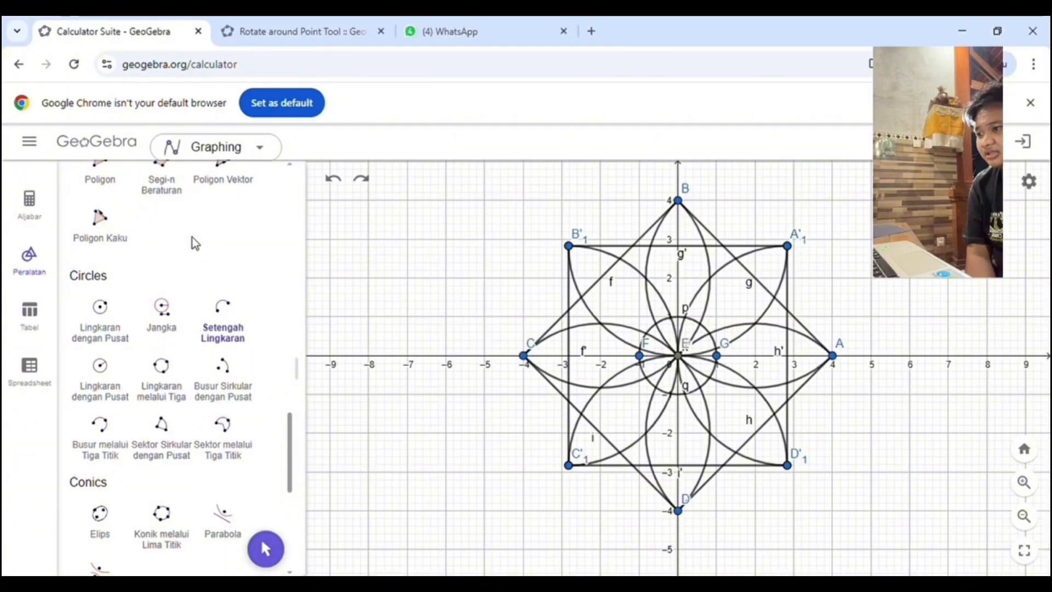
scroll(197, 241, "up", 5)
scroll(197, 239, "up", 5)
left_click(166, 230)
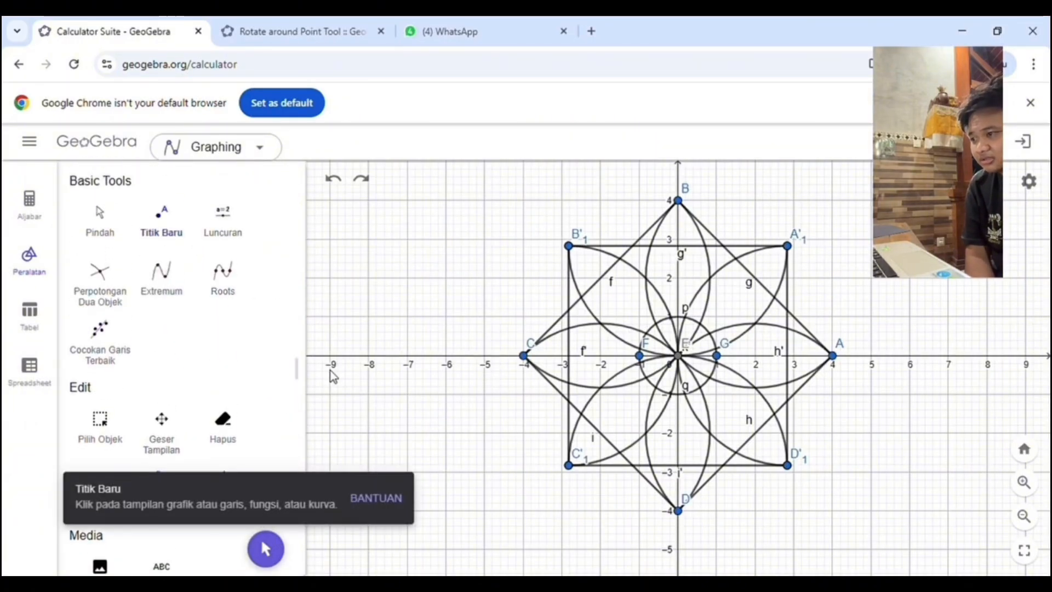
left_click(112, 226)
left_click_drag(372, 316, 504, 329)
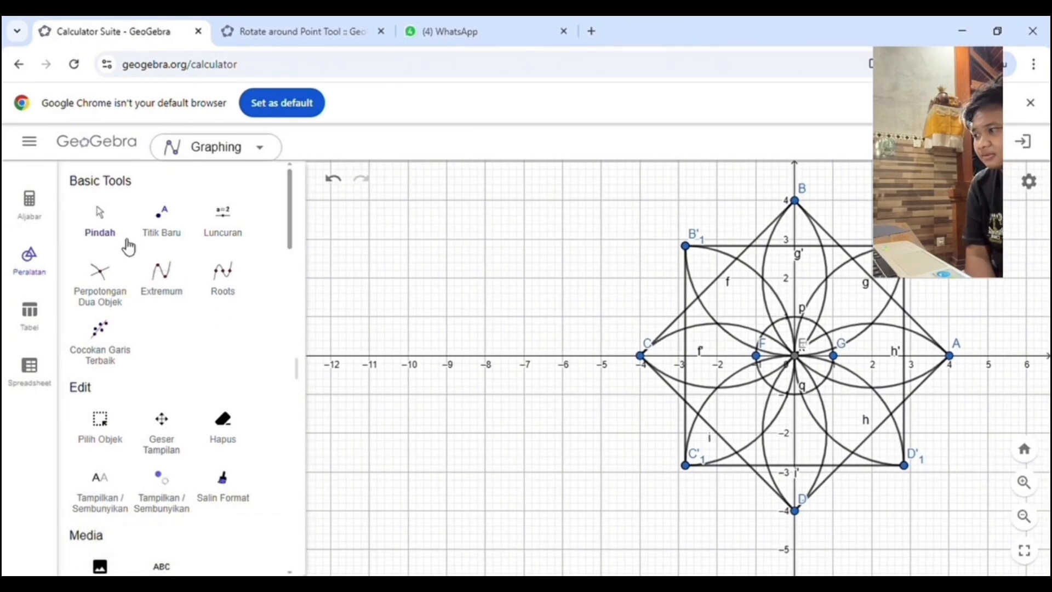
left_click(151, 227)
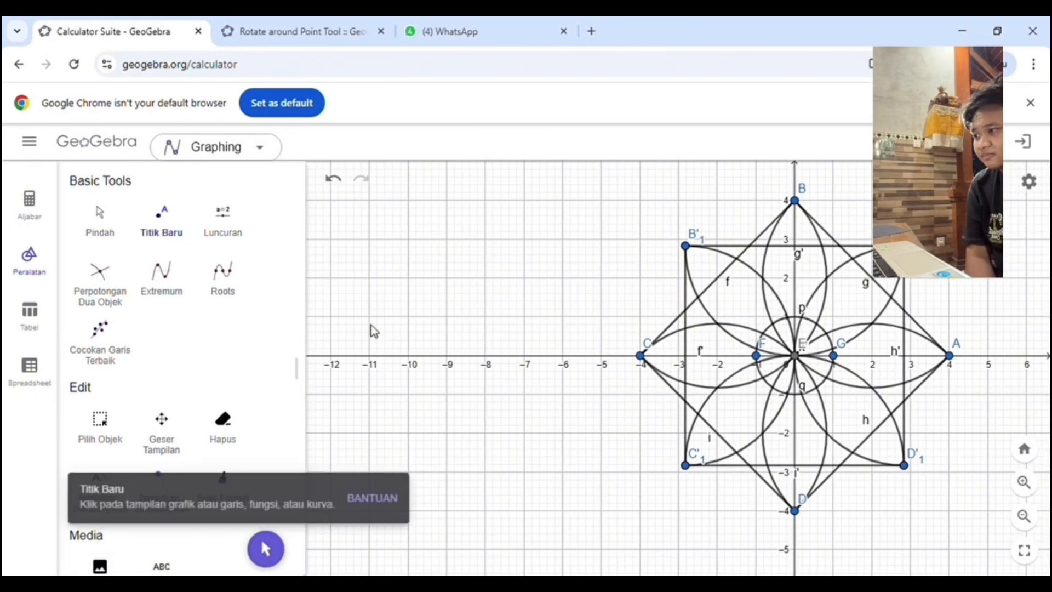
left_click(332, 356)
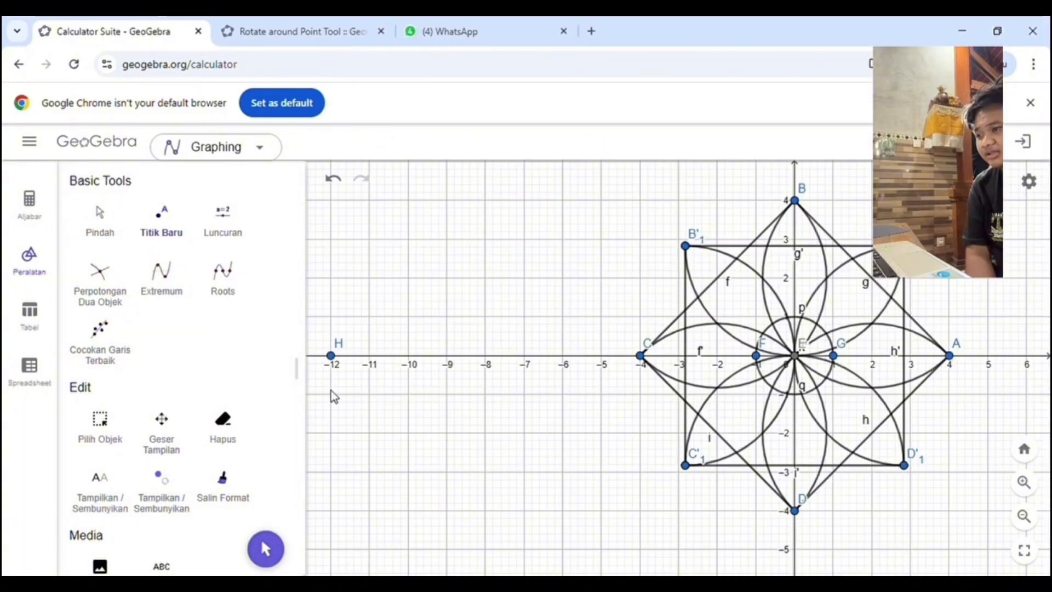
Step: Draw semicircles from H to C and from C back to H to form a large circle beside the motif
scroll(162, 377, "down", 10)
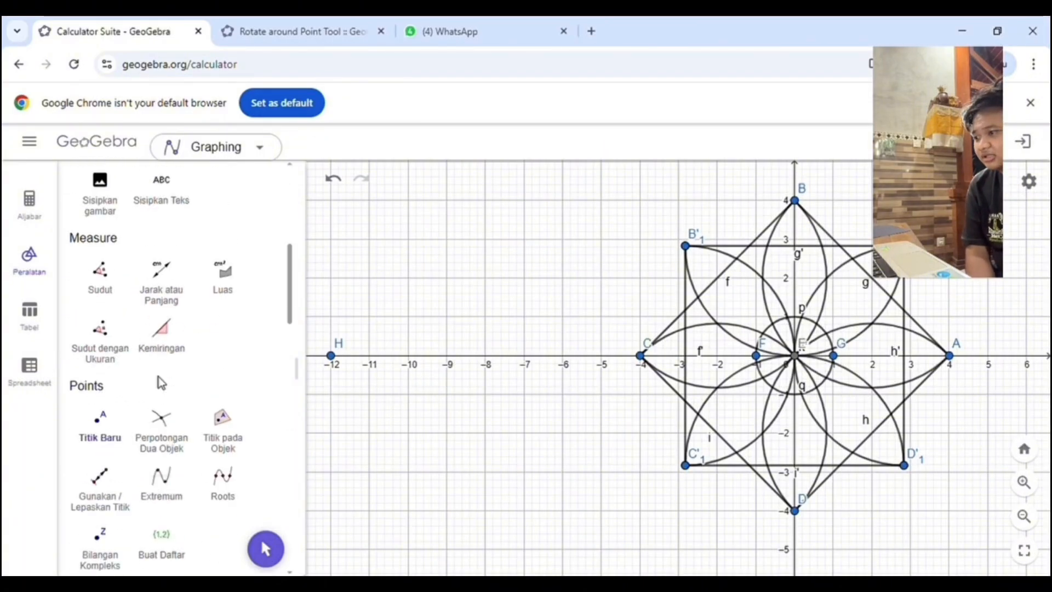
scroll(179, 353, "up", 10)
scroll(188, 352, "down", 15)
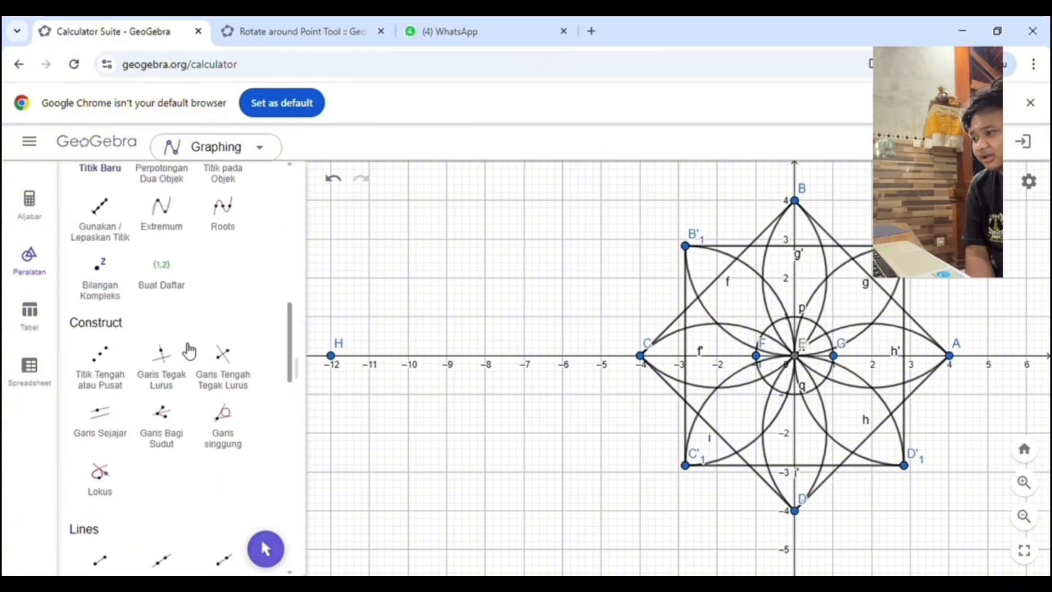
scroll(189, 351, "up", 4)
left_click(229, 362)
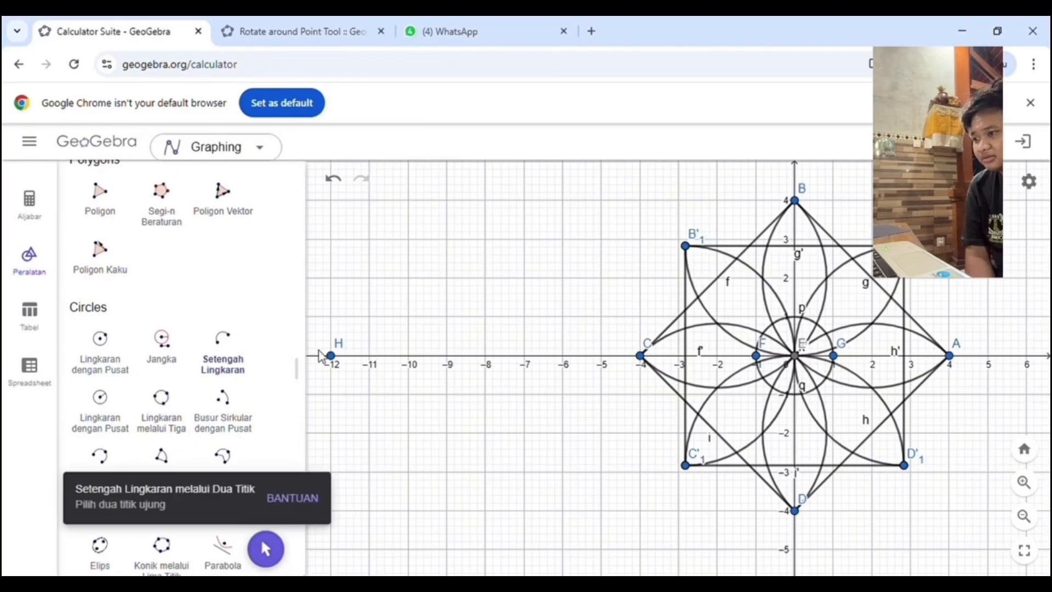
left_click(331, 356)
left_click(640, 356)
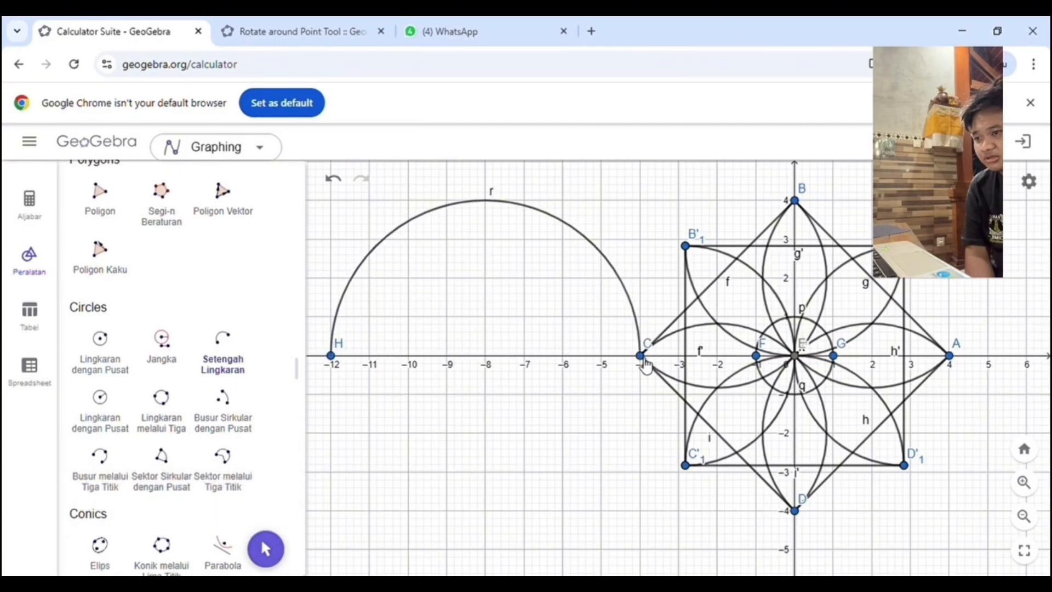
left_click(640, 356)
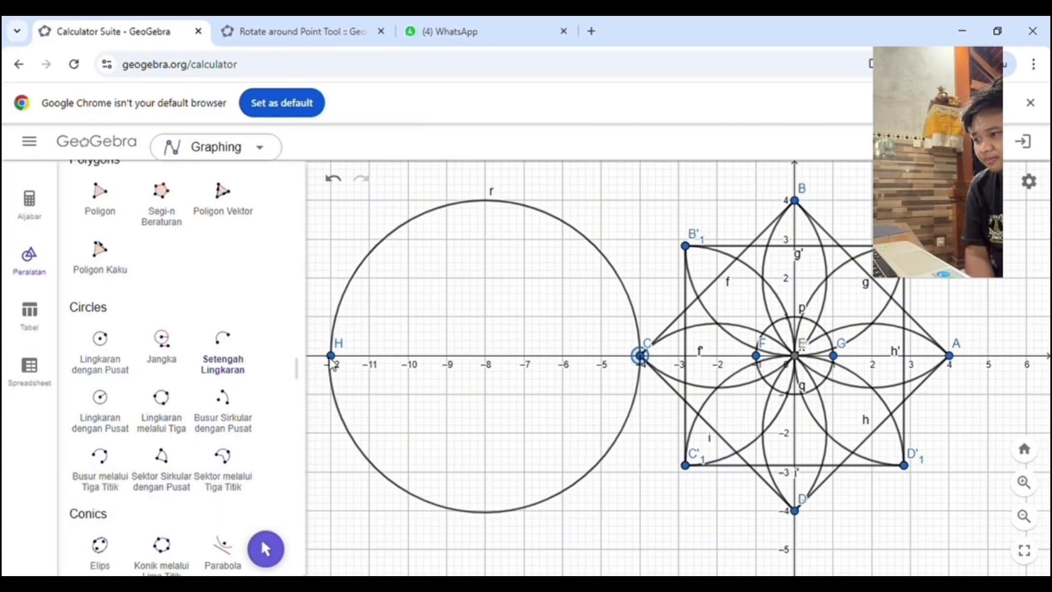
left_click(331, 356)
Step: Place points on the large circle at (-8, 4) and (-8, -4), and one at its center (-8, 0)
scroll(179, 352, "down", 2)
scroll(179, 352, "up", 10)
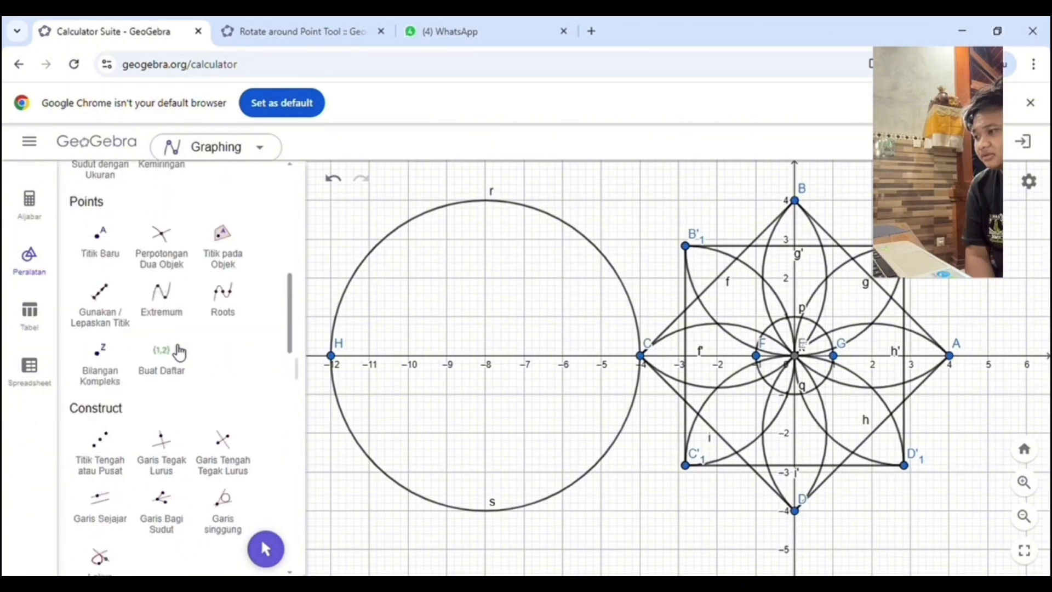
scroll(164, 367, "down", 6)
scroll(156, 381, "up", 10)
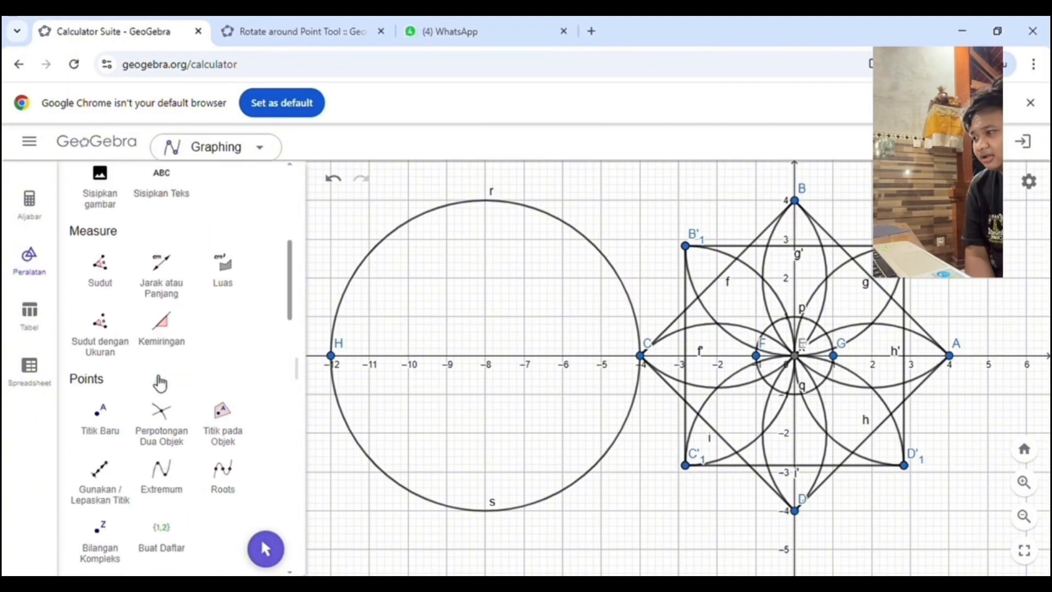
left_click(122, 515)
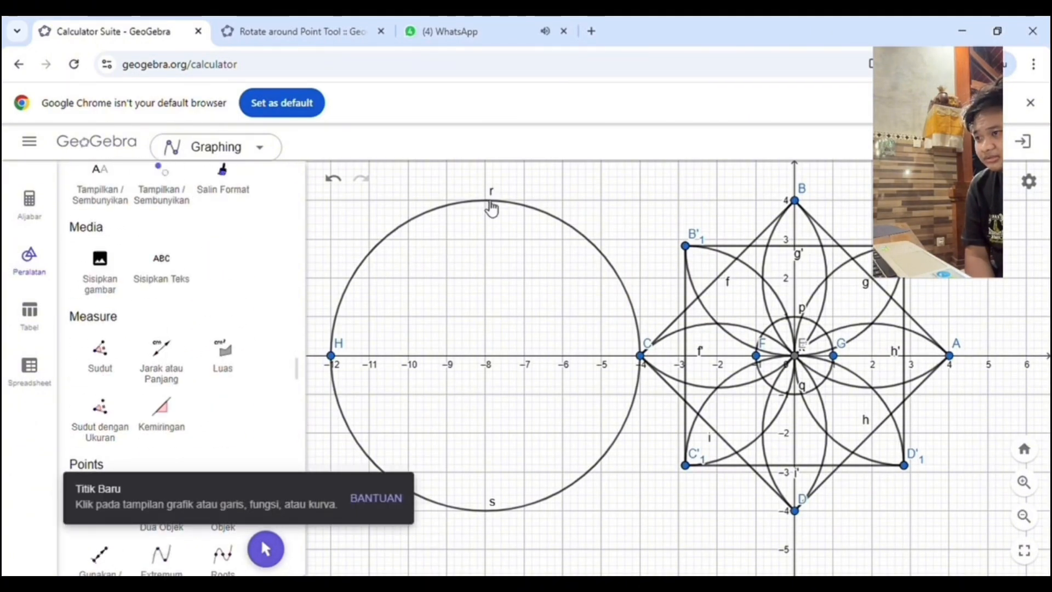
left_click(486, 200)
left_click(486, 511)
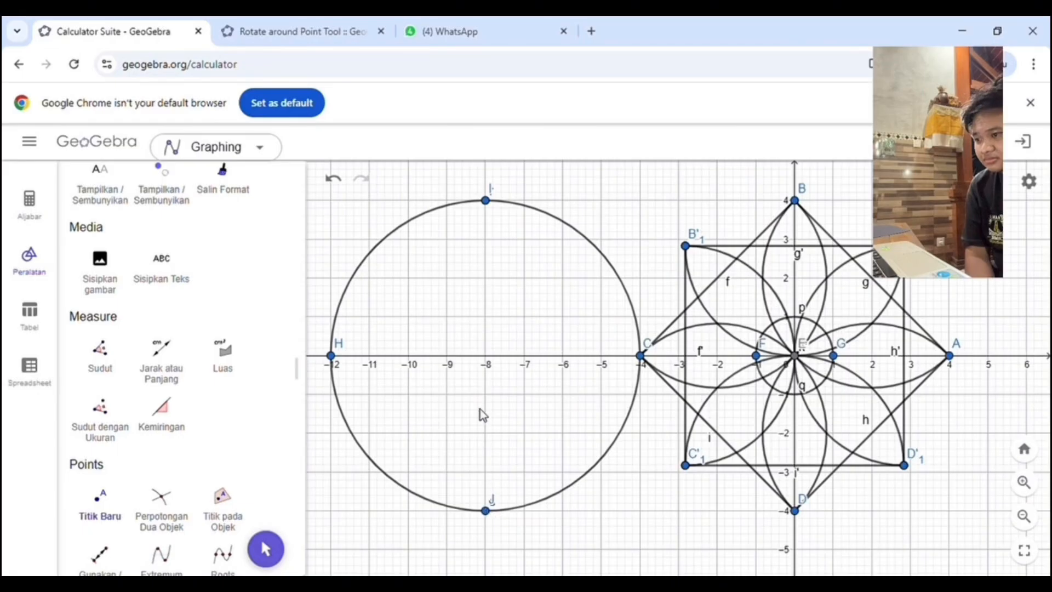
left_click(485, 355)
Step: Draw inward-curving semicircles inside the large circle, going counterclockwise from H through J, C and I back to H
scroll(235, 376, "down", 5)
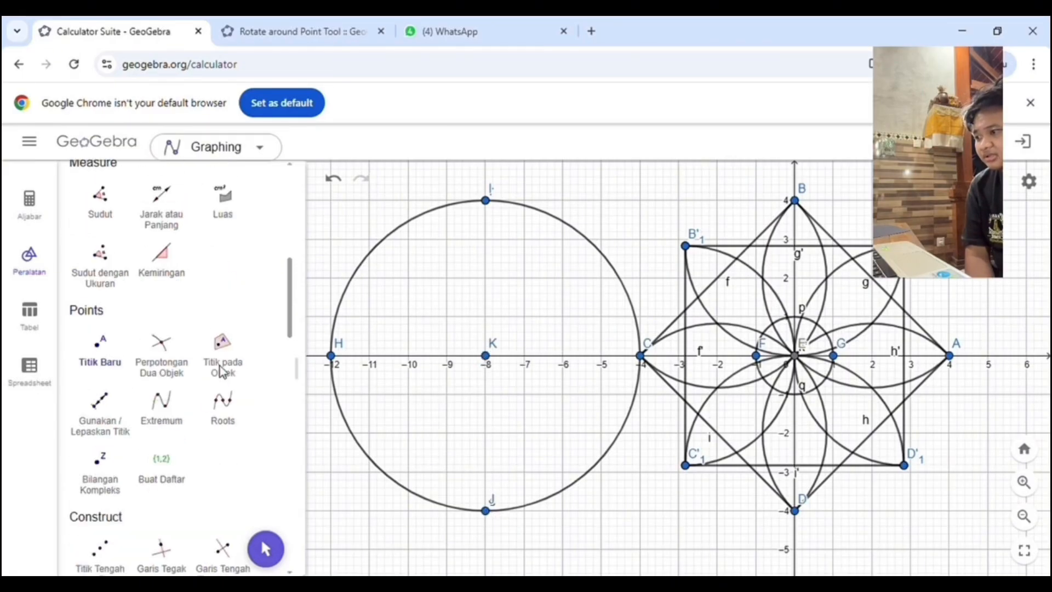
scroll(226, 373, "down", 5)
scroll(225, 372, "up", 3)
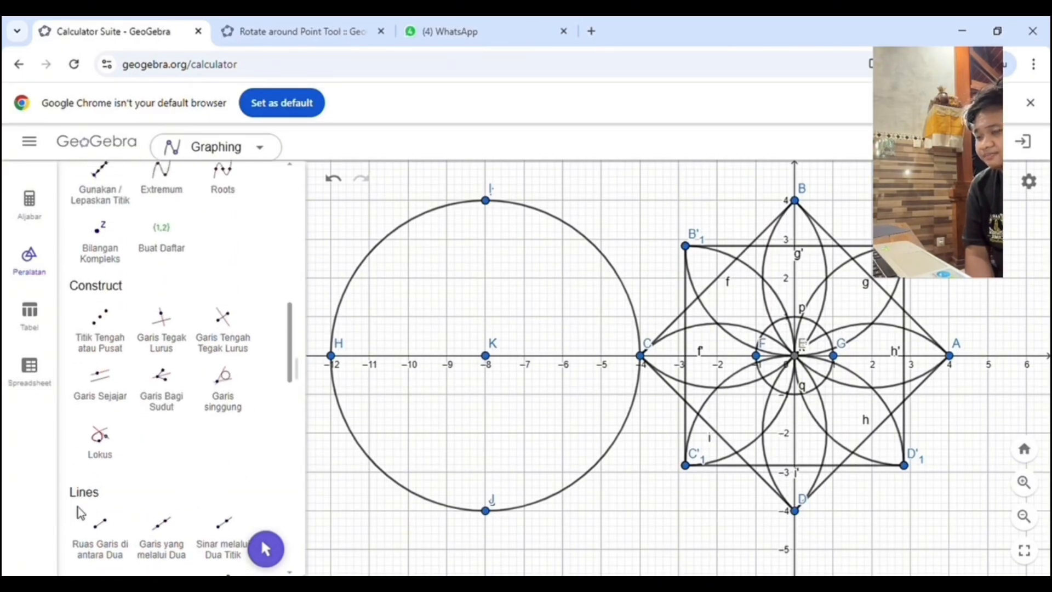
scroll(203, 415, "up", 8)
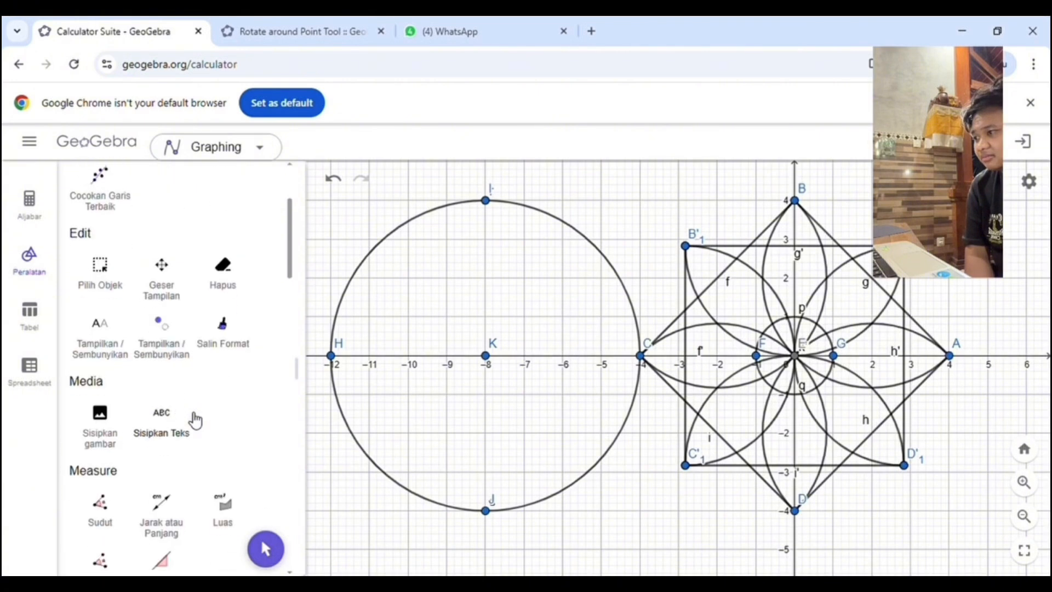
scroll(195, 418, "down", 10)
scroll(195, 420, "down", 4)
left_click(222, 418)
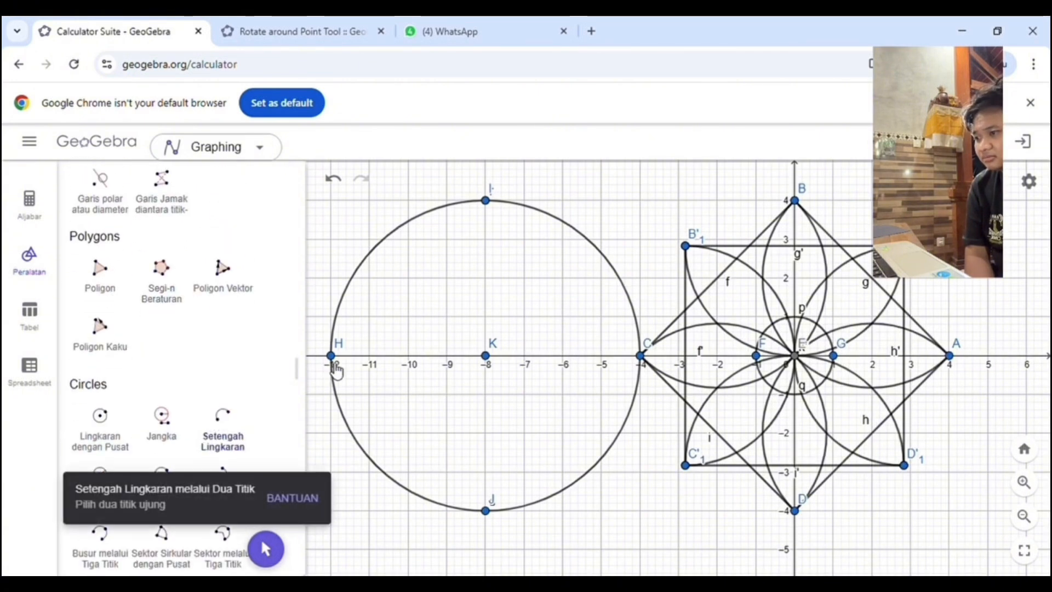
left_click(331, 355)
left_click(486, 511)
left_click(485, 510)
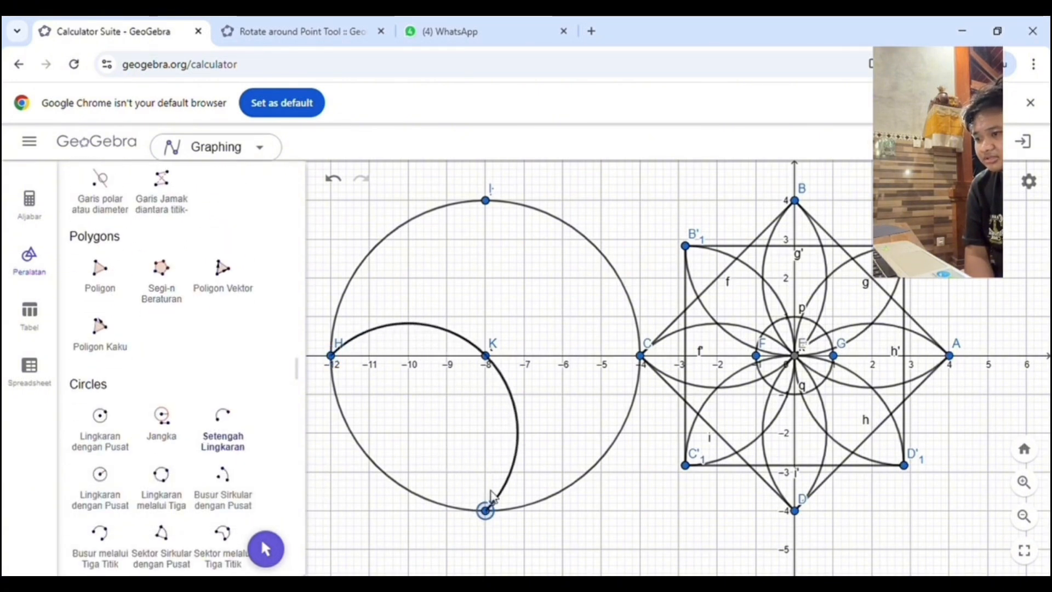
left_click(641, 357)
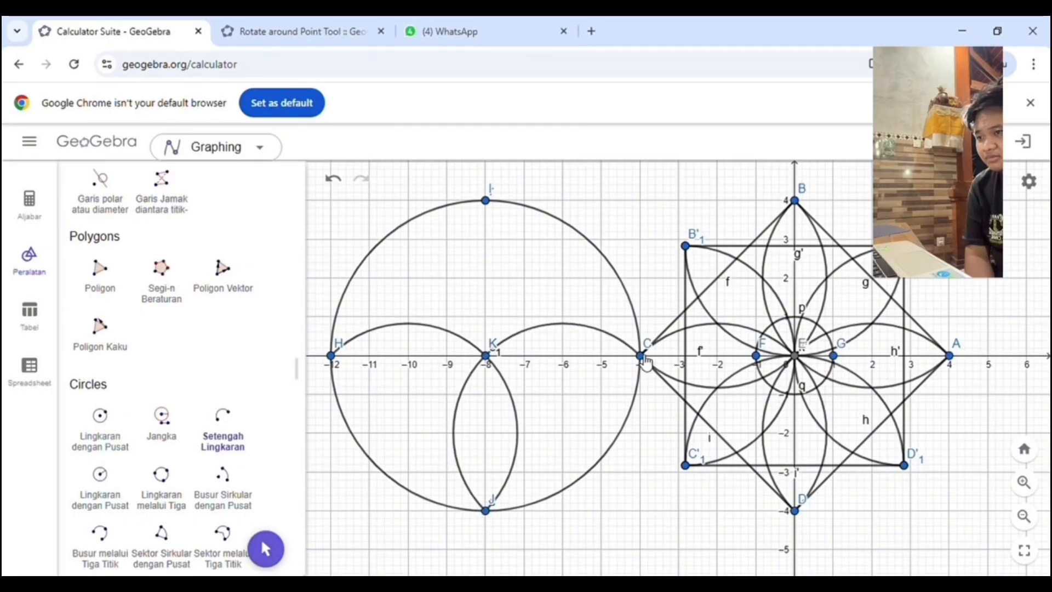
left_click(485, 355)
left_click(486, 200)
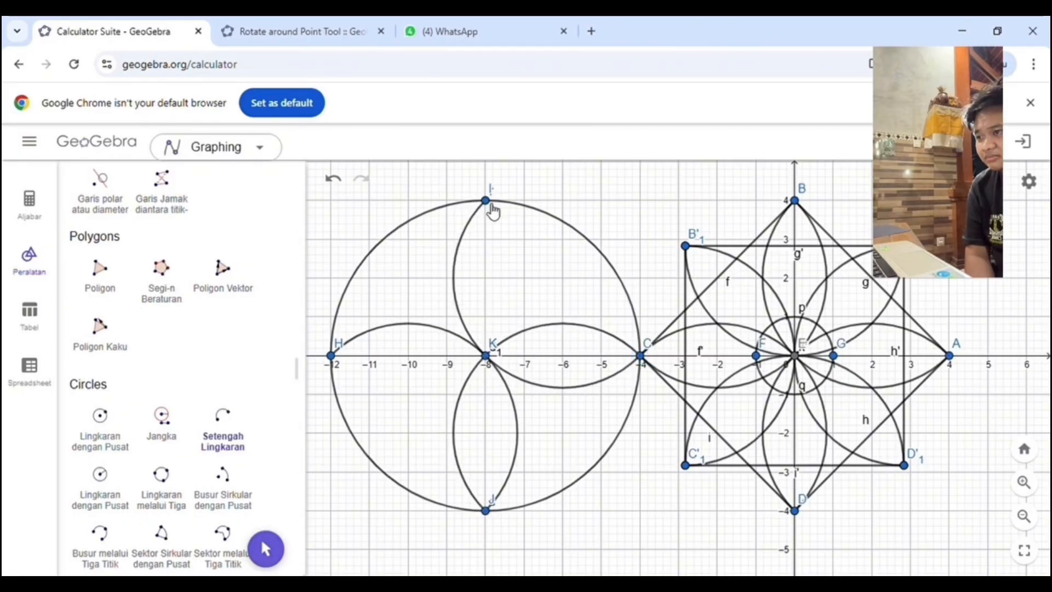
left_click(485, 355)
left_click(485, 355)
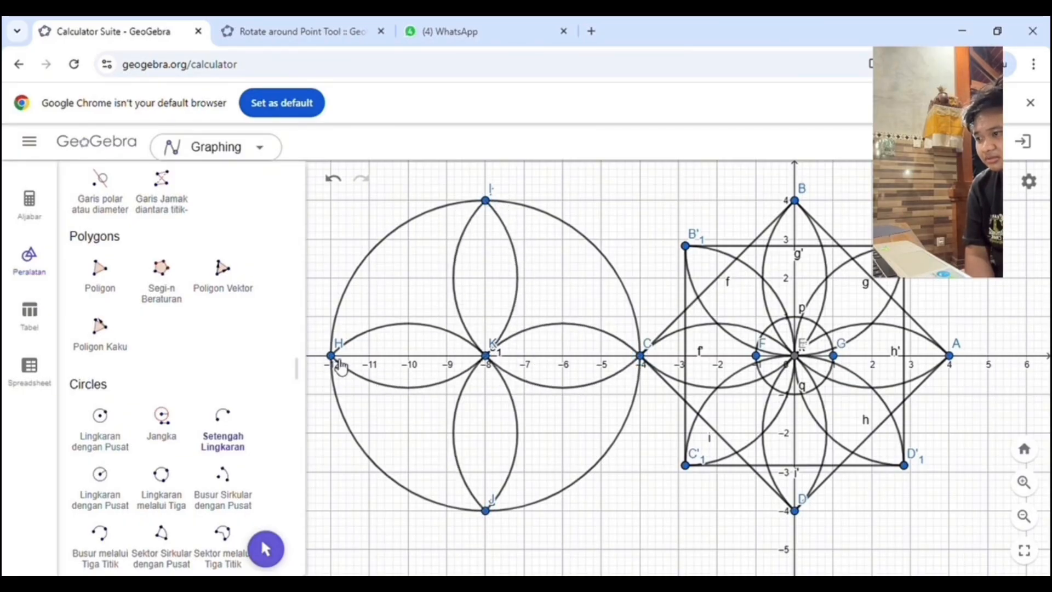
scroll(207, 341, "down", 3)
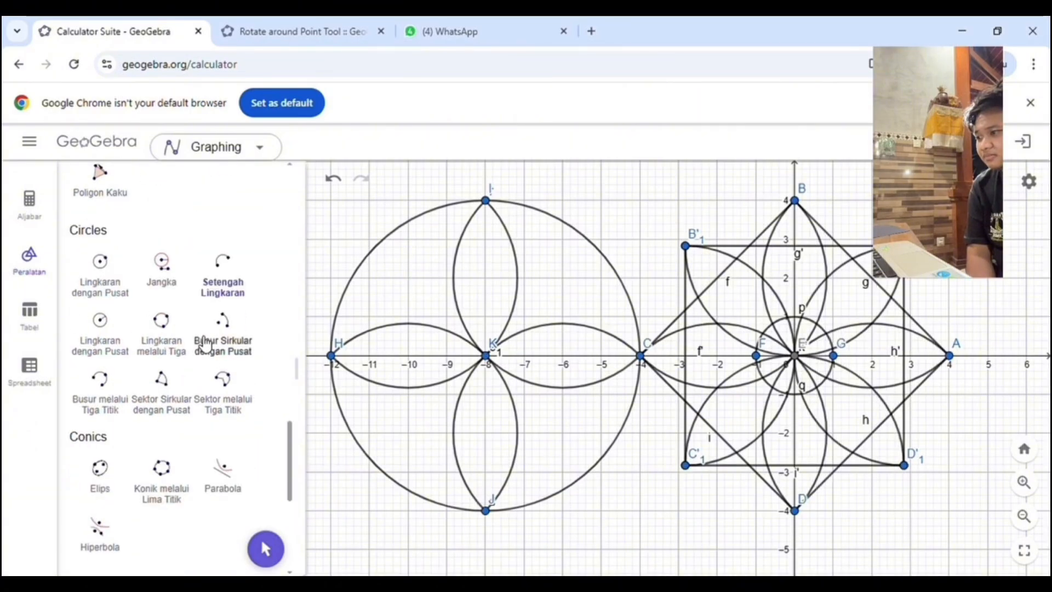
scroll(187, 370, "down", 6)
scroll(187, 370, "up", 3)
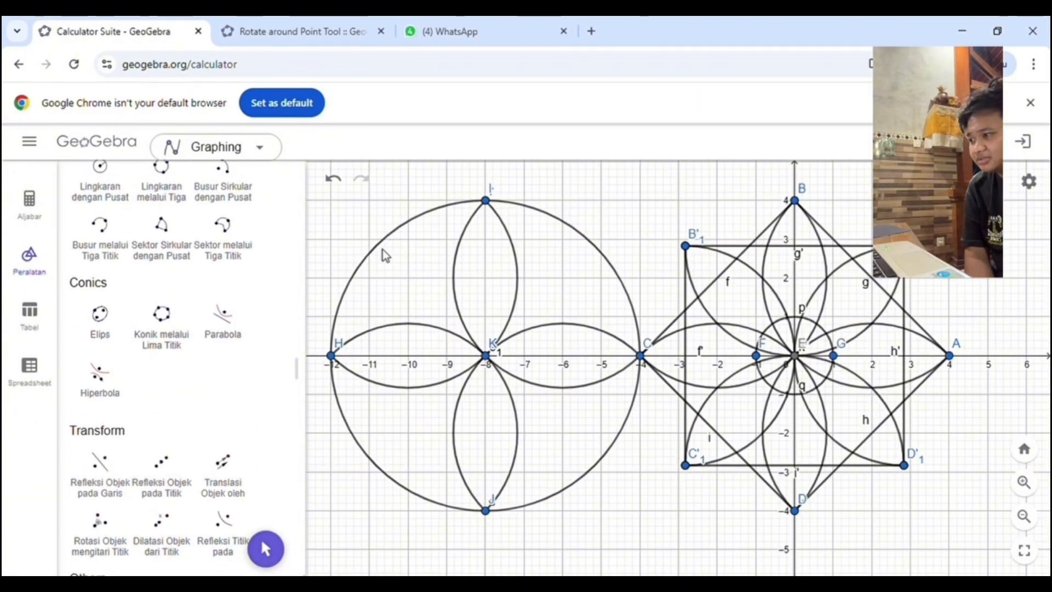
Step: Place points at (-8, 3) and (-8, 1) inside the upper petal of the large circle
key("ctrl+z")
scroll(146, 279, "up", 10)
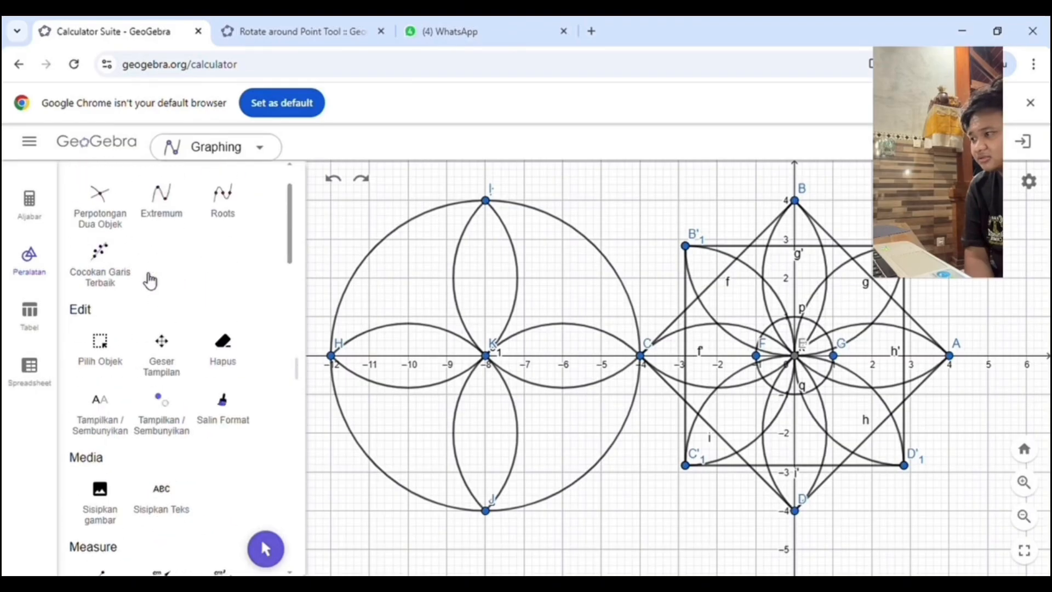
left_click(162, 218)
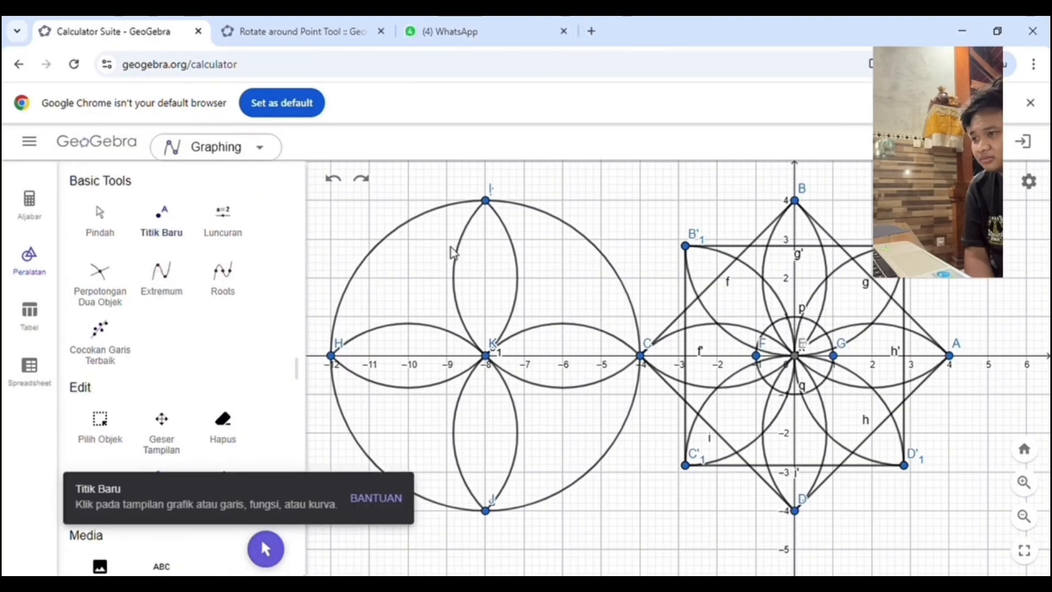
left_click(486, 238)
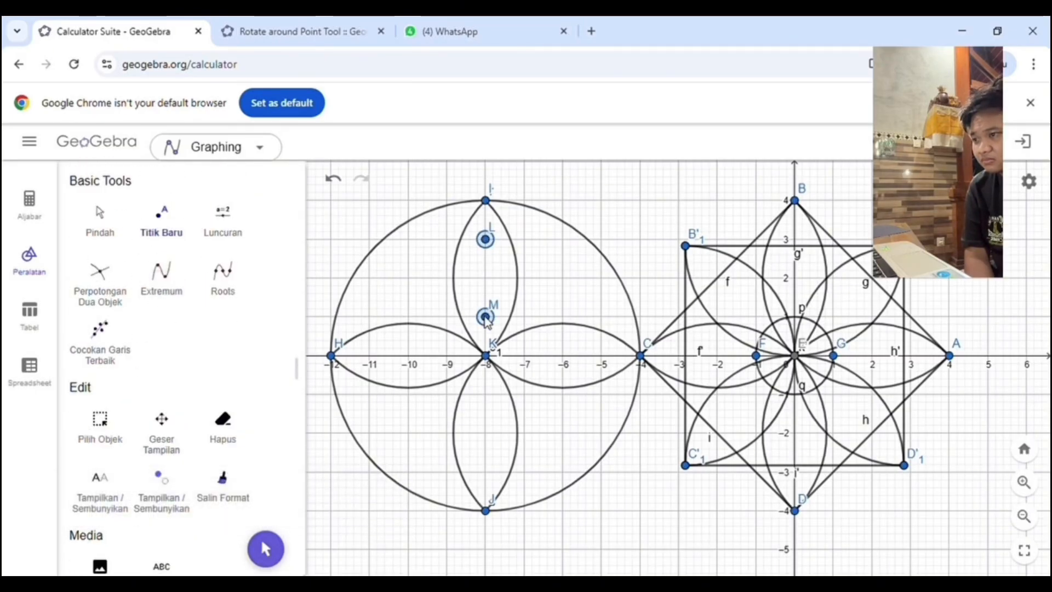
Step: Draw a slim ellipse in the upper petal with foci L and M, passing through a point at about (-7.6, 2.4)
scroll(195, 383, "down", 3)
scroll(162, 394, "down", 8)
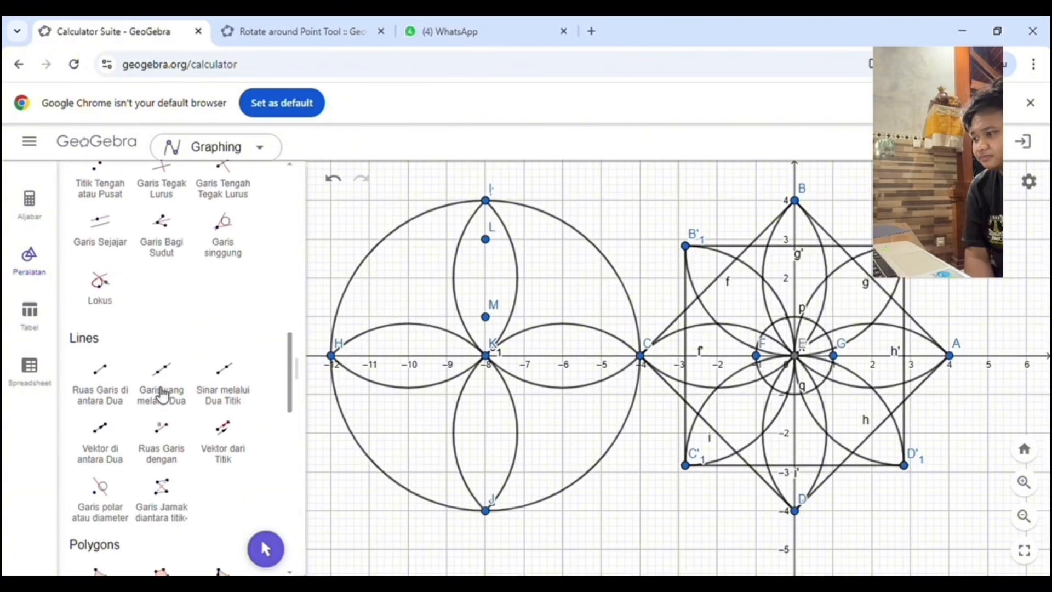
scroll(163, 393, "down", 10)
left_click(100, 392)
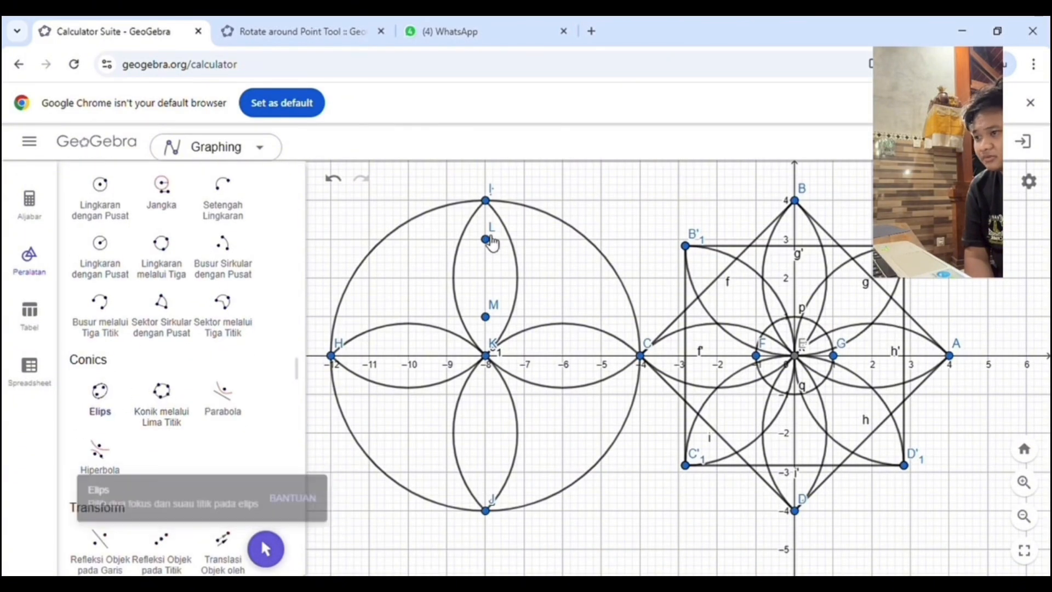
left_click(482, 261)
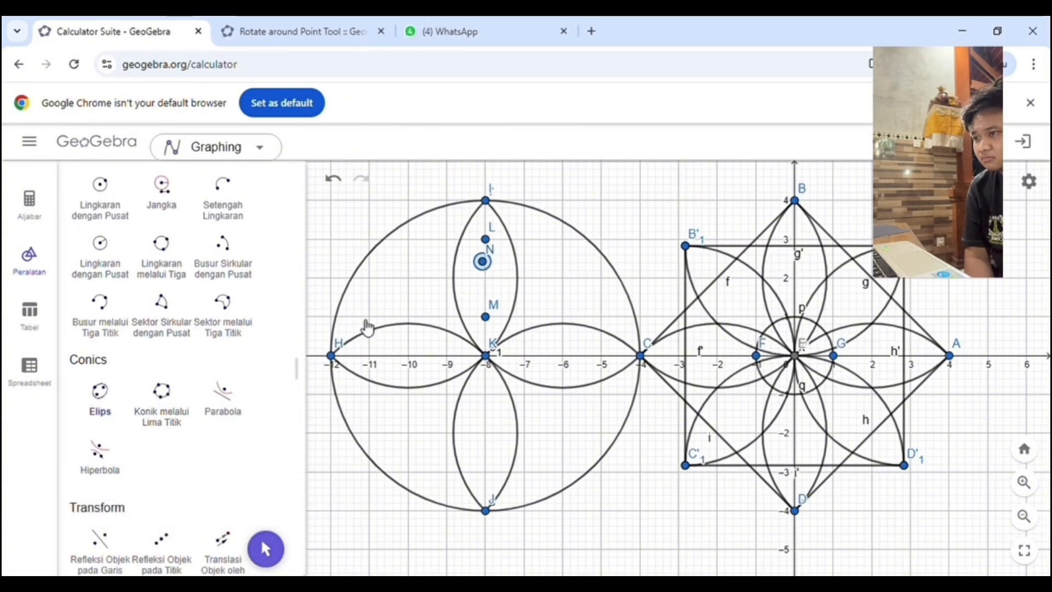
left_click(333, 179)
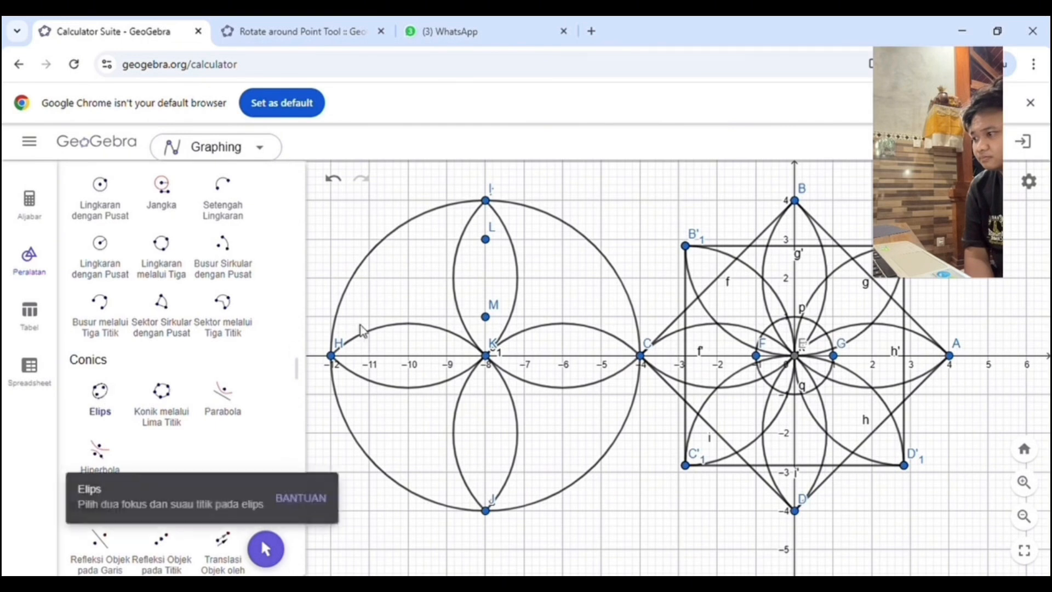
left_click(485, 316)
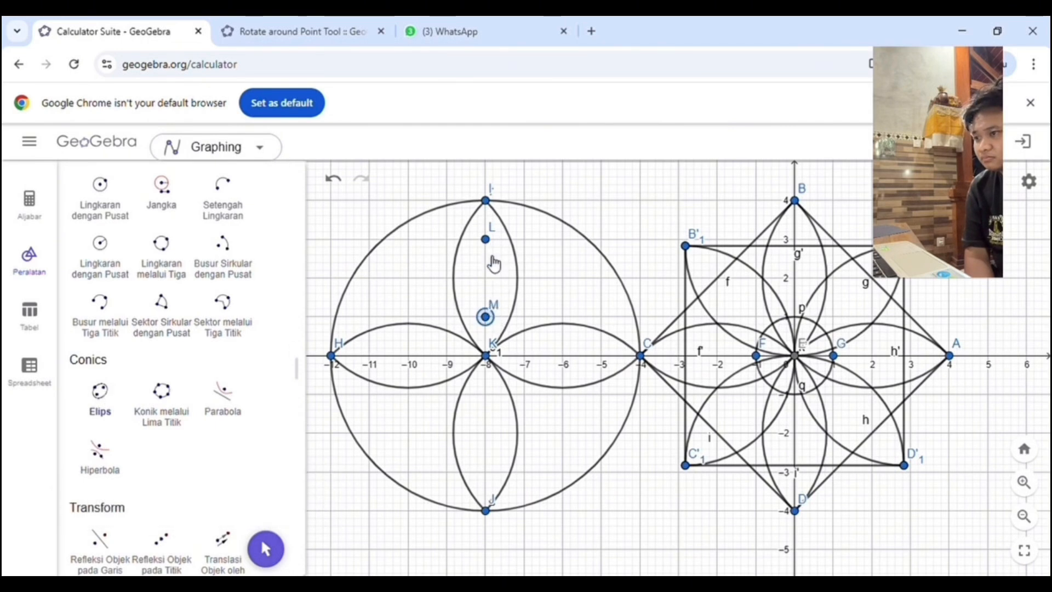
left_click(483, 258)
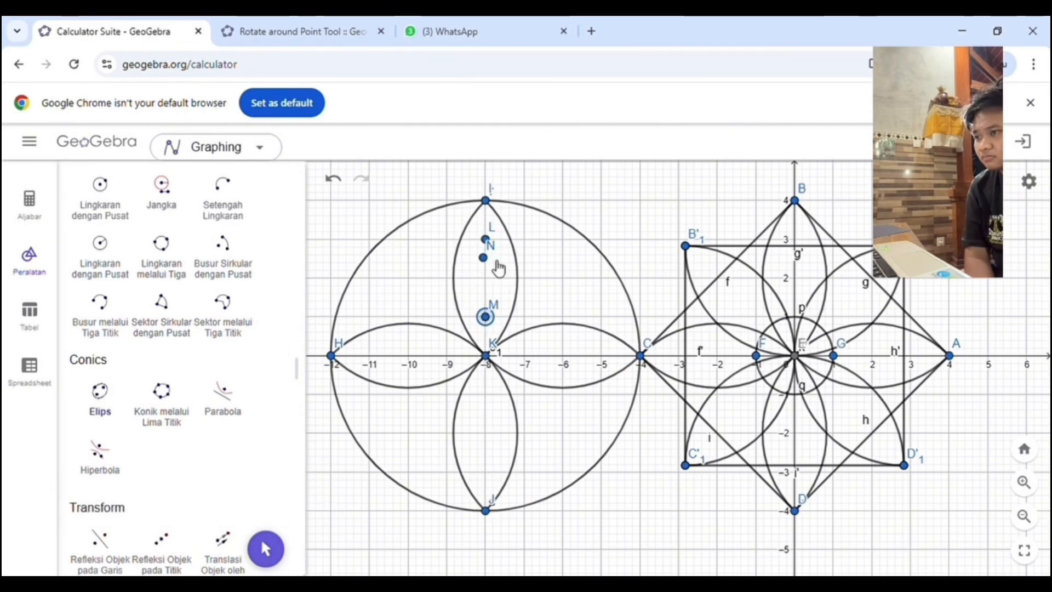
left_click(334, 180)
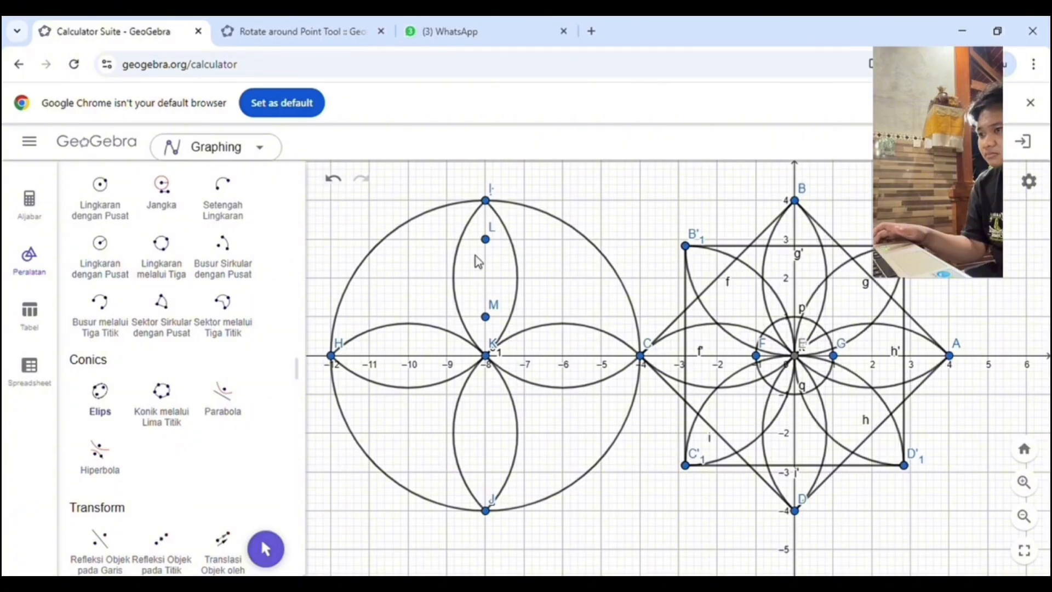
left_click(486, 317)
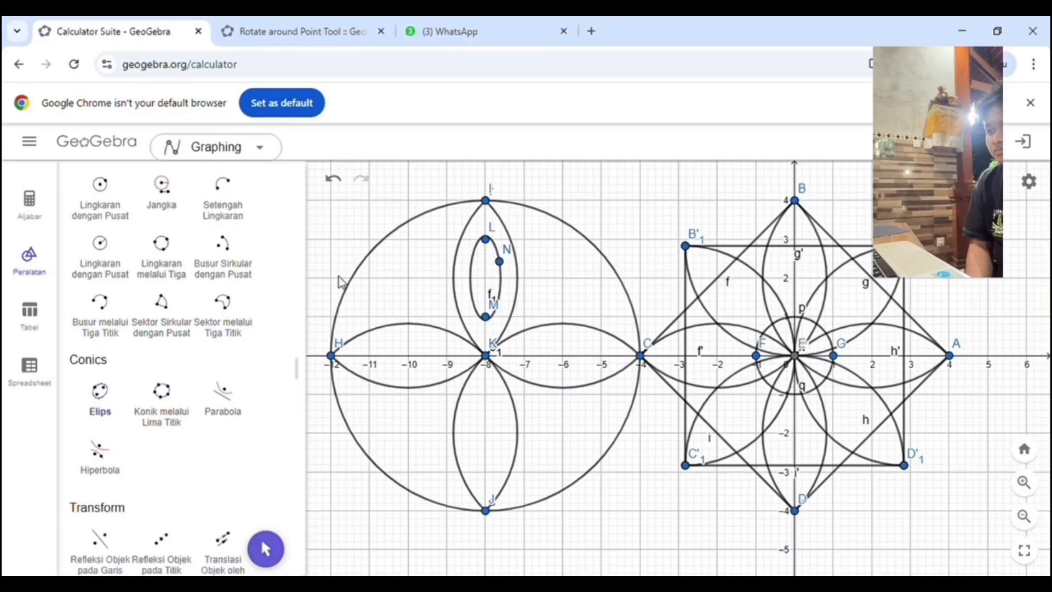
Step: Rotate the upper petal's ellipse with its points 90° counterclockwise about the circle's center K
scroll(188, 291, "down", 4)
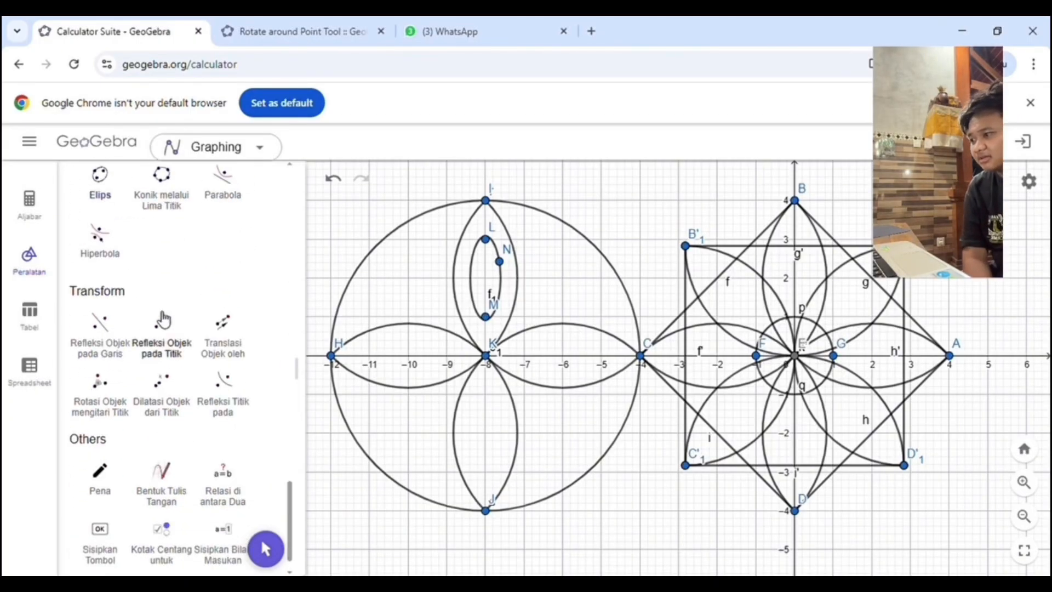
scroll(164, 319, "down", 1)
scroll(159, 321, "up", 6)
scroll(159, 317, "down", 2)
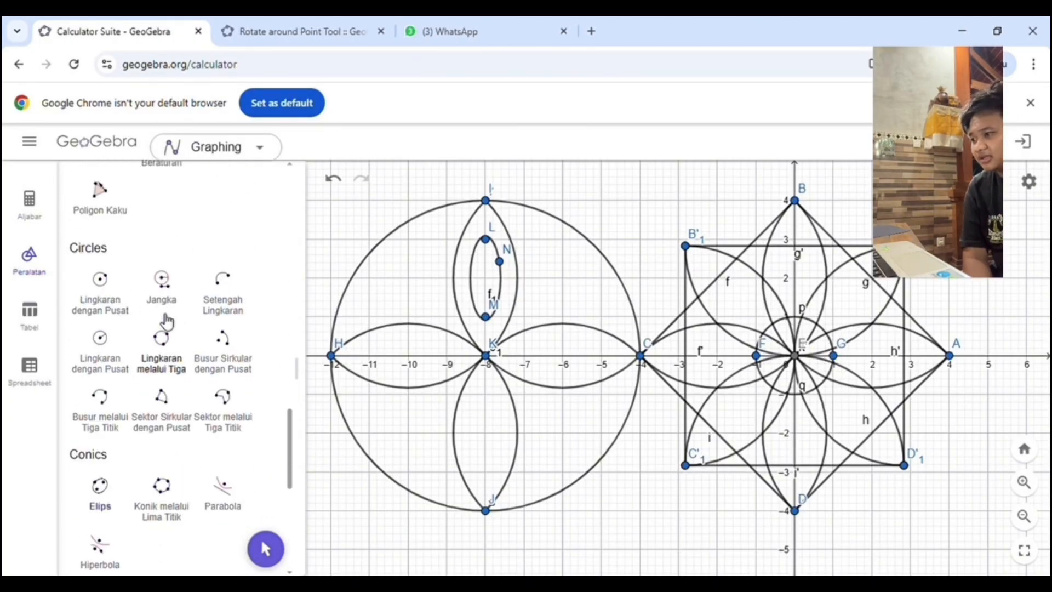
scroll(167, 322, "down", 5)
left_click(99, 335)
left_click(549, 193)
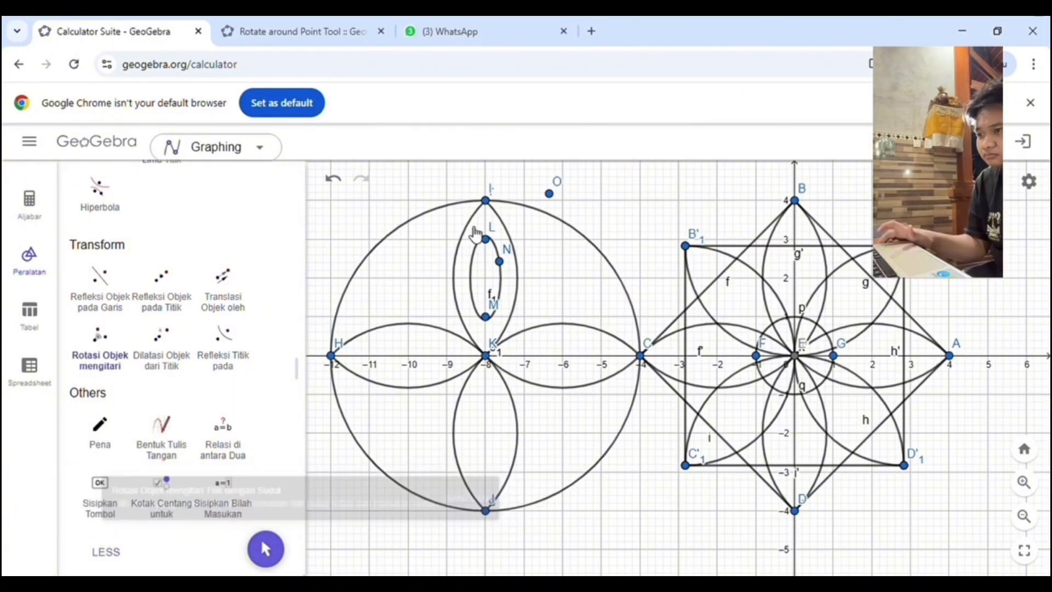
left_click_drag(493, 251, 510, 331)
left_click(485, 356)
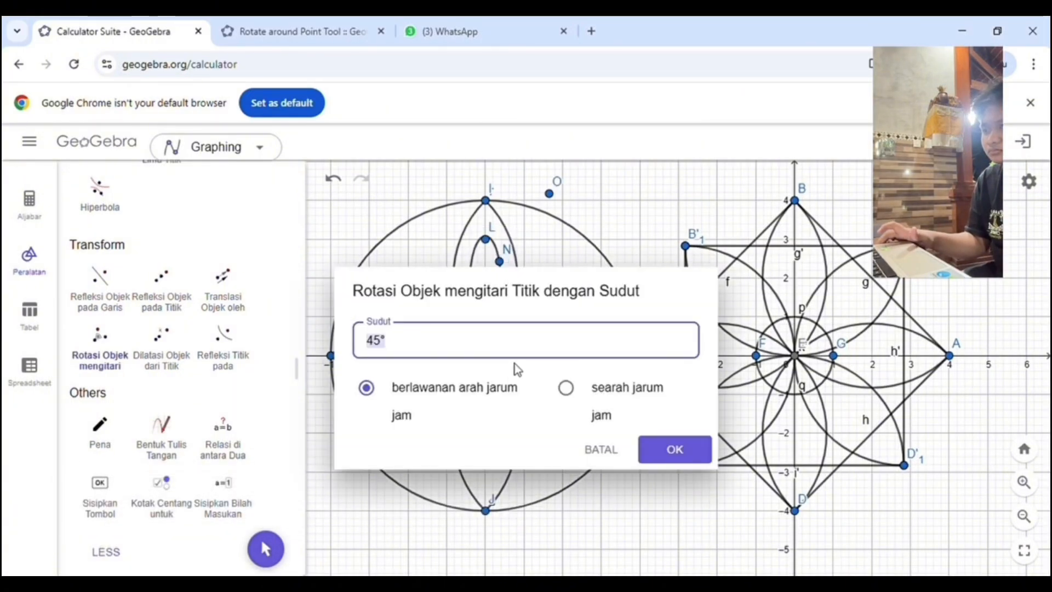
key("BackSpace")
type("90")
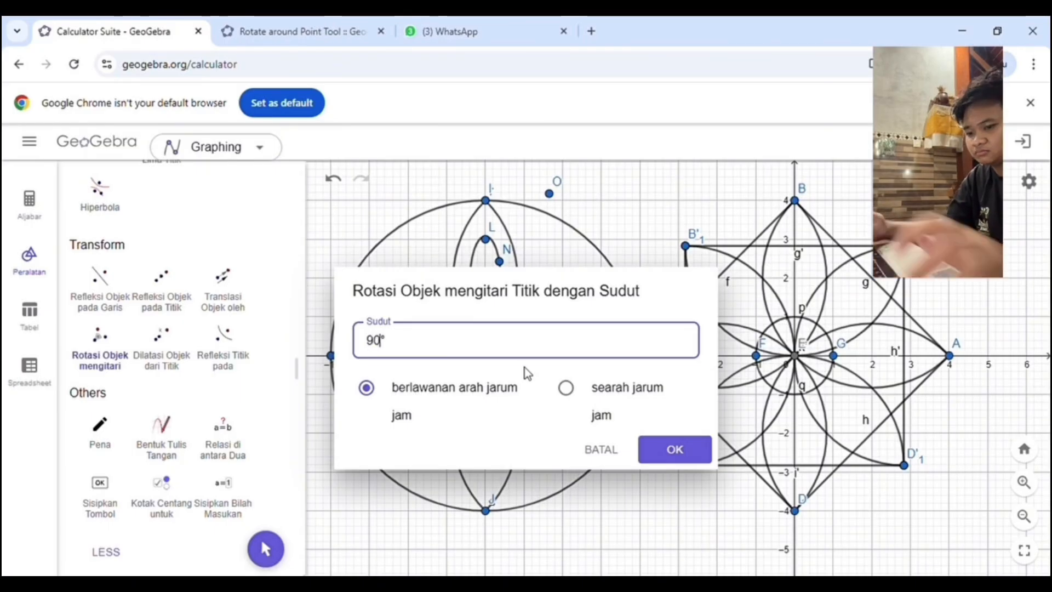
key("Return")
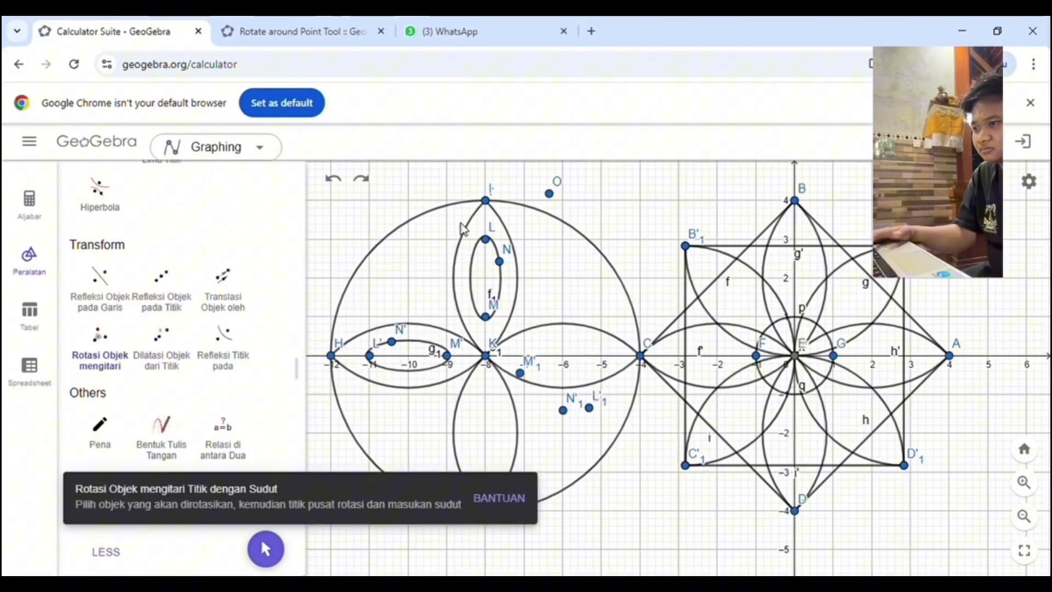
Step: Rotate the upper petal's ellipse with its points 180° counterclockwise about K into the lower petal
left_click_drag(461, 226, 516, 333)
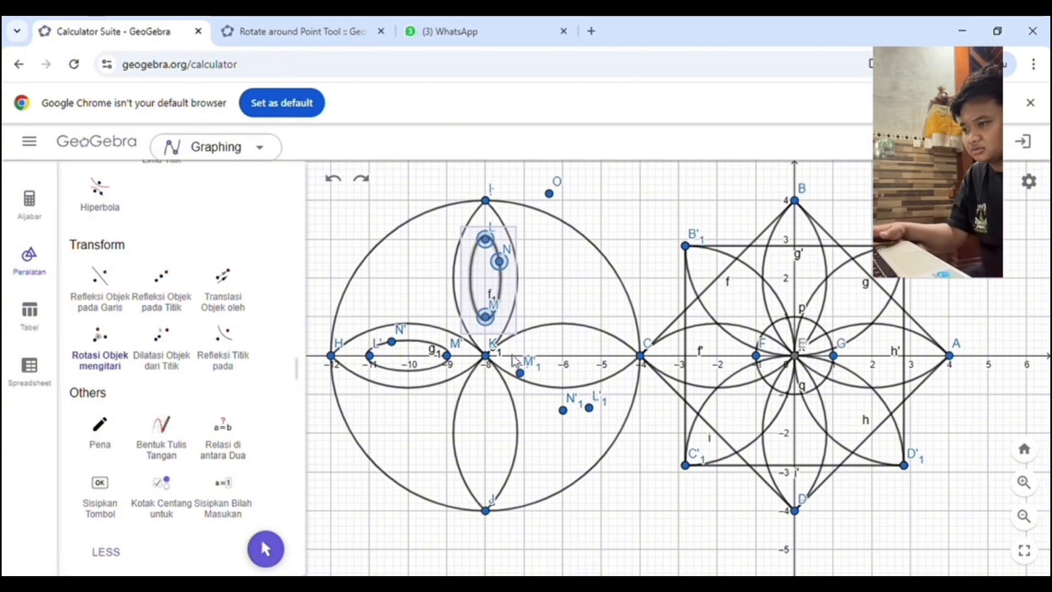
left_click(488, 358)
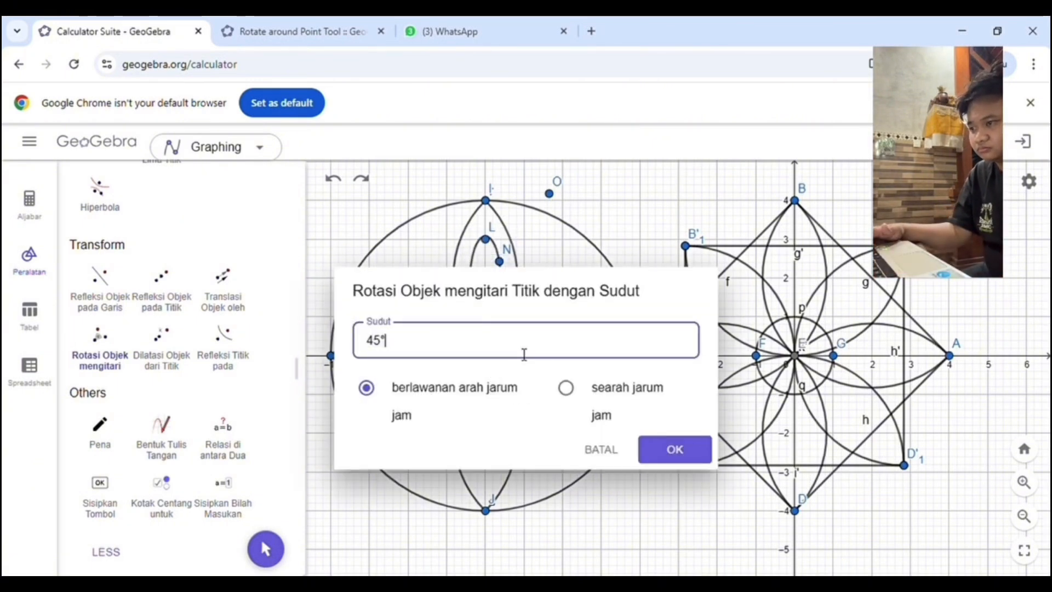
key("BackSpace")
key("BackSpace")
key("BackSpace")
type("18")
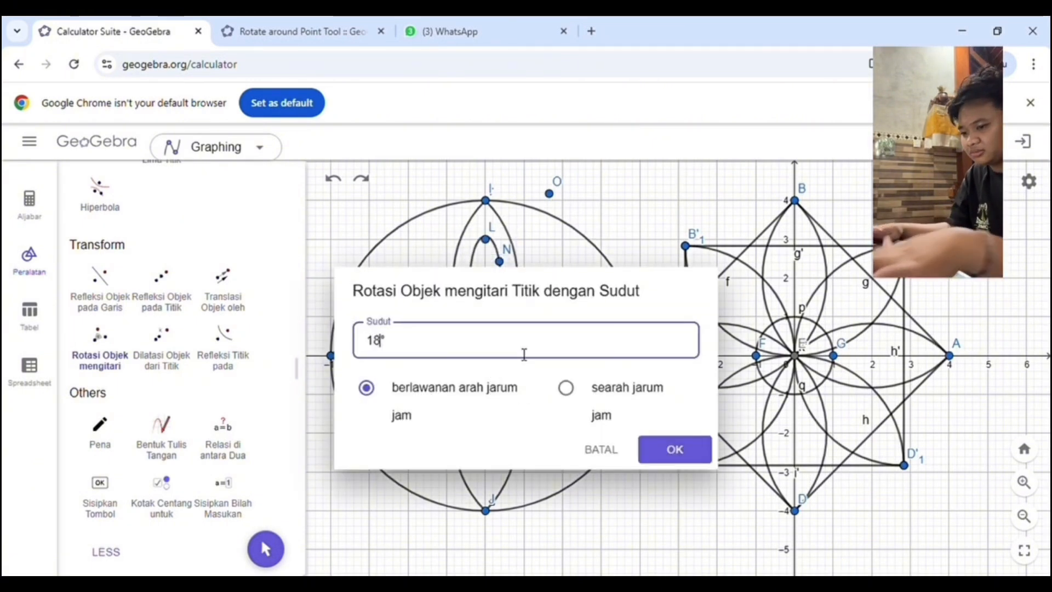
type("0")
key("Return")
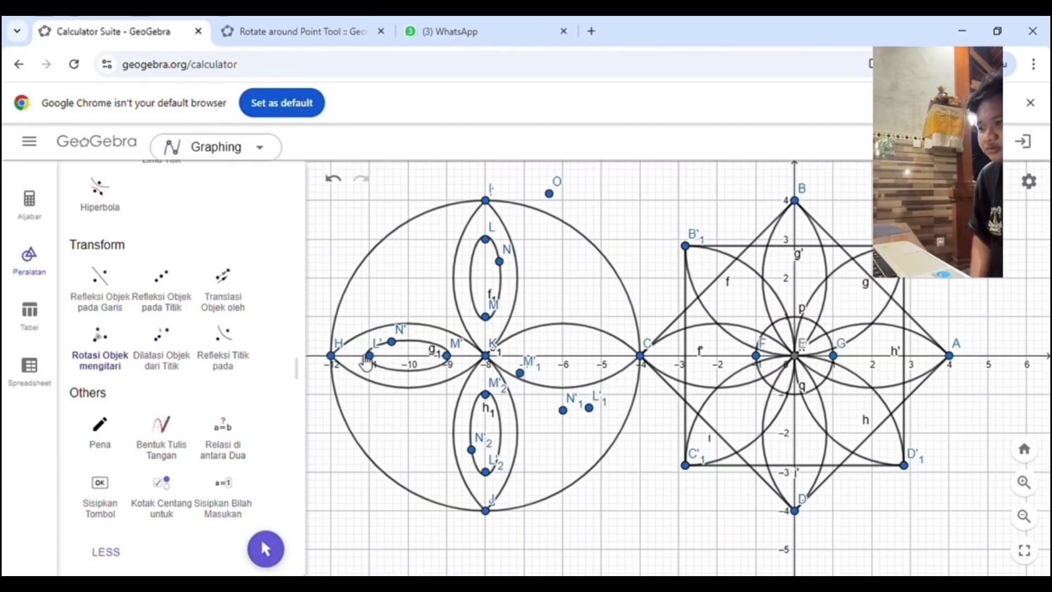
left_click(88, 353)
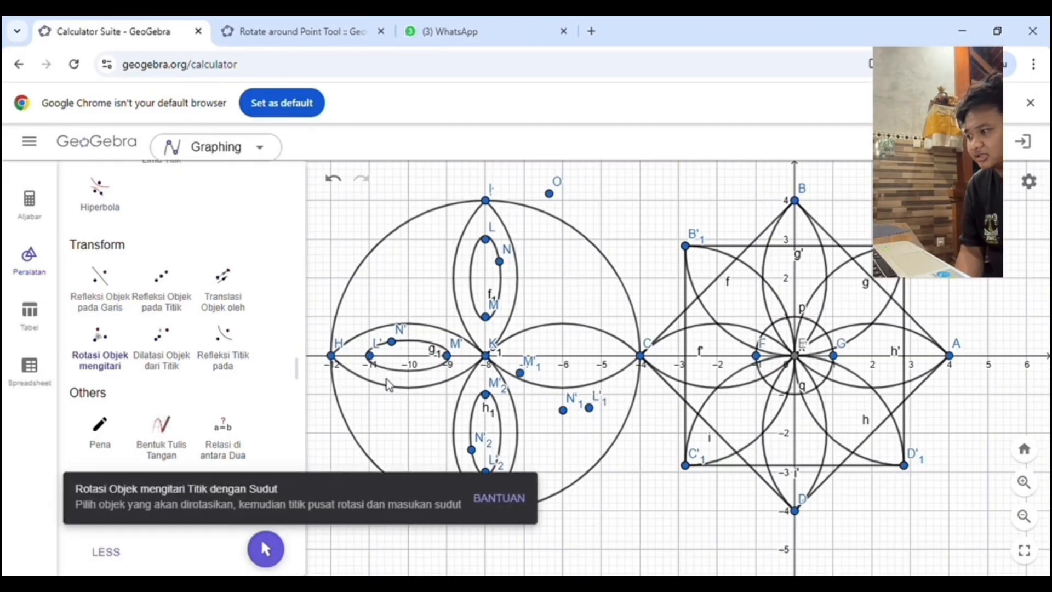
left_click_drag(357, 349, 451, 376)
left_click(334, 179)
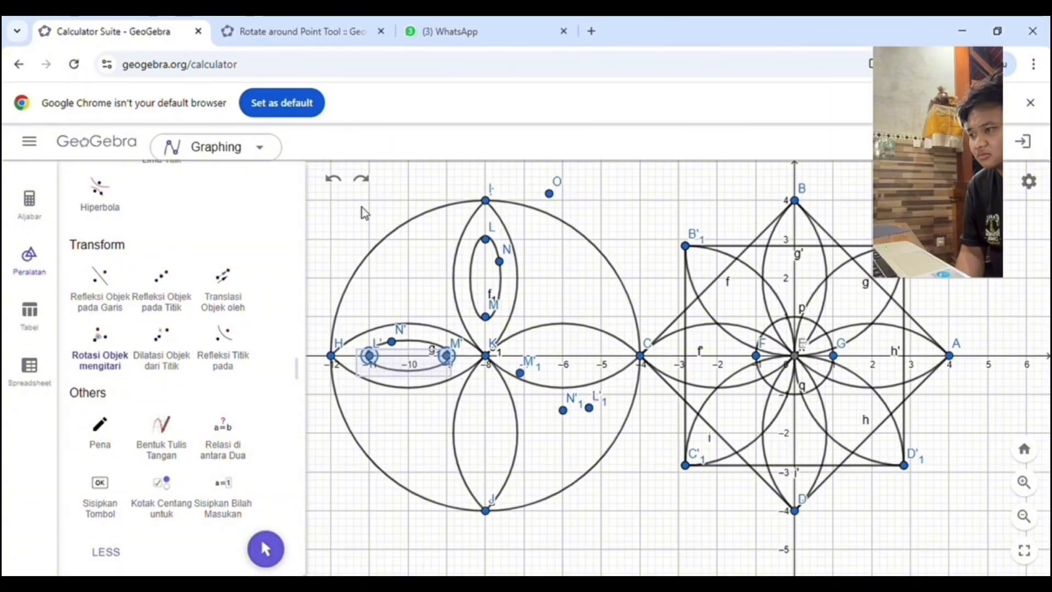
left_click(361, 179)
left_click(113, 341)
left_click(364, 339)
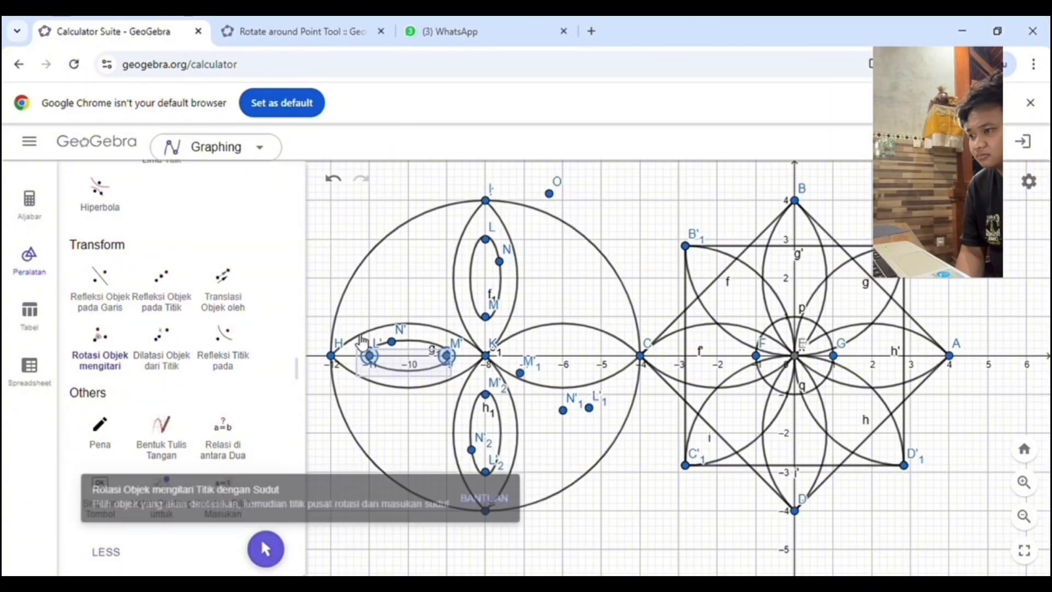
left_click(400, 372)
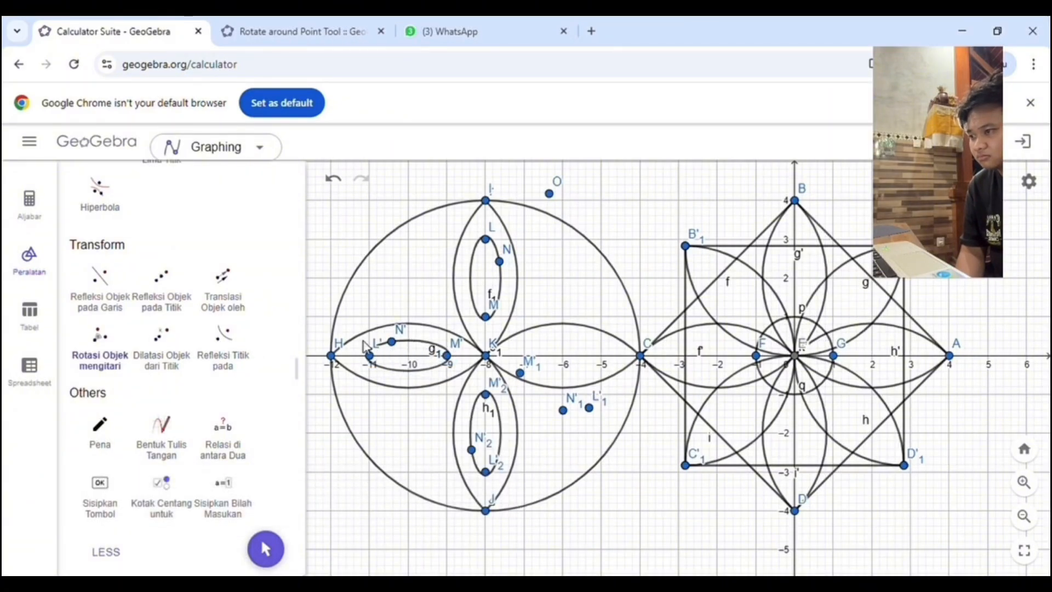
Step: Rotate the ellipse in the petal beside H 180° counterclockwise about K into the petal beside C
left_click(123, 335)
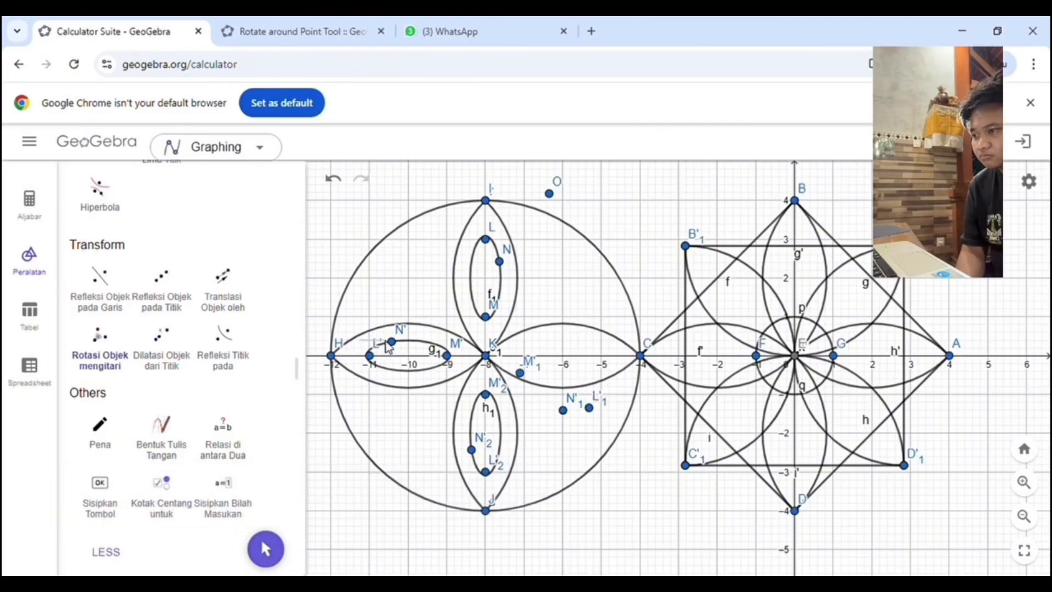
left_click_drag(366, 341, 464, 378)
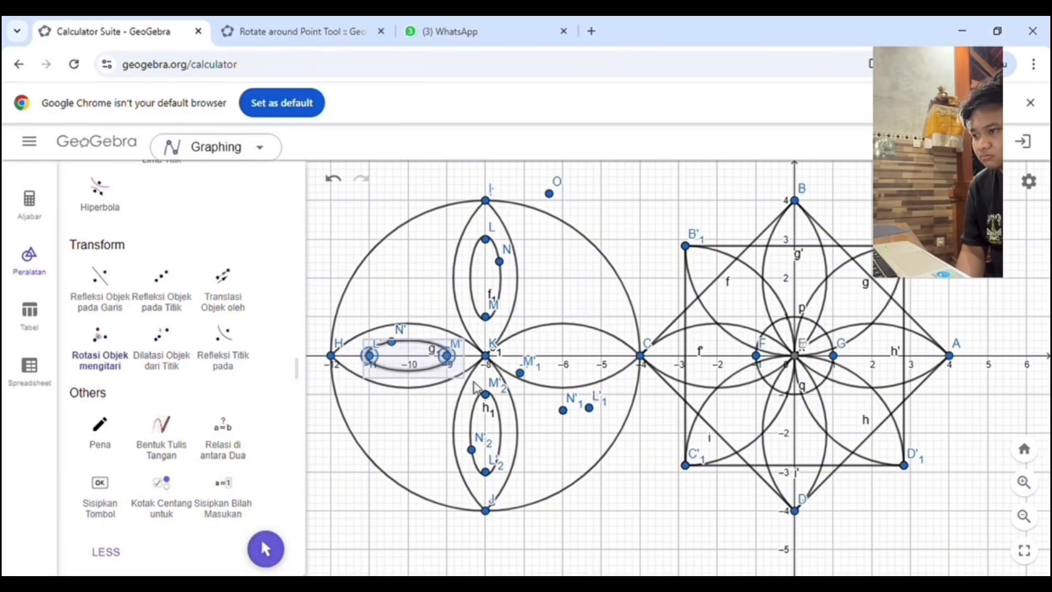
left_click(493, 363)
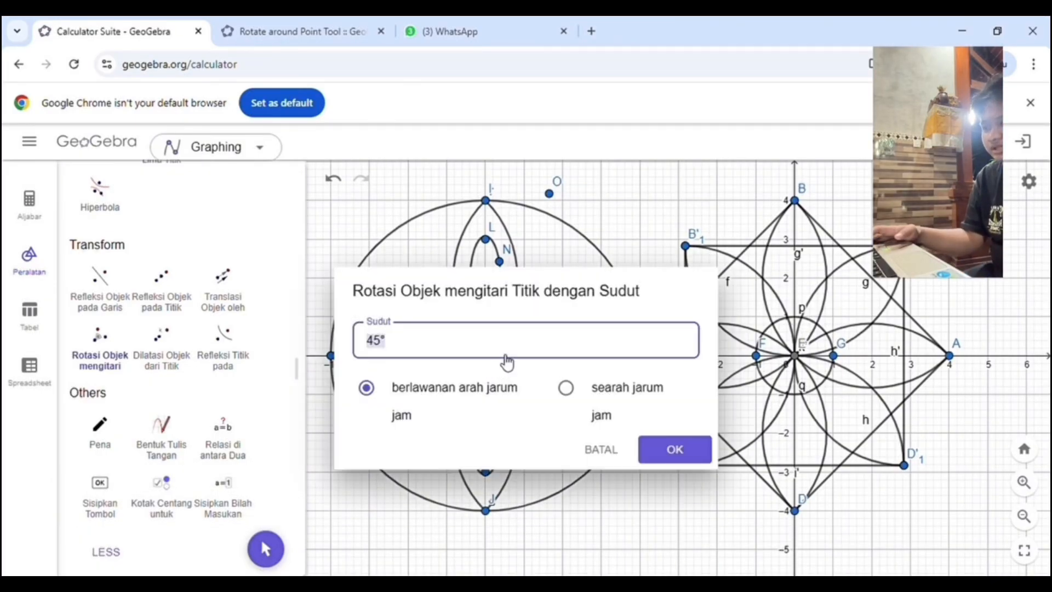
key("BackSpace")
key("BackSpace")
key("BackSpace")
type("180")
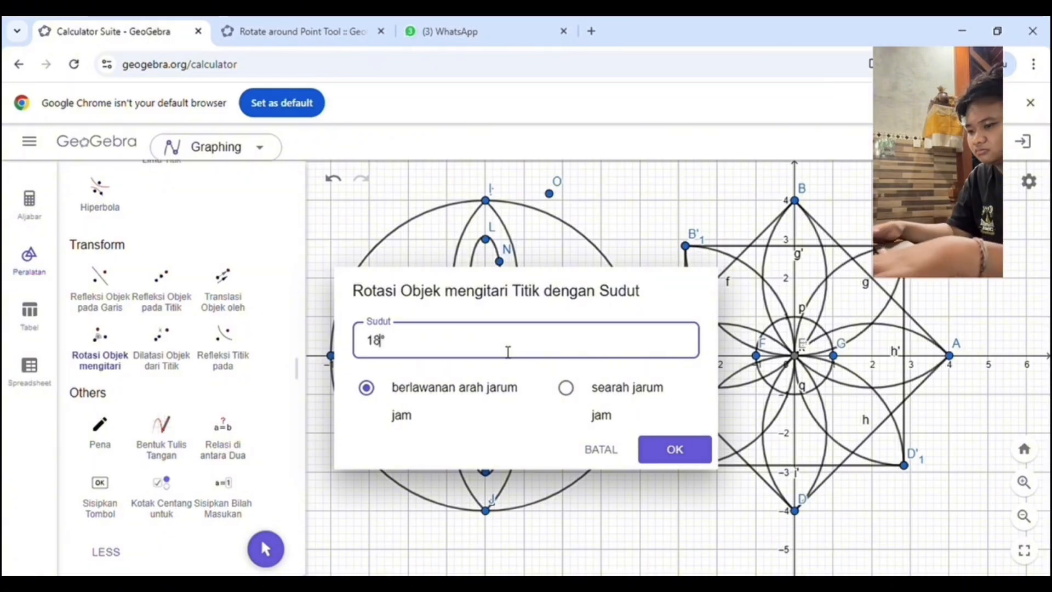
key("Return")
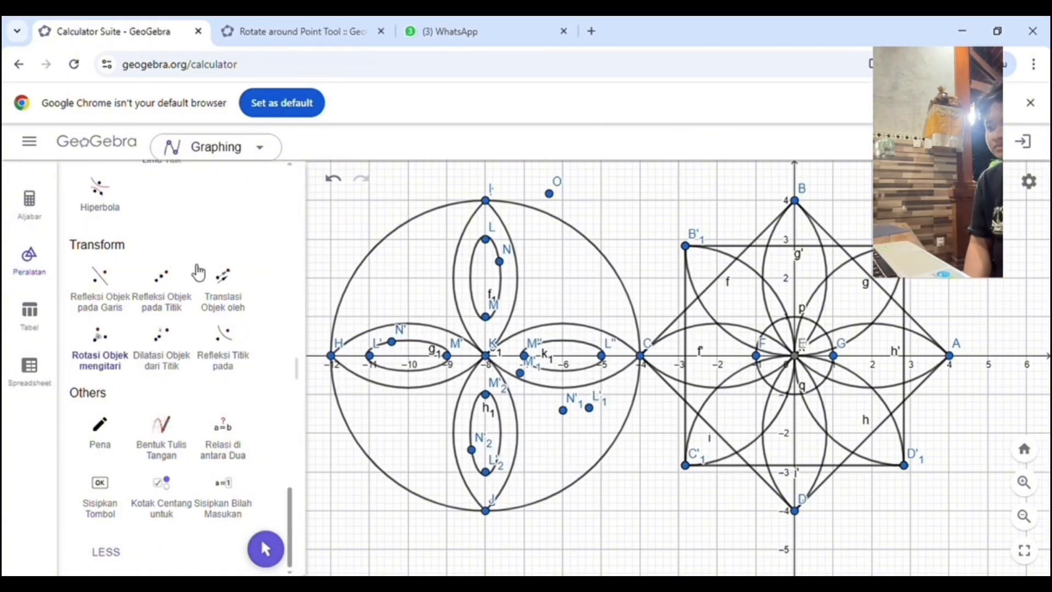
Step: Rotate the entire large-circle motif, petals and inner ellipses included, 45° counterclockwise about K
left_click(104, 356)
left_click_drag(325, 194, 655, 527)
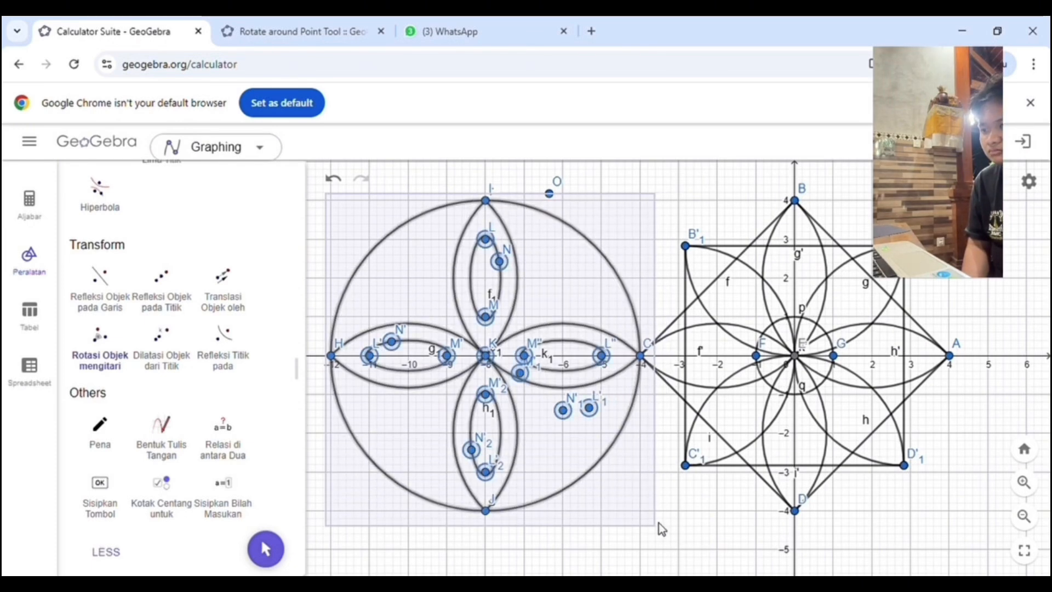
left_click(485, 356)
key("Return")
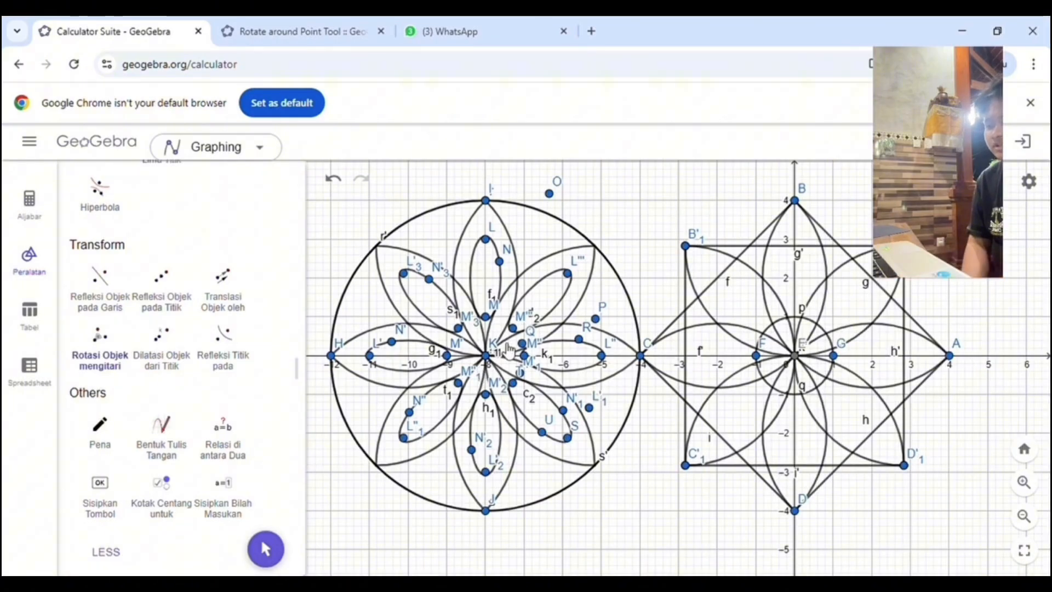
Step: Draw the closed segment outline (0,0), (1,2), (2,2), (2,1), plus segments from (1,2) to (0,3) and from (2,1) to (3,0)
scroll(618, 341, "down", 2)
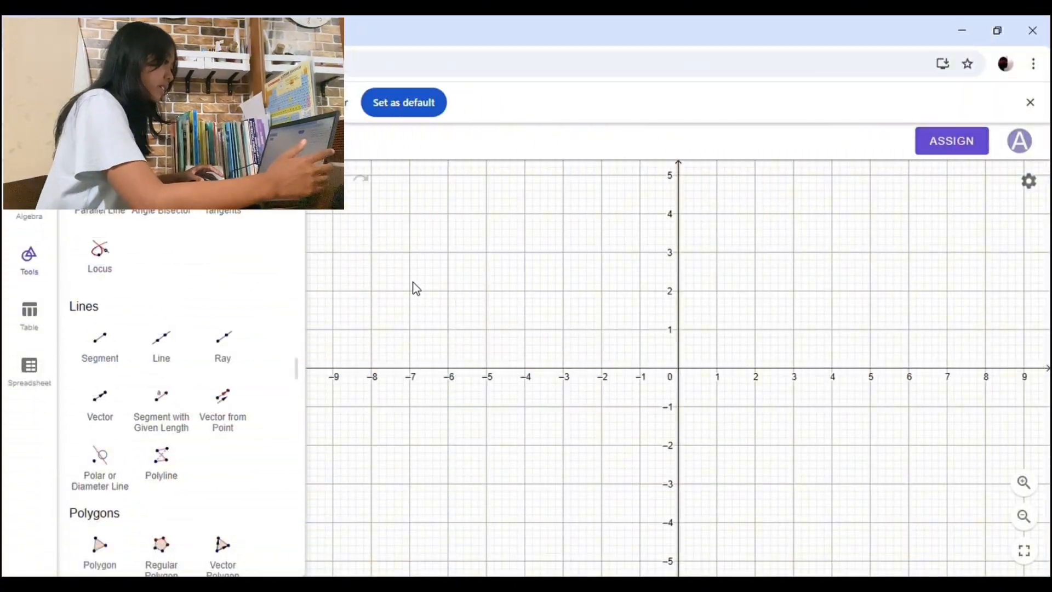
left_click(105, 357)
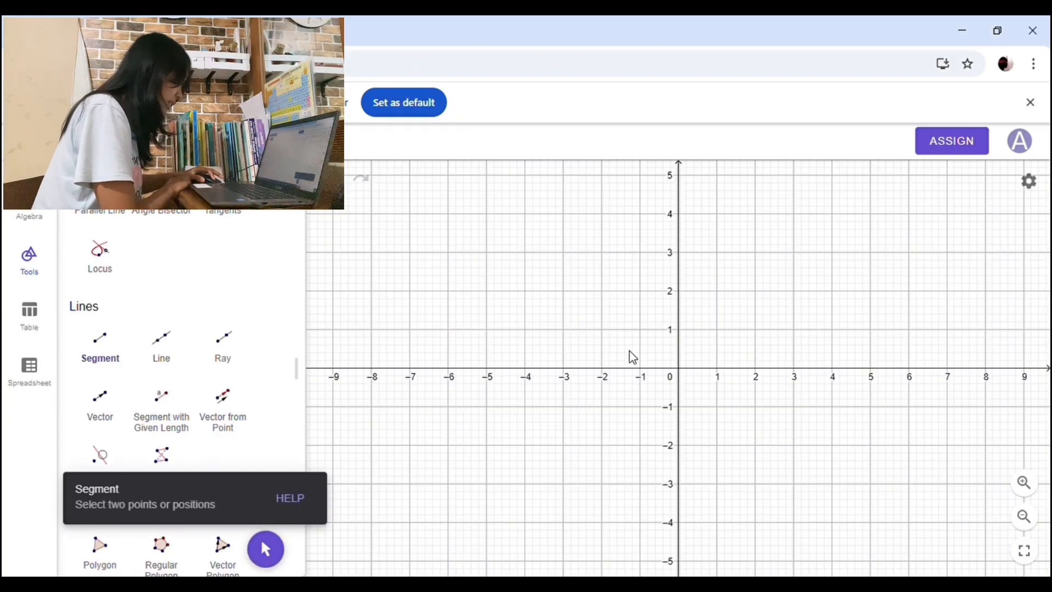
left_click(679, 369)
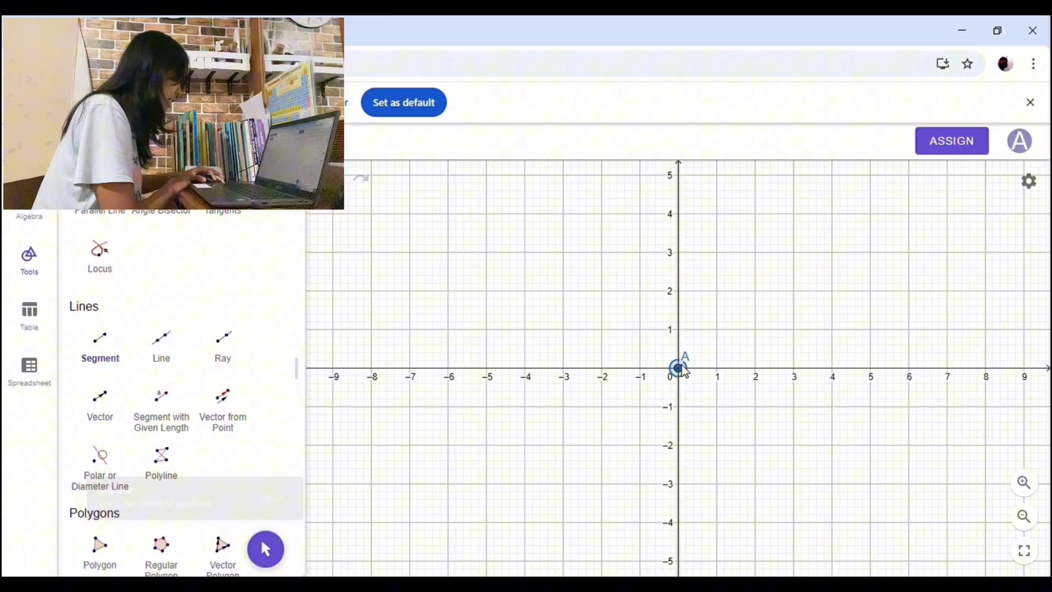
left_click(717, 292)
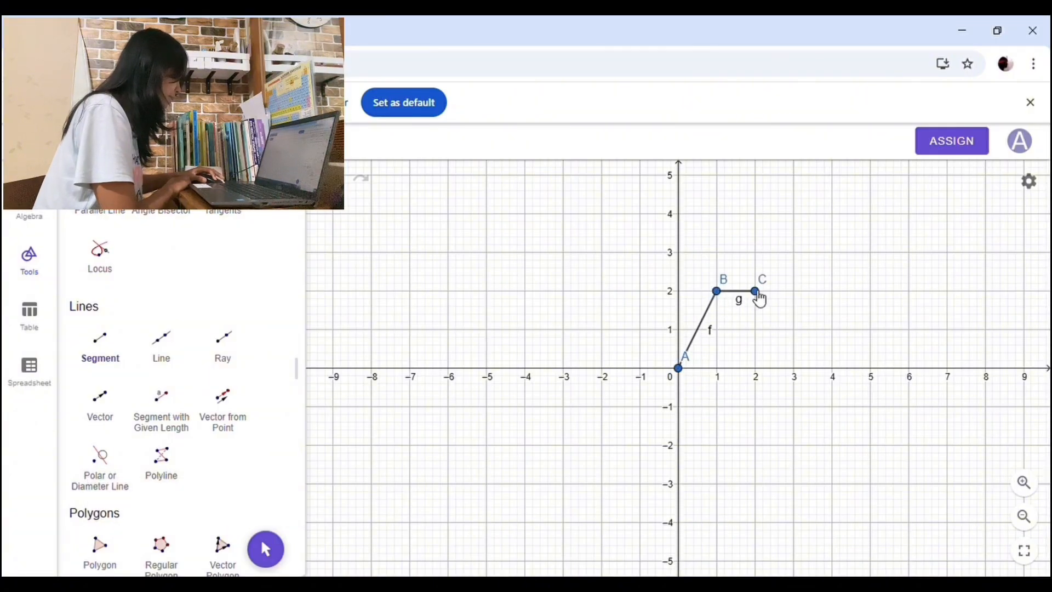
left_click(755, 329)
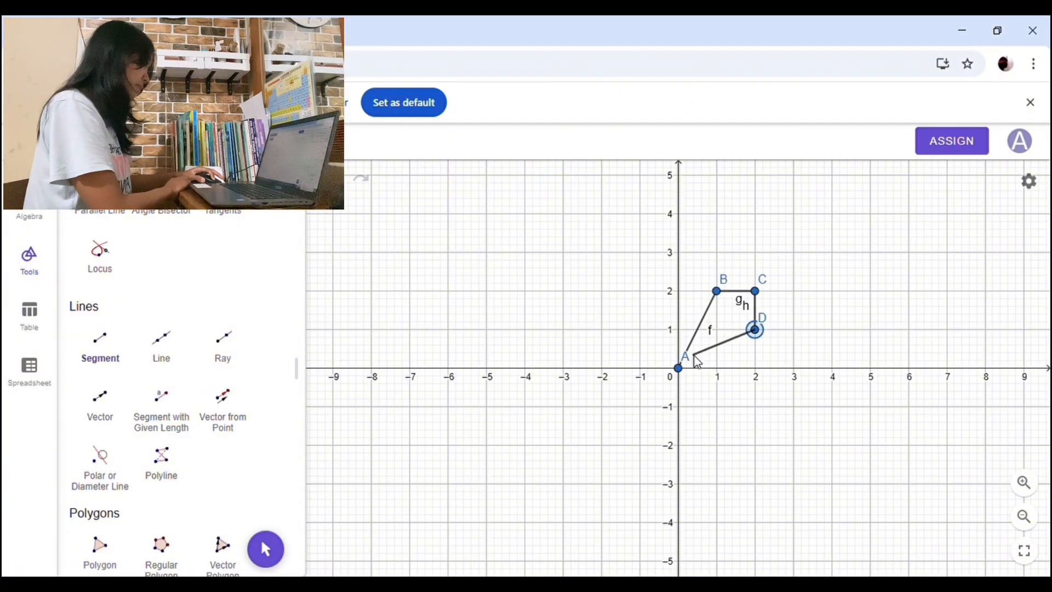
left_click(679, 369)
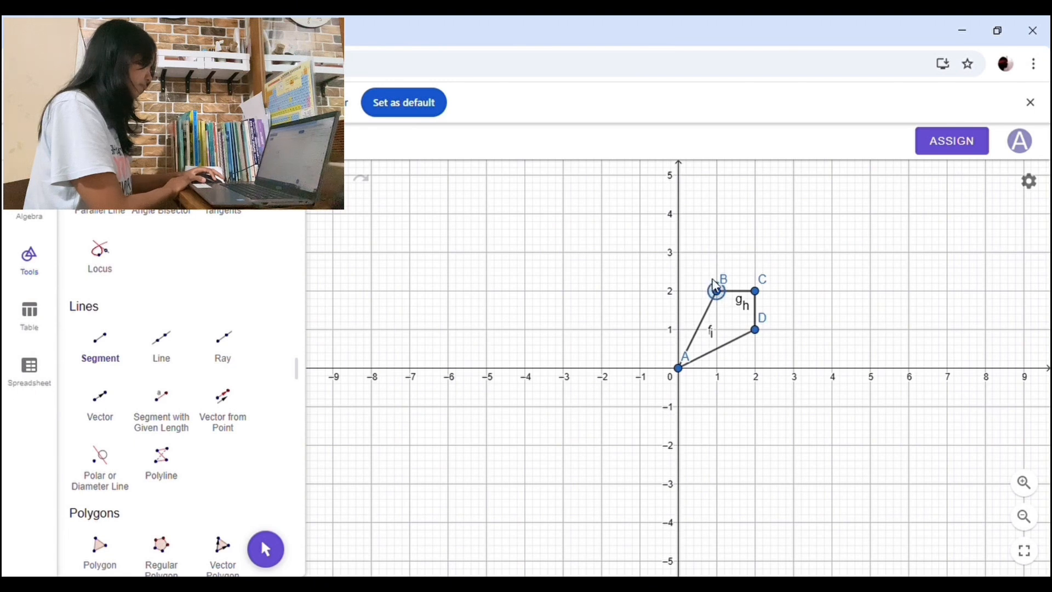
left_click(679, 253)
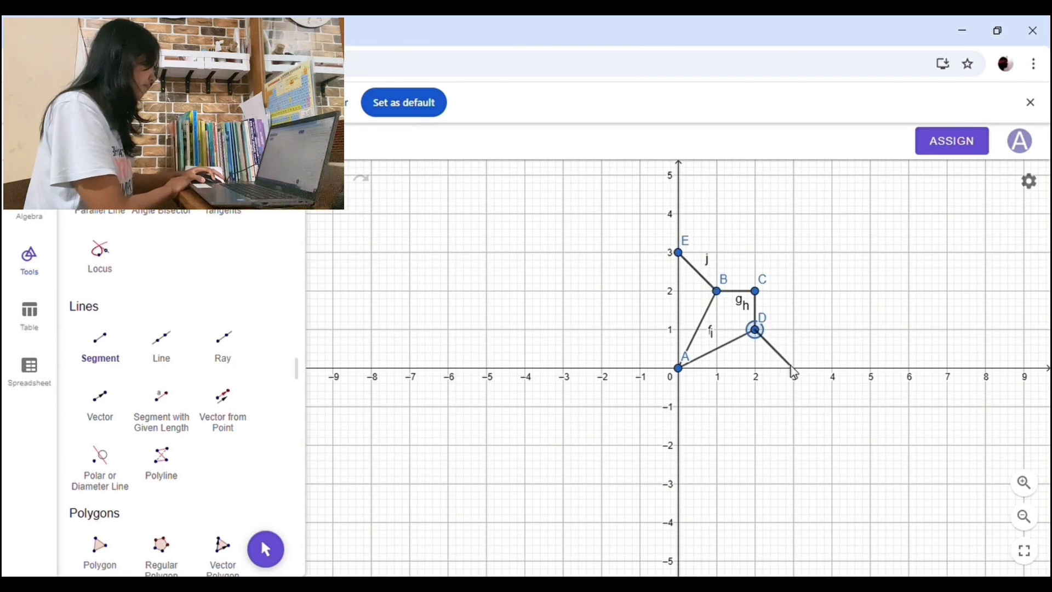
left_click(794, 368)
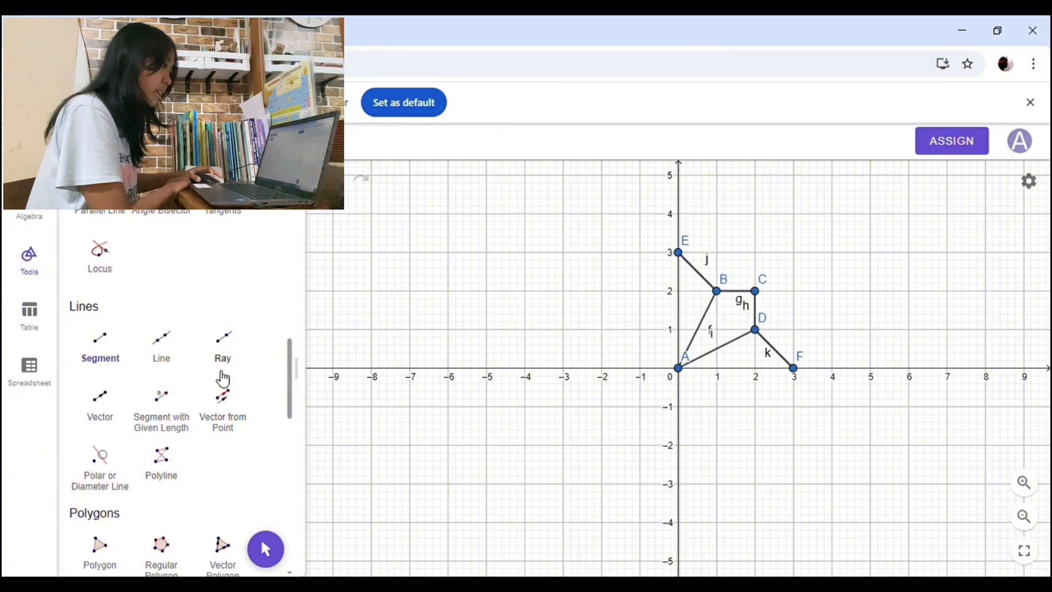
Step: Draw a semicircle from point F at (3,0) to point E at (0,3), curving through the origin
scroll(222, 378, "down", 5)
left_click(240, 406)
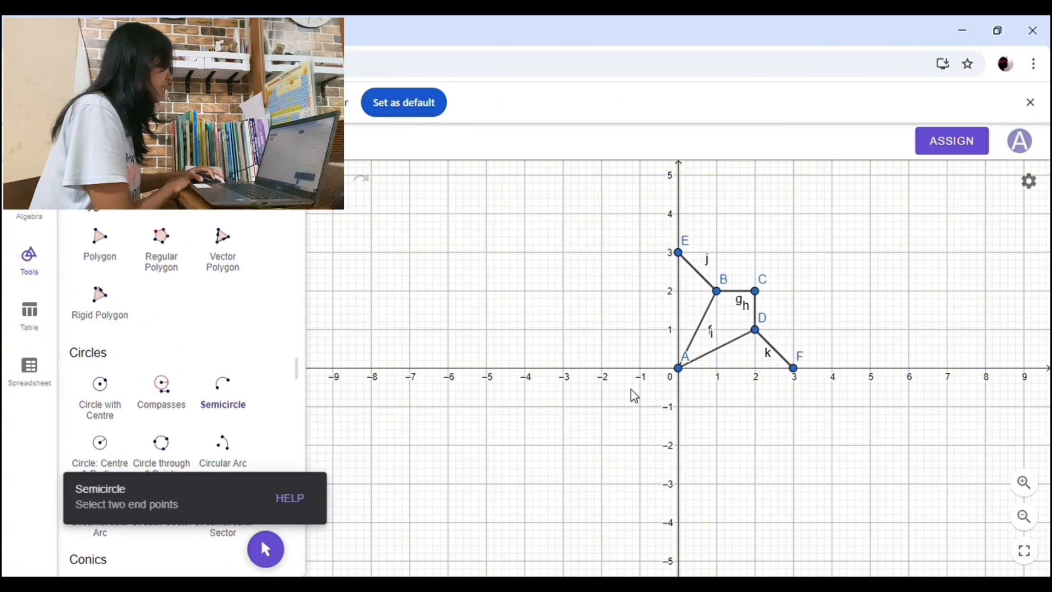
left_click(793, 369)
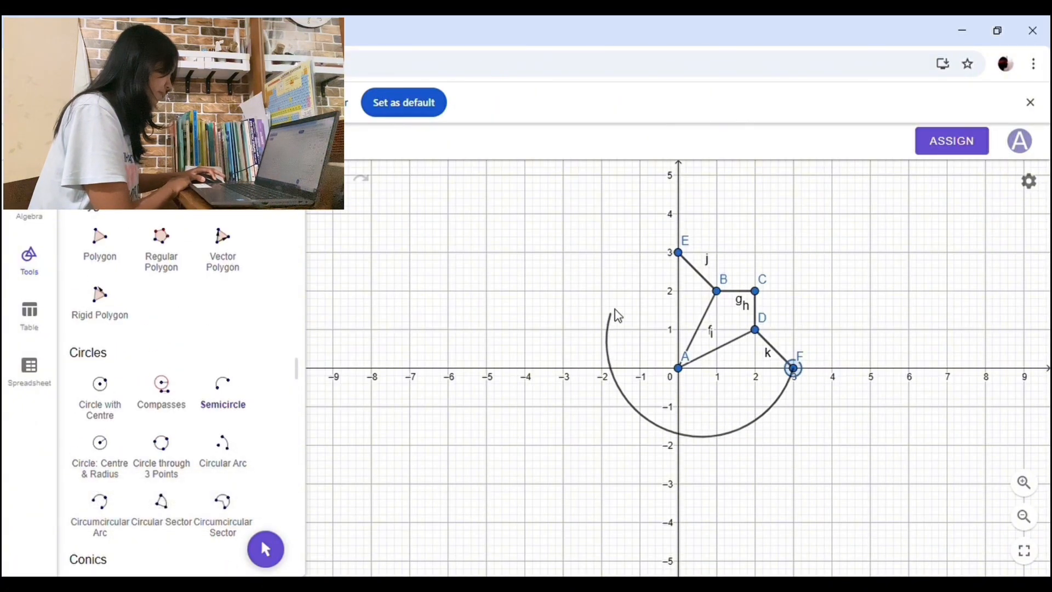
left_click(678, 252)
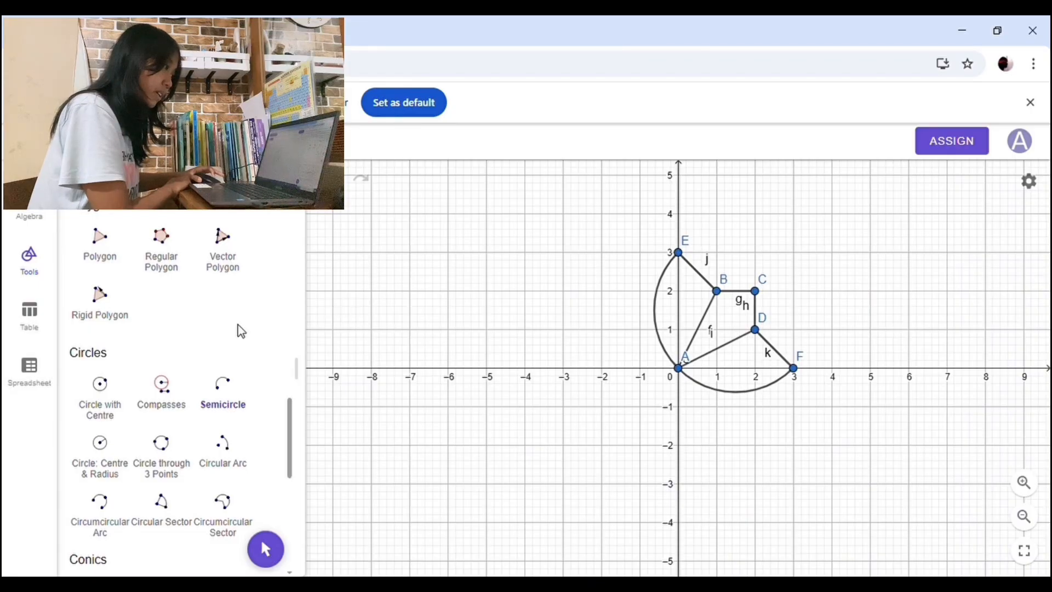
Step: Reflect the whole segment-and-semicircle figure across the y-axis, and both resulting halves across the x-axis
scroll(186, 333, "up", 5)
scroll(115, 335, "up", 4)
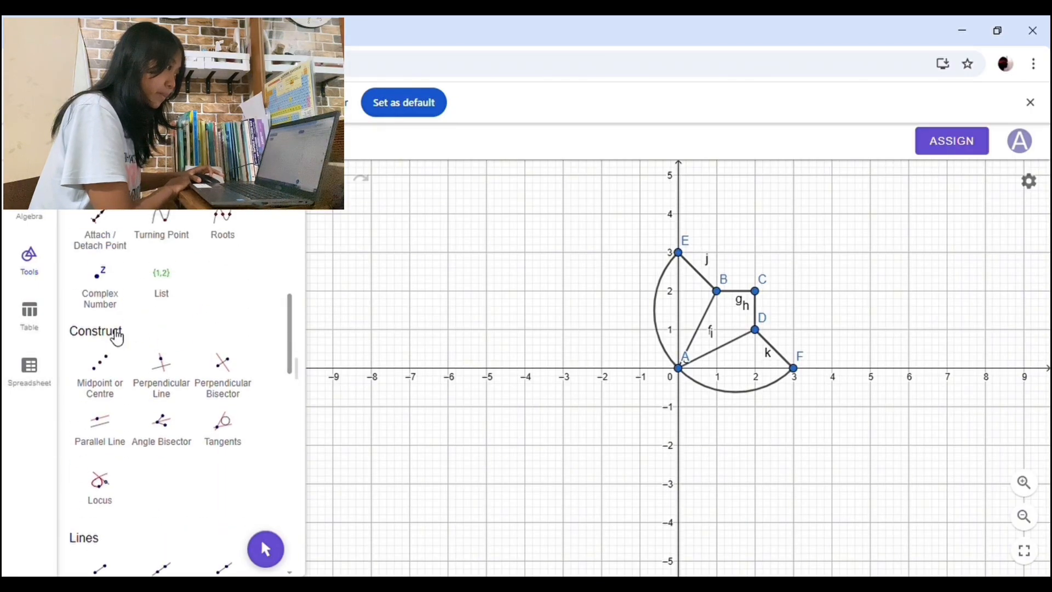
scroll(116, 336, "down", 10)
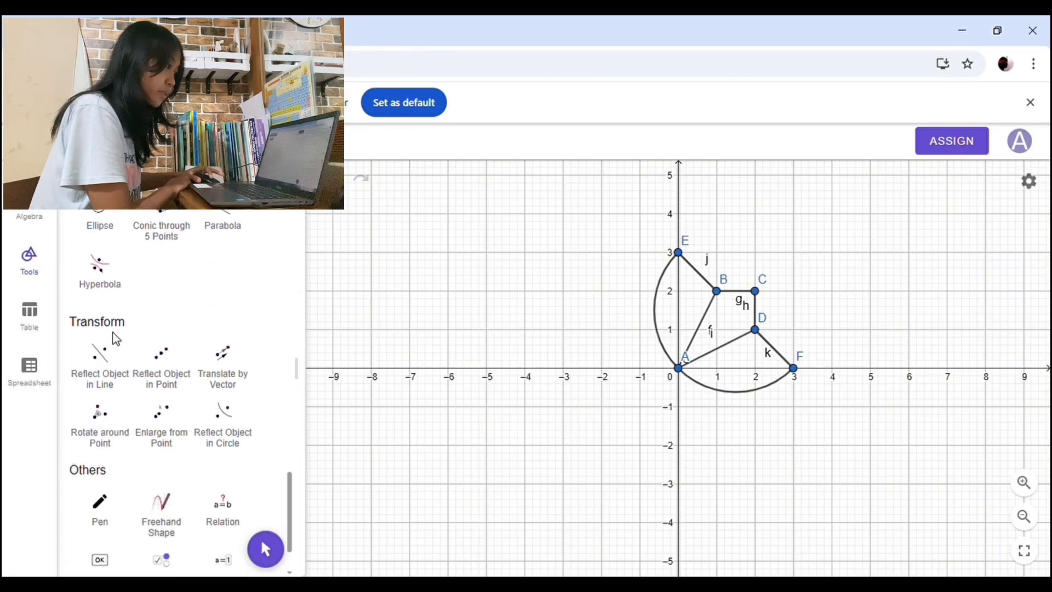
left_click(119, 364)
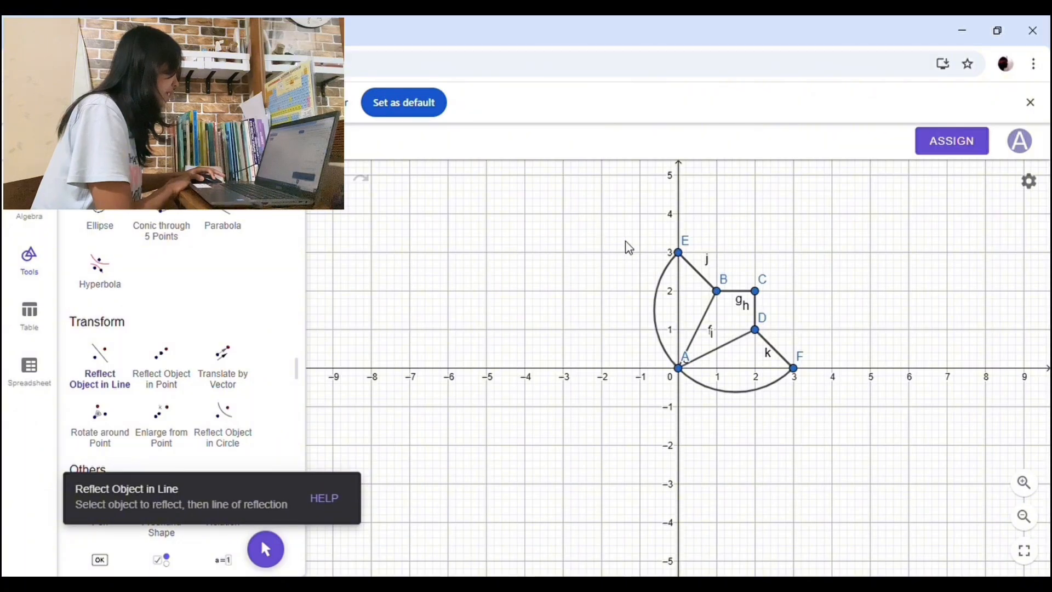
left_click_drag(614, 236, 827, 408)
left_click(681, 303)
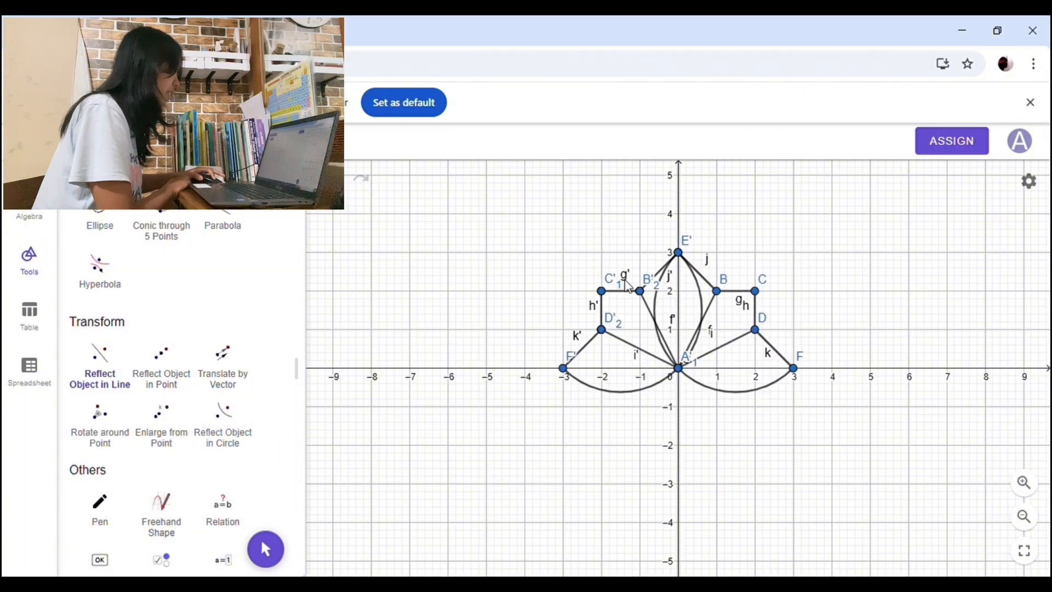
left_click_drag(515, 223, 844, 419)
left_click(740, 369)
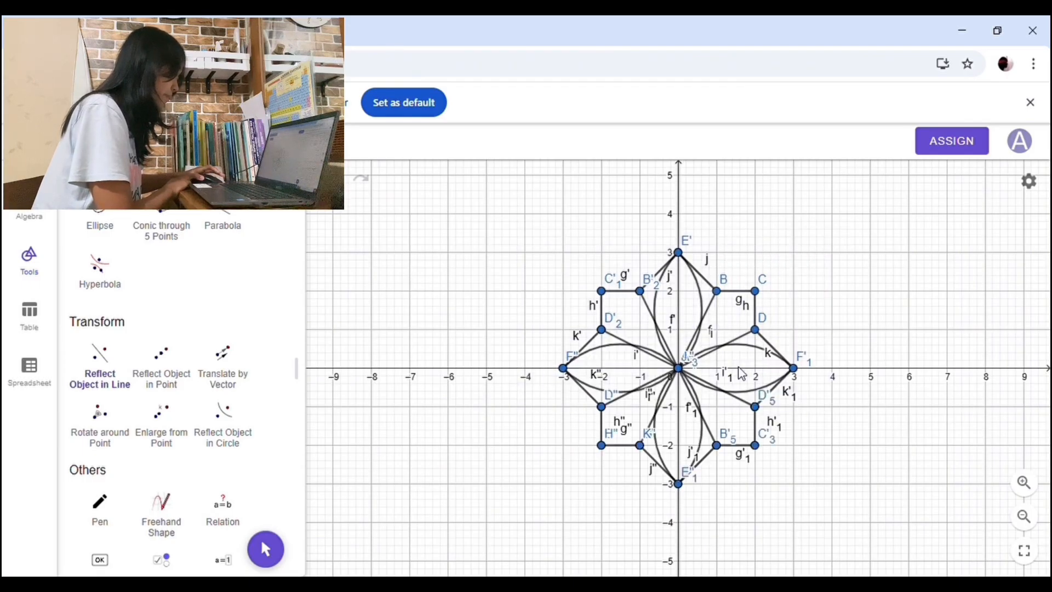
Step: Place a new point on the x-axis at (6,0), in the empty area beside the finished motif
scroll(185, 320, "up", 15)
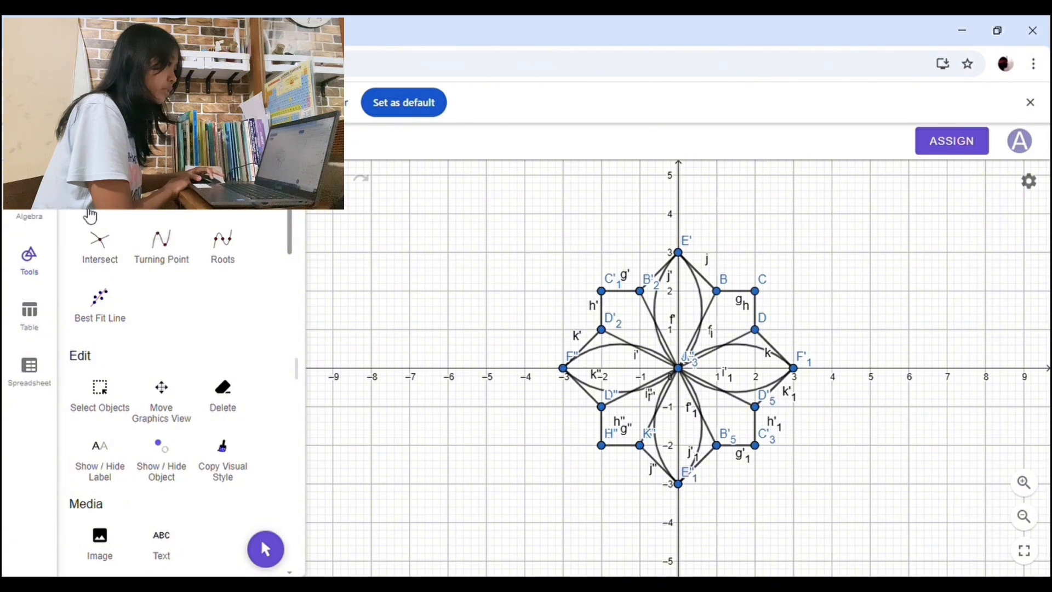
key("Escape")
left_click_drag(802, 335, 518, 285)
left_click(162, 185)
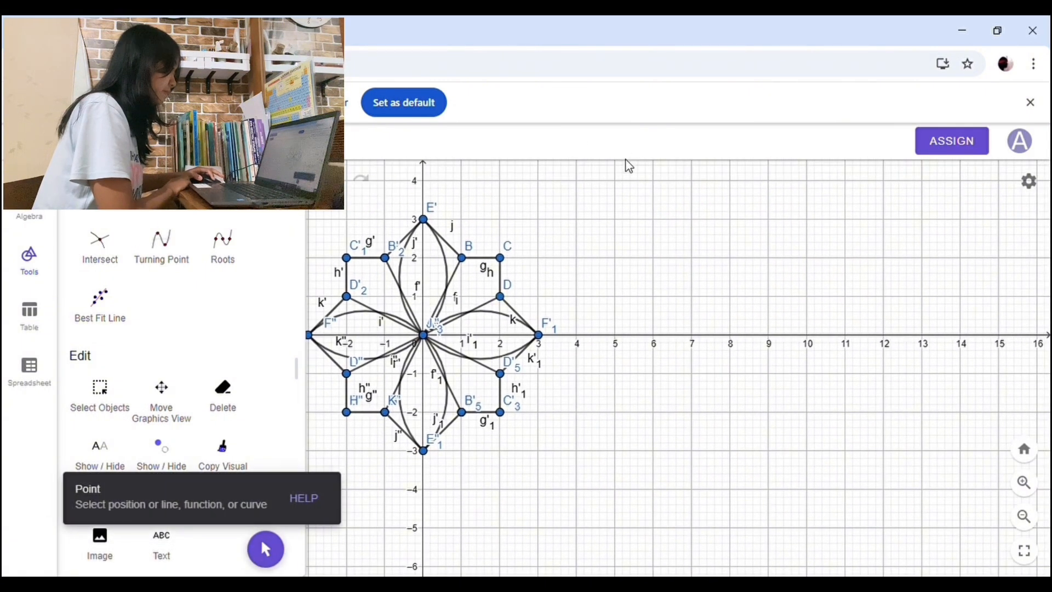
left_click(654, 336)
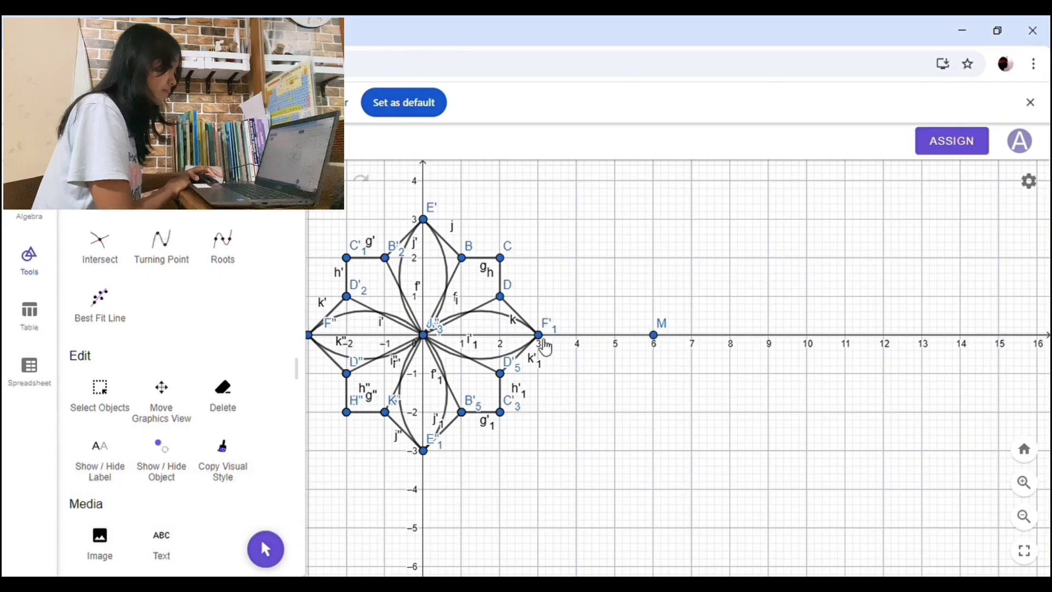
Step: Draw two semicircles curving through M, one from (5,0) to (6,-1) and one from (6,-1) to (7,0)
scroll(204, 344, "down", 15)
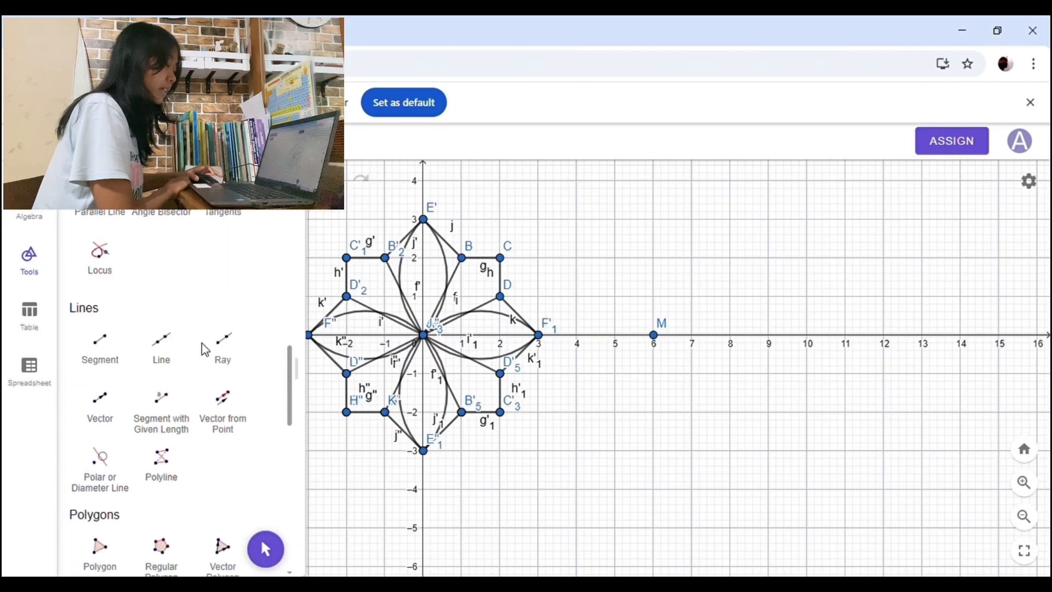
left_click(228, 331)
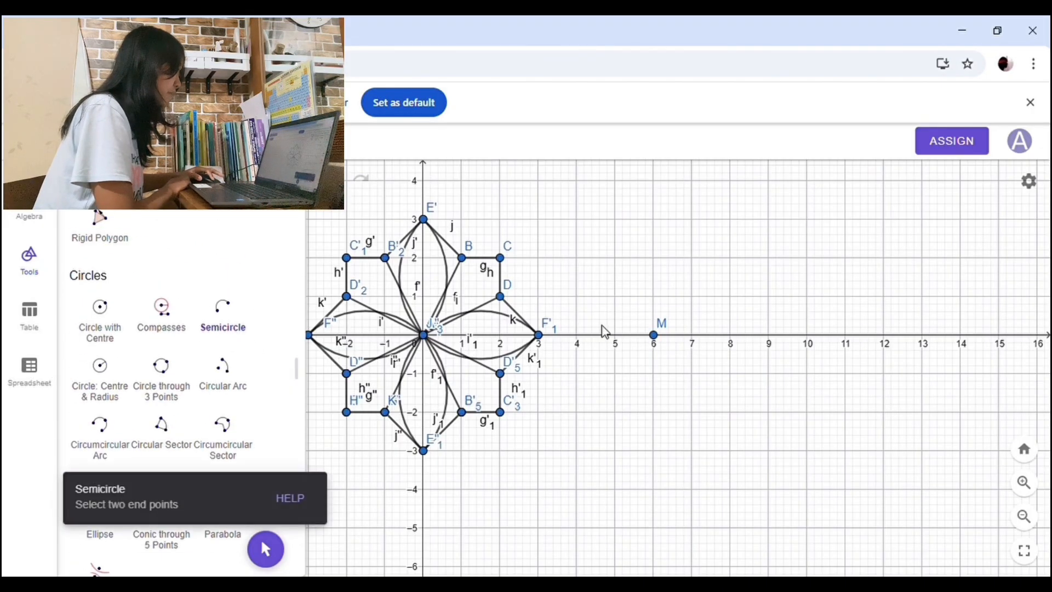
left_click(615, 335)
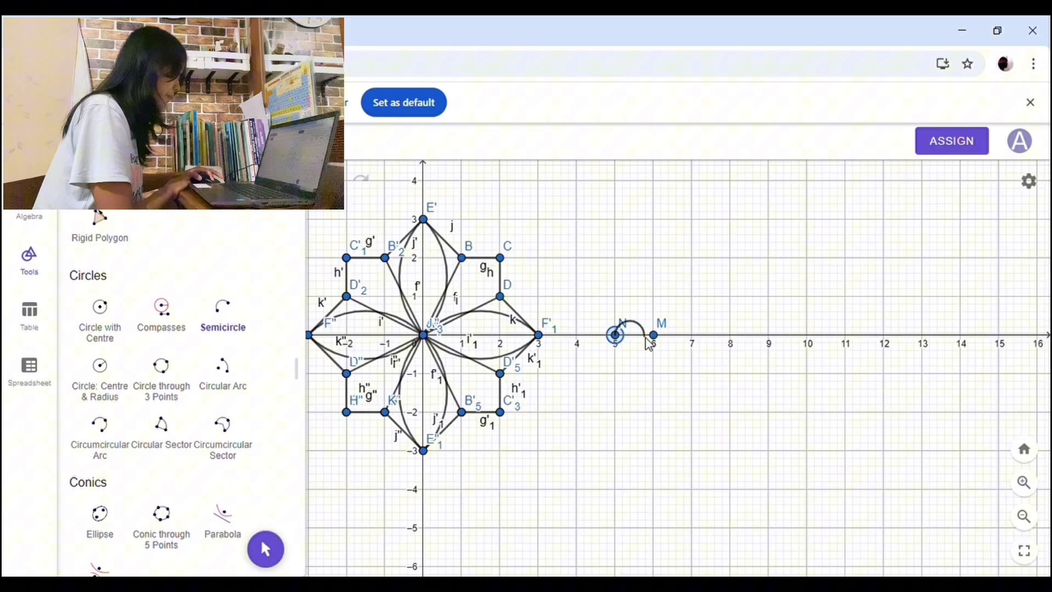
left_click(655, 373)
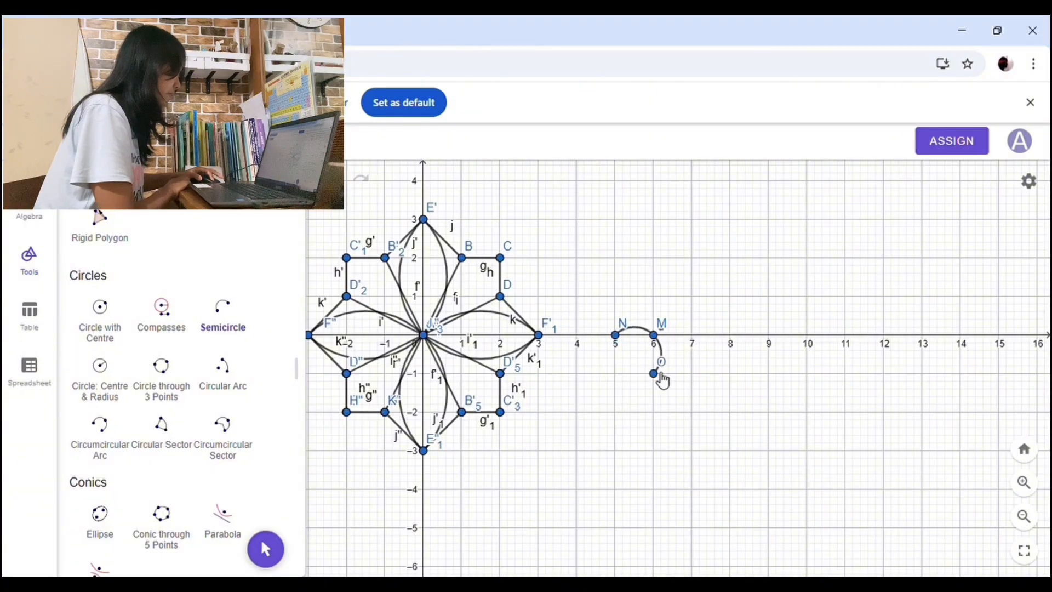
left_click(693, 337)
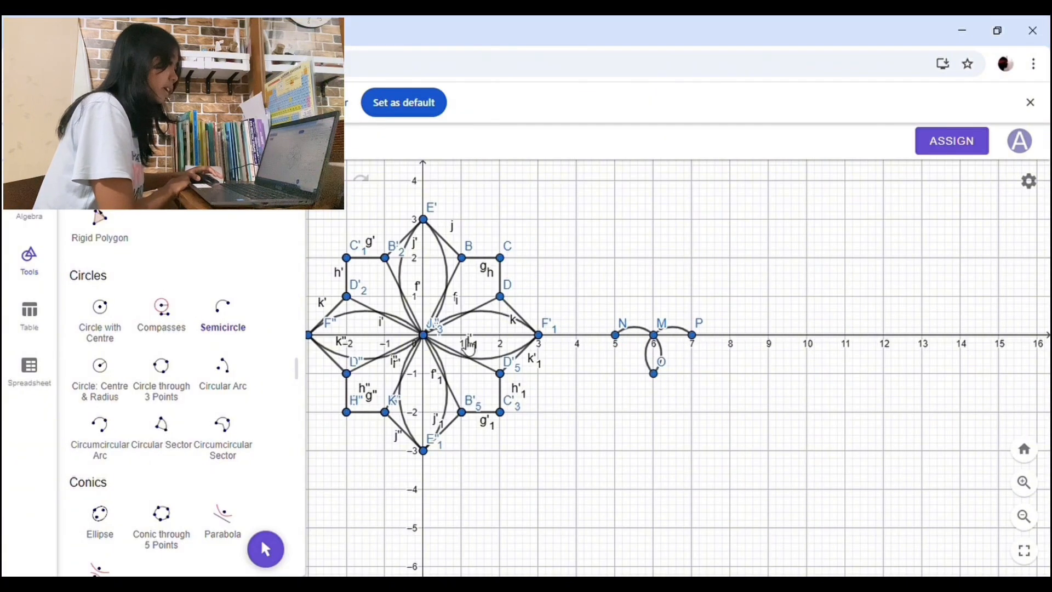
Step: Enlarge the two semicircles and their points from point M to twice their size
scroll(205, 363, "down", 6)
scroll(204, 363, "down", 1)
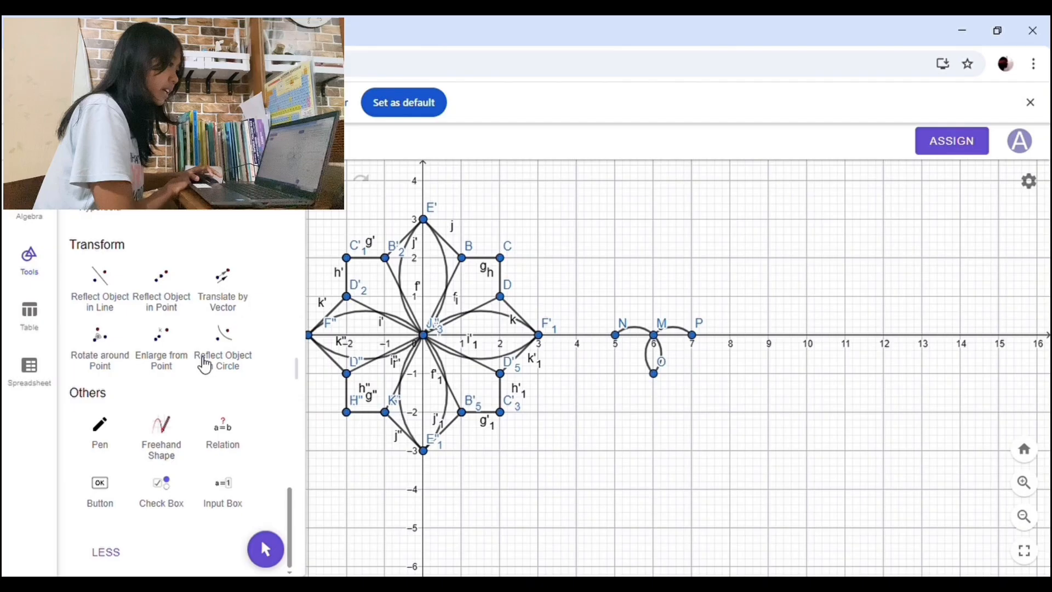
left_click(152, 350)
left_click_drag(591, 281, 626, 290)
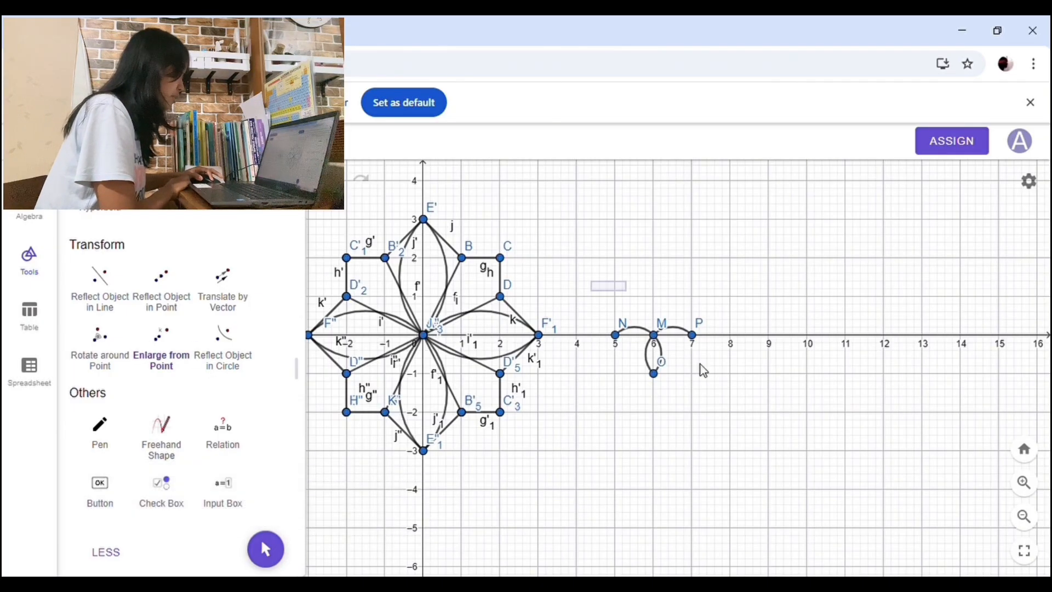
left_click_drag(700, 364, 719, 400)
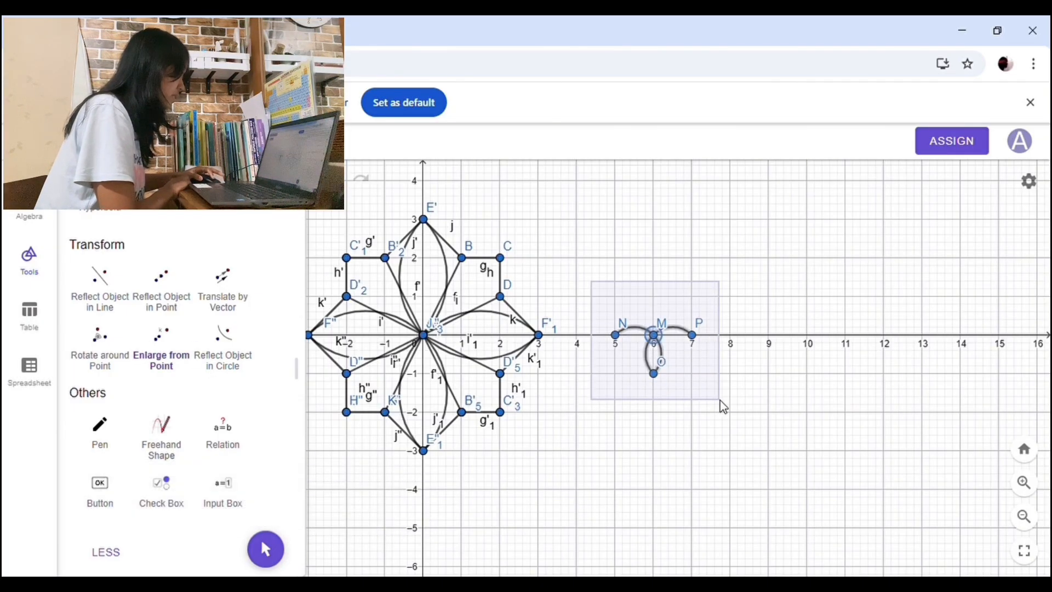
left_click(661, 339)
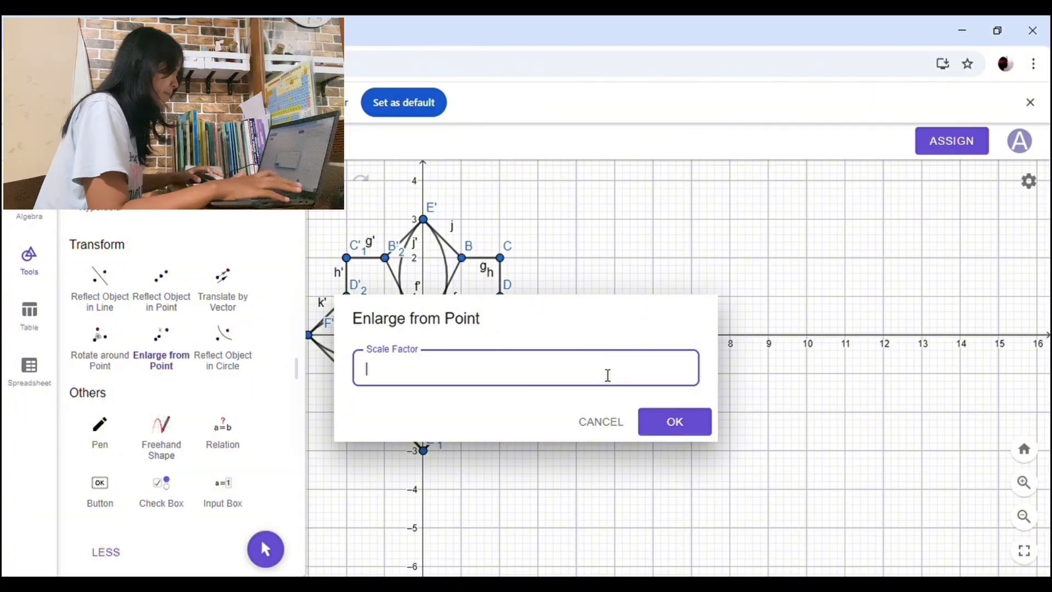
left_click(685, 429)
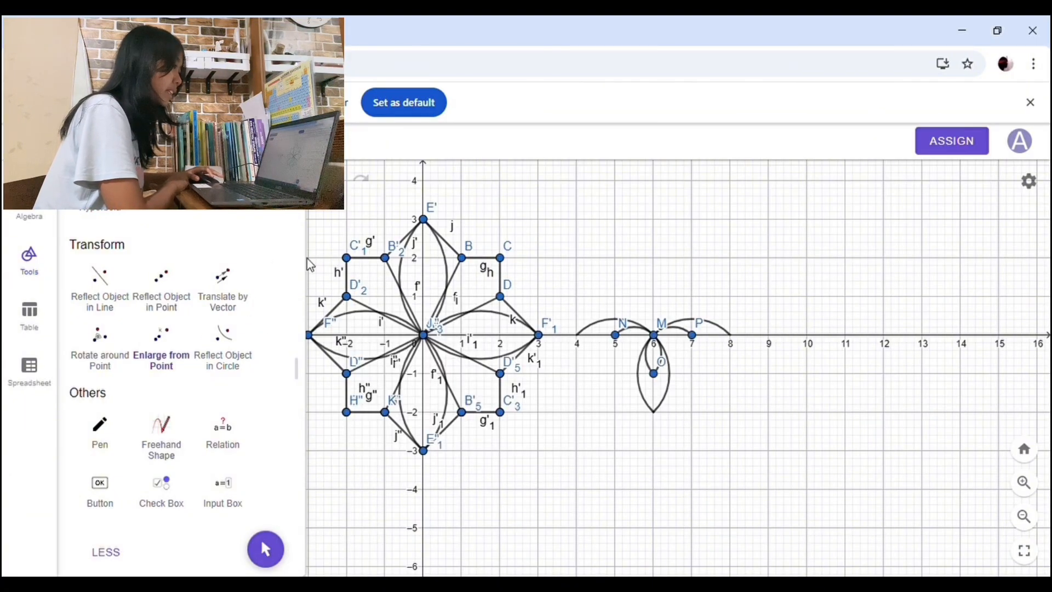
Step: Draw four connected semicircles joining (4,0), (5,-1), (6,-2), (7,-1) and (8,0) in sequence
scroll(217, 314, "up", 6)
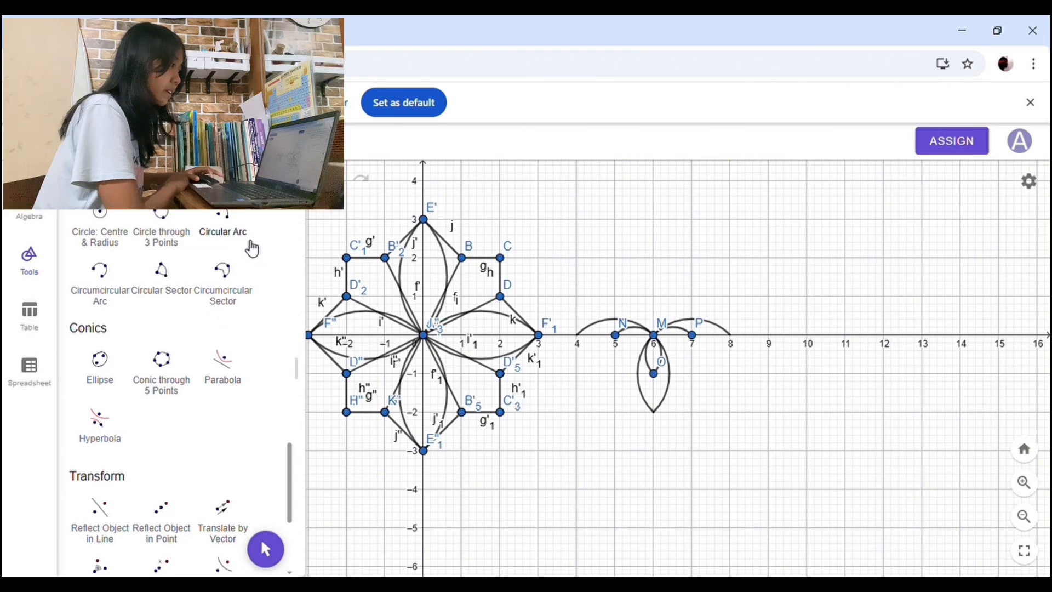
left_click(239, 308)
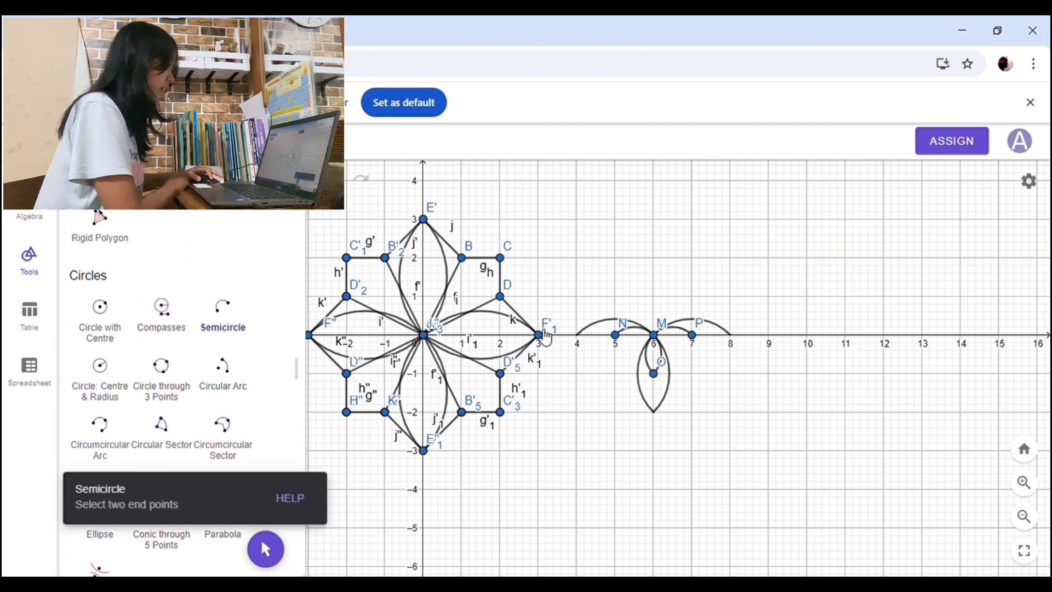
left_click(577, 334)
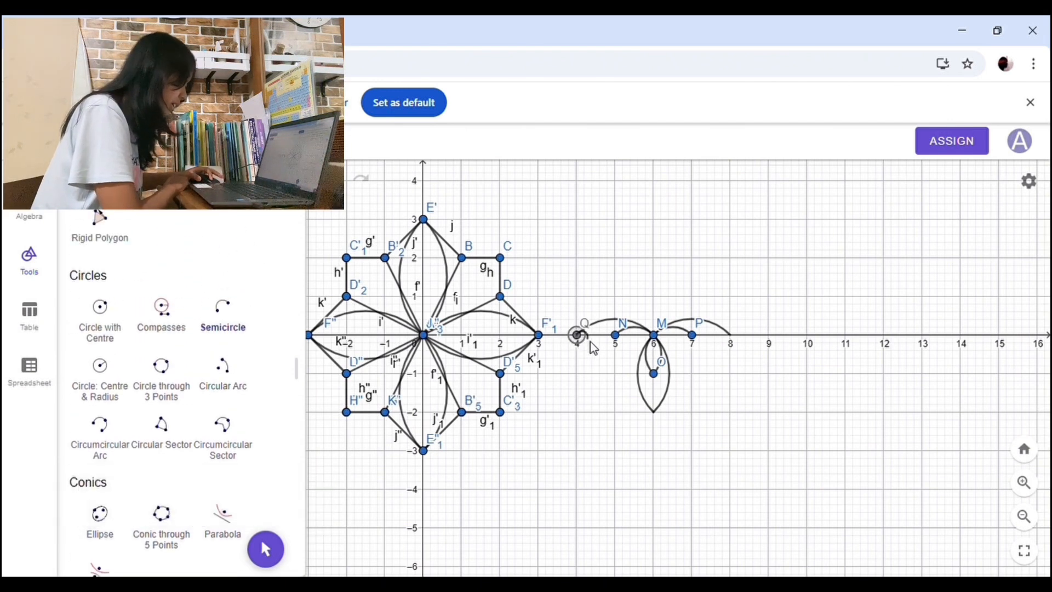
left_click(615, 374)
left_click(615, 373)
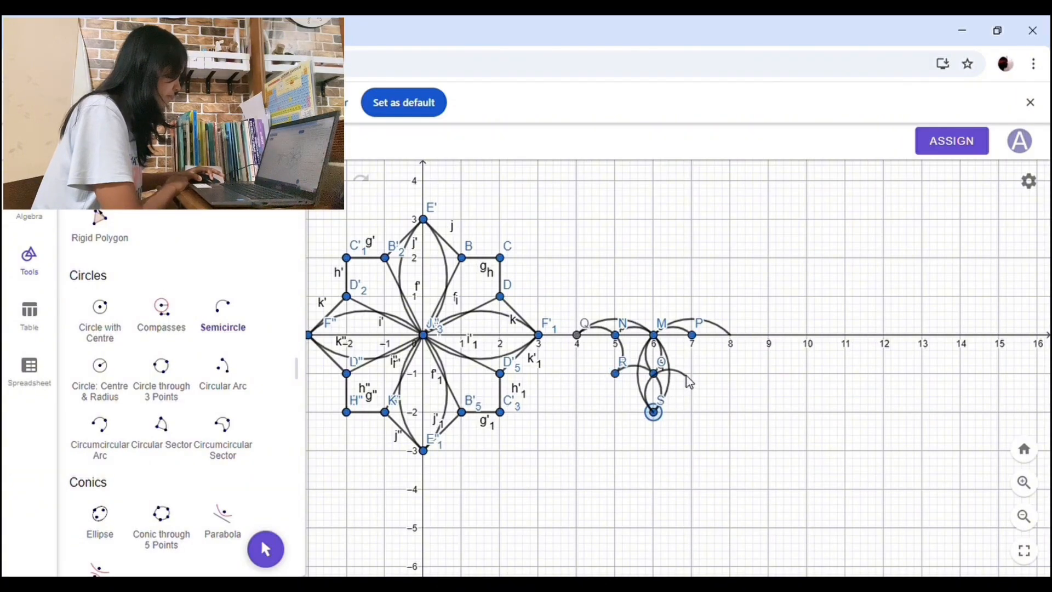
left_click(731, 334)
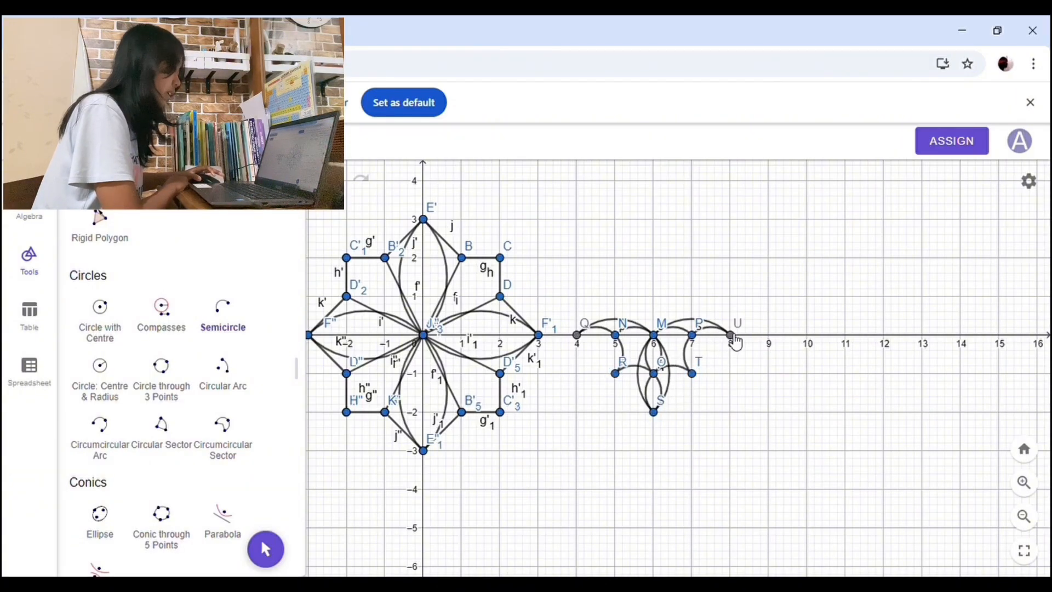
scroll(233, 331, "down", 5)
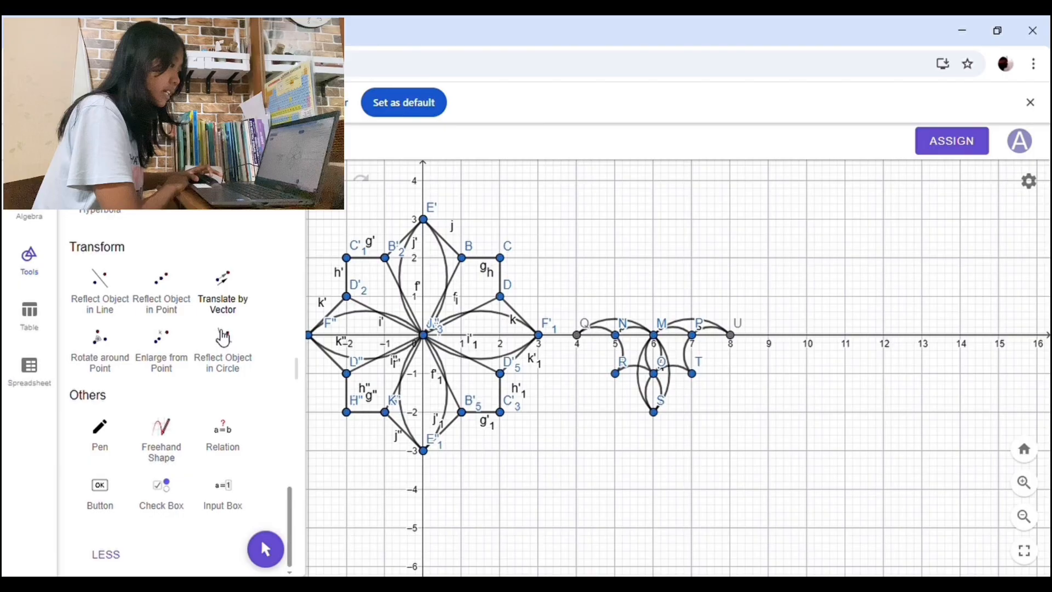
Step: Enlarge all the semicircles and points of the motif from point M with scale factor 1,5
left_click(186, 337)
left_click_drag(566, 269, 759, 429)
left_click(657, 335)
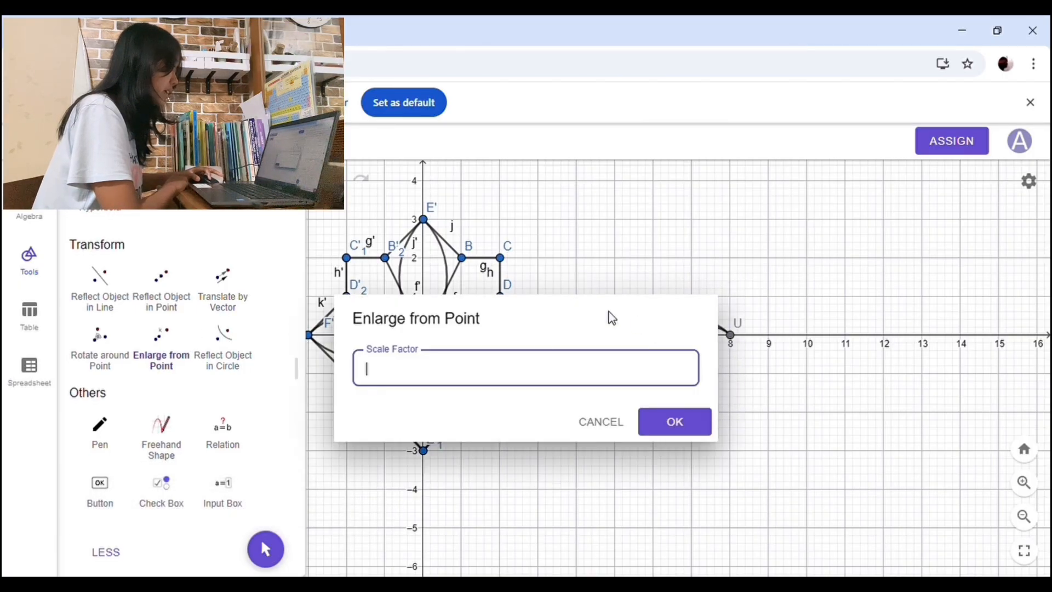
type("1,5")
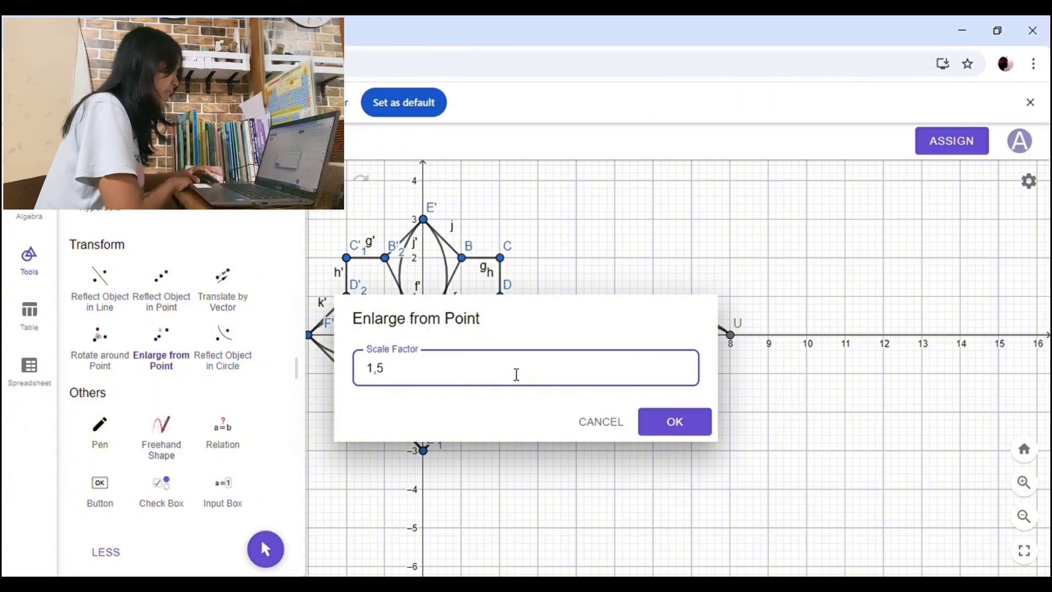
left_click(678, 431)
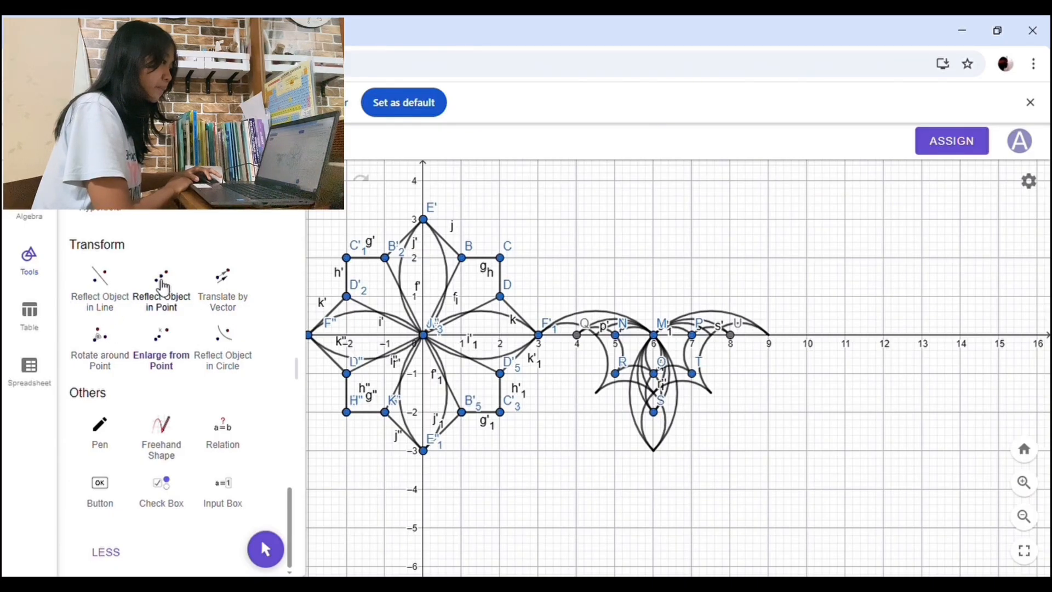
Step: Rotate the whole semicircle motif, including its enlarged copies, by 180° anticlockwise around point M
left_click(116, 353)
left_click_drag(536, 252, 785, 454)
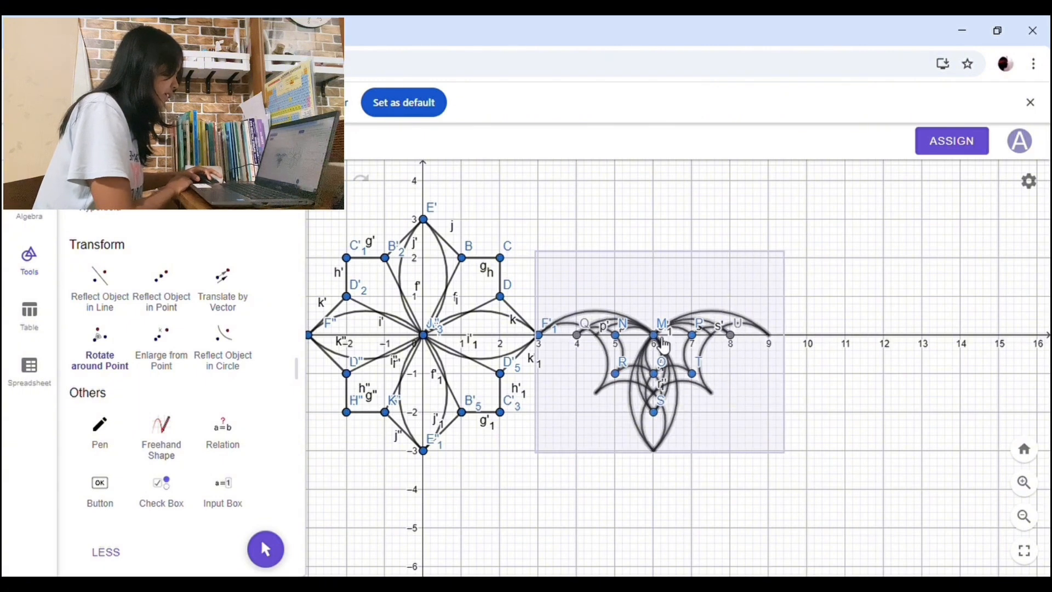
left_click(659, 338)
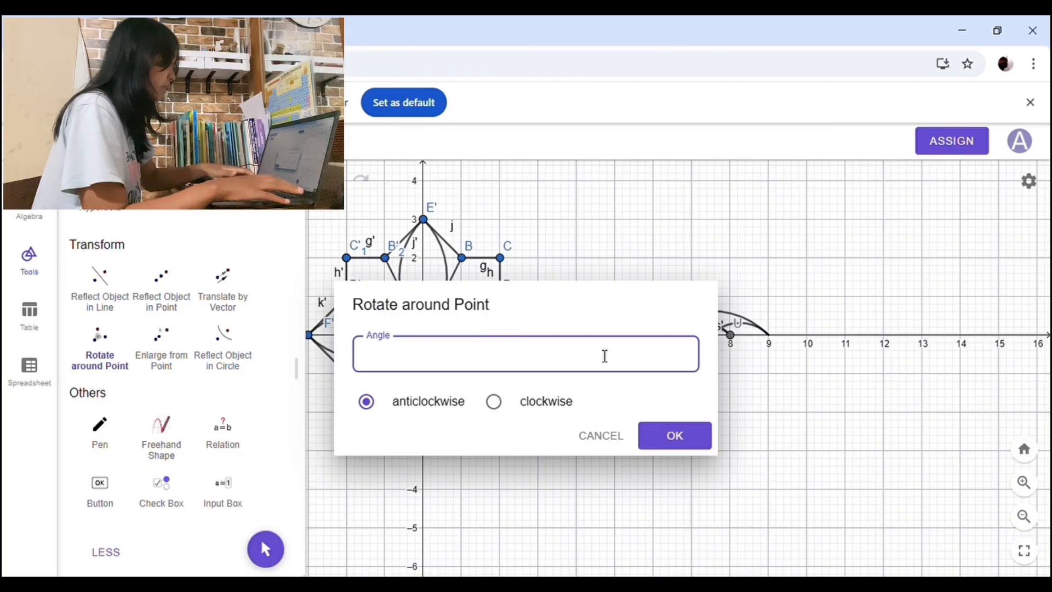
type("180")
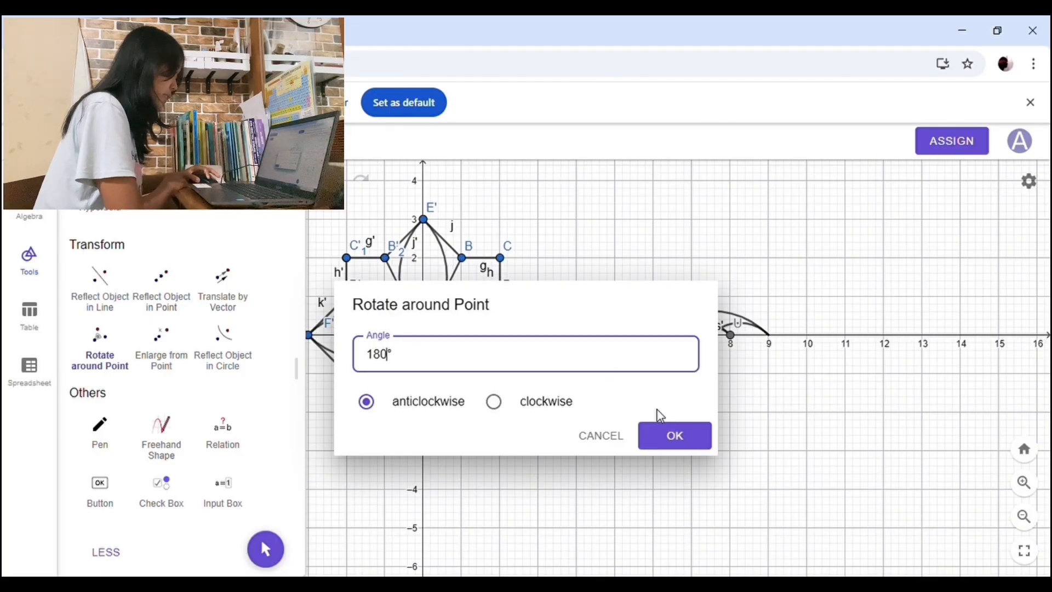
left_click(677, 436)
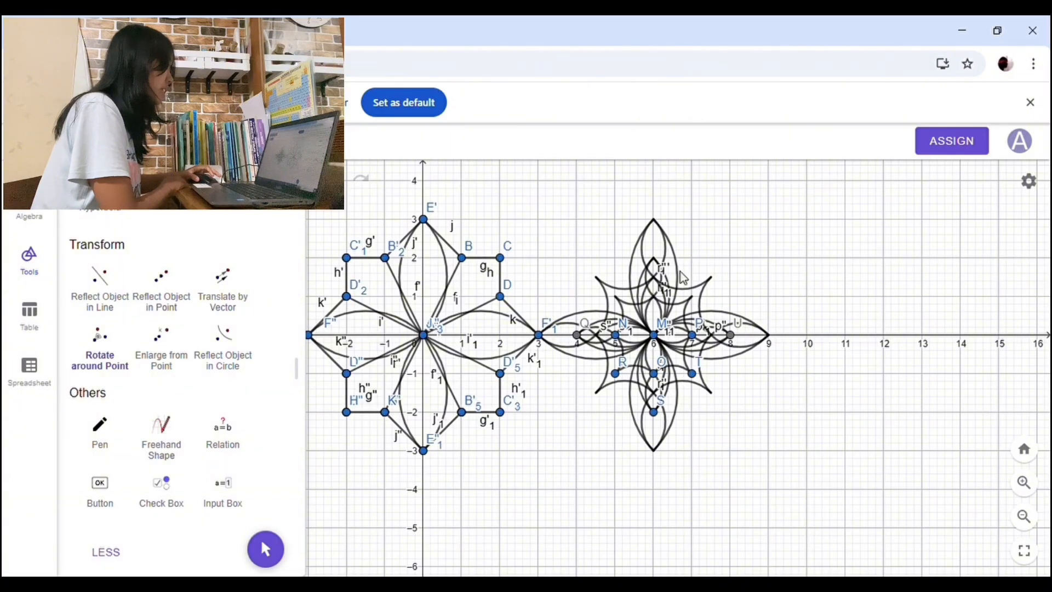
Step: Draw a horizontal vector from (14,-8) to (2,-8) in the empty area below the motifs
scroll(562, 245, "down", 2)
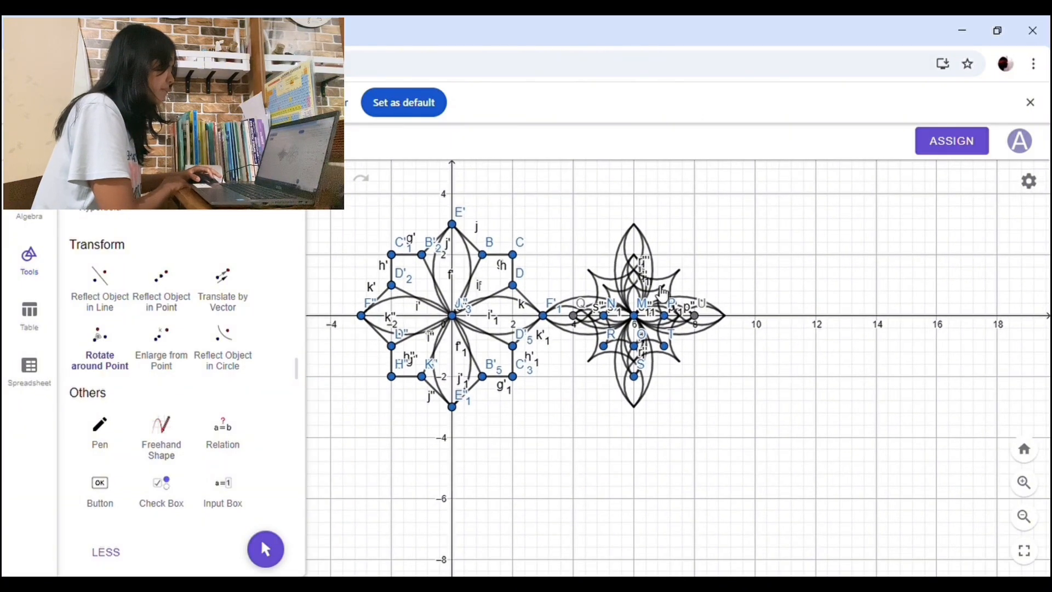
scroll(654, 307, "down", 1)
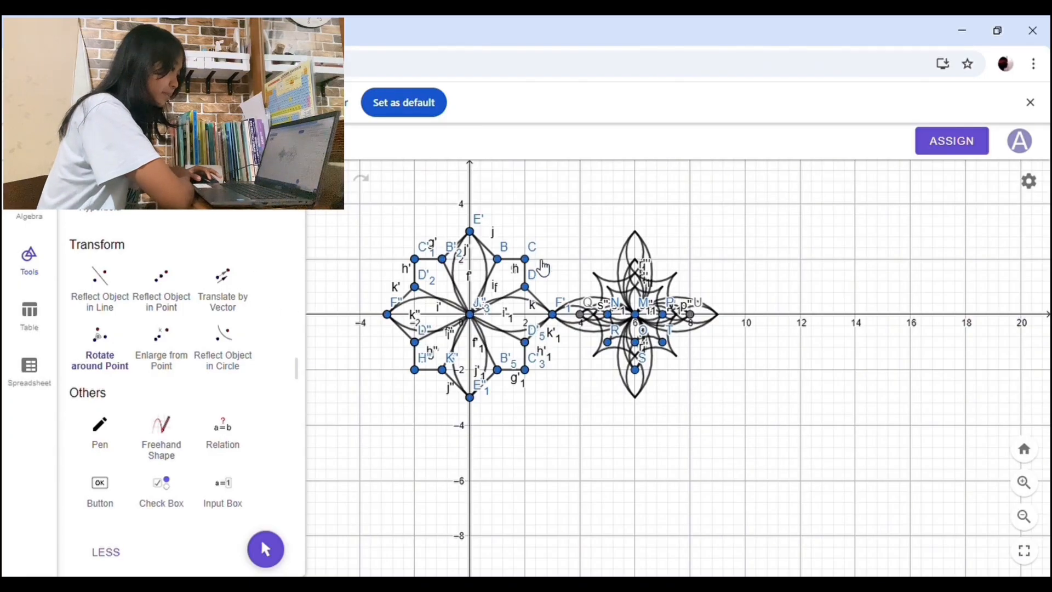
scroll(630, 329, "up", 3)
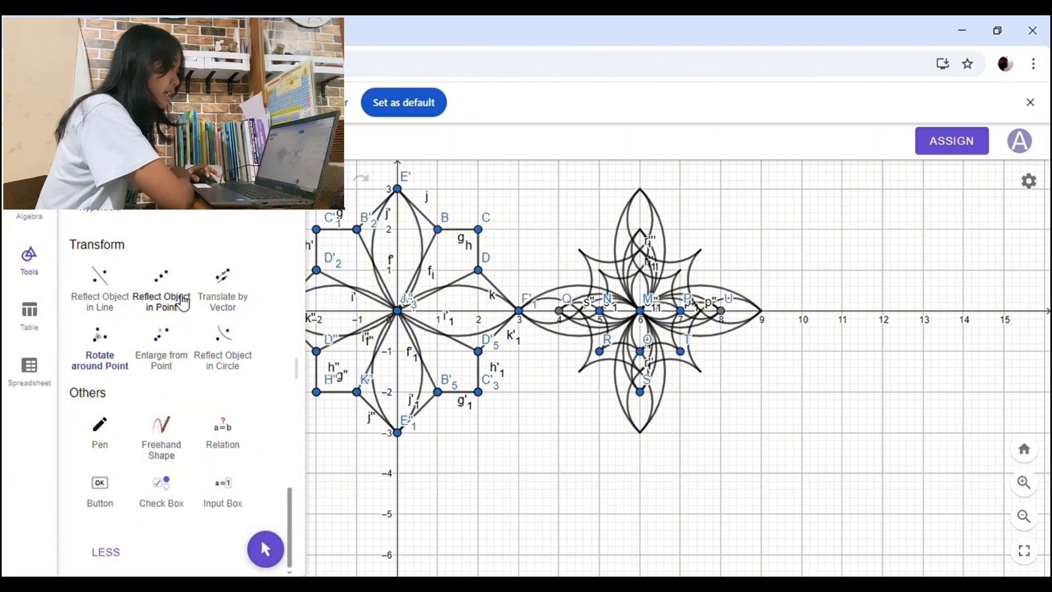
scroll(230, 351, "up", 1)
scroll(230, 351, "up", 6)
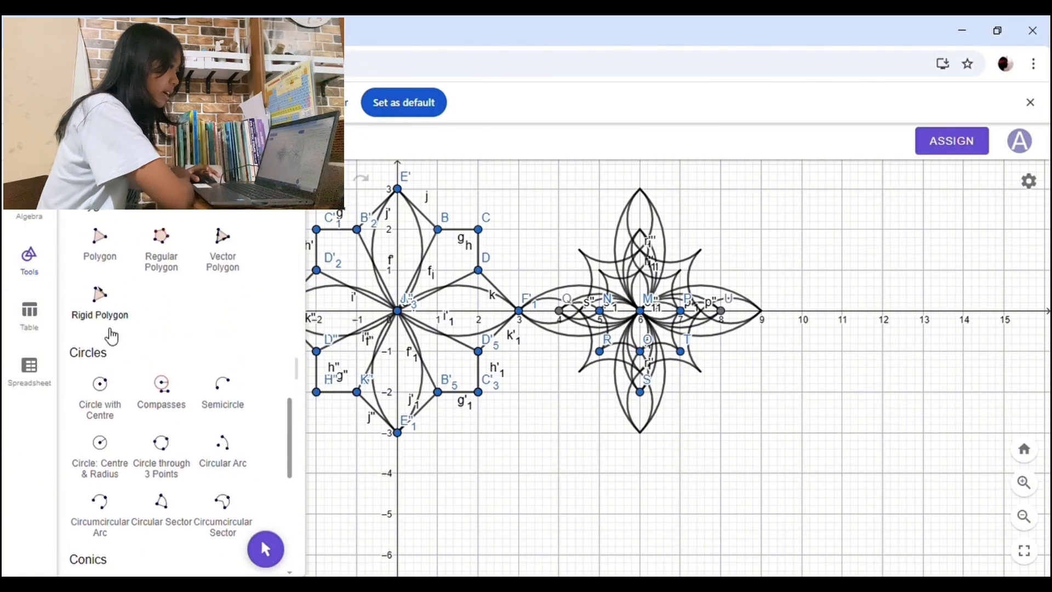
scroll(123, 235, "up", 8)
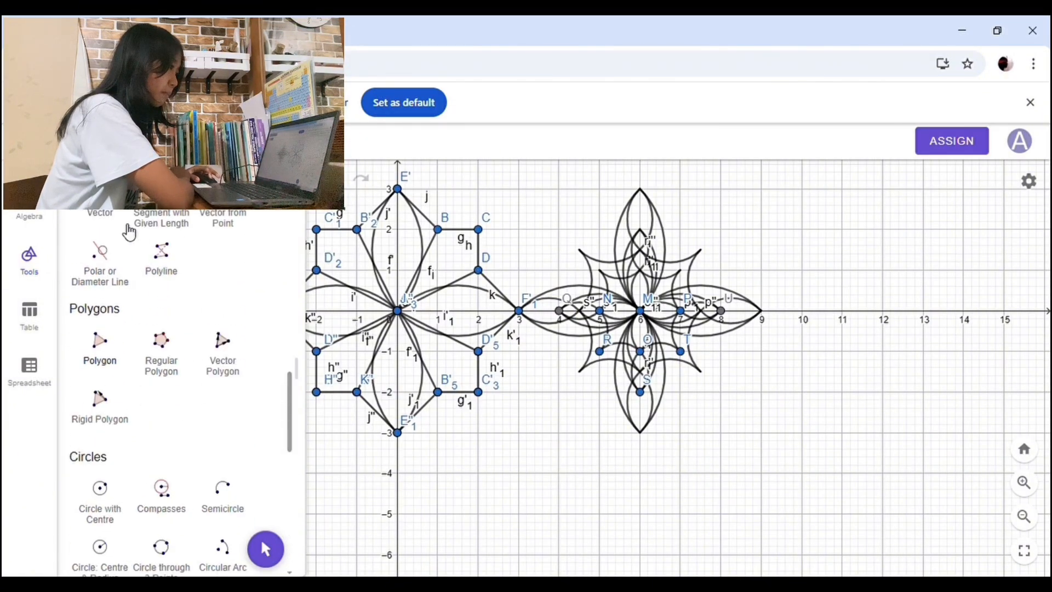
scroll(109, 243, "up", 12)
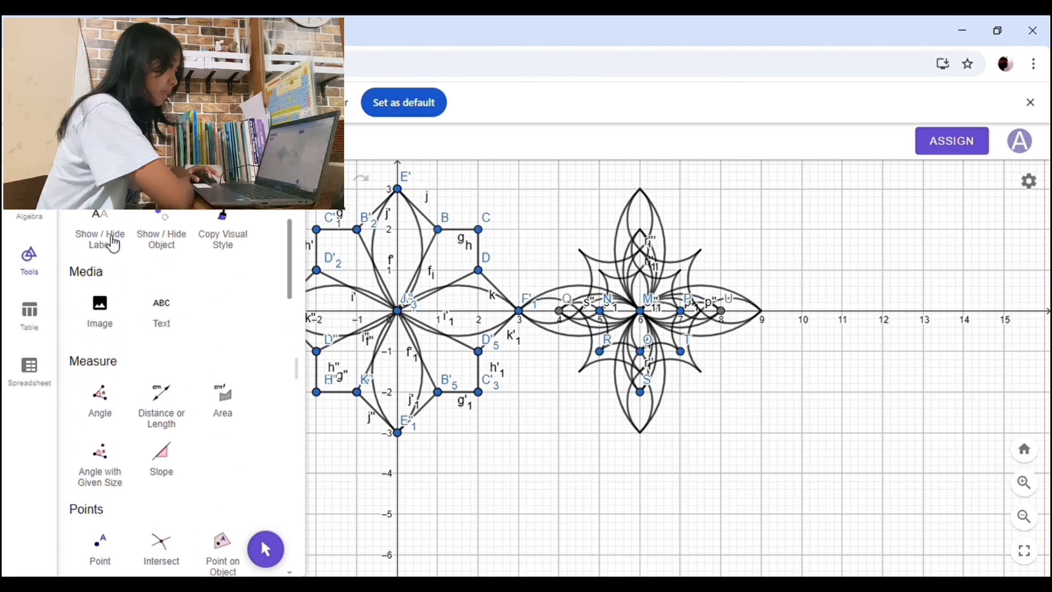
left_click(104, 237)
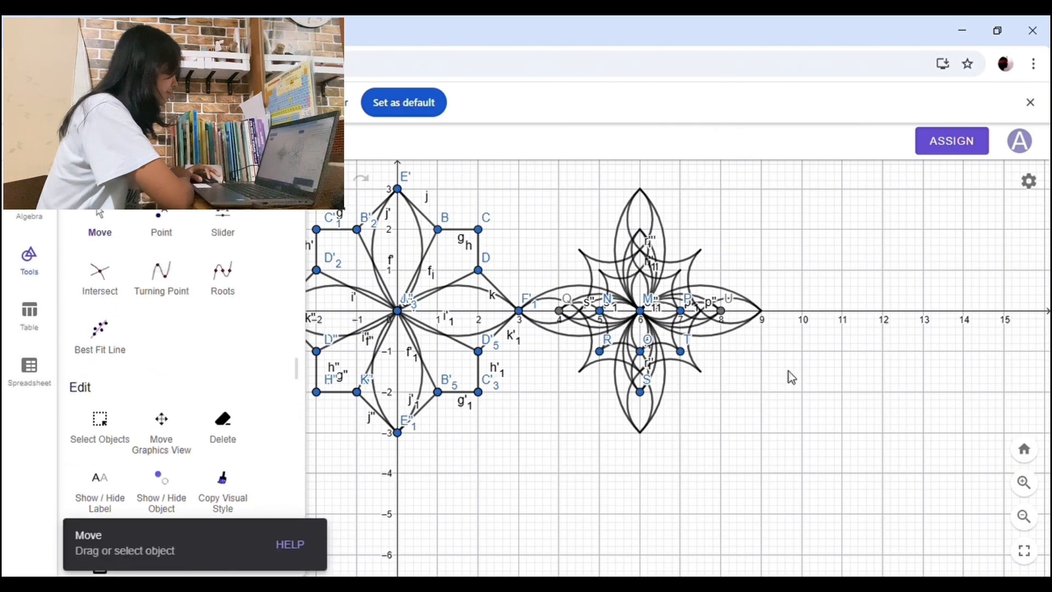
mouse_move(838, 439)
left_mouse_down()
mouse_move(870, 323)
mouse_move(813, 242)
left_mouse_up()
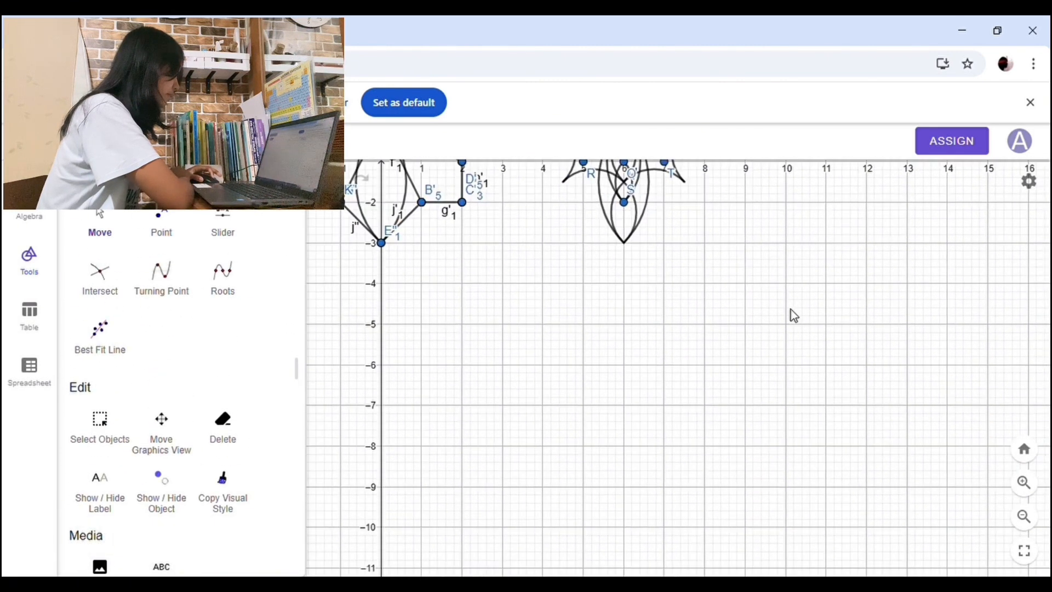
scroll(790, 309, "up", 3)
scroll(791, 309, "up", 3)
scroll(790, 310, "down", 2)
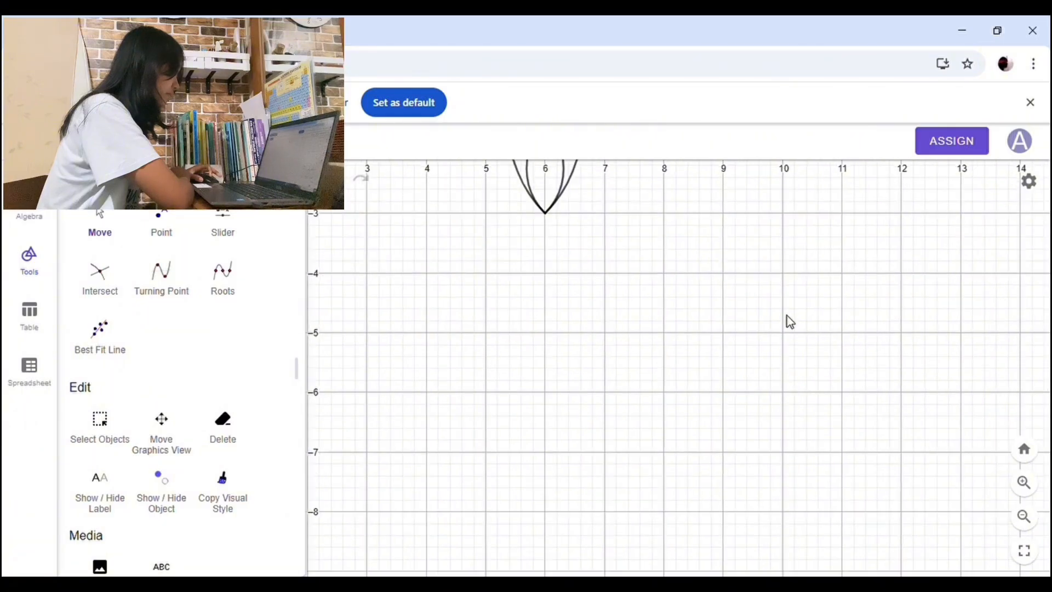
scroll(787, 317, "down", 2)
scroll(787, 325, "down", 1)
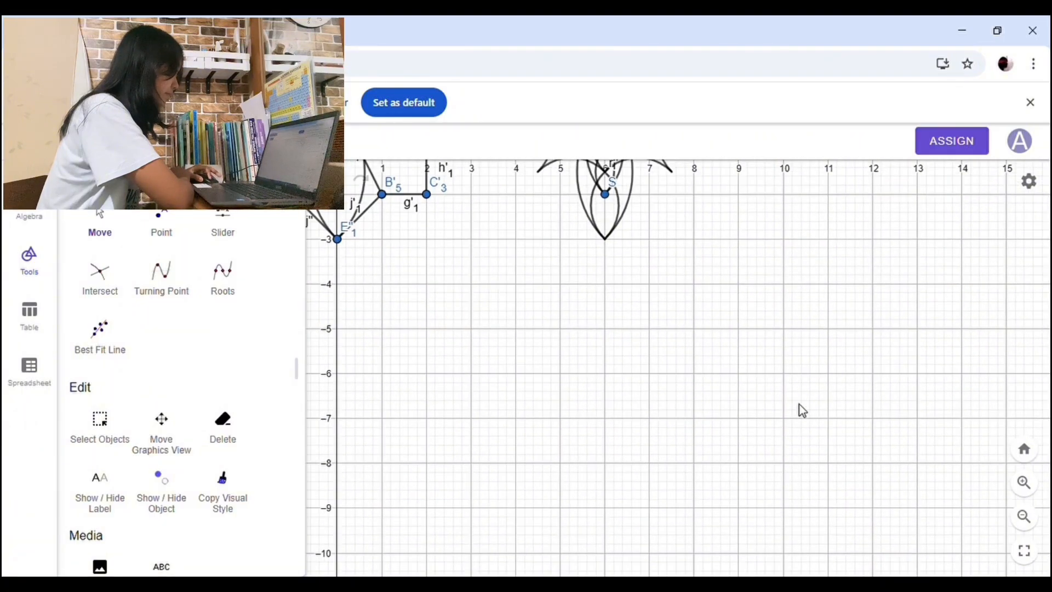
left_click_drag(799, 403, 743, 335)
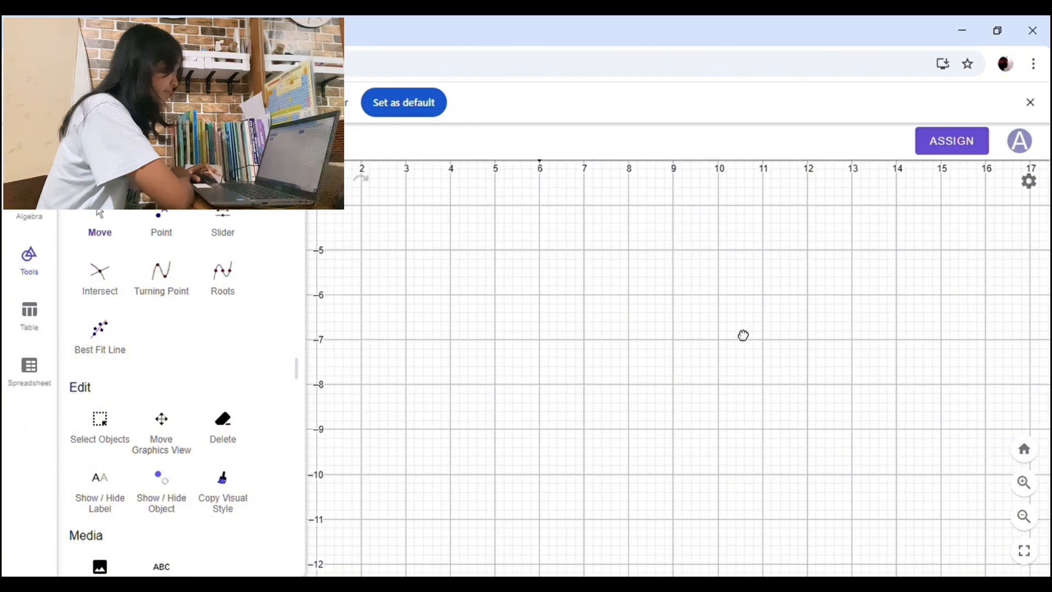
scroll(151, 329, "down", 15)
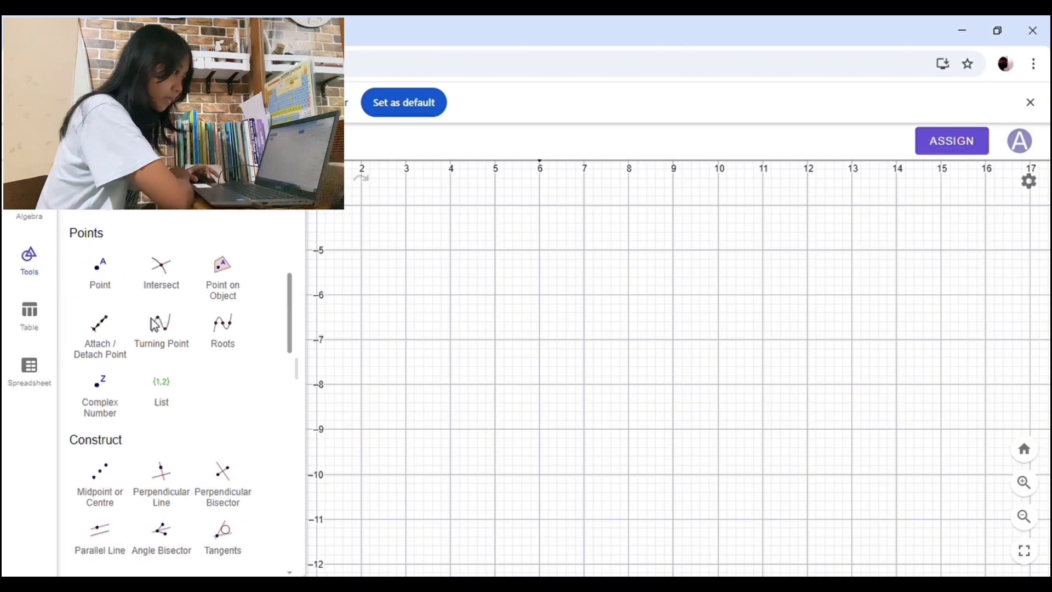
left_click(100, 447)
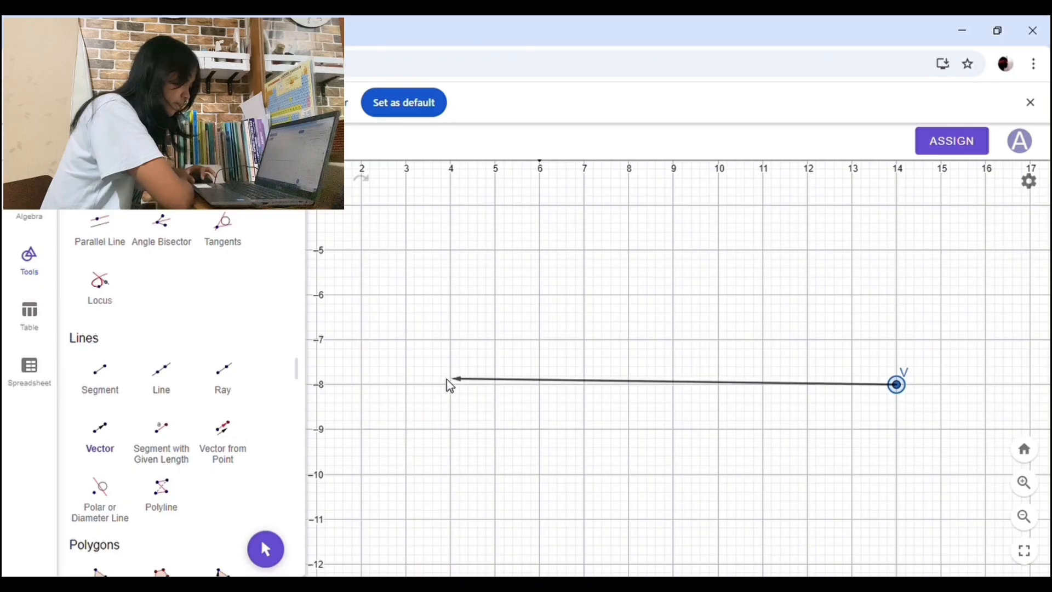
left_click(361, 384)
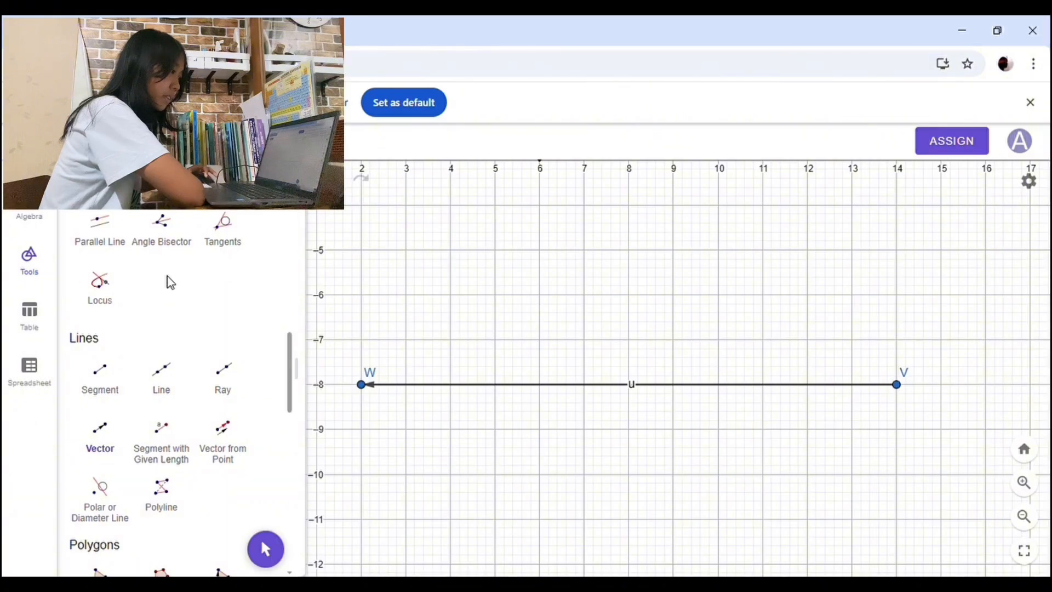
Step: Translate the complete motif around M by the horizontal vector drawn below the motifs
scroll(167, 282, "down", 6)
scroll(172, 285, "up", 10)
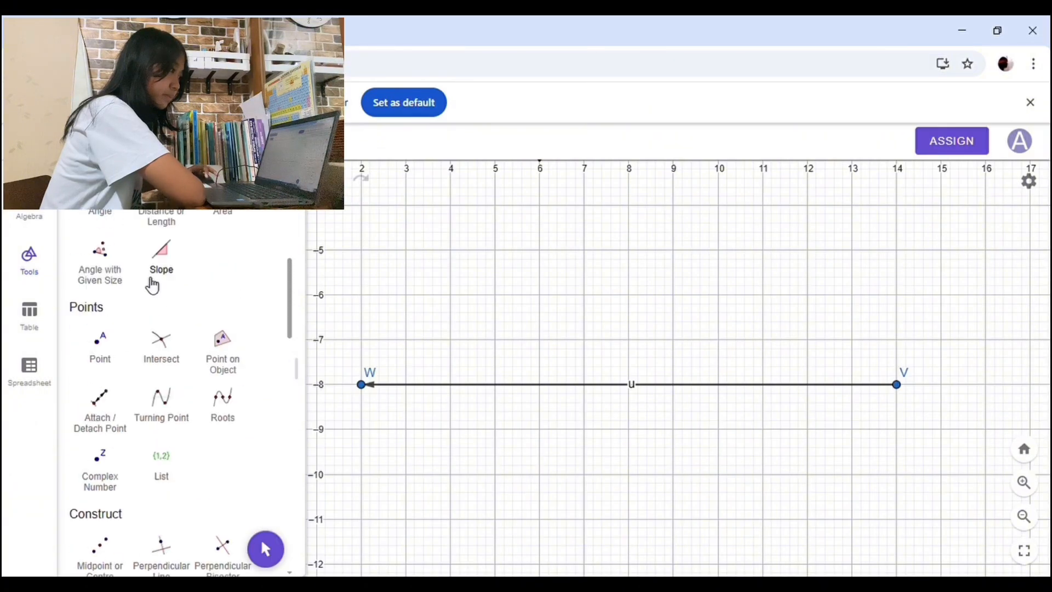
left_click(110, 241)
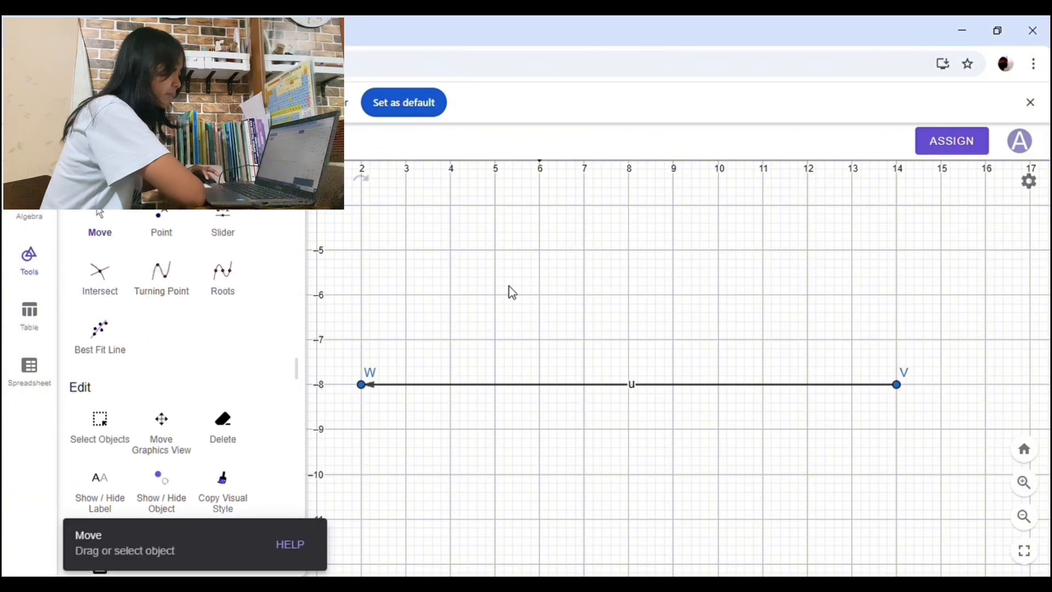
left_click_drag(503, 281, 555, 308)
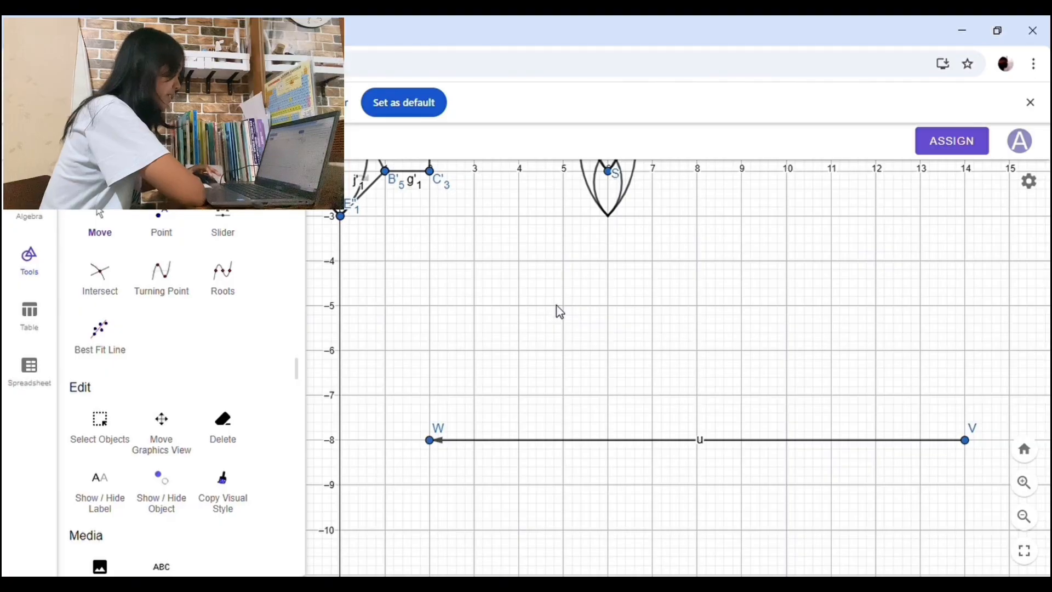
scroll(880, 413, "down", 4)
left_click_drag(772, 294, 695, 366)
scroll(169, 328, "down", 15)
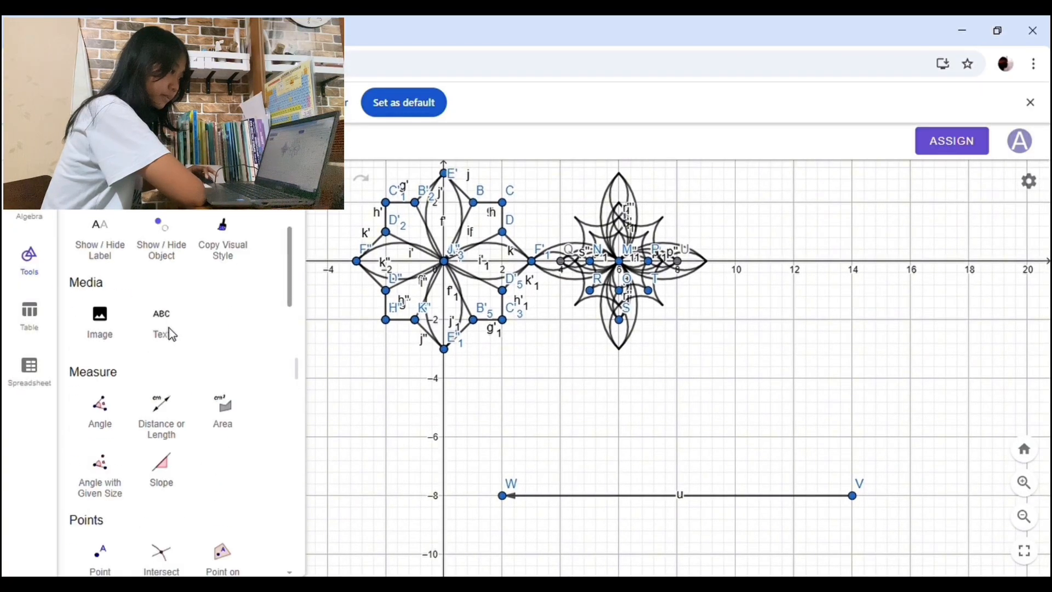
scroll(202, 329, "up", 6)
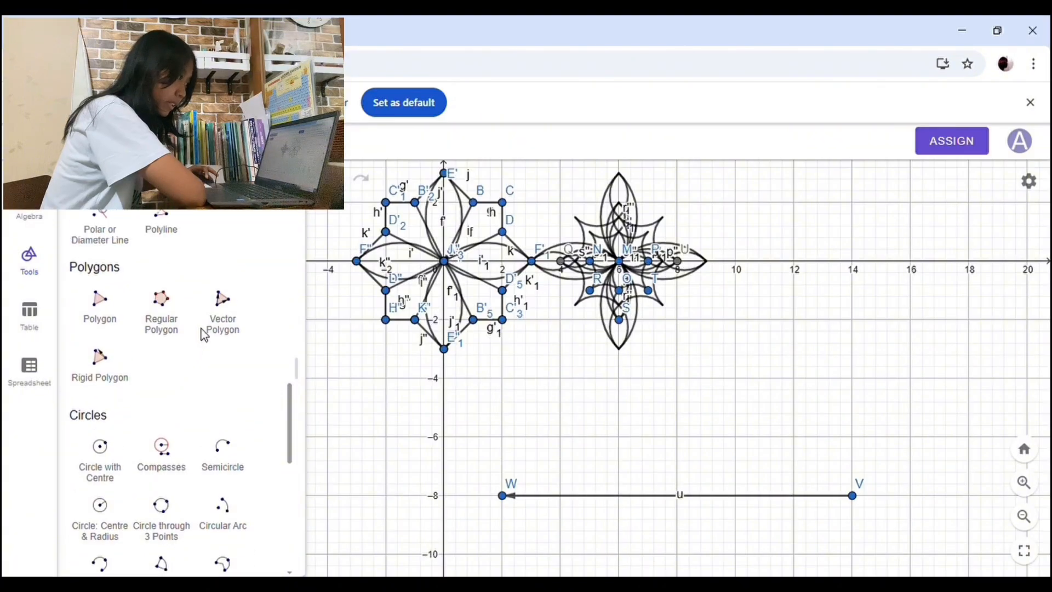
scroll(201, 331, "down", 11)
scroll(235, 322, "down", 5)
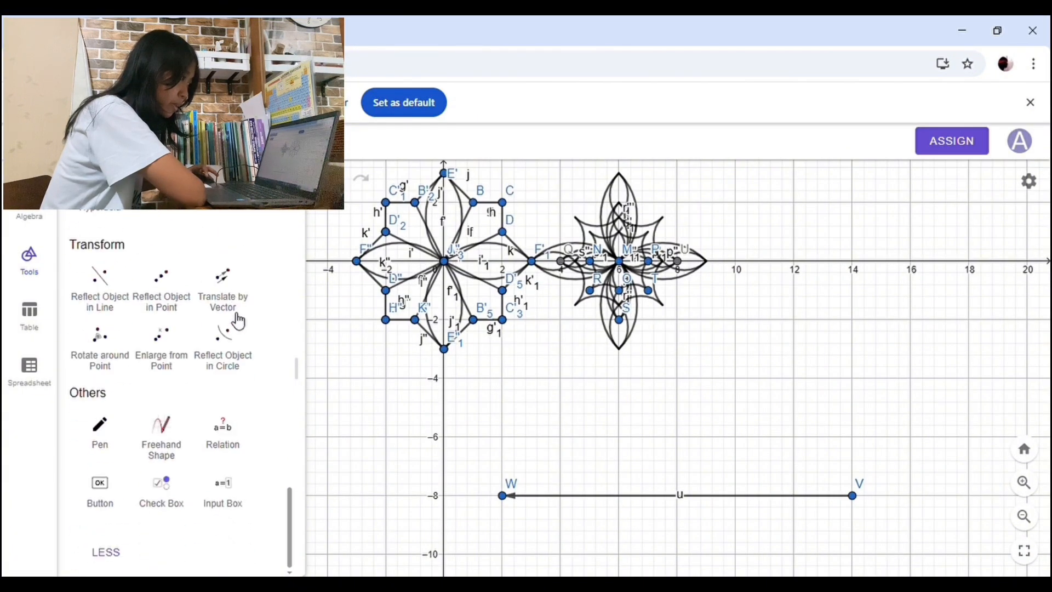
left_click(244, 304)
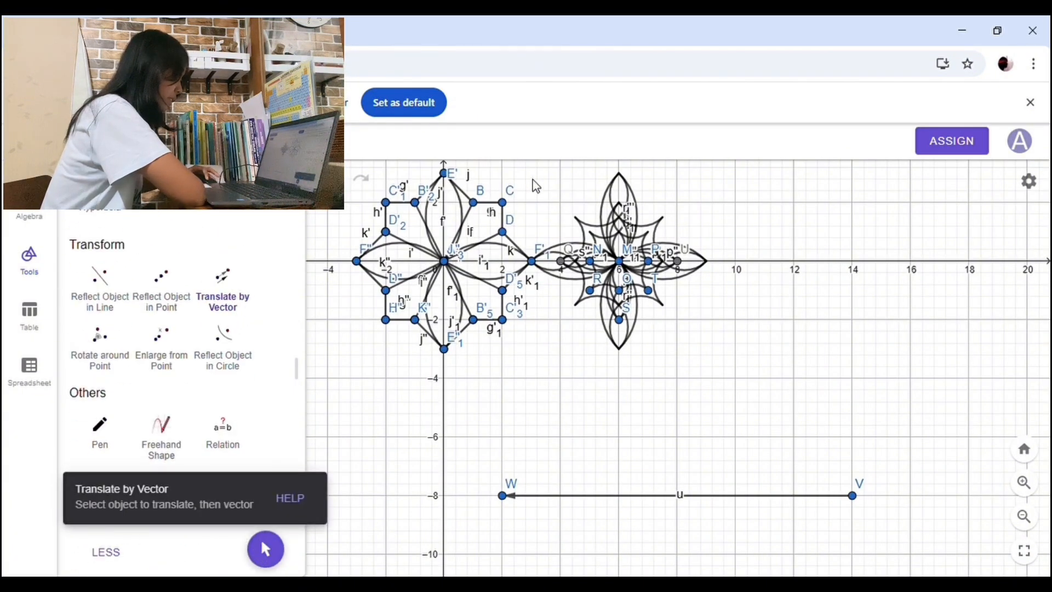
left_click_drag(523, 166, 726, 375)
left_click(664, 496)
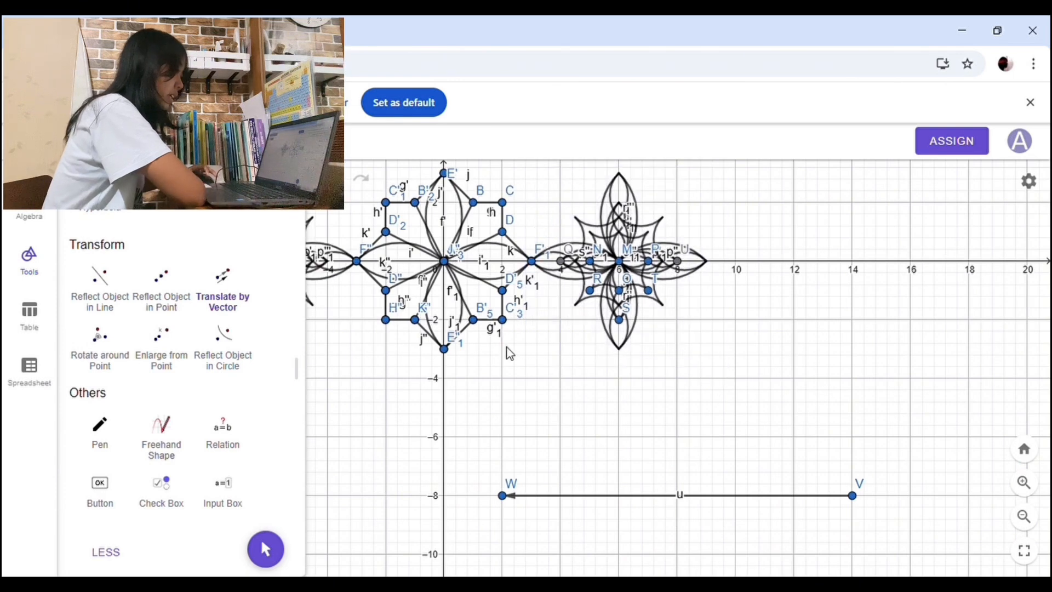
Step: Inspect the translated copy and the whole row of three motifs along the x-axis
scroll(170, 292, "up", 5)
scroll(169, 292, "up", 10)
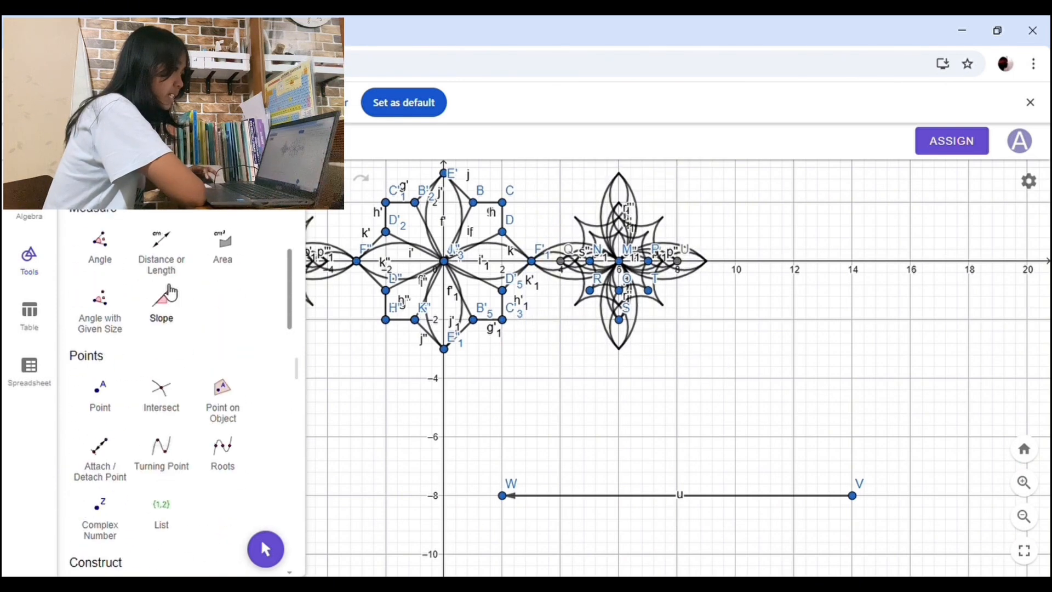
left_click(265, 548)
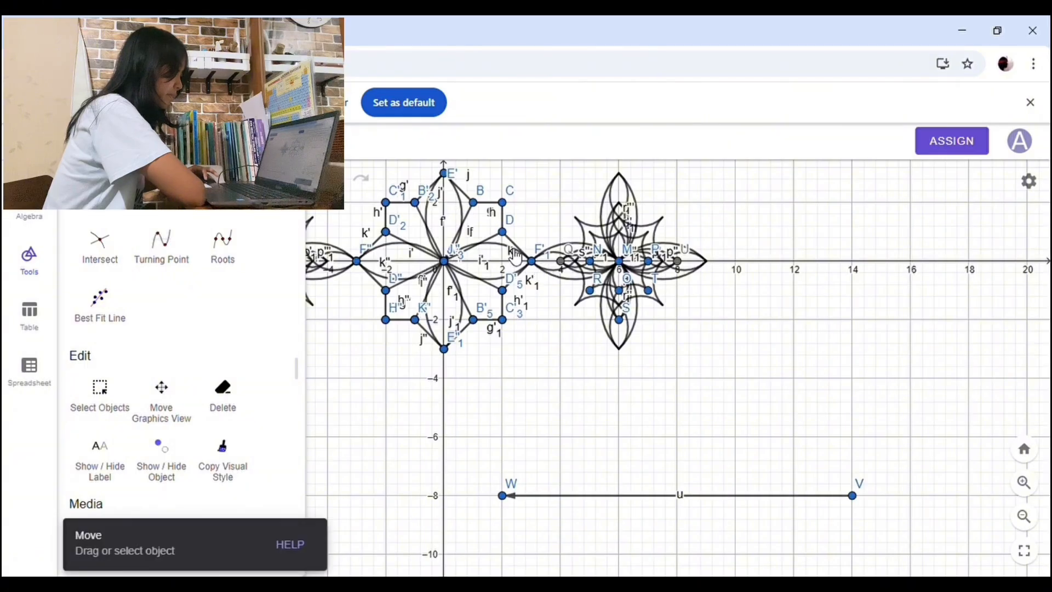
left_click_drag(587, 371, 743, 432)
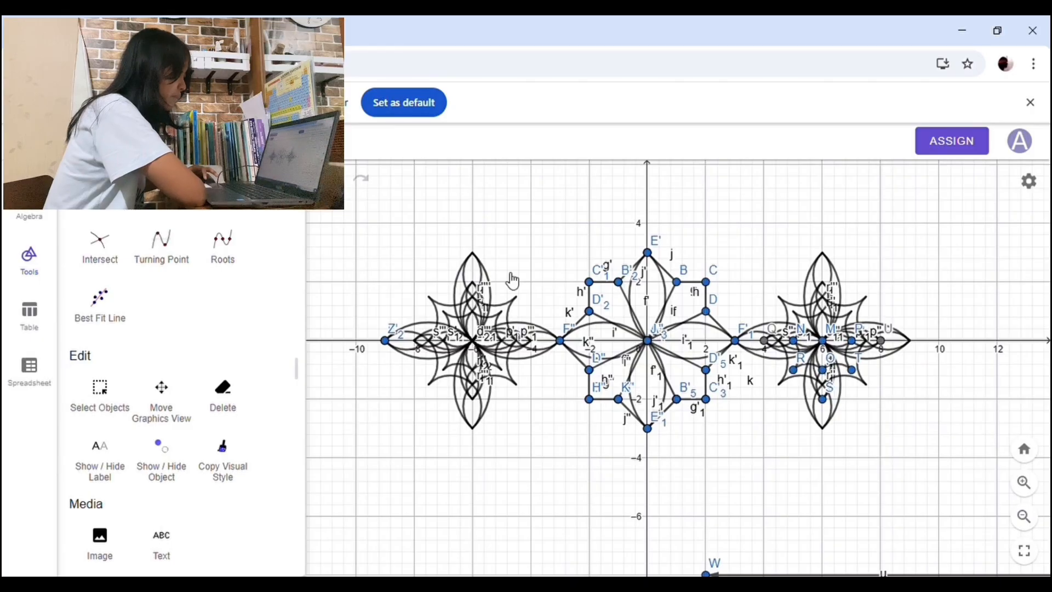
left_click_drag(352, 217, 390, 242)
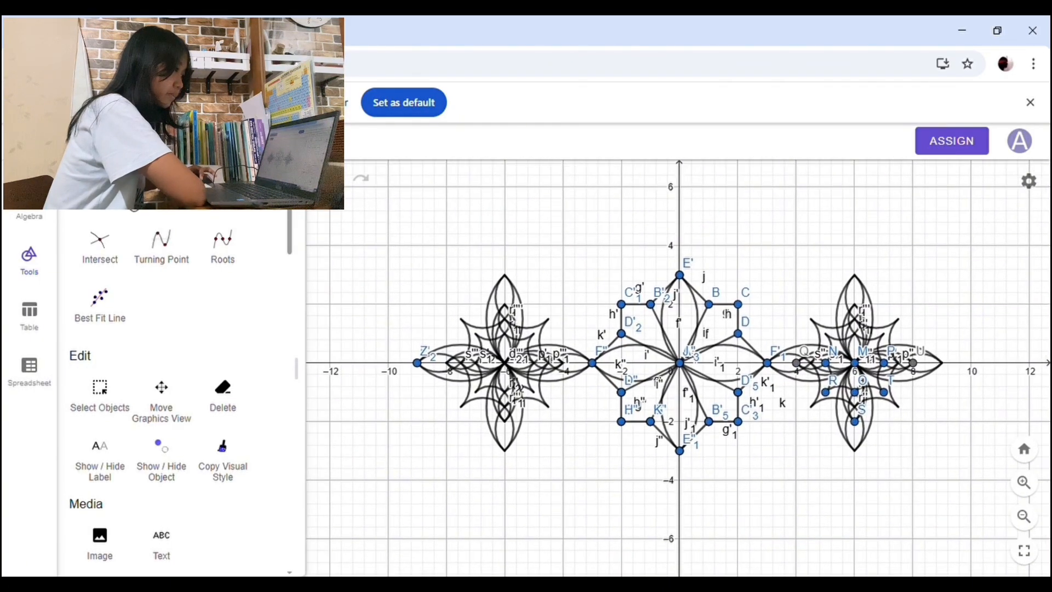
key("Escape")
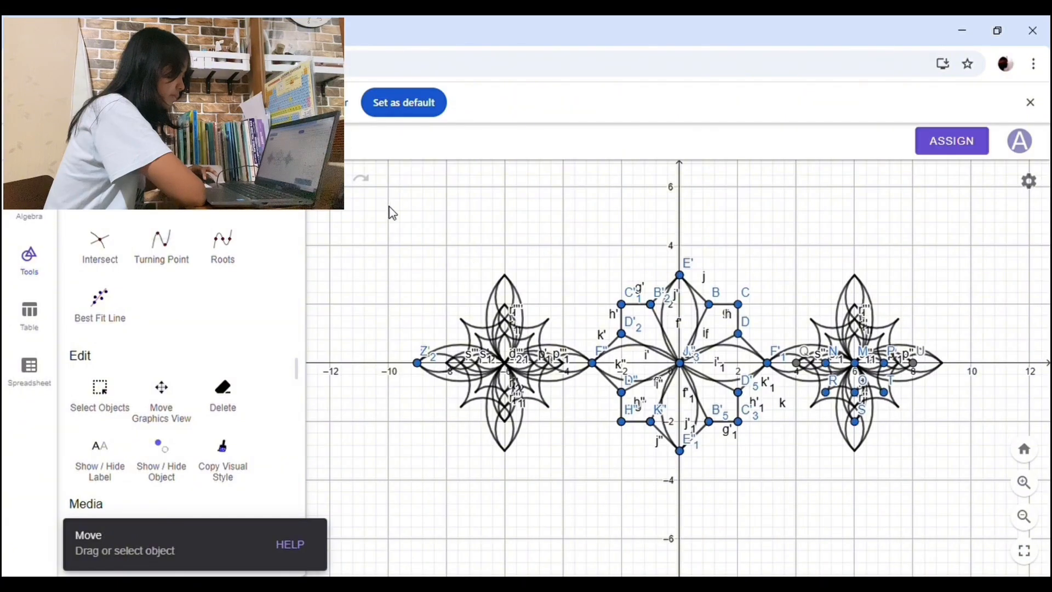
left_click_drag(393, 213, 423, 231)
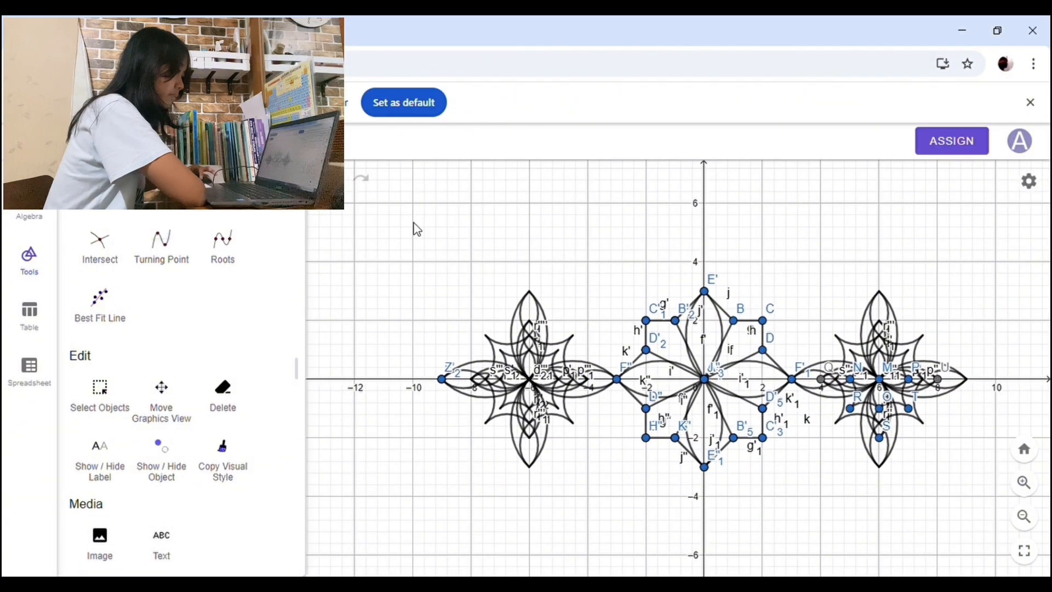
Step: Select all three motifs along the x-axis and hide the labels of their points, segments and curves
left_click(109, 403)
left_click_drag(386, 226, 982, 517)
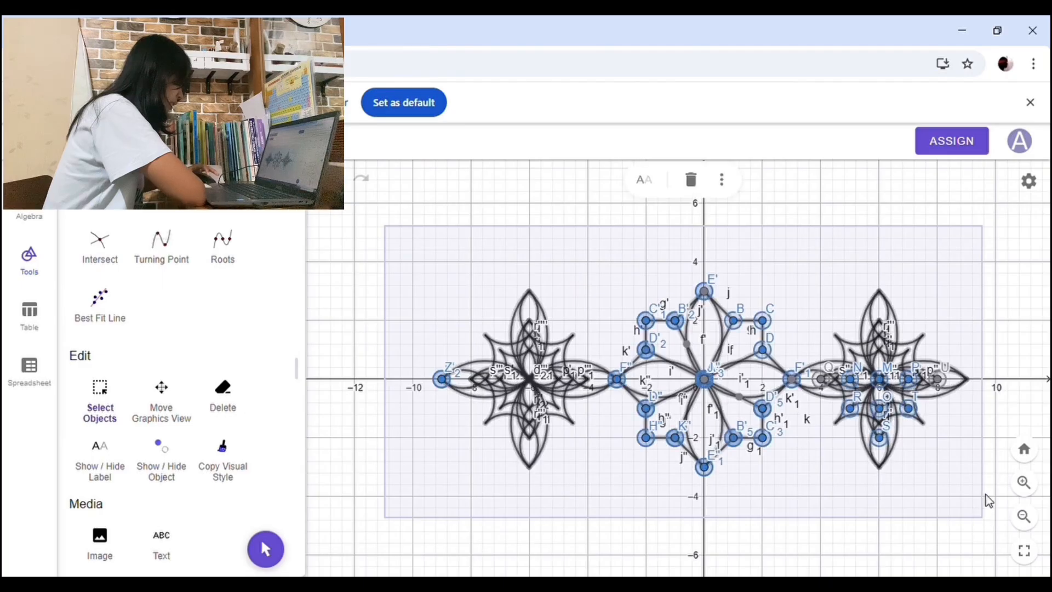
left_click(721, 181)
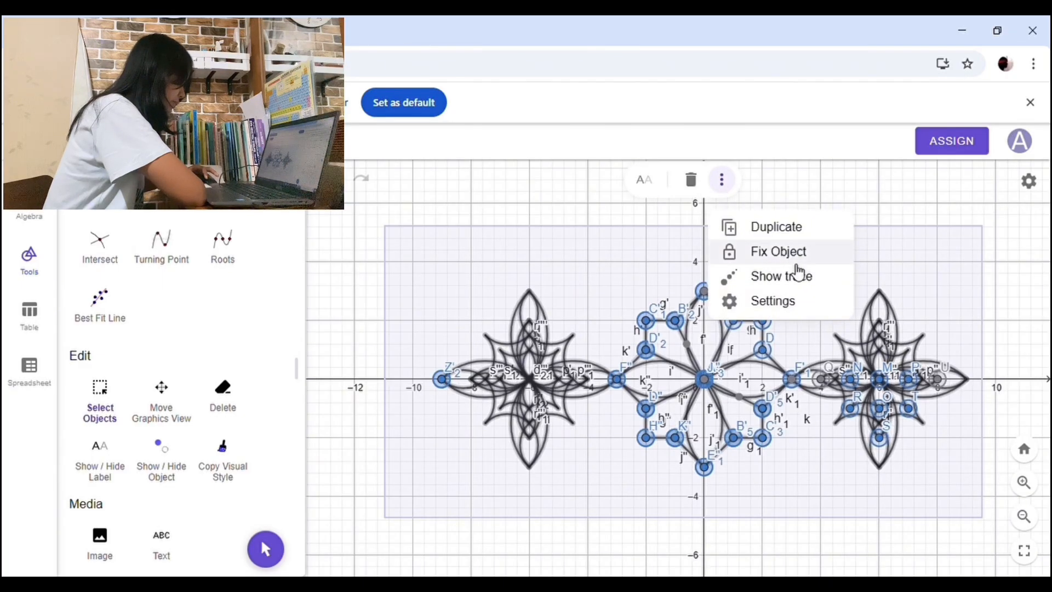
left_click(794, 302)
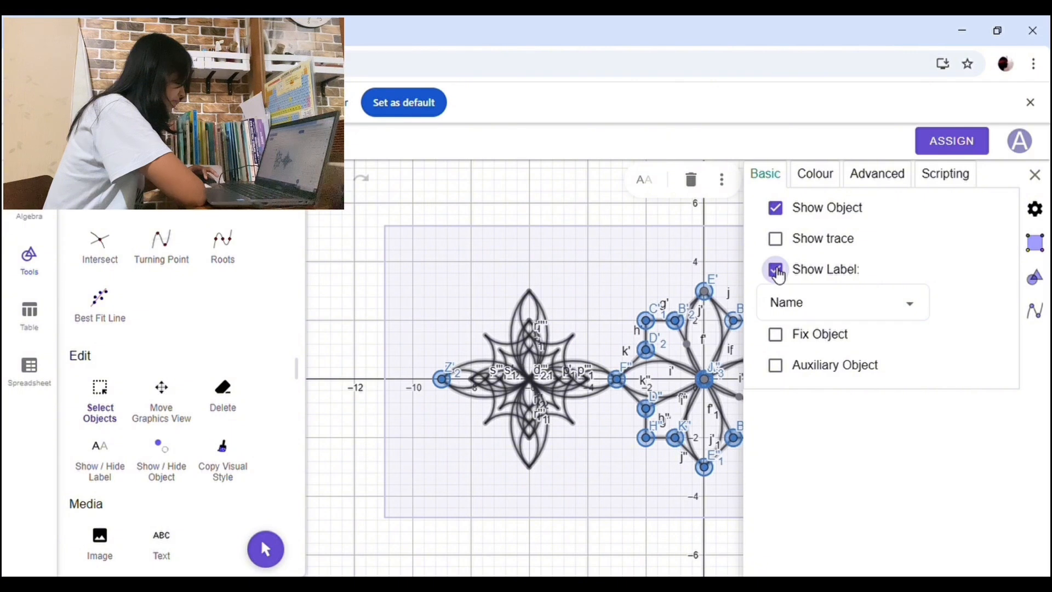
left_click(787, 274)
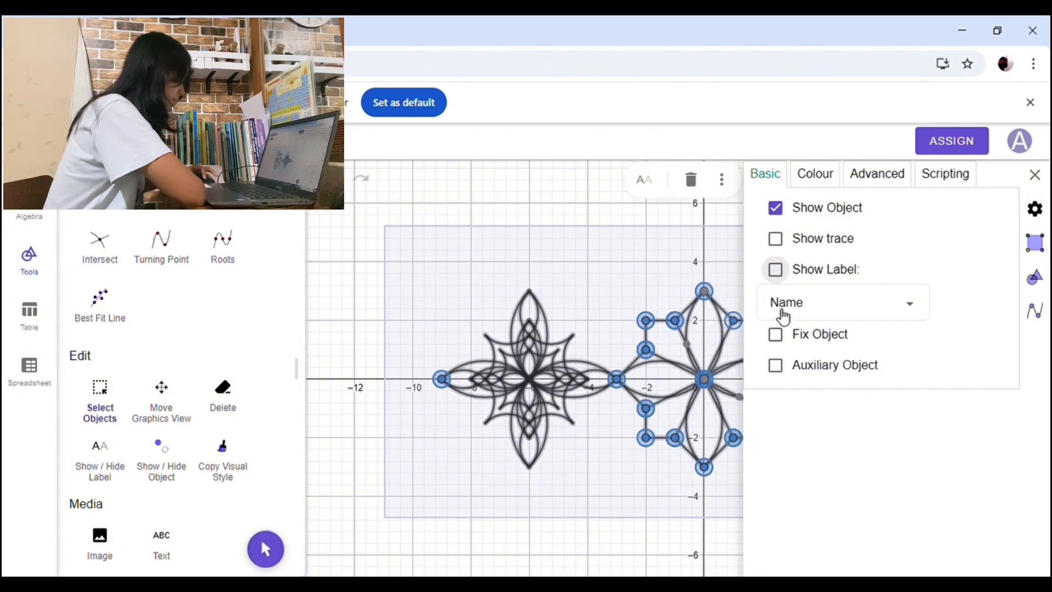
key("space")
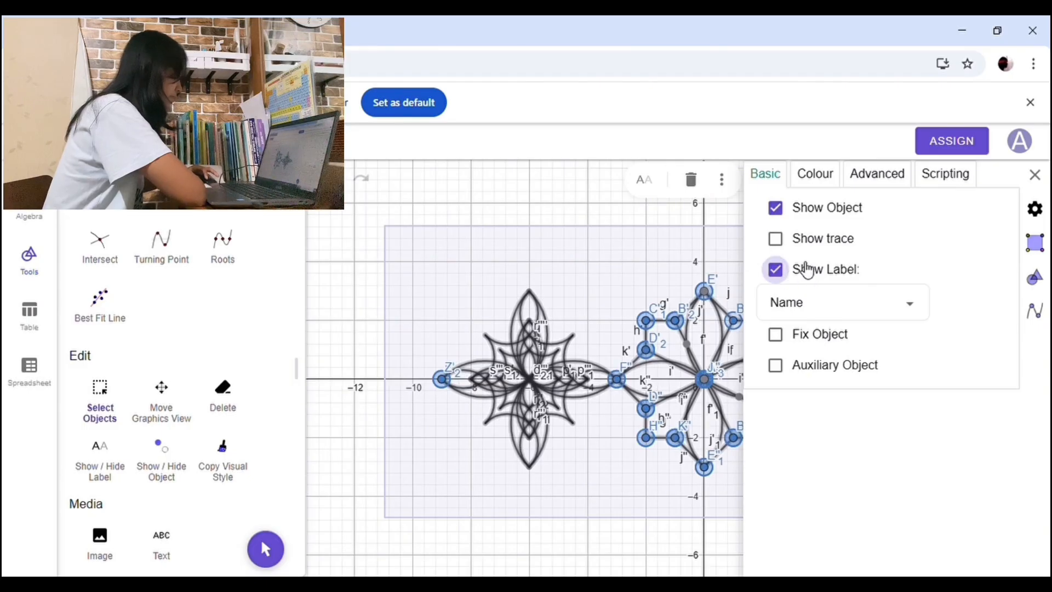
left_click(810, 269)
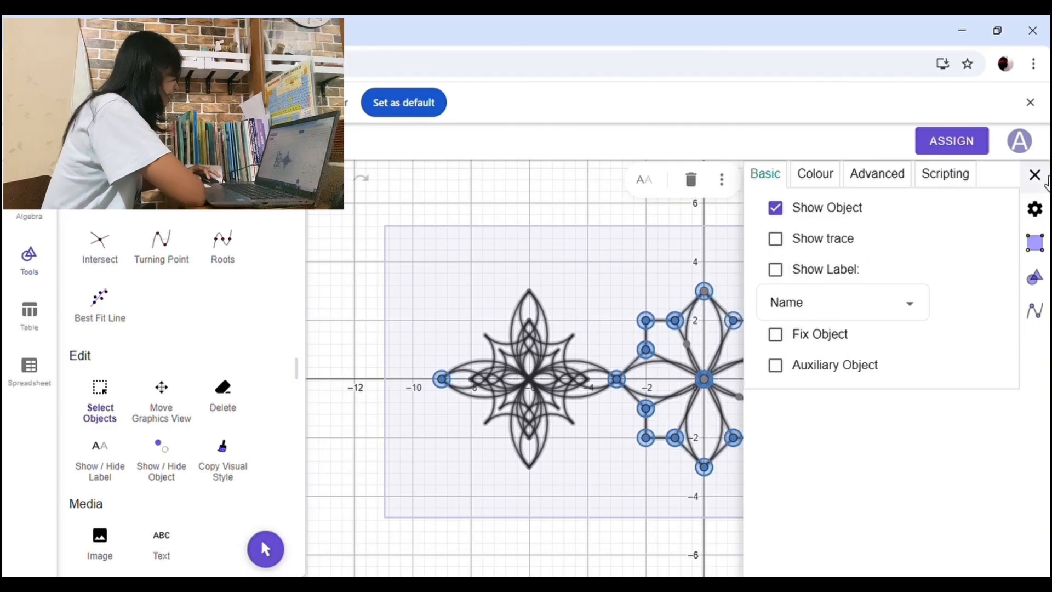
left_click(1037, 177)
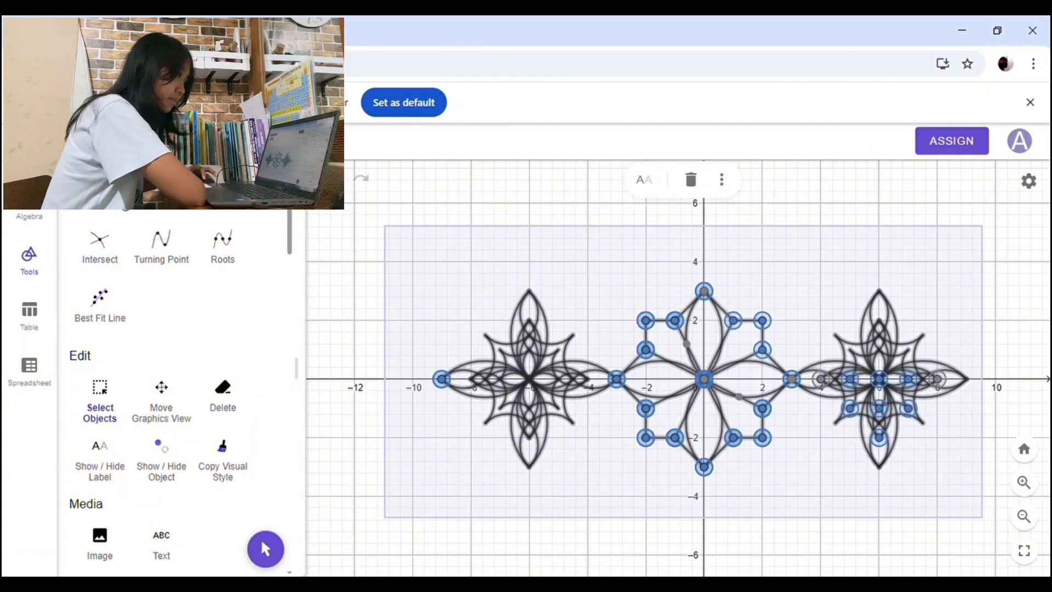
key("Escape")
left_click_drag(844, 284, 799, 231)
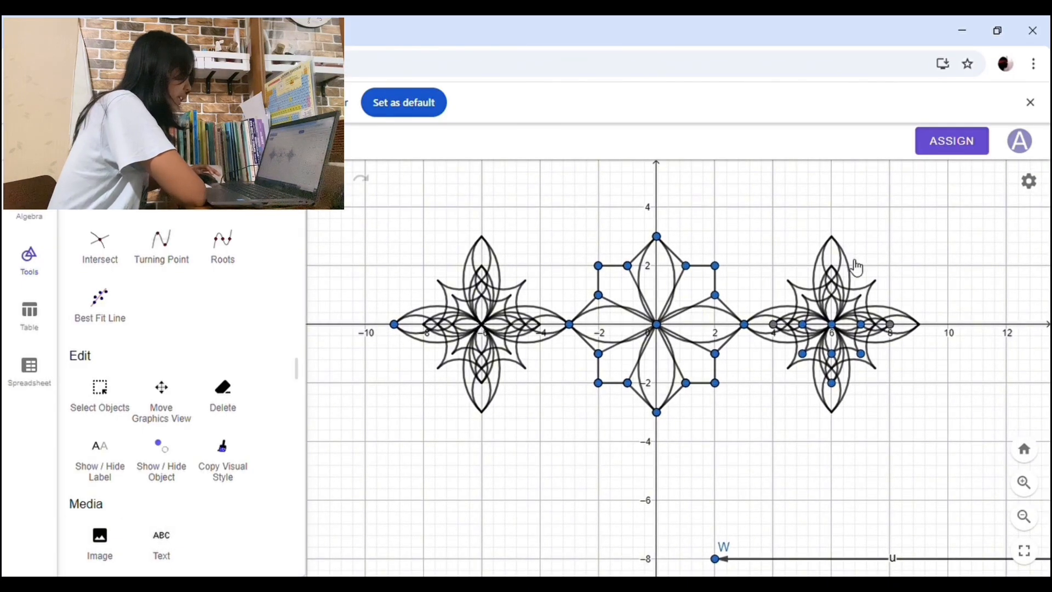
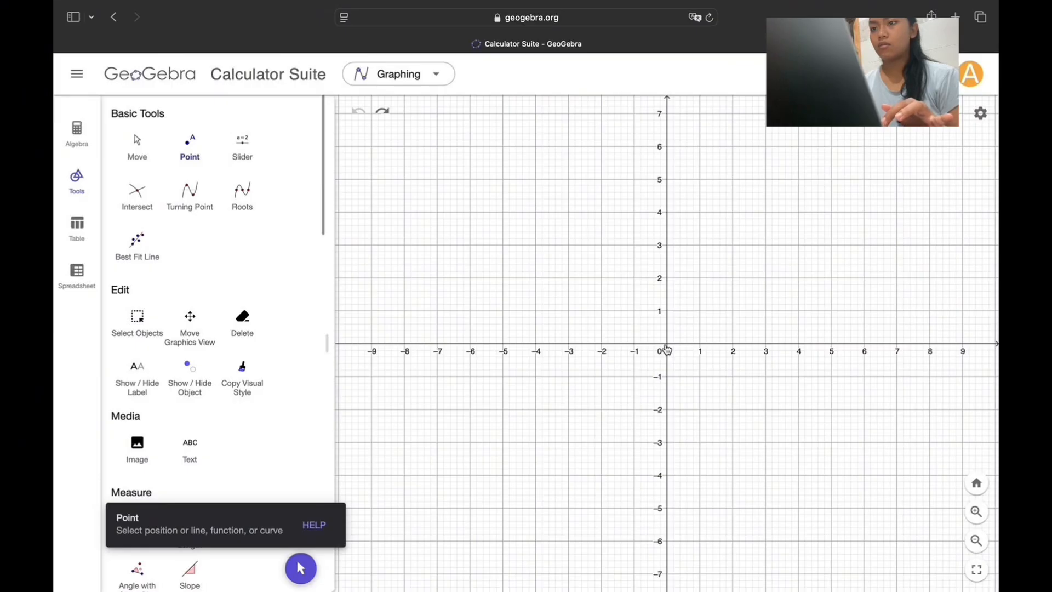
Step: Plot points at (0,0), (0,2), (2,0), (0,-2) and (-2,0), and join the outer four with segments into a diamond
left_click(667, 344)
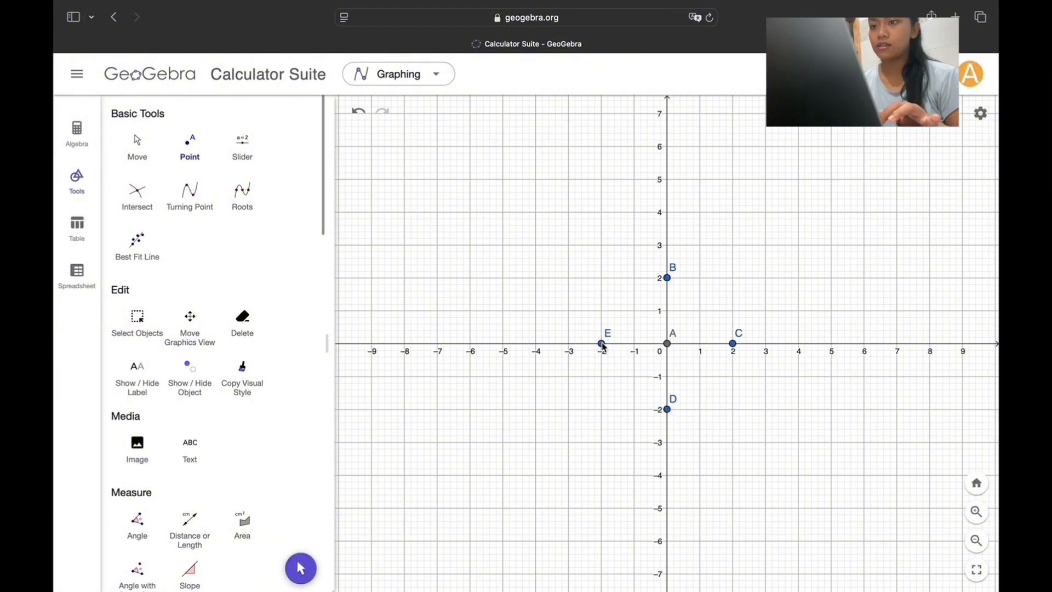
scroll(249, 376, "down", 5)
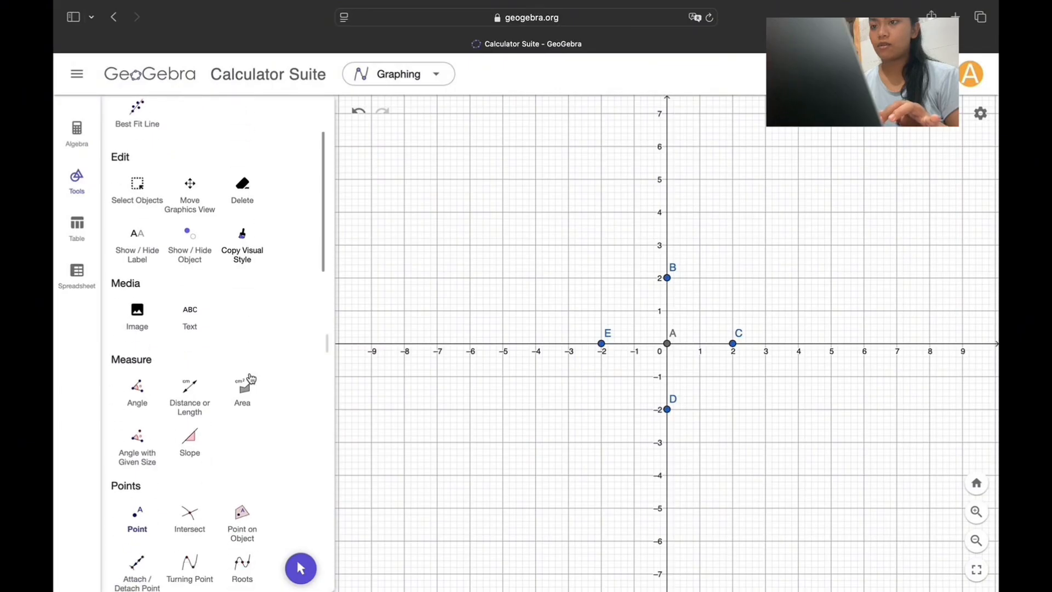
scroll(251, 378, "down", 5)
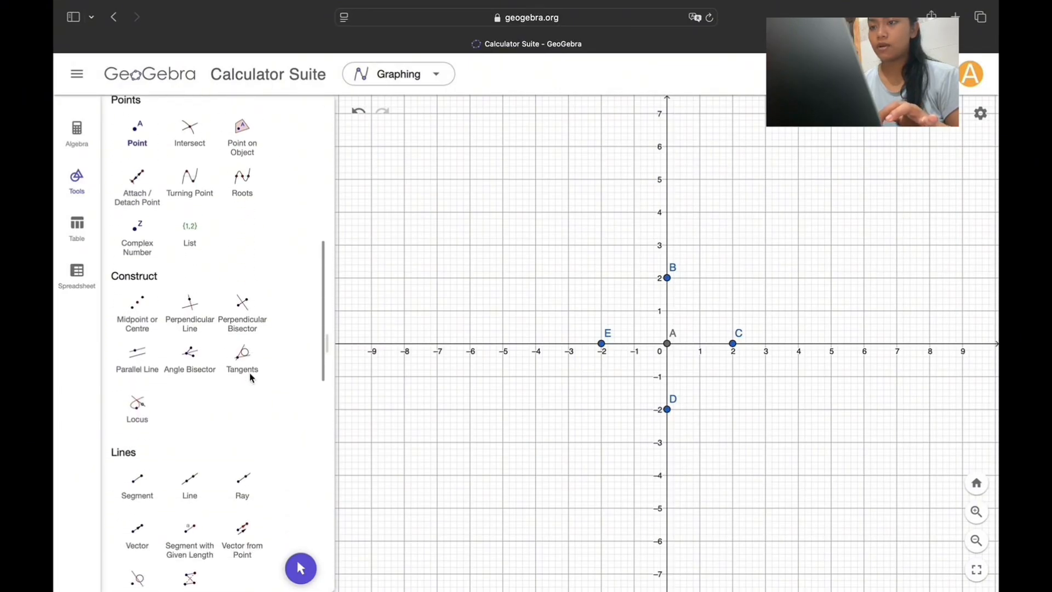
scroll(251, 378, "down", 1)
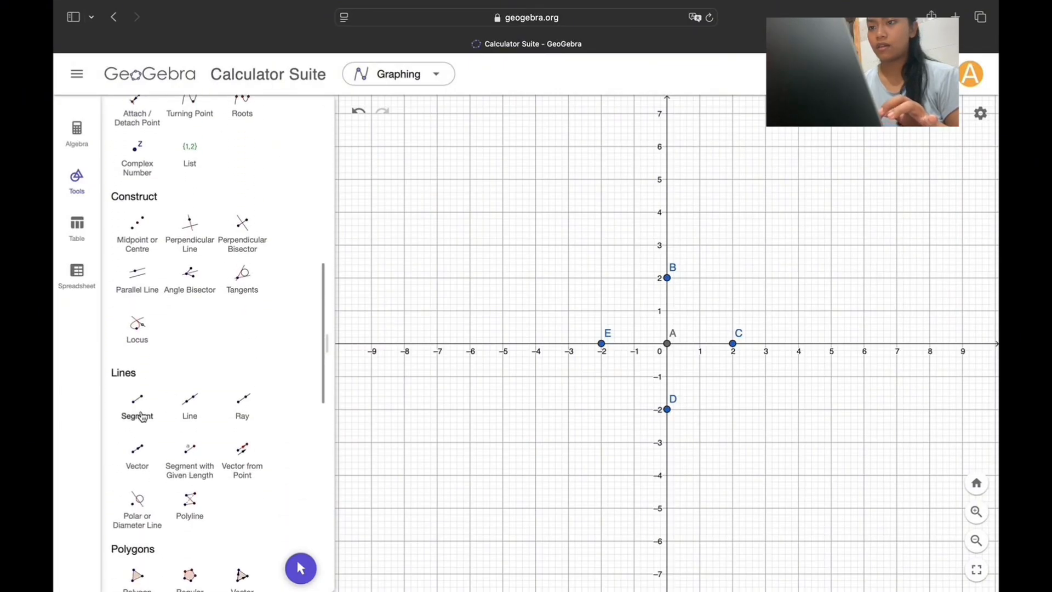
left_click(141, 416)
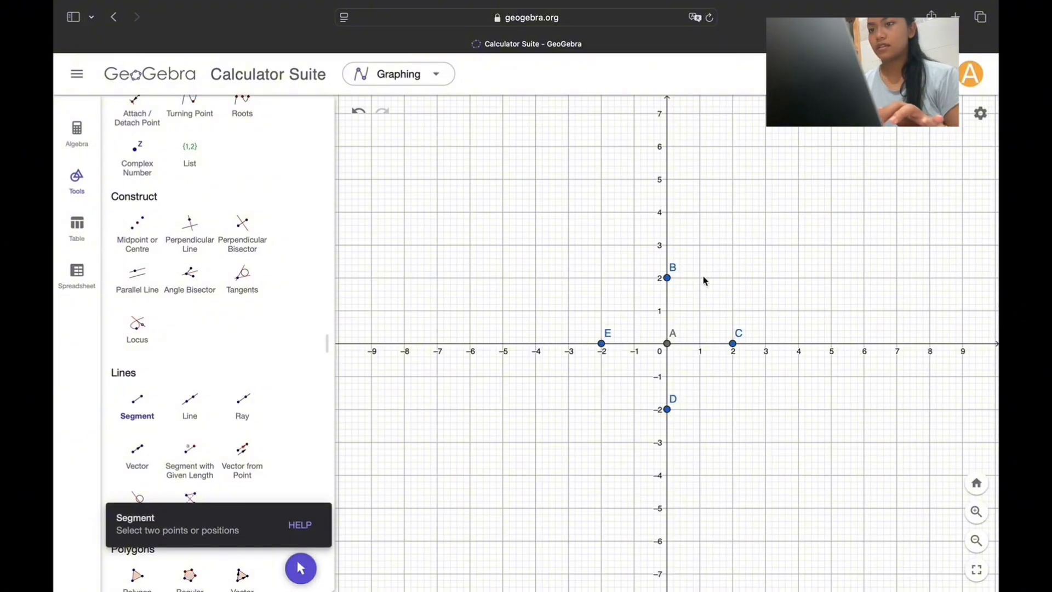
left_click(667, 278)
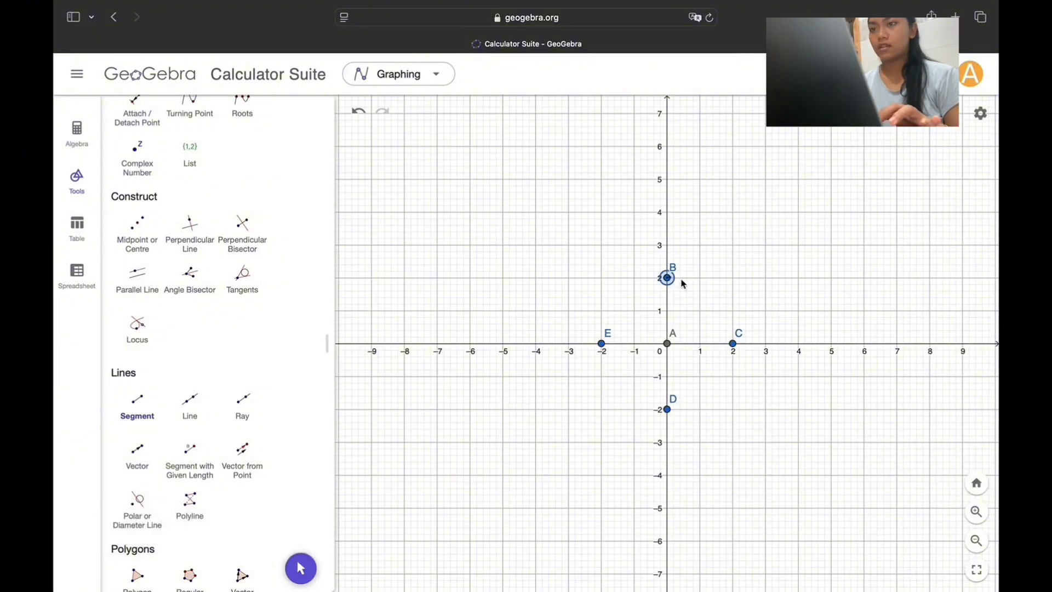
left_click(733, 344)
left_click(732, 344)
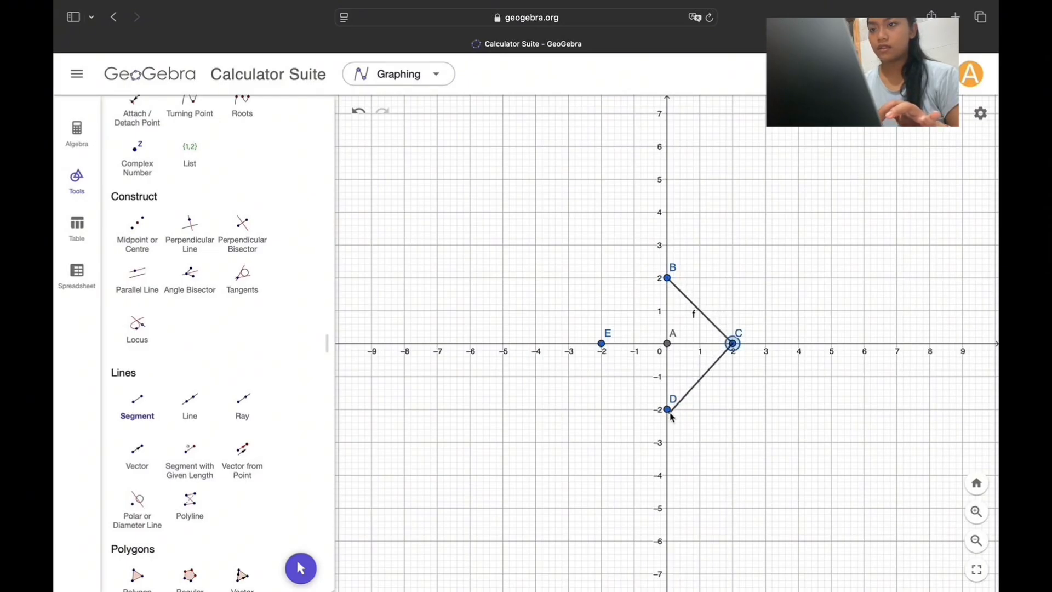
left_click(667, 410)
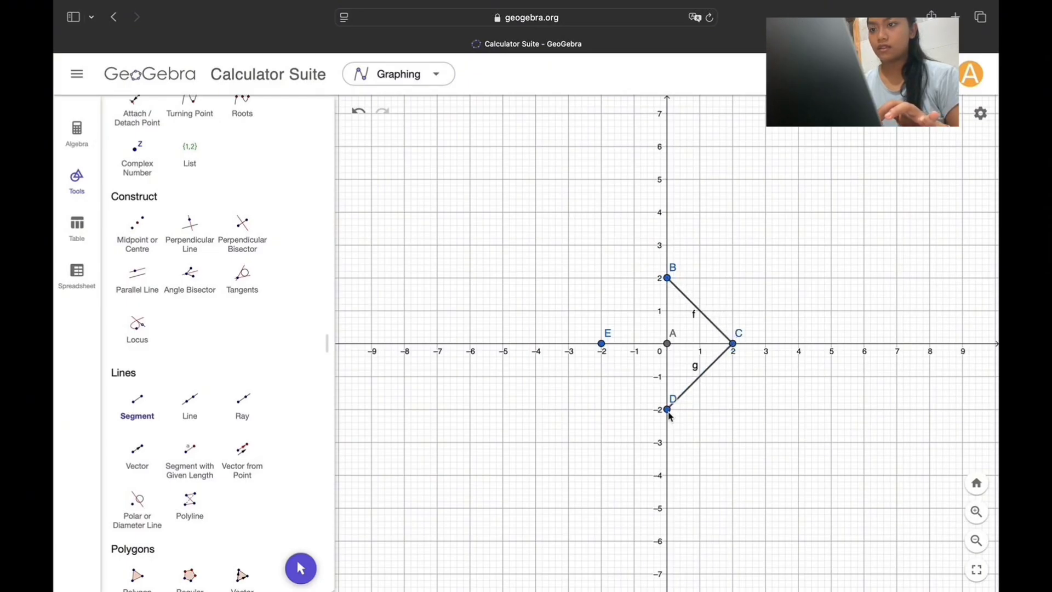
left_click(601, 343)
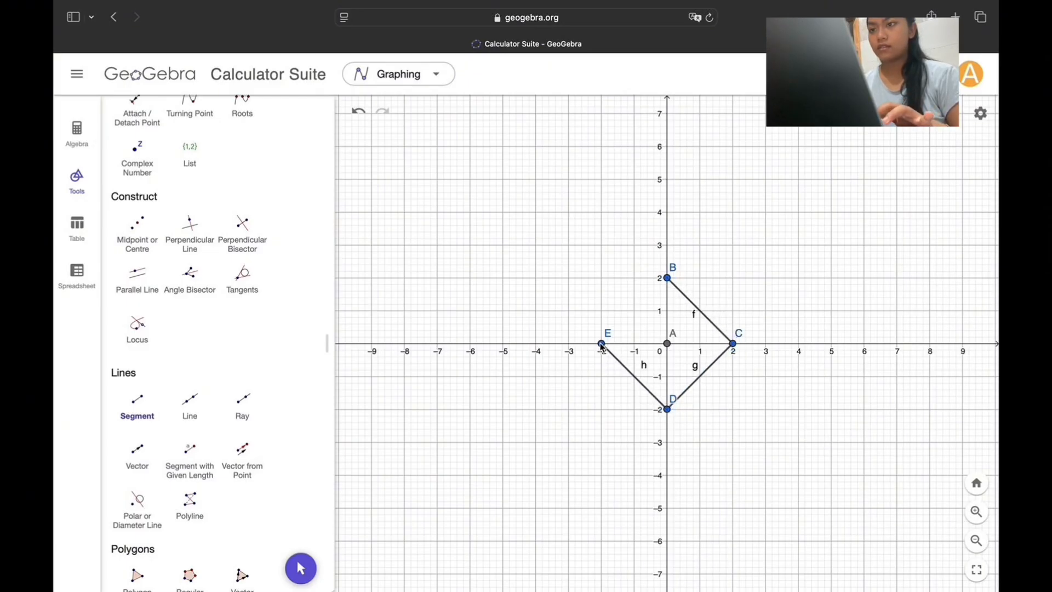
left_click(666, 278)
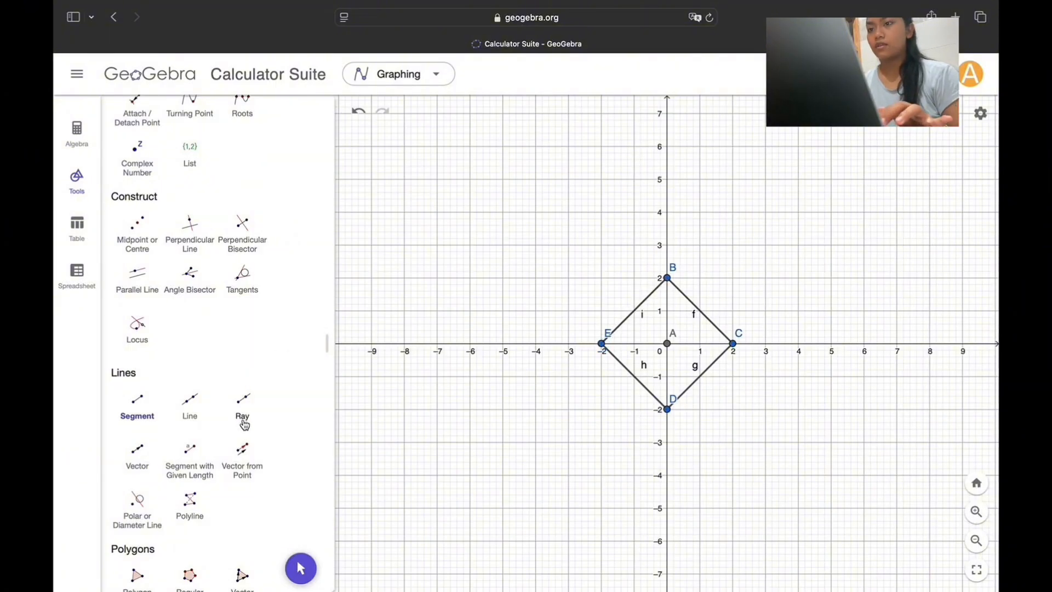
Step: Enlarge the whole diamond from the origin point by a scale factor of 2
scroll(243, 461, "down", 2)
scroll(243, 460, "down", 7)
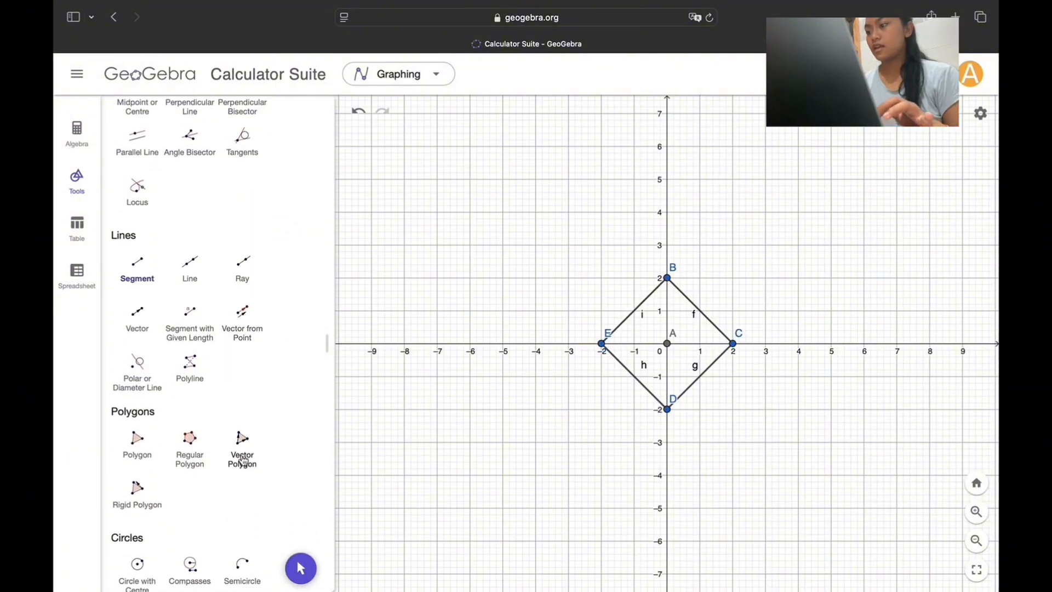
scroll(243, 460, "down", 3)
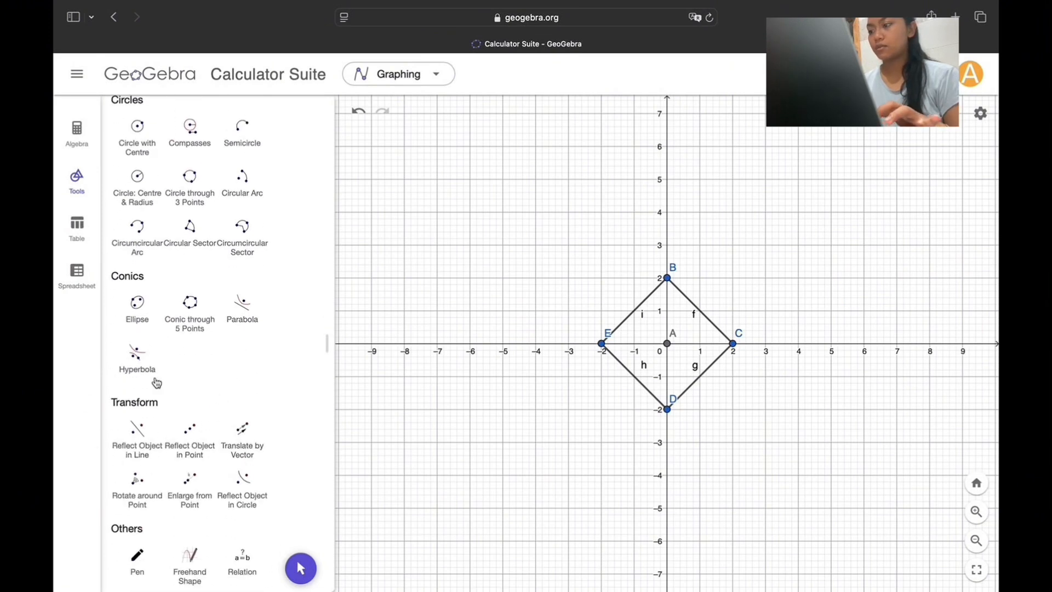
left_click(190, 481)
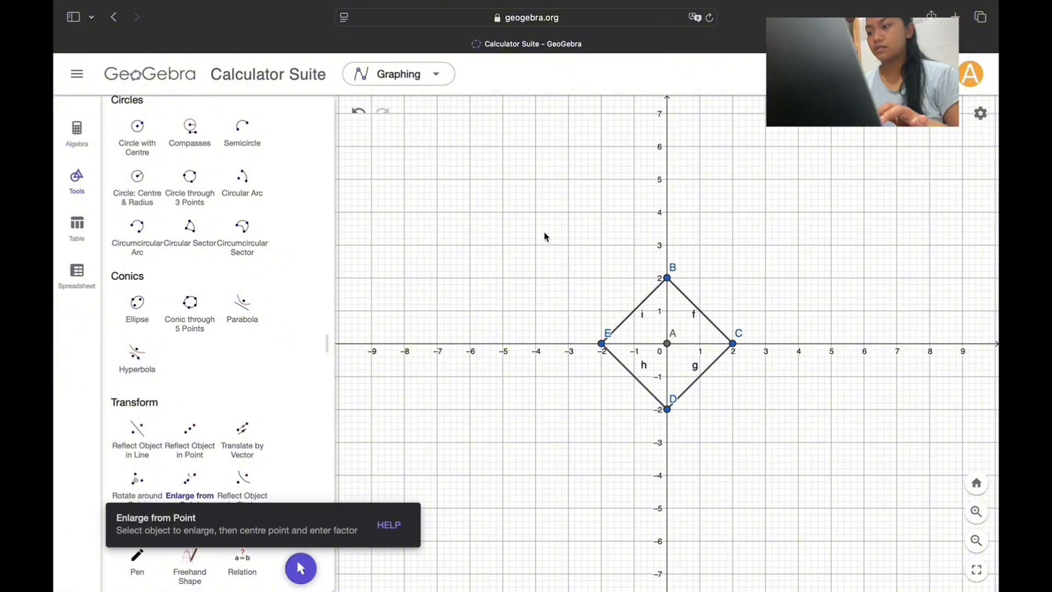
left_click_drag(545, 236, 816, 442)
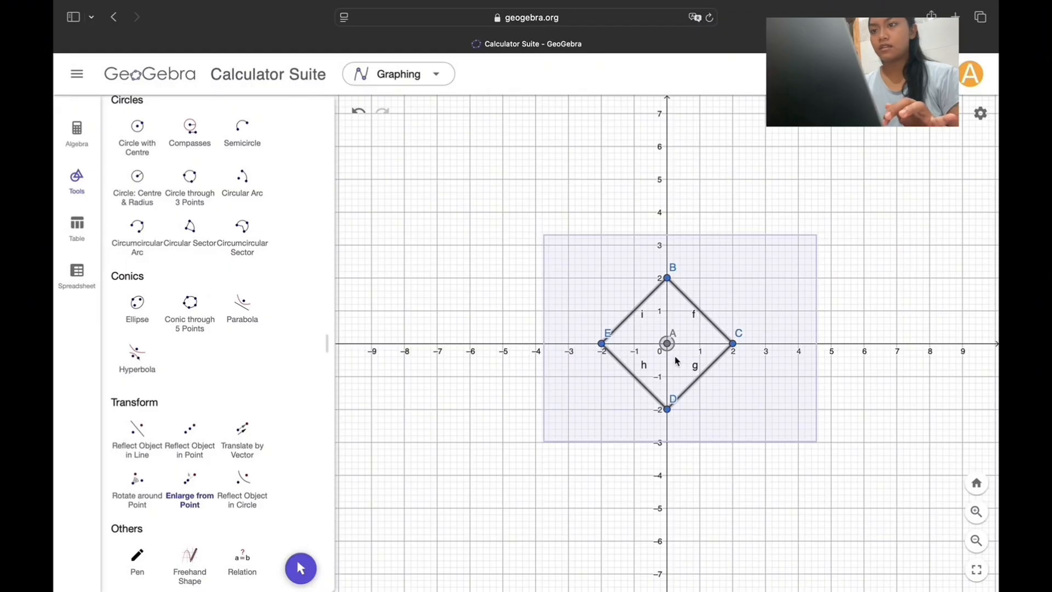
left_click(669, 346)
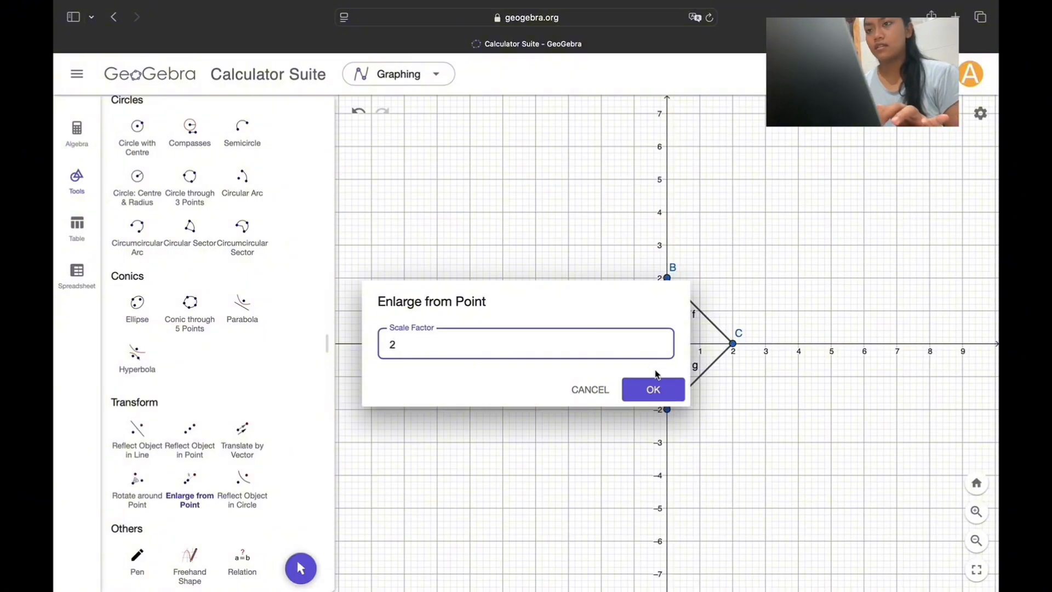
type("2")
left_click(654, 388)
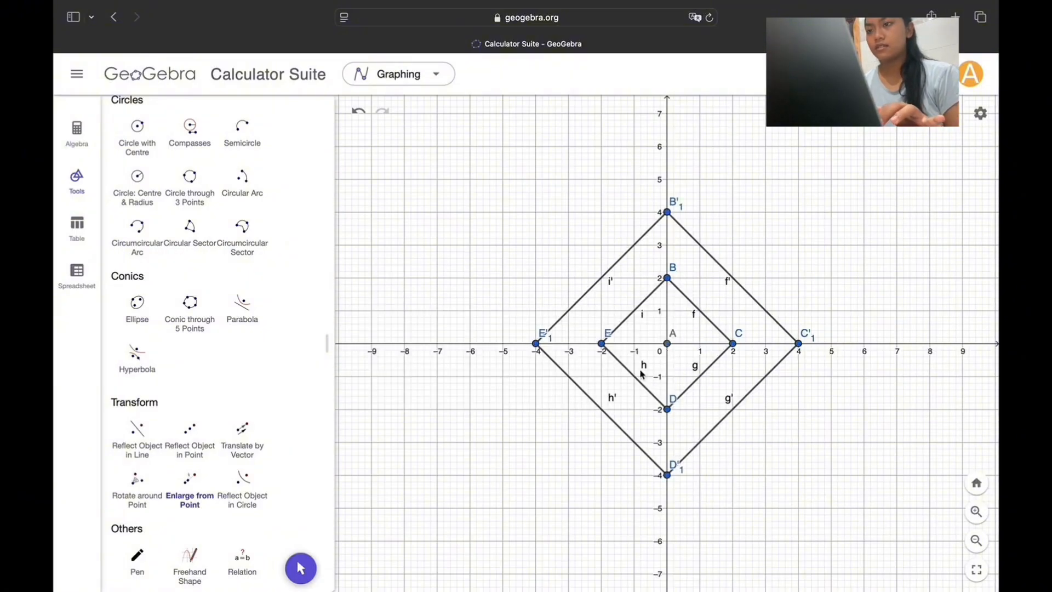
Step: Draw inward-bulging semicircles between adjacent corners of the large diamond to form four petals meeting at the origin
scroll(256, 240, "up", 2)
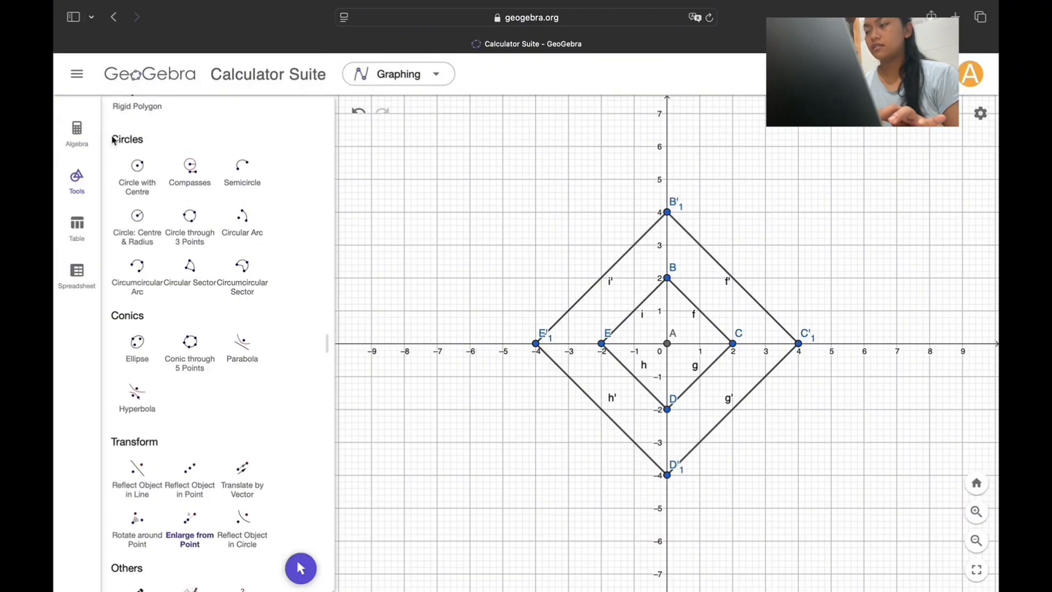
left_click(242, 166)
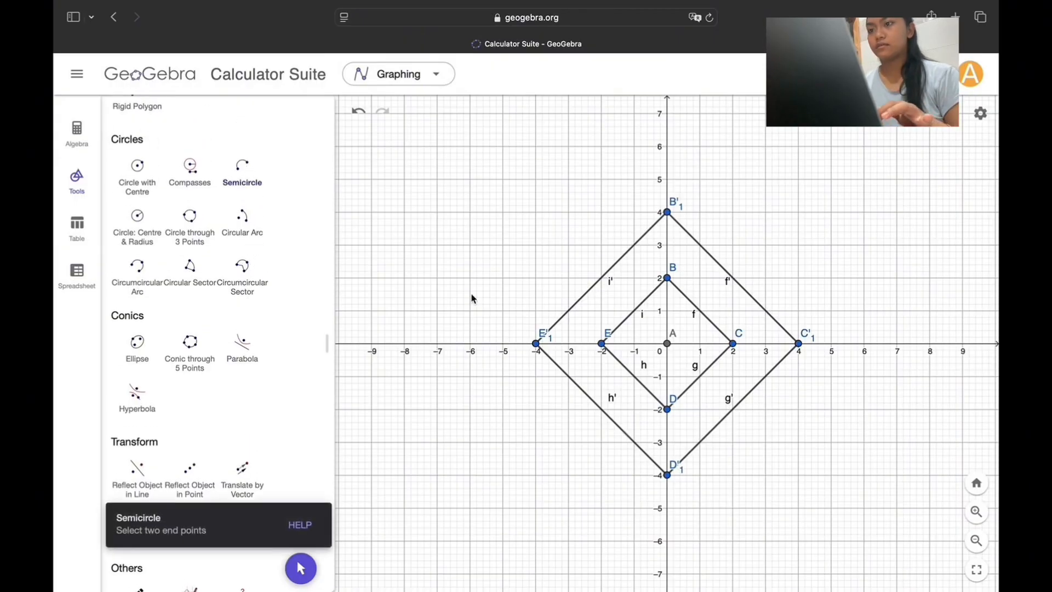
left_click(537, 345)
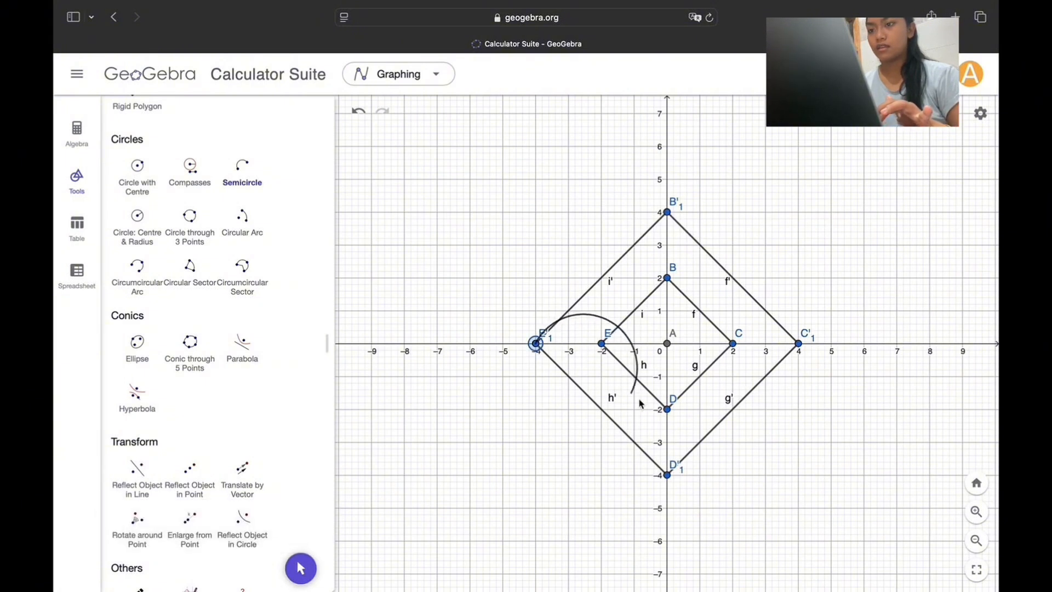
left_click(668, 475)
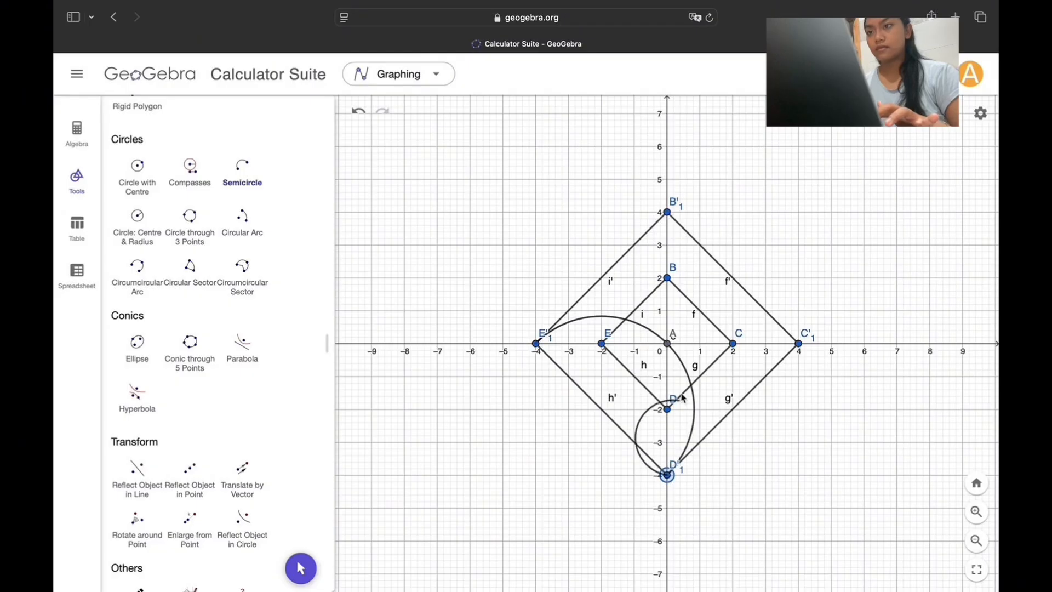
left_click(733, 343)
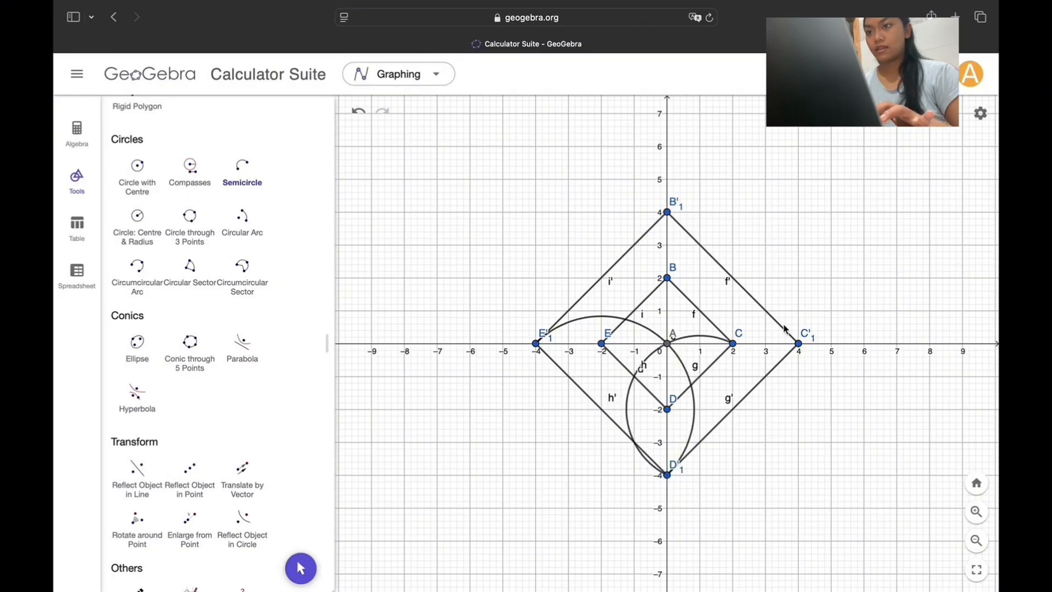
left_click(360, 112)
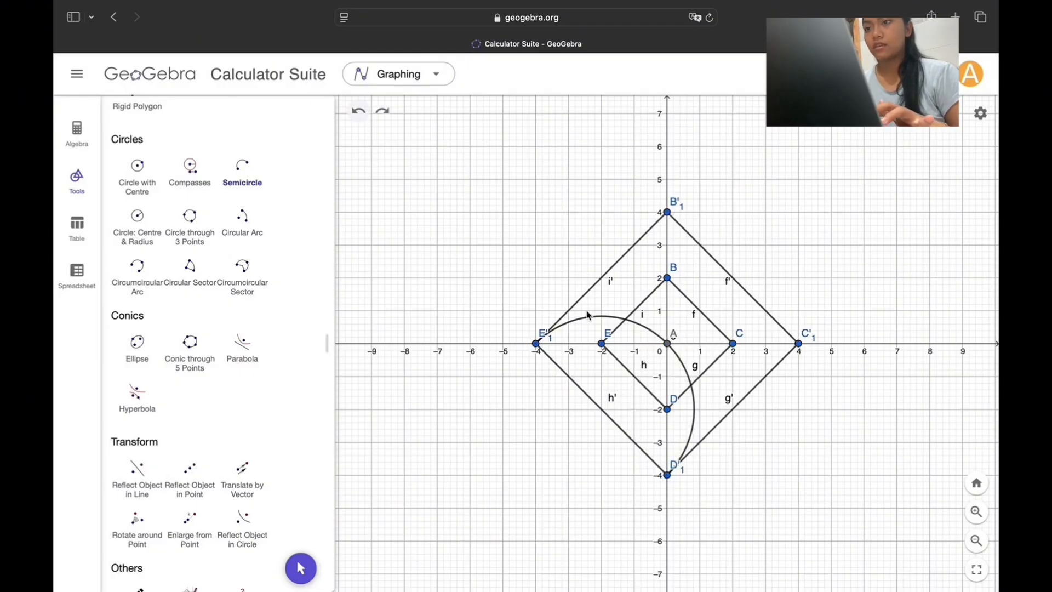
left_click(668, 474)
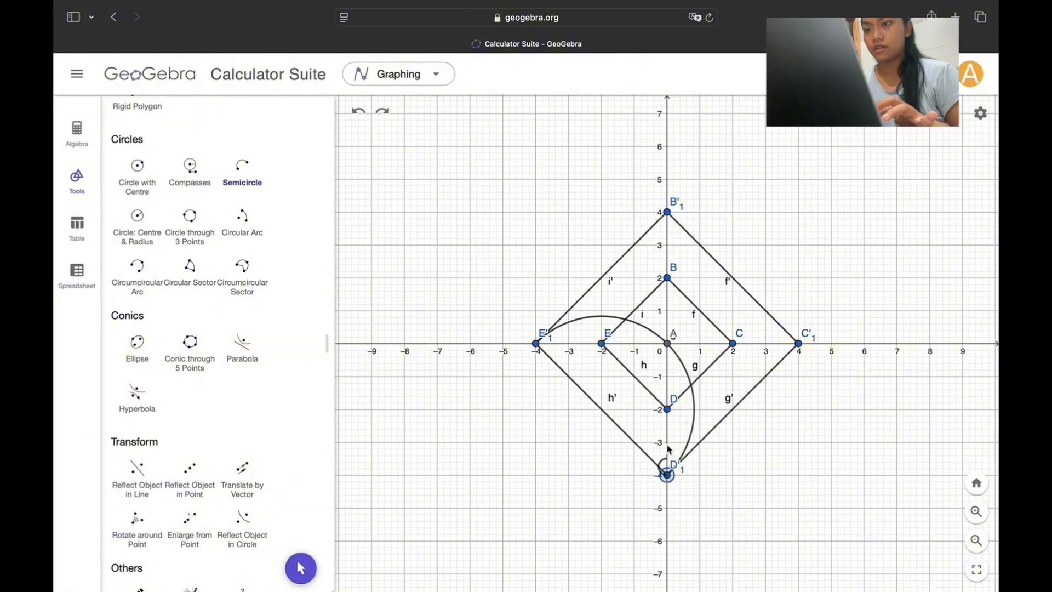
left_click(798, 344)
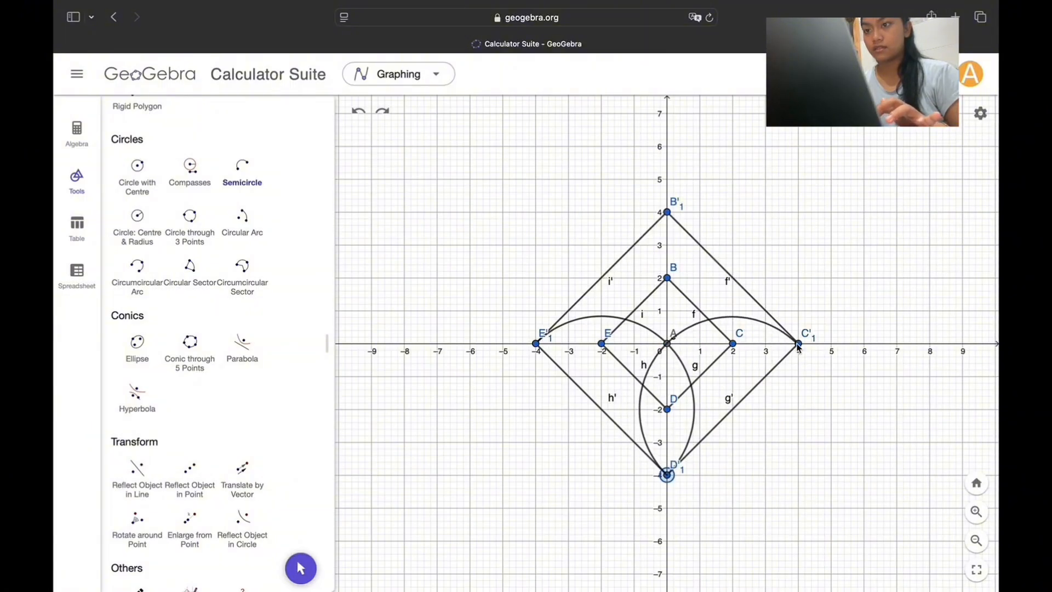
left_click(667, 212)
left_click(667, 344)
Step: Draw inward-bulging semicircles between adjacent corners of the small diamond to form four inner petals
left_click(601, 343)
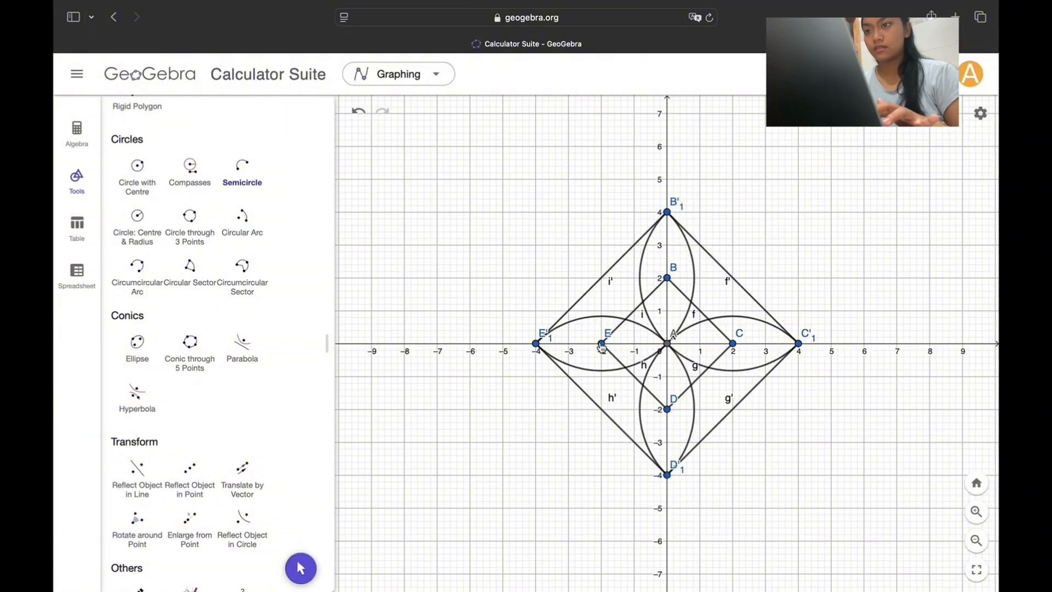
left_click(667, 343)
left_click(666, 409)
double_click(667, 344)
double_click(733, 343)
double_click(667, 343)
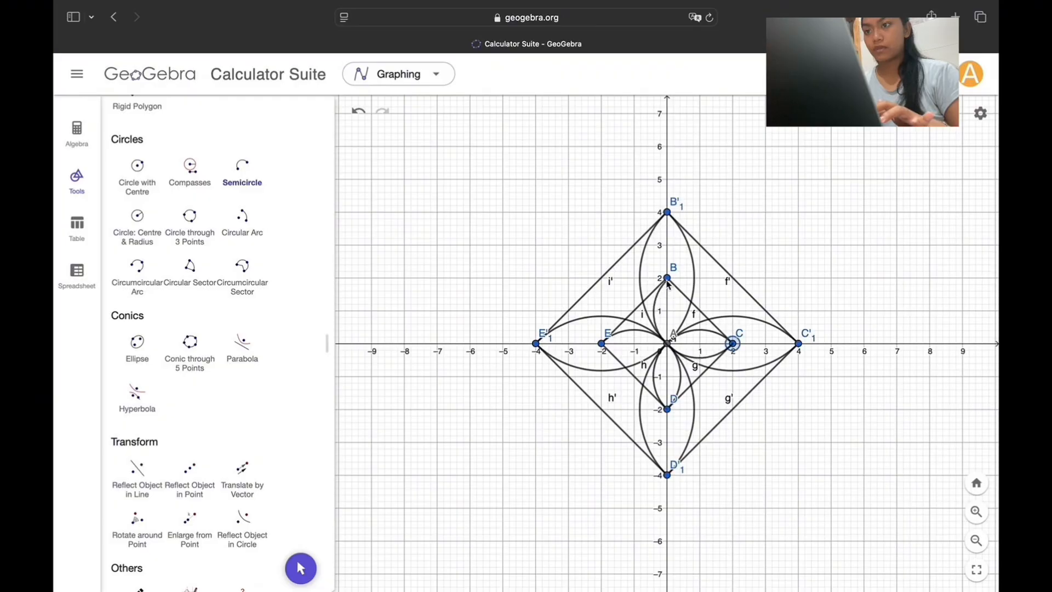
double_click(667, 278)
double_click(667, 343)
left_click(601, 343)
Step: Rotate the complete motif of diamonds and petals 45° anticlockwise around the origin point
scroll(212, 425, "down", 2)
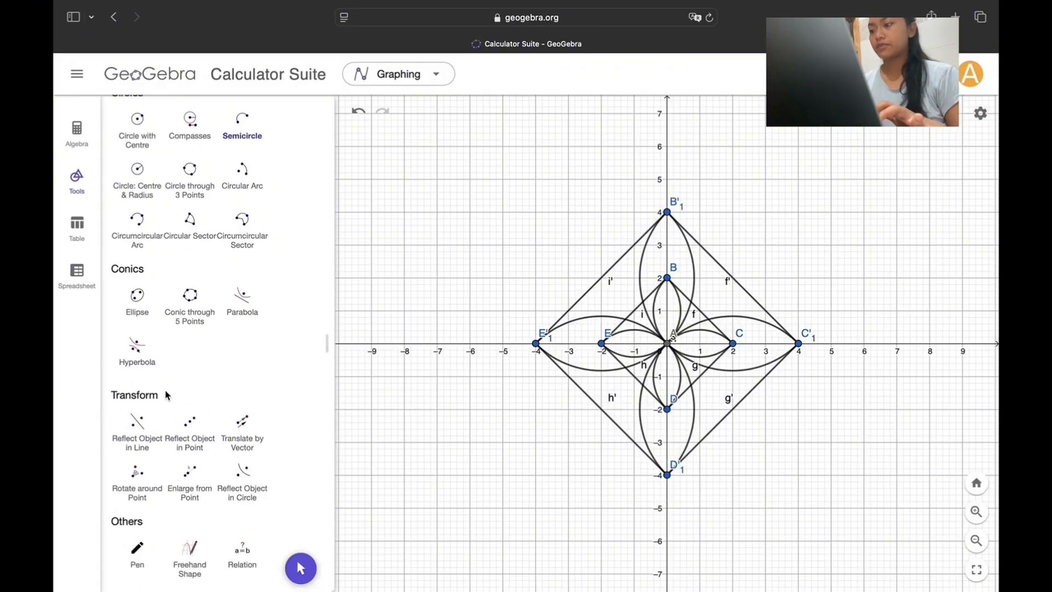
left_click(142, 486)
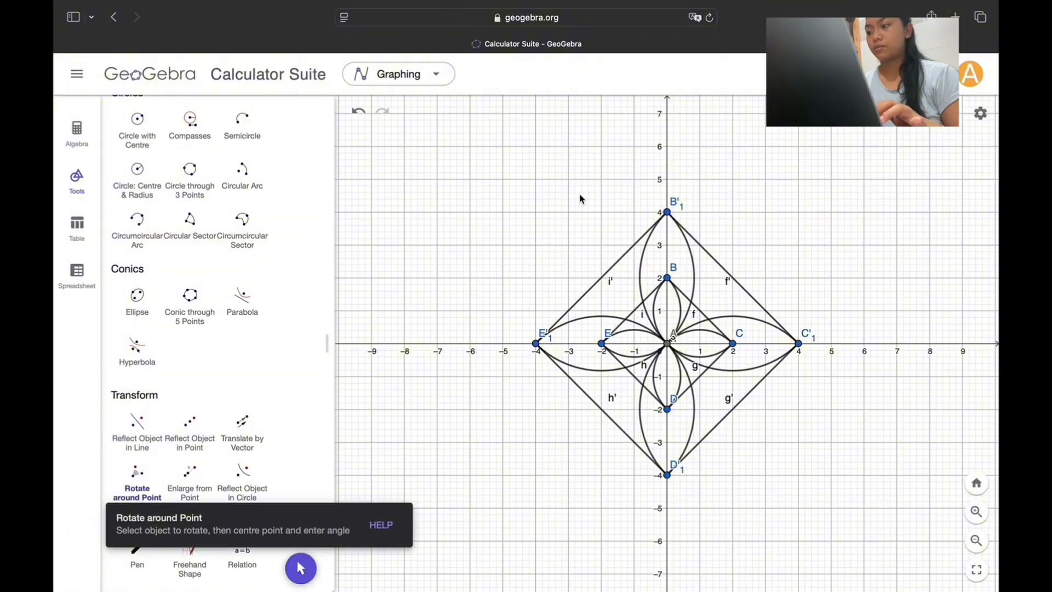
left_click_drag(458, 174, 920, 520)
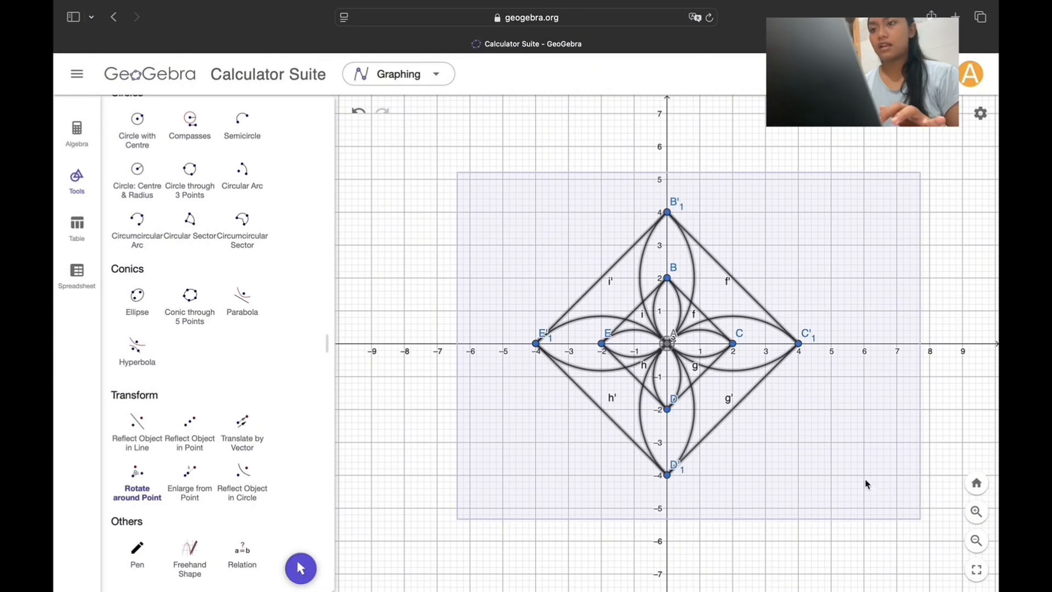
left_click(669, 345)
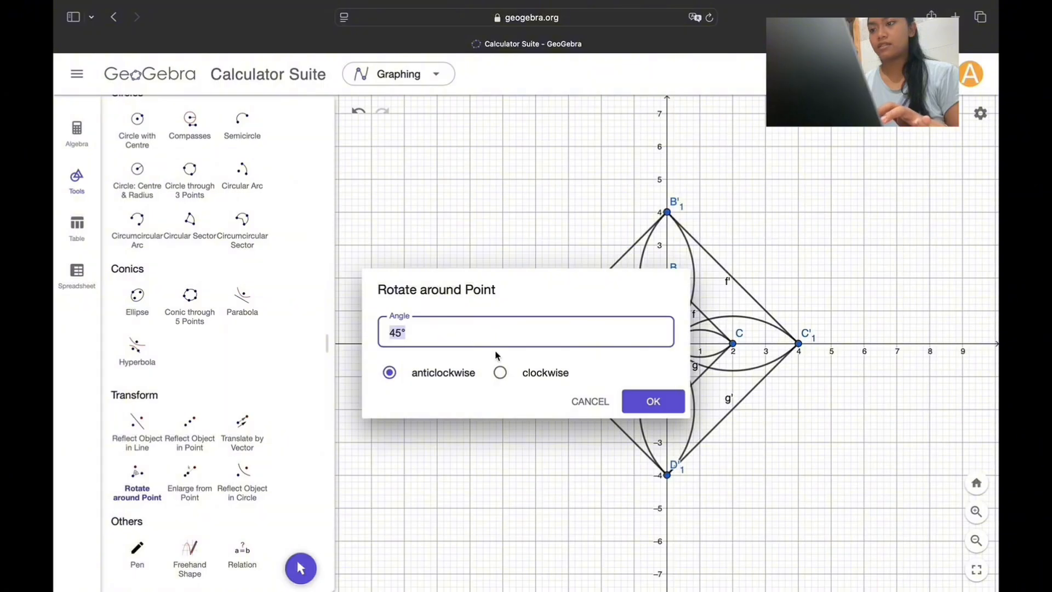
left_click(643, 402)
Step: Place three diagonal points at (−4, 12), (−8, 8) and (−12, 4) up and left of the rotated motif
scroll(627, 219, "down", 5)
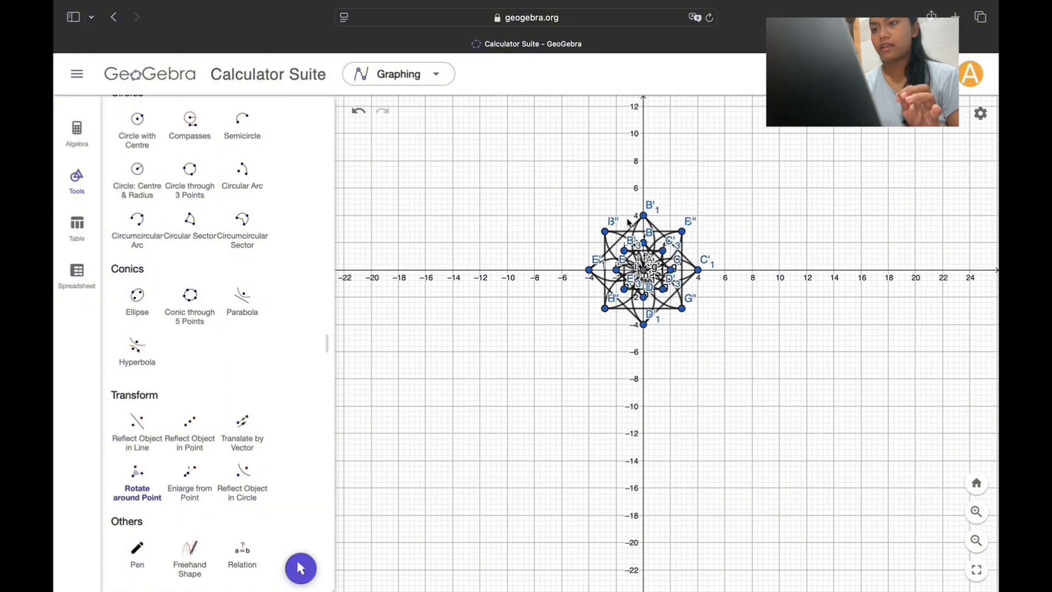
scroll(627, 222, "down", 3)
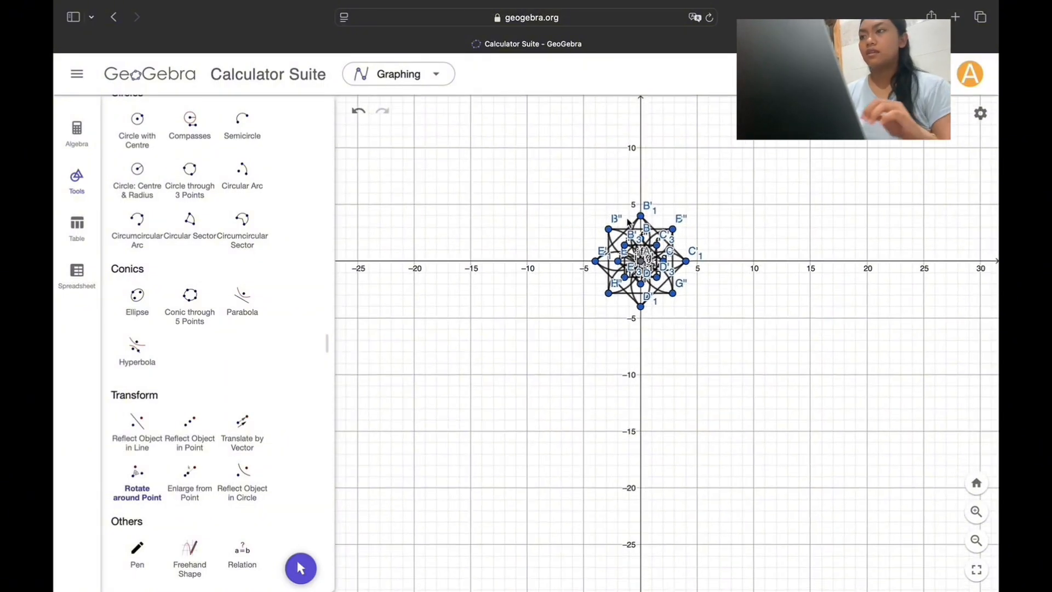
scroll(628, 222, "up", 2)
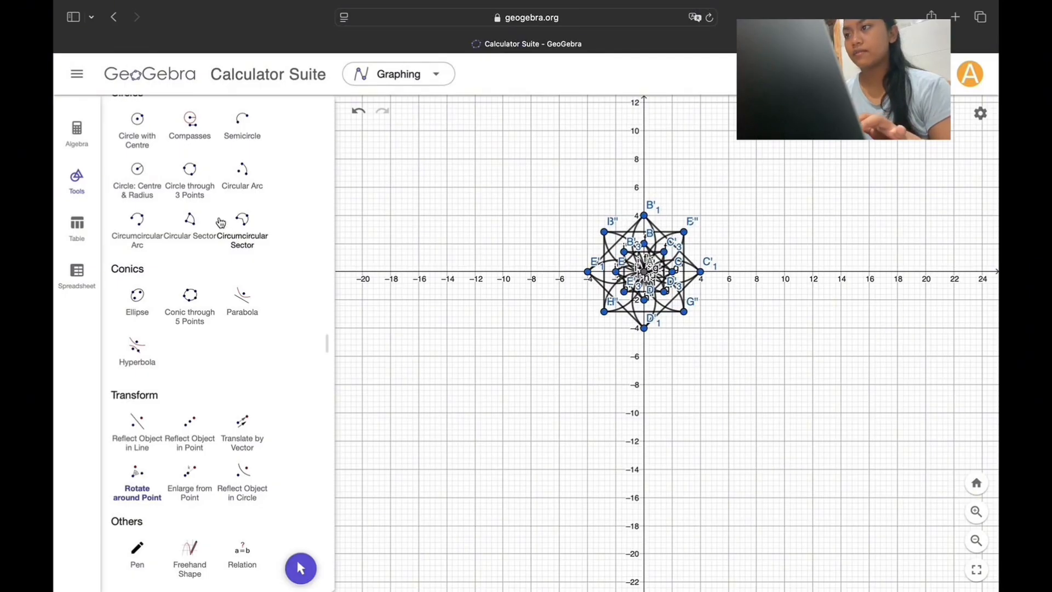
scroll(220, 222, "up", 12)
scroll(219, 222, "up", 10)
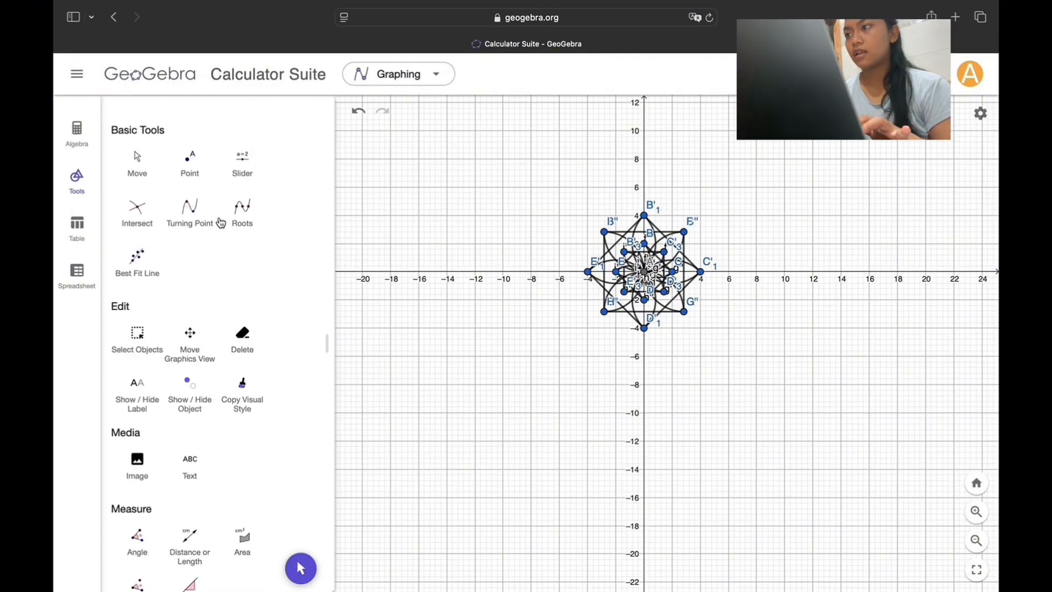
left_click(190, 157)
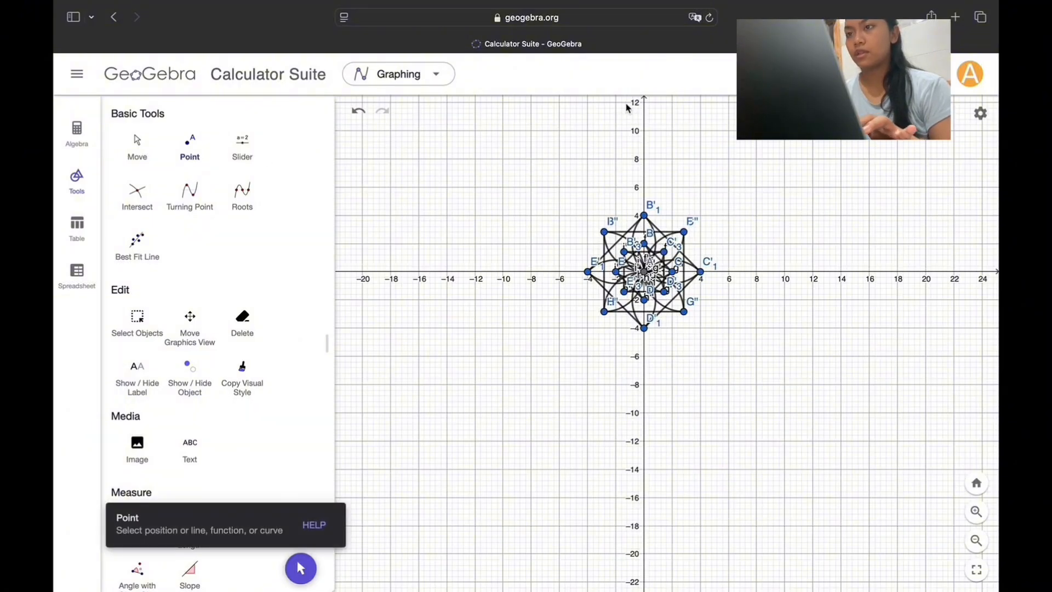
left_click(587, 103)
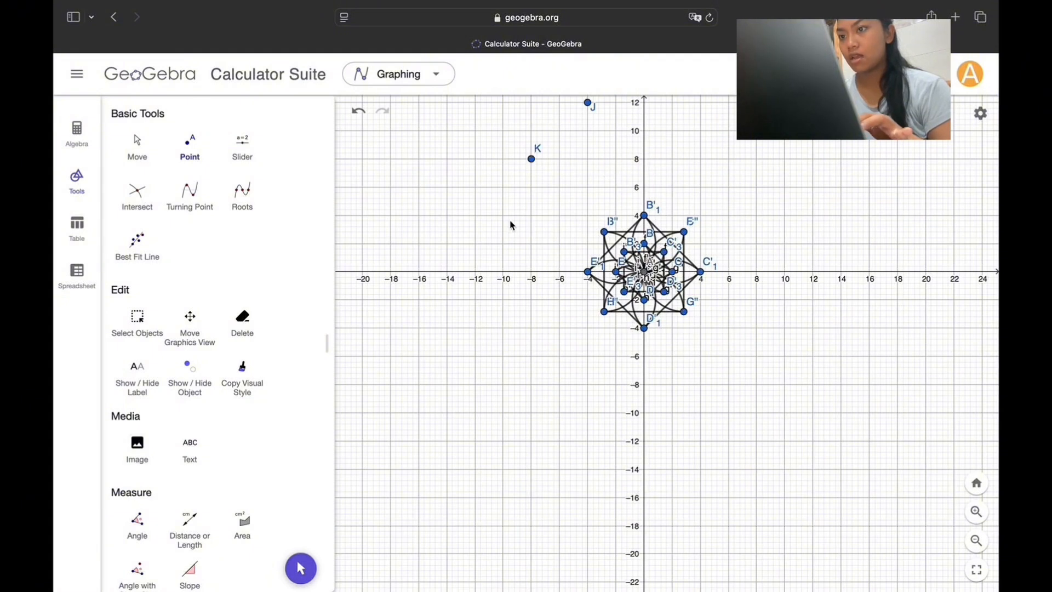
left_click(475, 215)
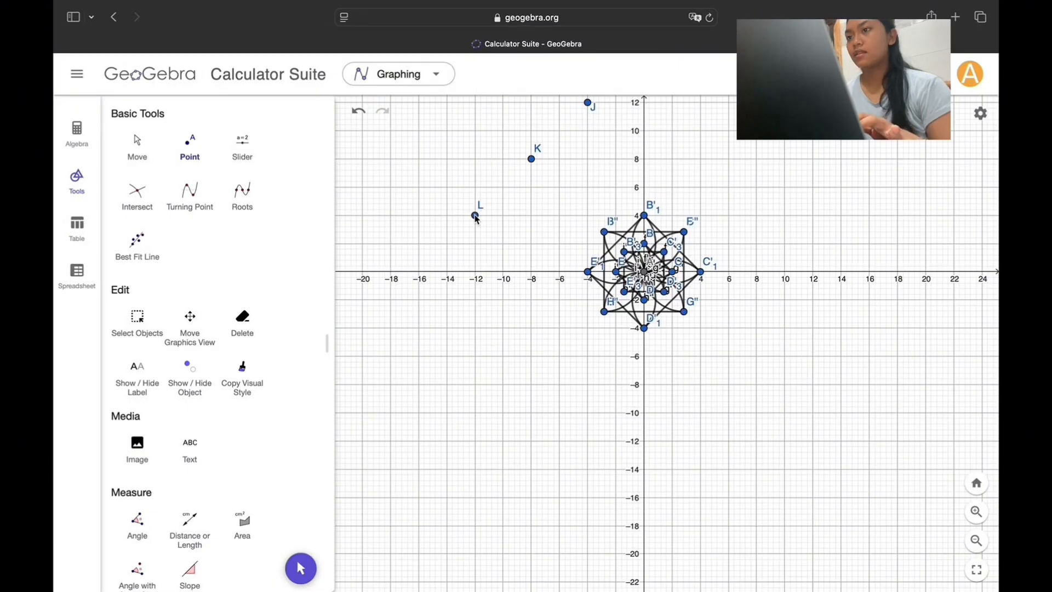
Step: Draw a slim ellipse with foci at (−12, 4) and (−8, 8), passing through about (−8.7, 6)
scroll(131, 493, "down", 10)
left_click(140, 490)
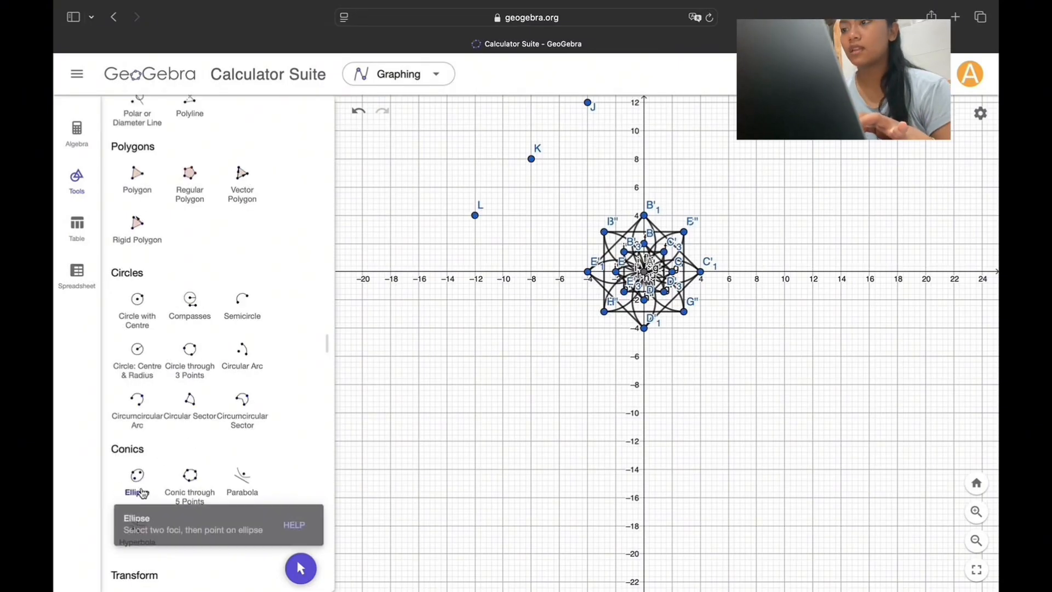
left_click(475, 216)
left_click(530, 159)
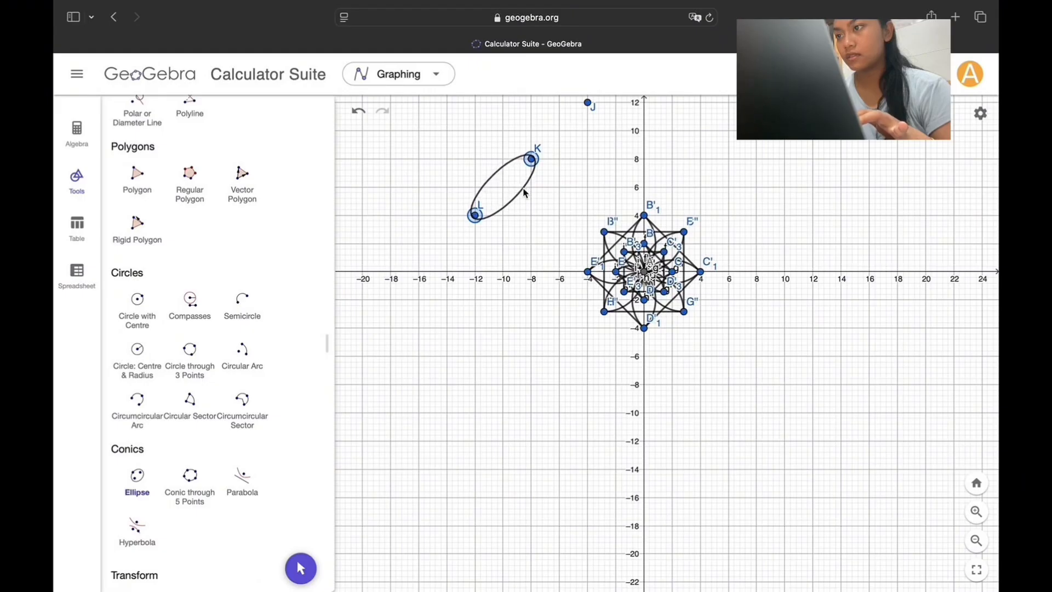
left_click(523, 190)
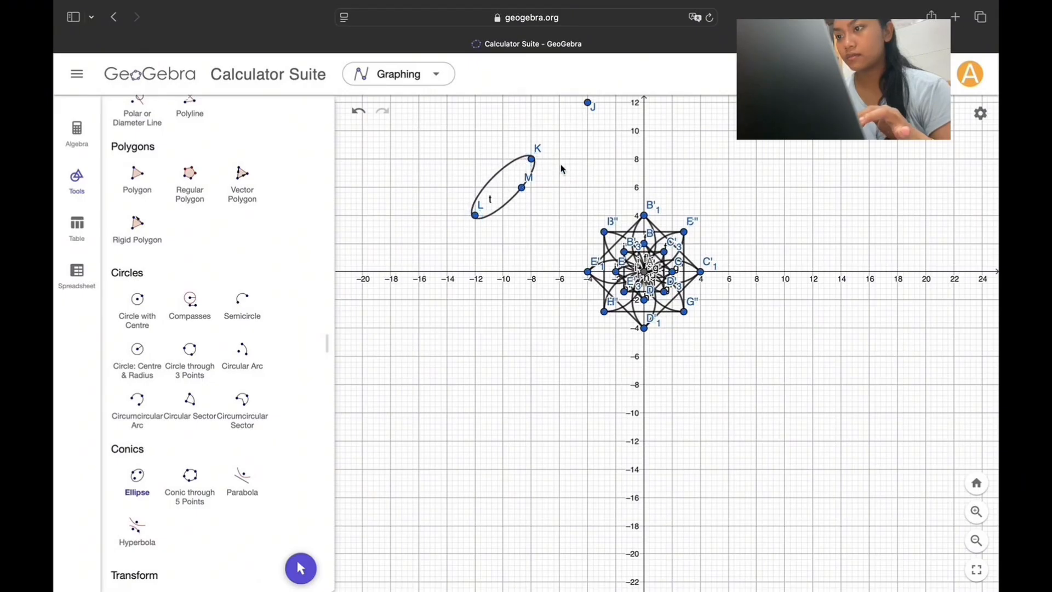
Step: Draw a matching slim ellipse with foci at (−8, 8) and (−4, 12), passing through about (−5, 9.8)
scroll(561, 169, "down", 3)
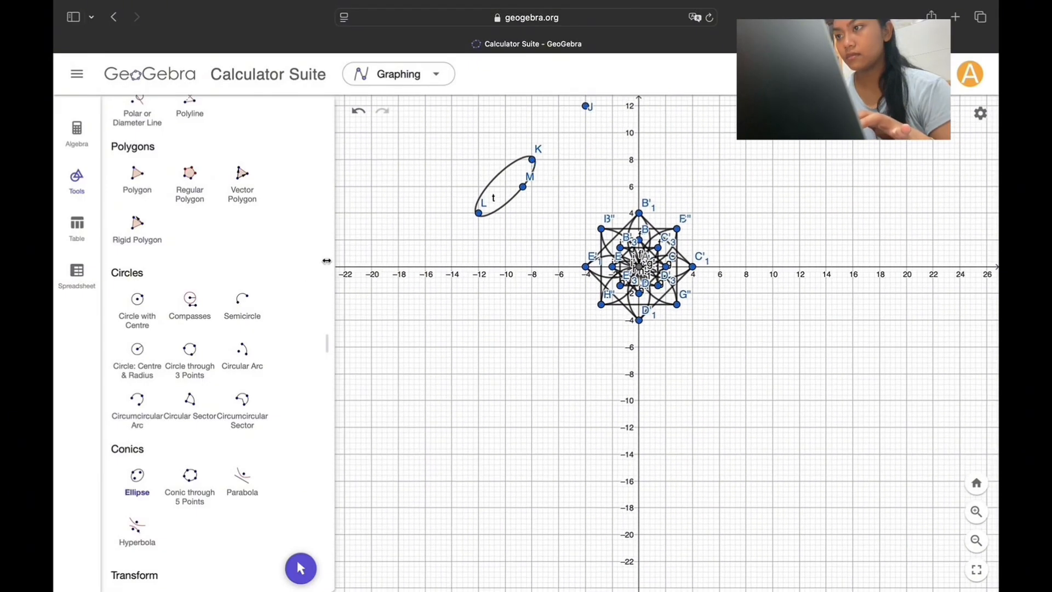
left_click(531, 160)
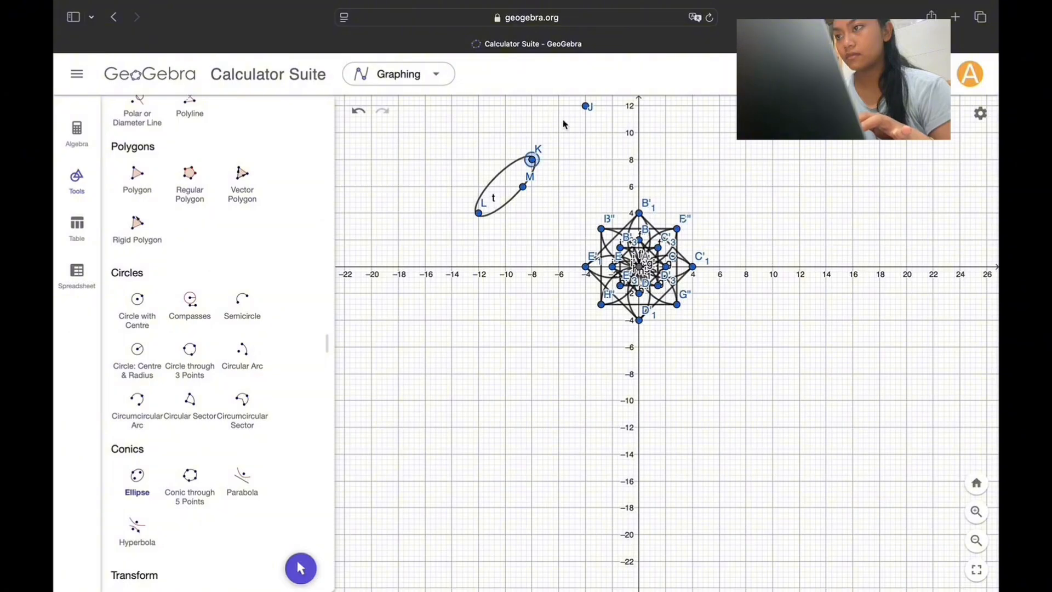
left_click(585, 106)
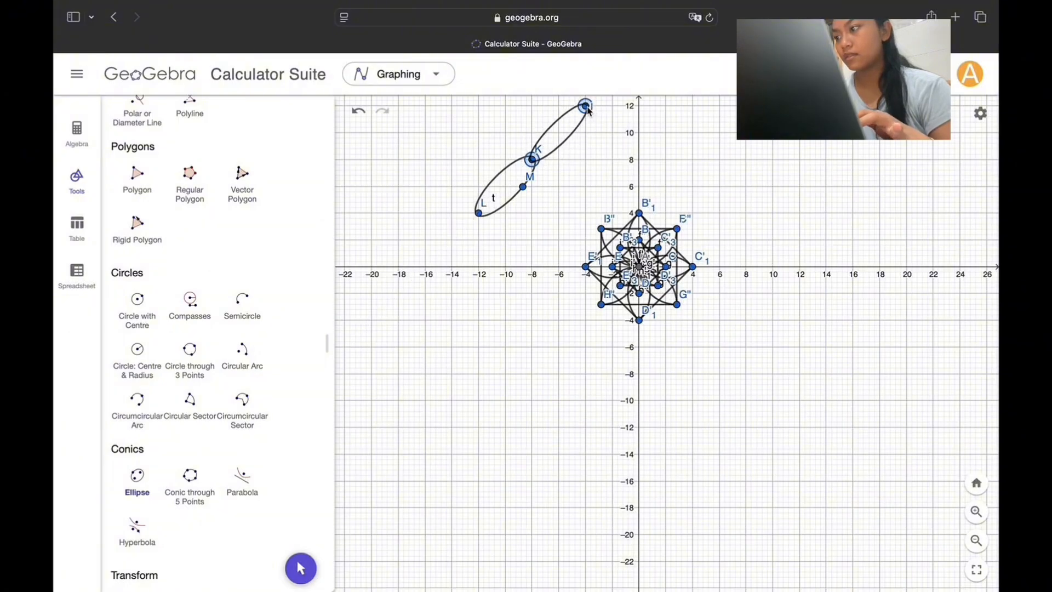
left_click(573, 136)
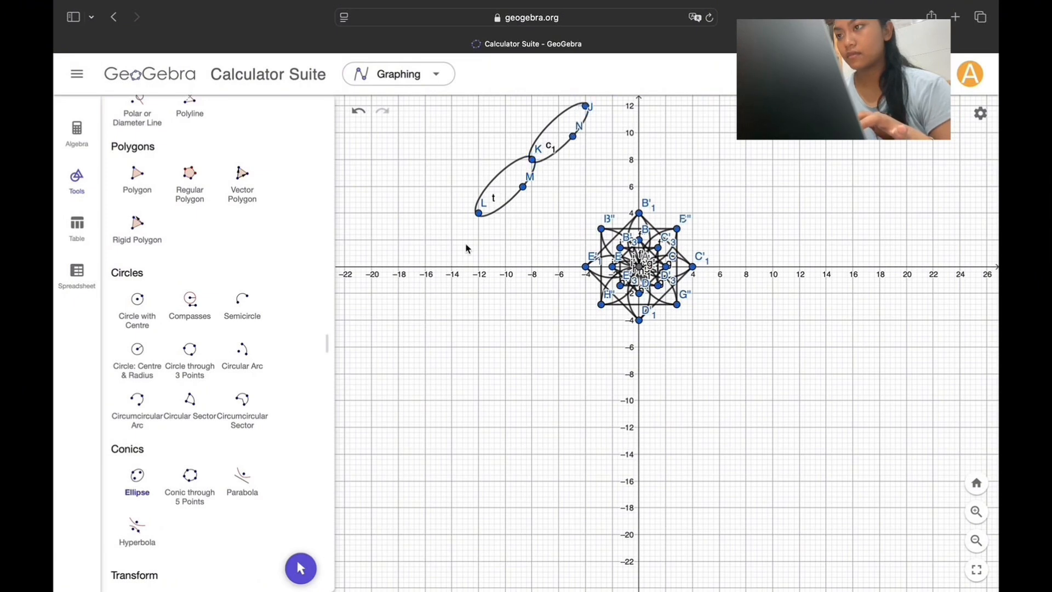
Step: Place one point on the upper-left side of each of the two slim ellipses
scroll(212, 294, "up", 5)
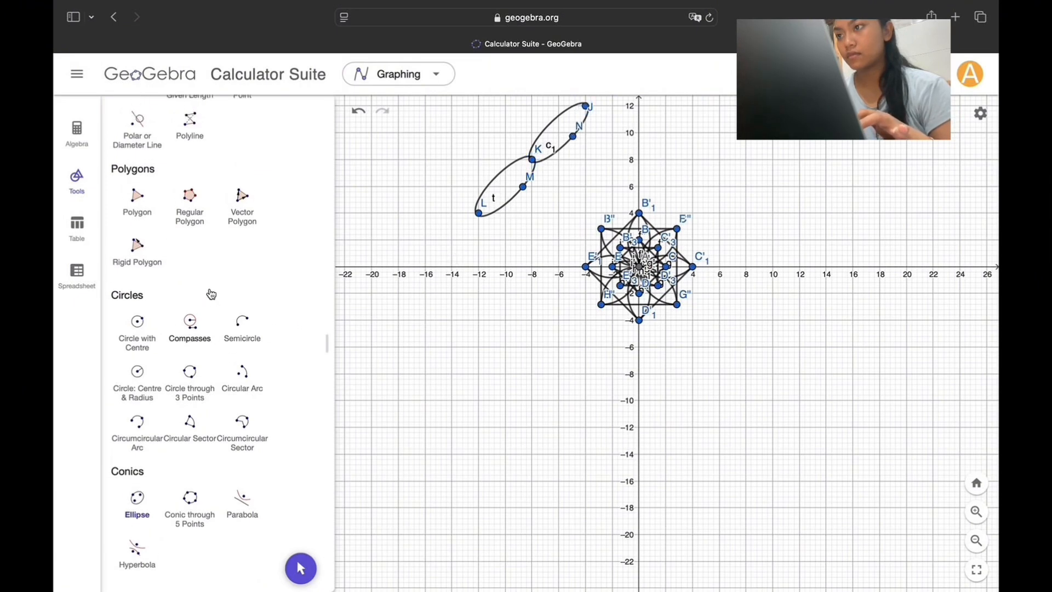
scroll(211, 294, "up", 10)
left_click(190, 147)
left_click(502, 171)
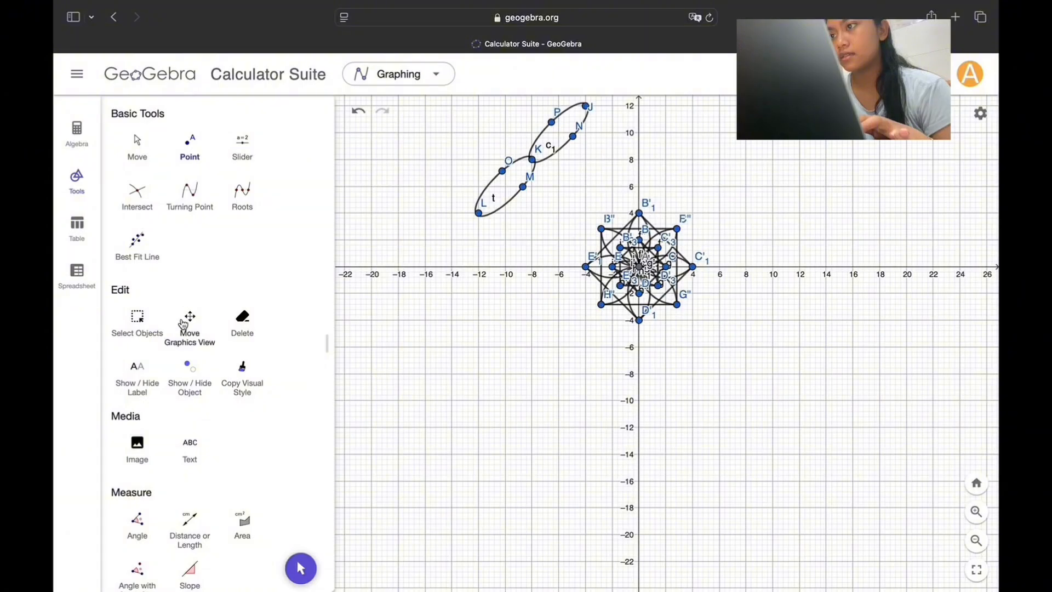
Step: Draw outward-bulging semicircles joining the shared focus at (−8, 8) to the upper-left point on each ellipse
scroll(236, 383, "down", 5)
scroll(235, 425, "down", 15)
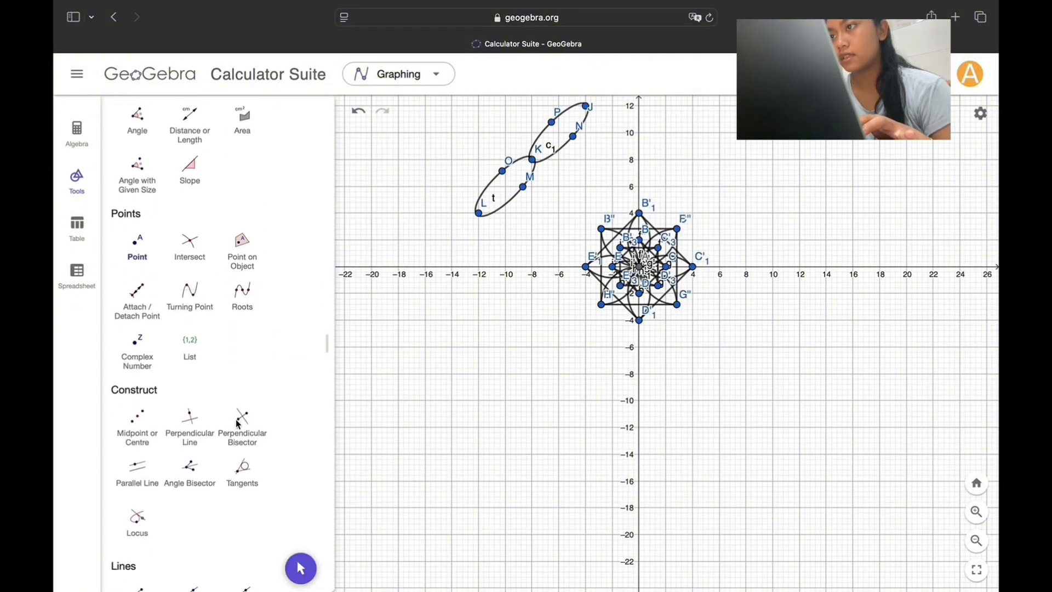
left_click(242, 399)
left_click(495, 177)
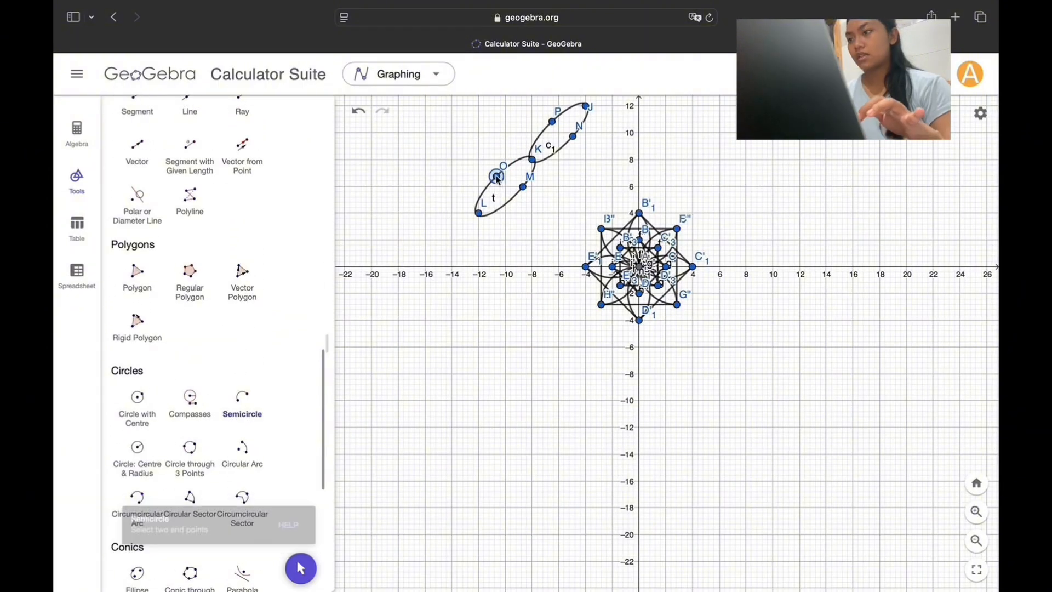
left_click(532, 159)
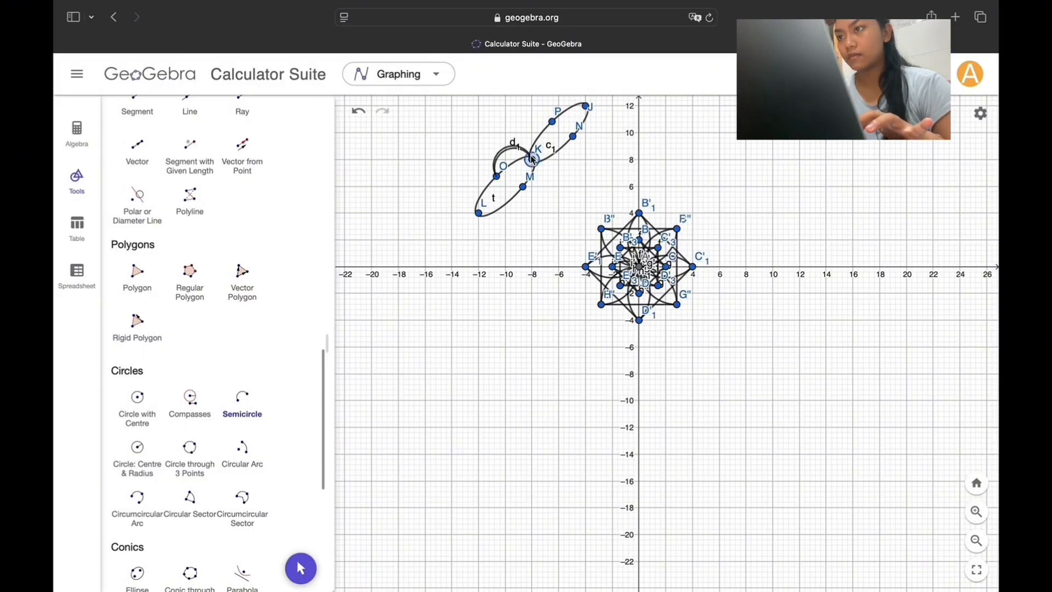
left_click(552, 121)
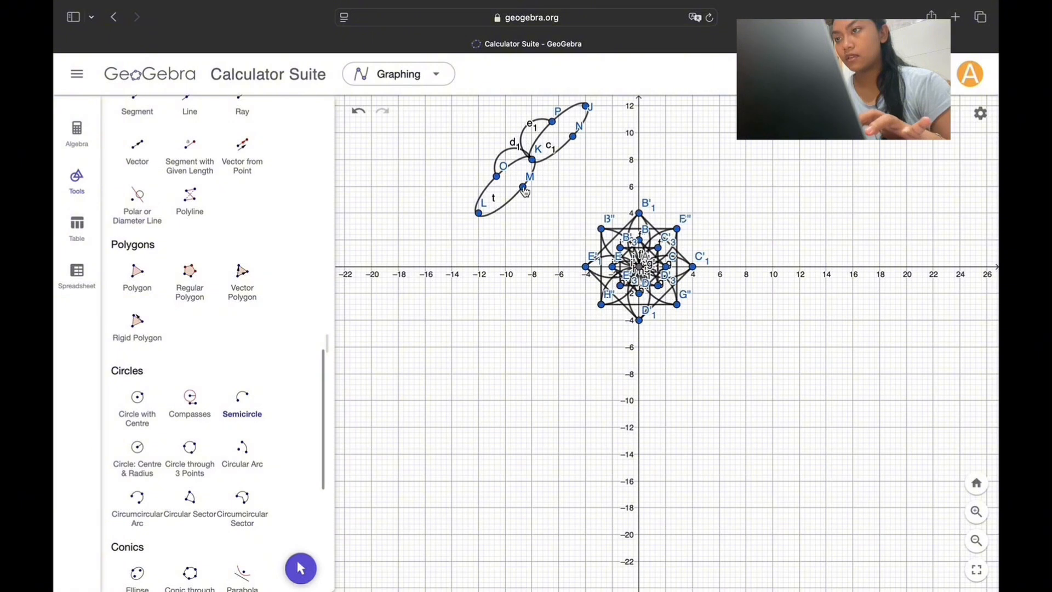
Step: Draw outward-bulging semicircles joining the shared focus at (−8, 8) to the lower-right side of each ellipse, and undo the stray extra point
left_click(572, 135)
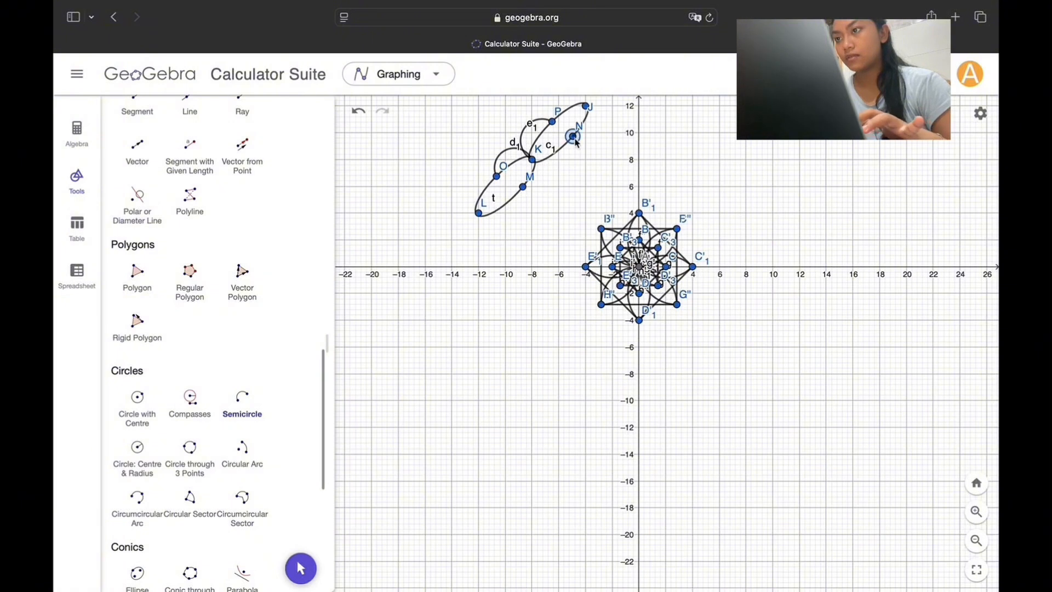
left_click(532, 160)
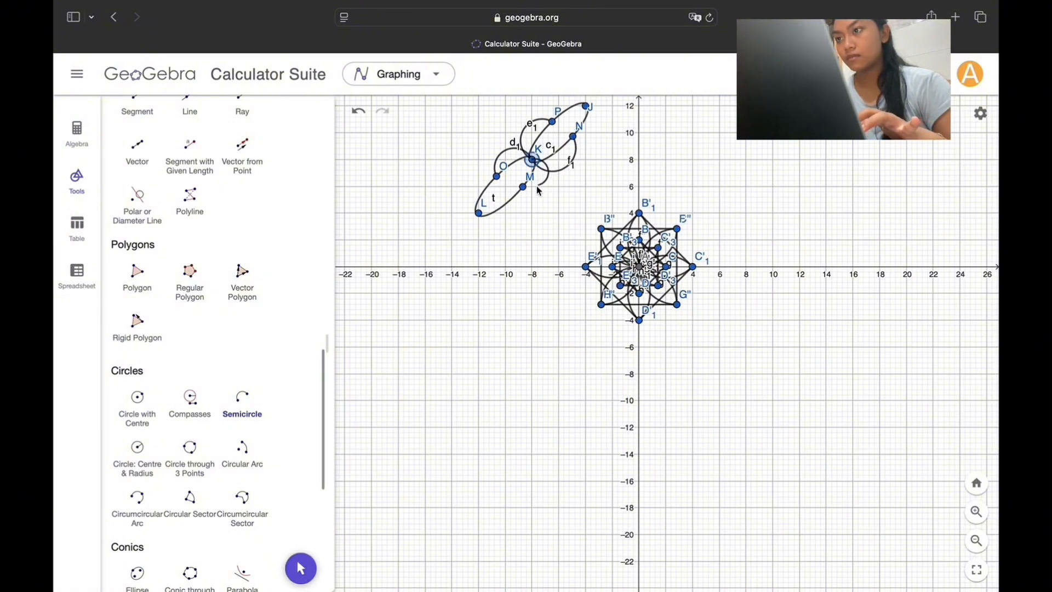
left_click(511, 200)
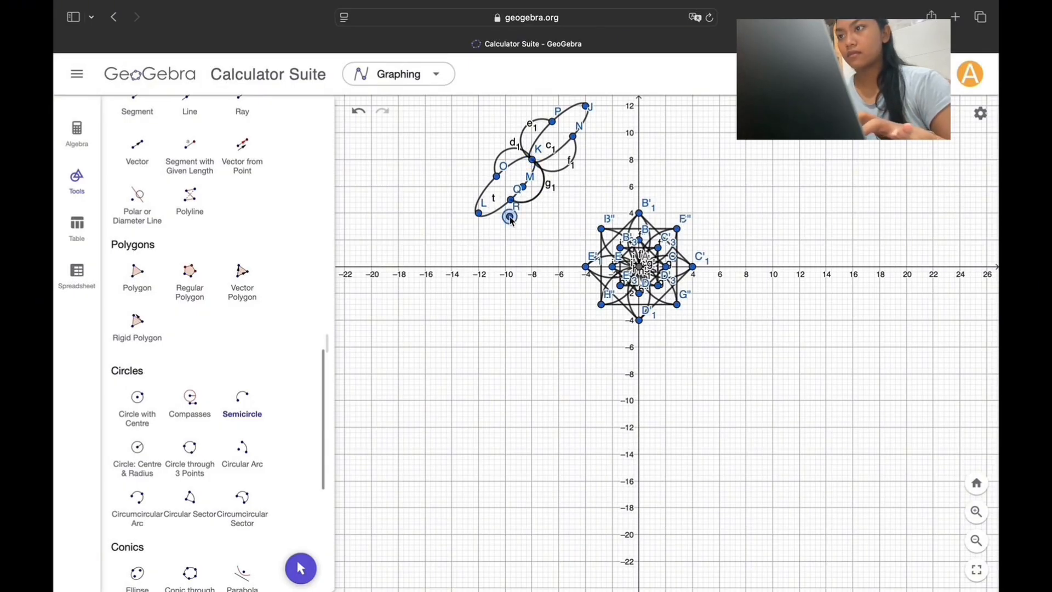
left_click(510, 216)
left_click(359, 111)
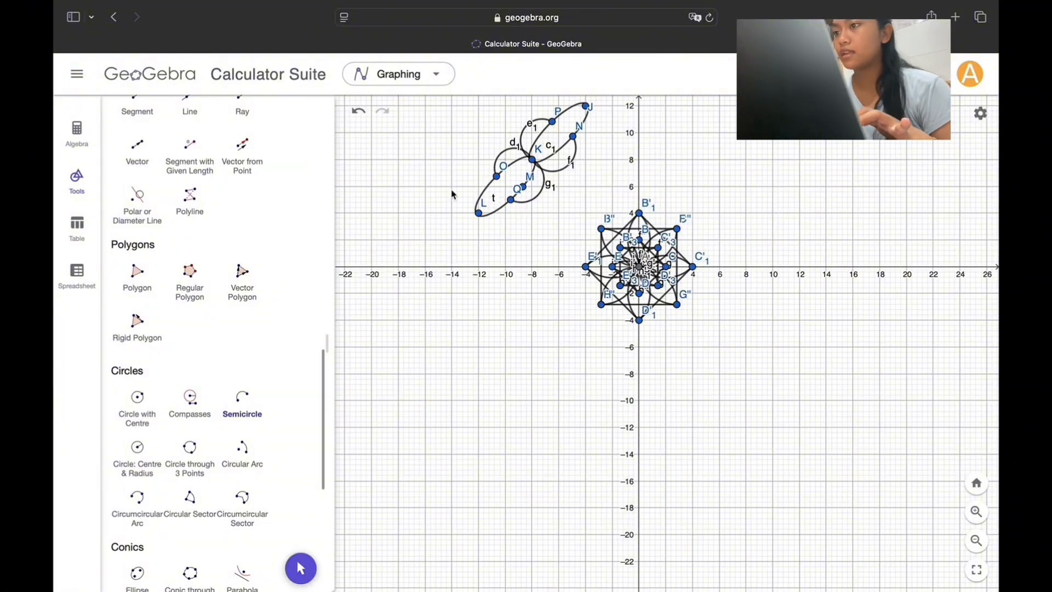
Step: Place one point on the outer curve of each of the four semicircles around the shared focus
scroll(246, 236, "up", 10)
scroll(247, 236, "up", 6)
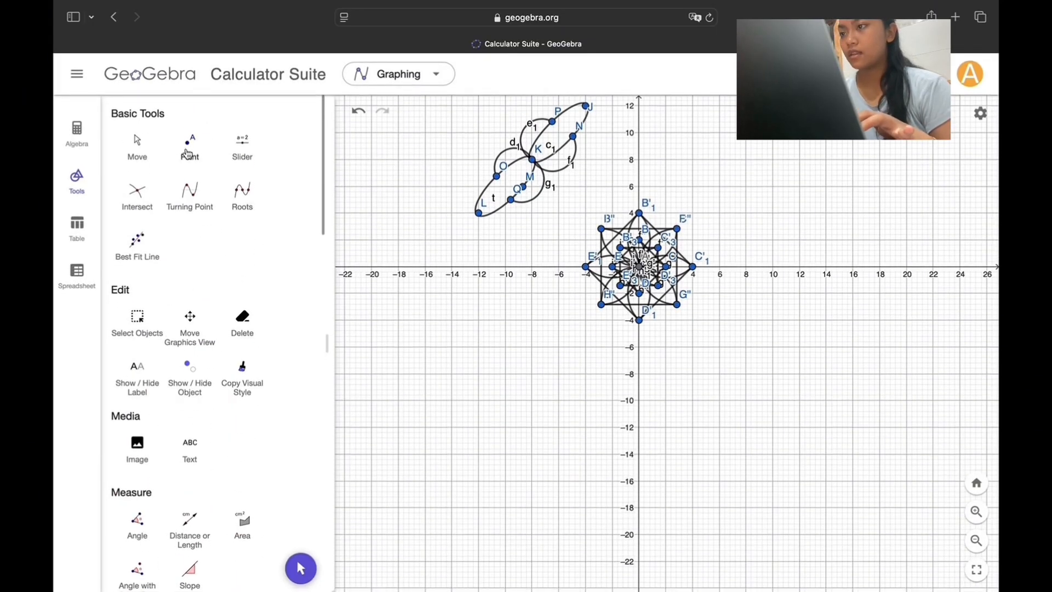
left_click(187, 152)
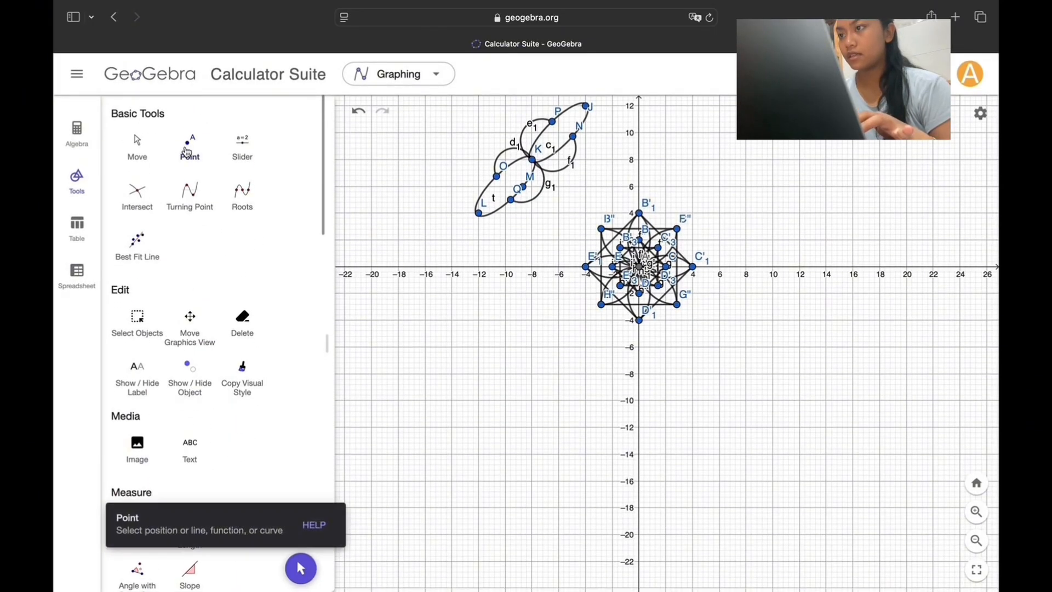
left_click(504, 151)
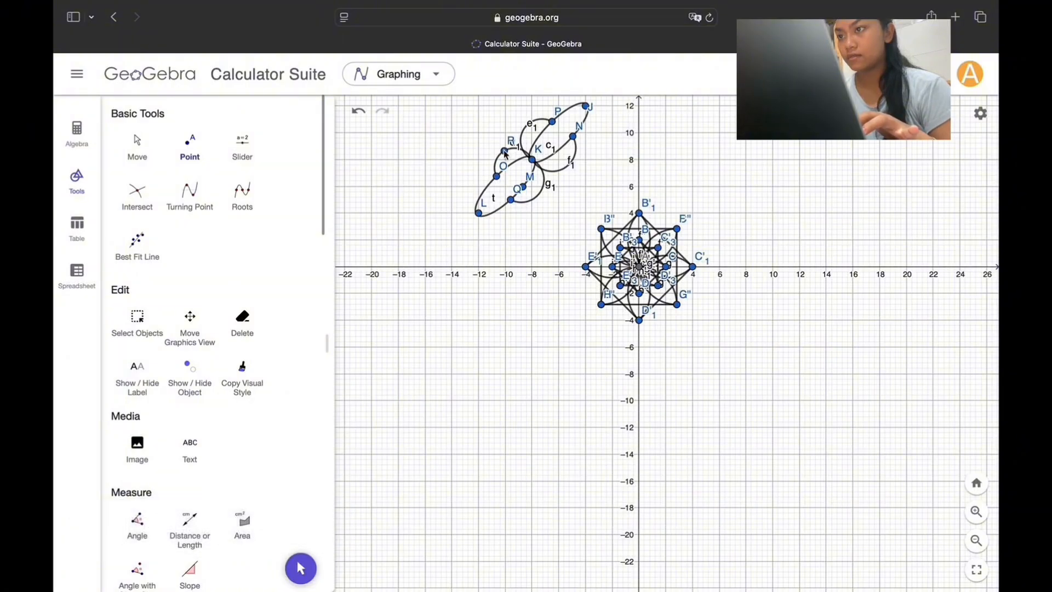
left_click(526, 127)
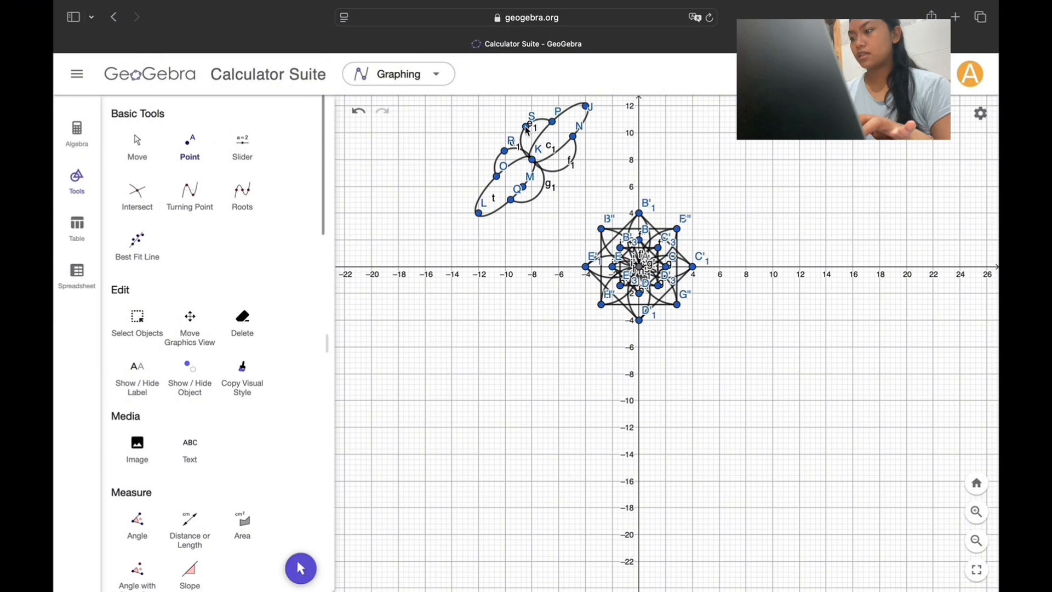
left_click(540, 193)
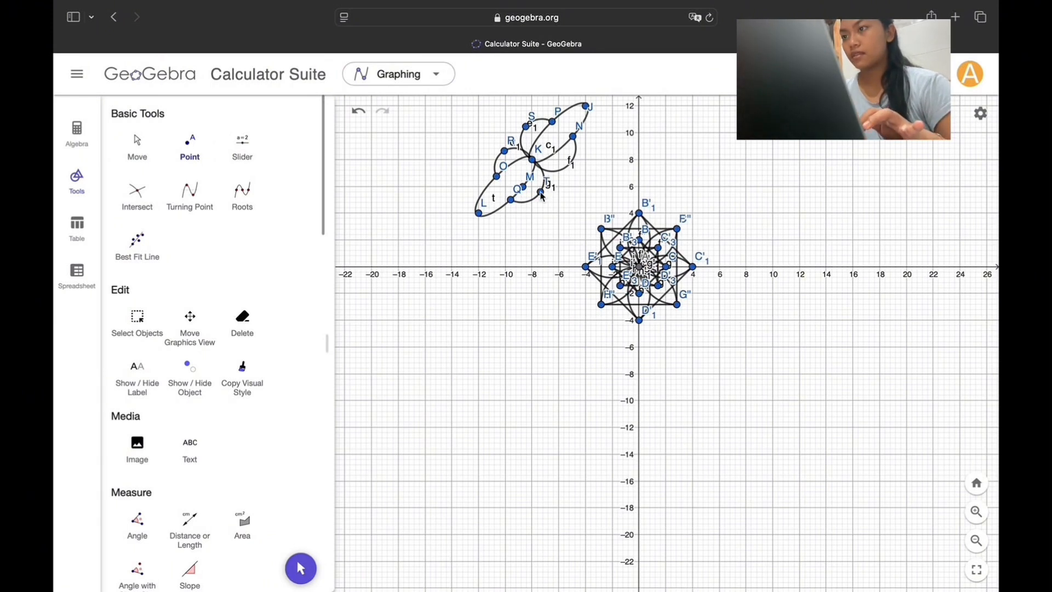
left_click(572, 159)
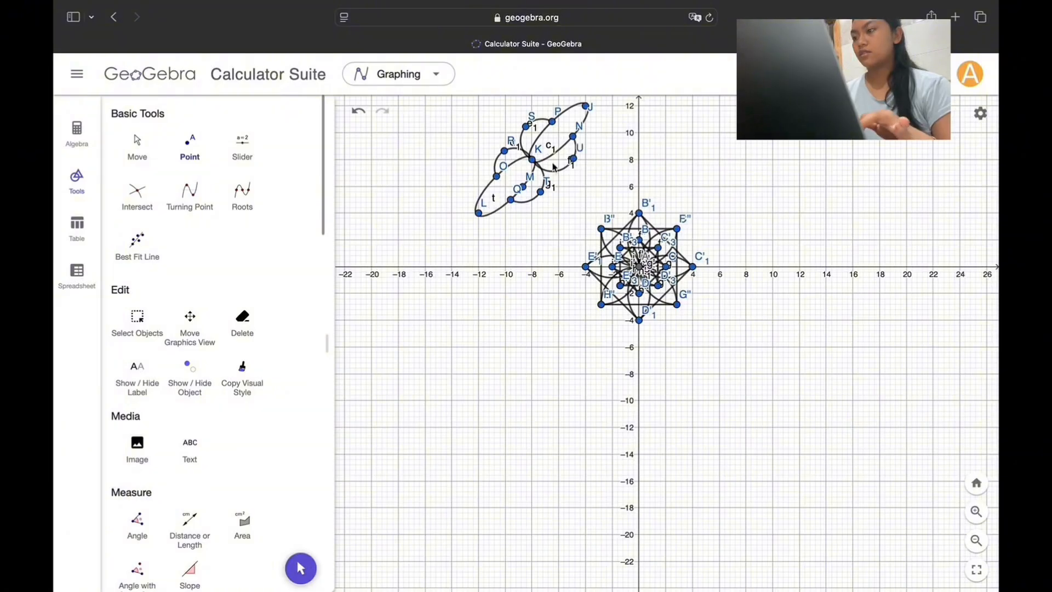
Step: Draw outward-bulging semicircles joining the two points on the upper-left arcs and the two points on the lower-right arcs around the shared focus
scroll(236, 388, "down", 6)
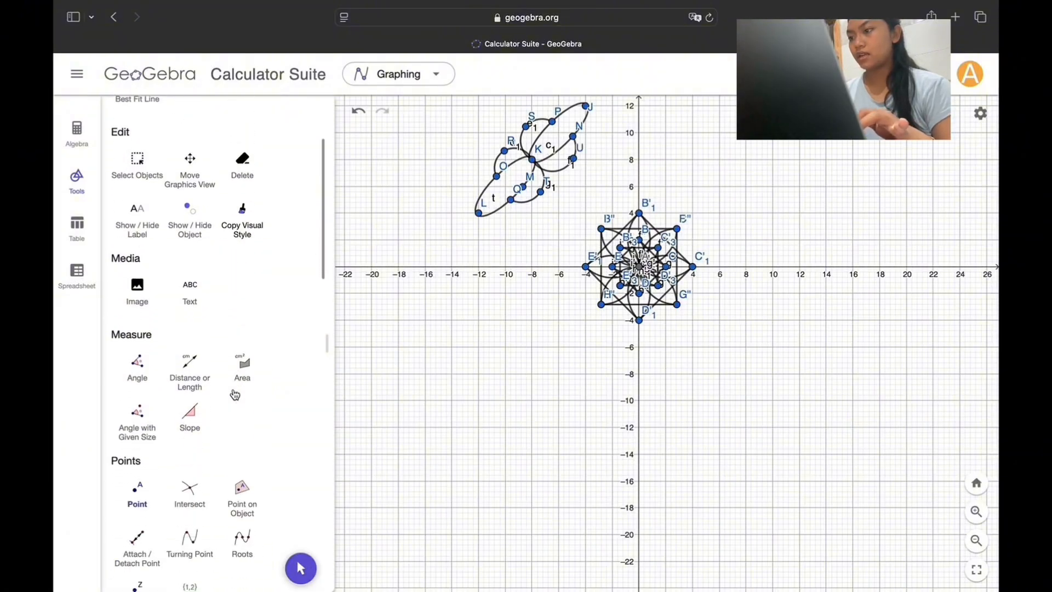
scroll(235, 394, "down", 10)
left_click(242, 415)
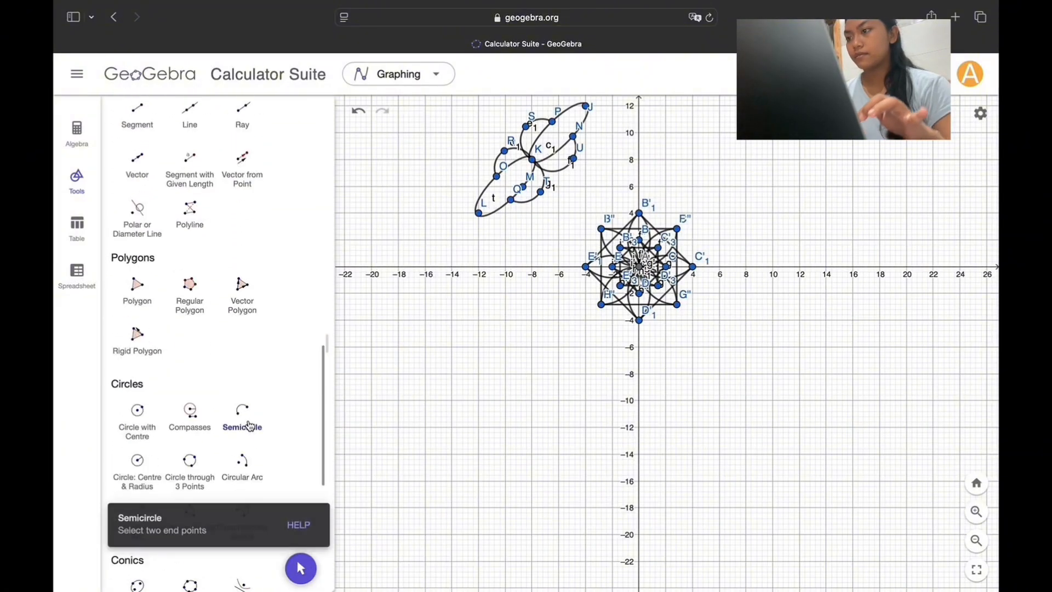
left_click(504, 152)
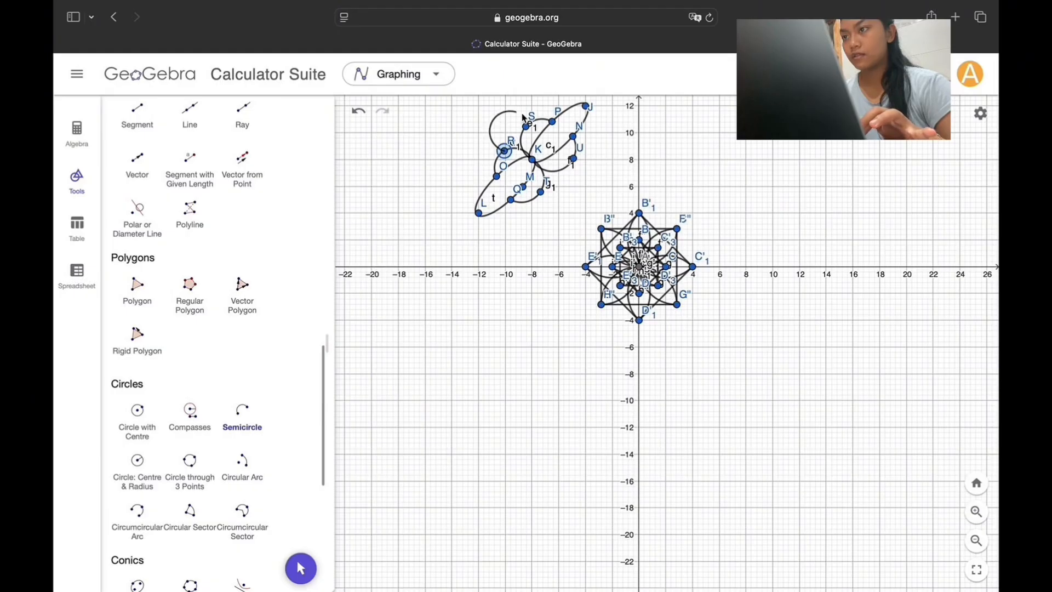
left_click(527, 127)
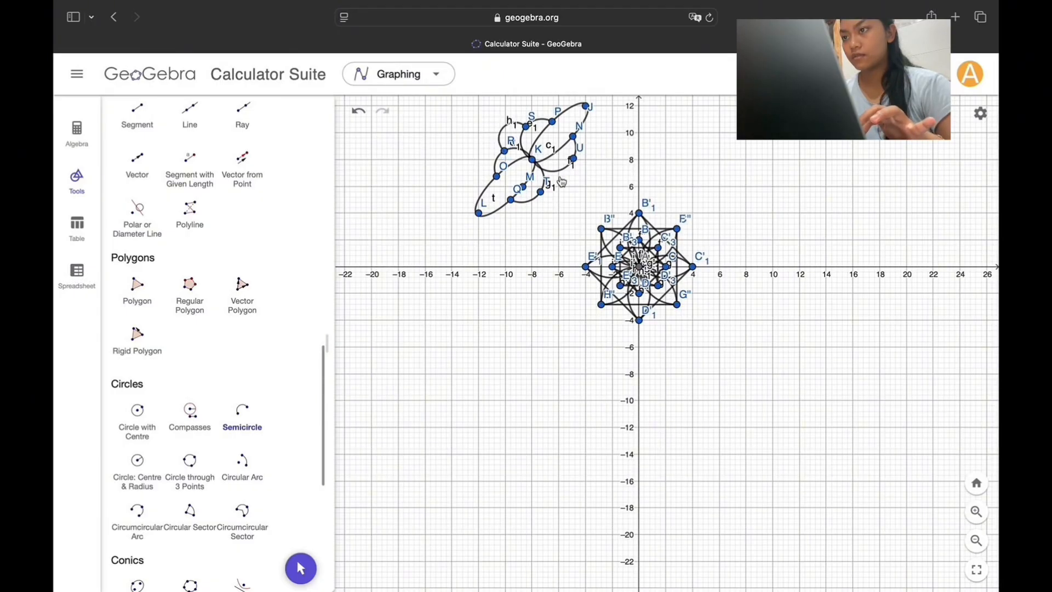
left_click(573, 159)
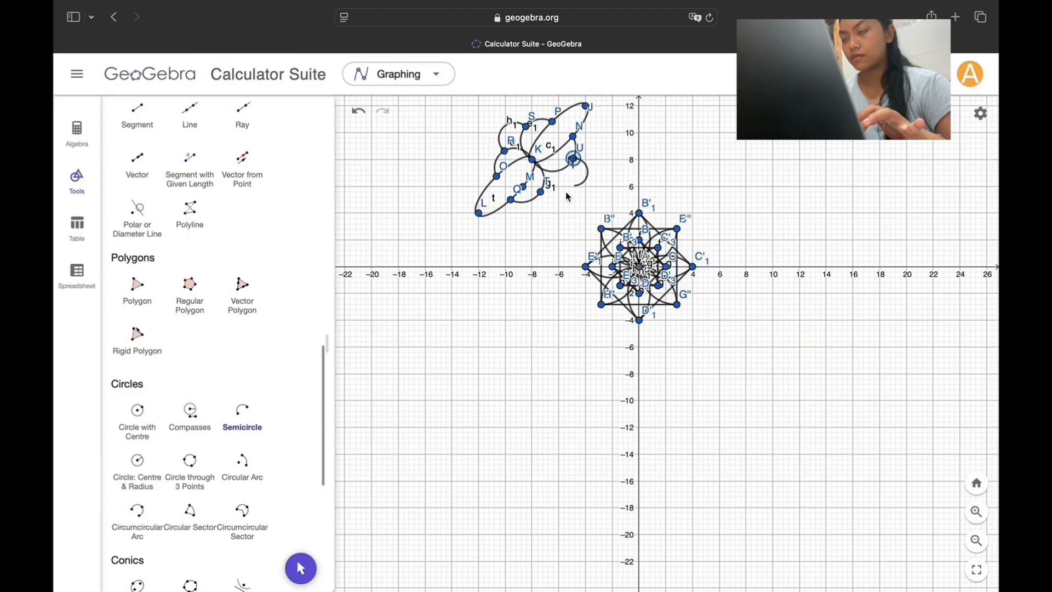
left_click(541, 196)
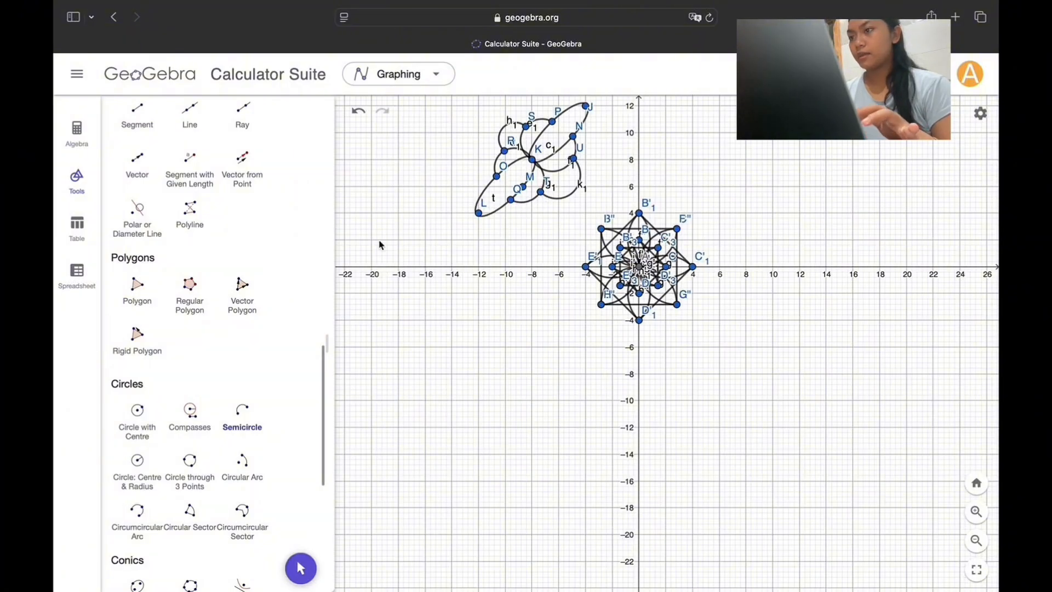
Step: Draw a narrower ellipse inside each slim ellipse, using foci (−12, 4) and (−8, 8), and foci (−8, 8) and (−4, 12)
scroll(226, 454, "down", 3)
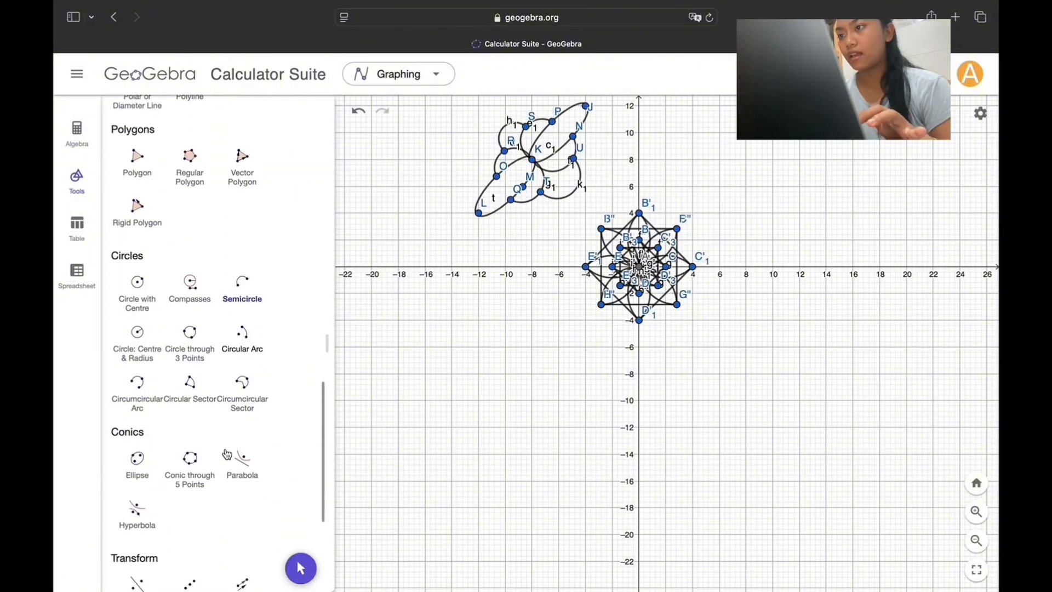
scroll(226, 453, "down", 1)
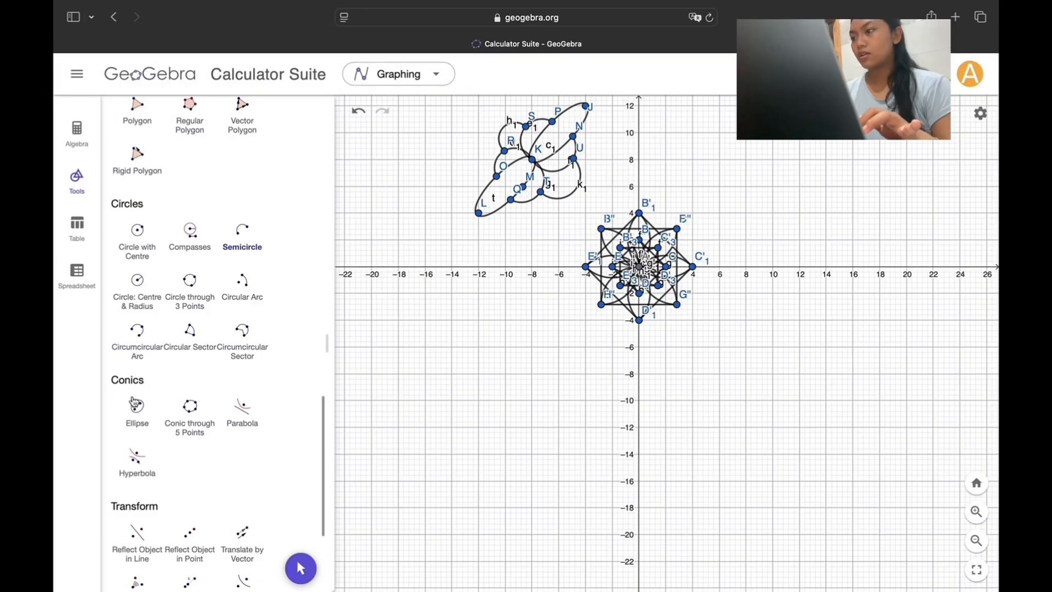
left_click(135, 404)
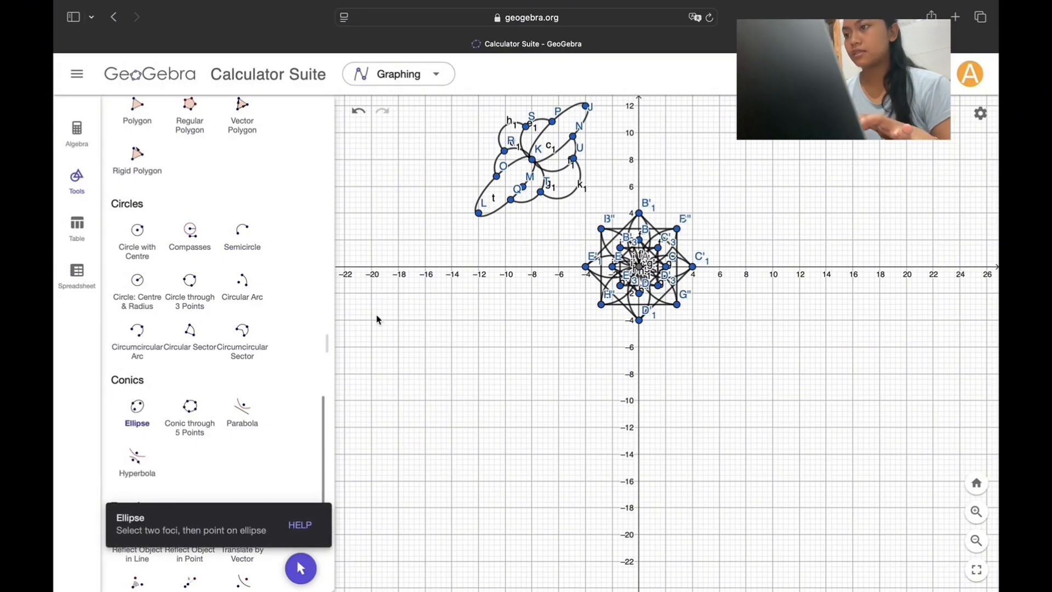
left_click(479, 214)
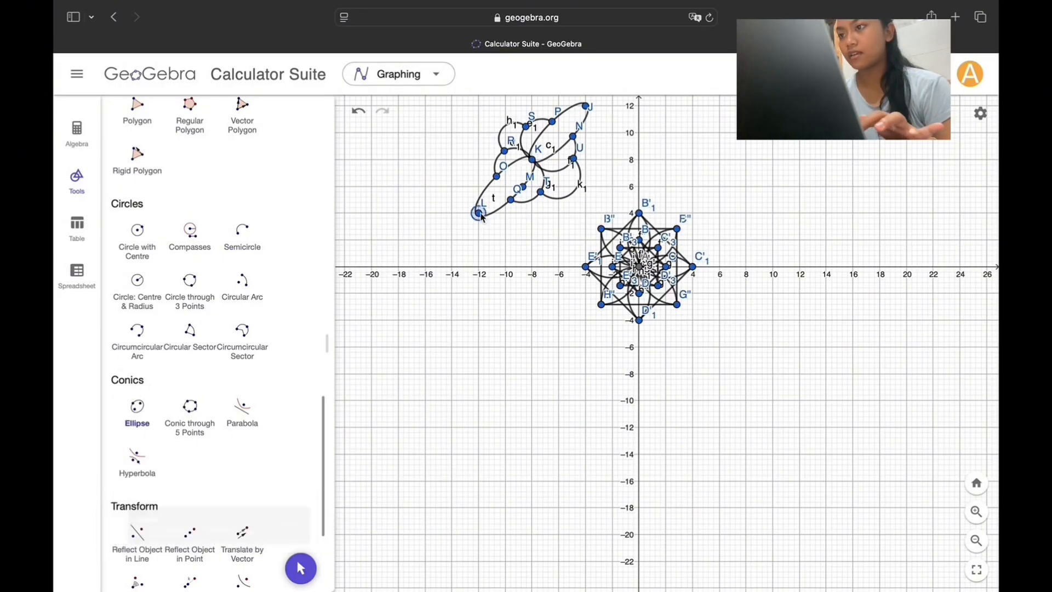
left_click(533, 161)
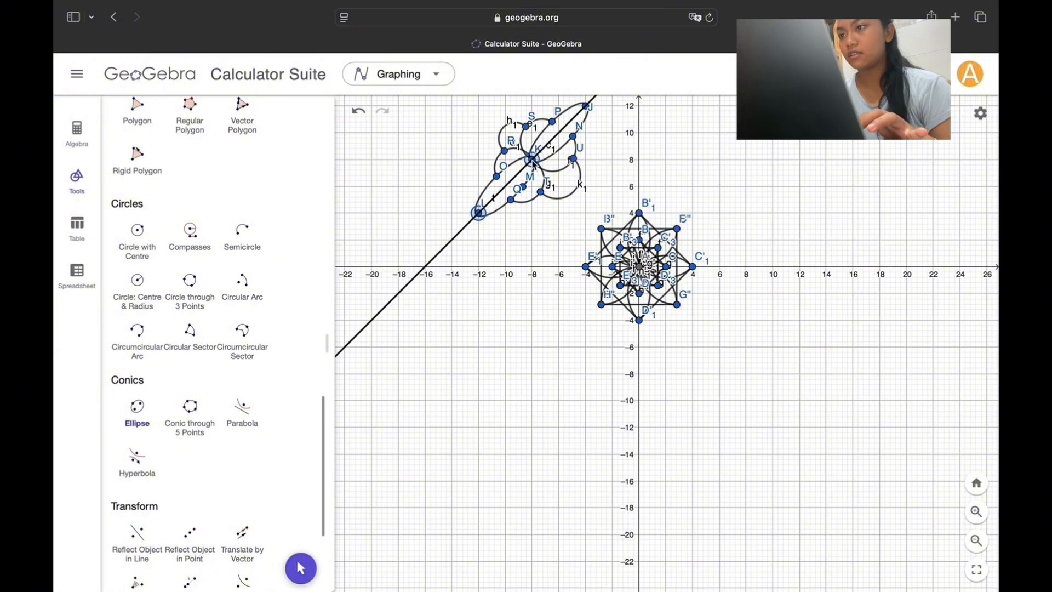
left_click(527, 168)
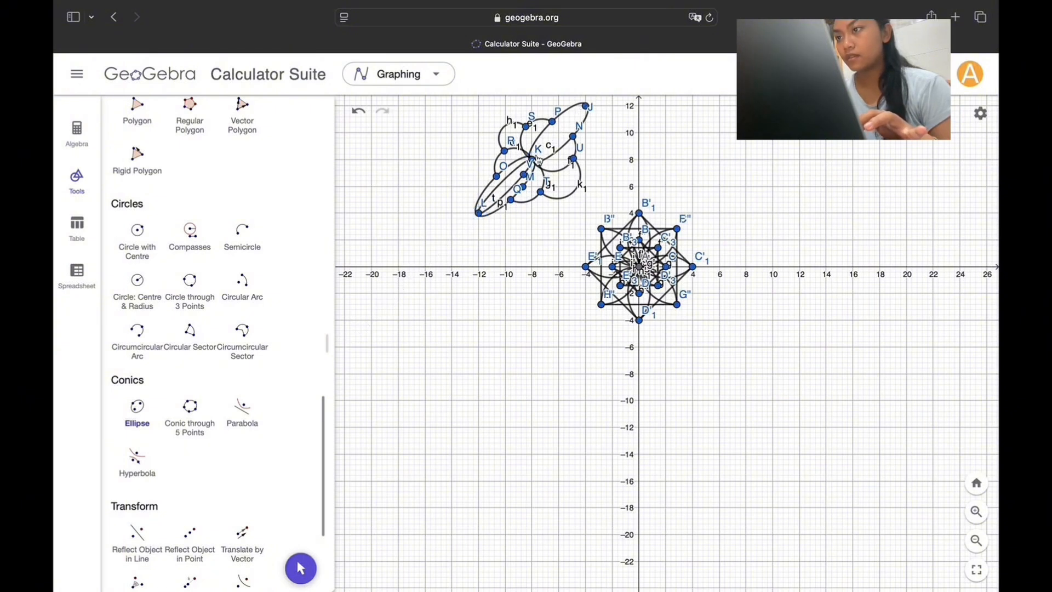
left_click(585, 106)
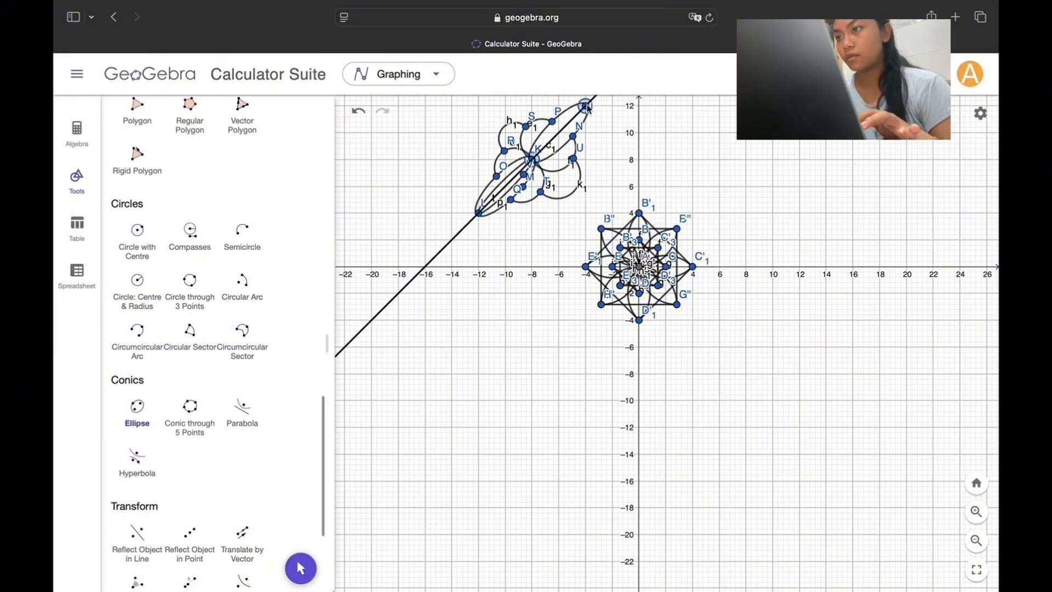
left_click(562, 138)
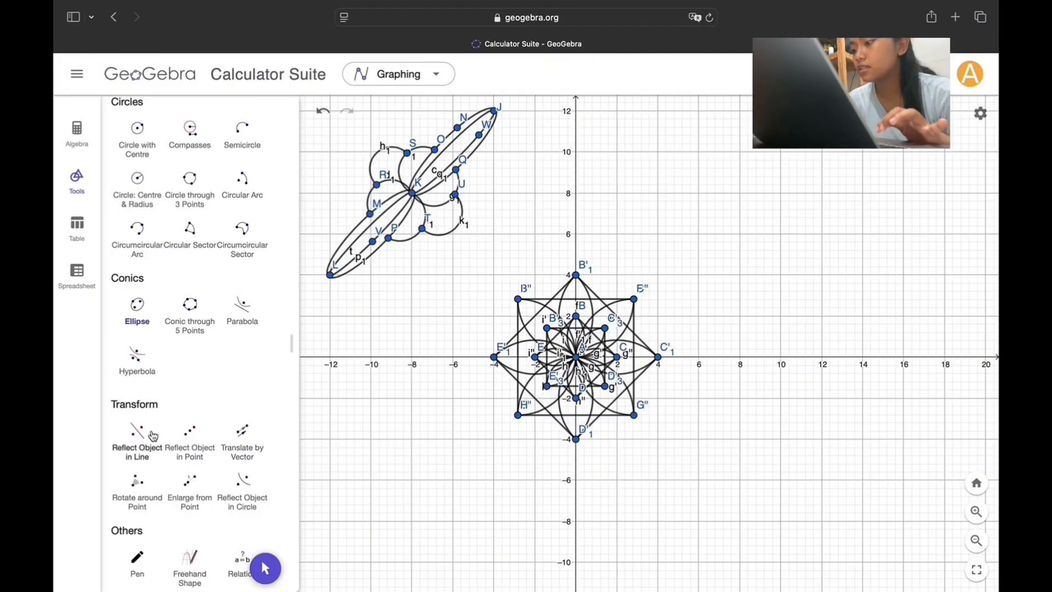
Step: Reflect the ellipse-and-semicircle motif across the y-axis, and try reflecting the mirrored copy across the x-axis
left_click(145, 443)
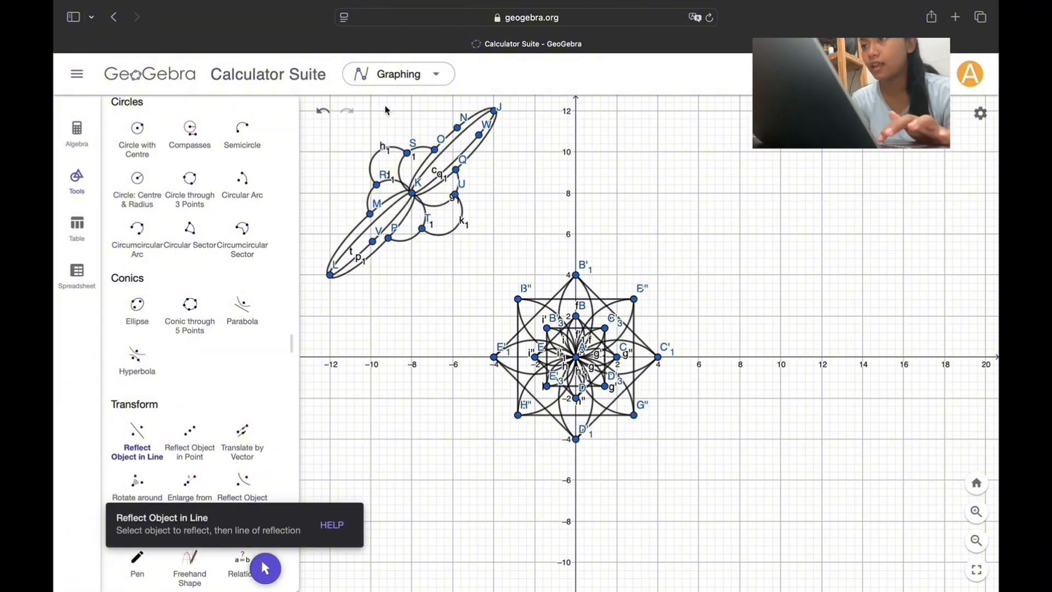
left_click_drag(324, 126, 491, 283)
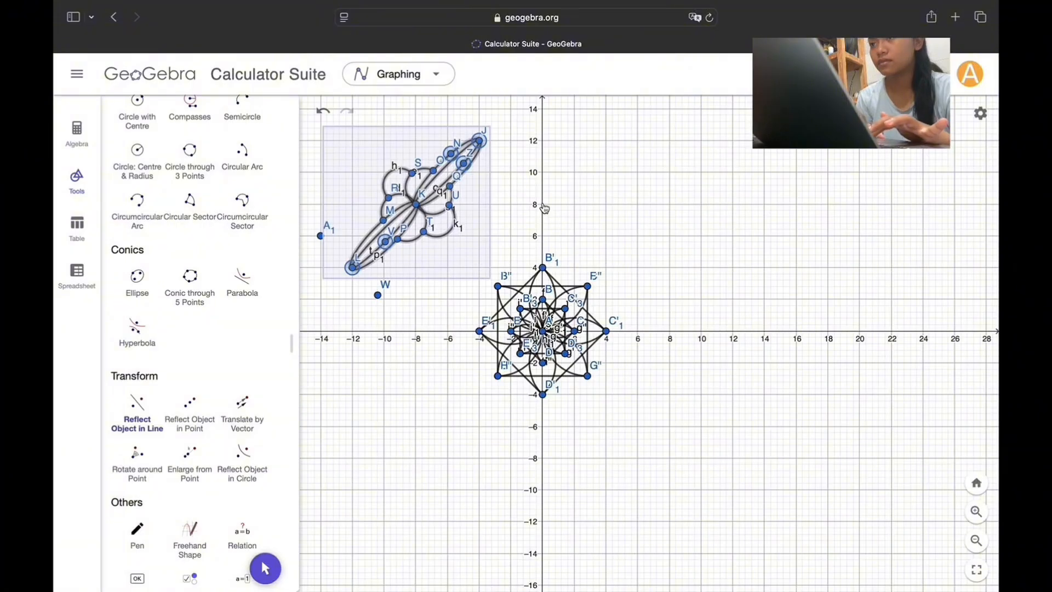
left_click(545, 208)
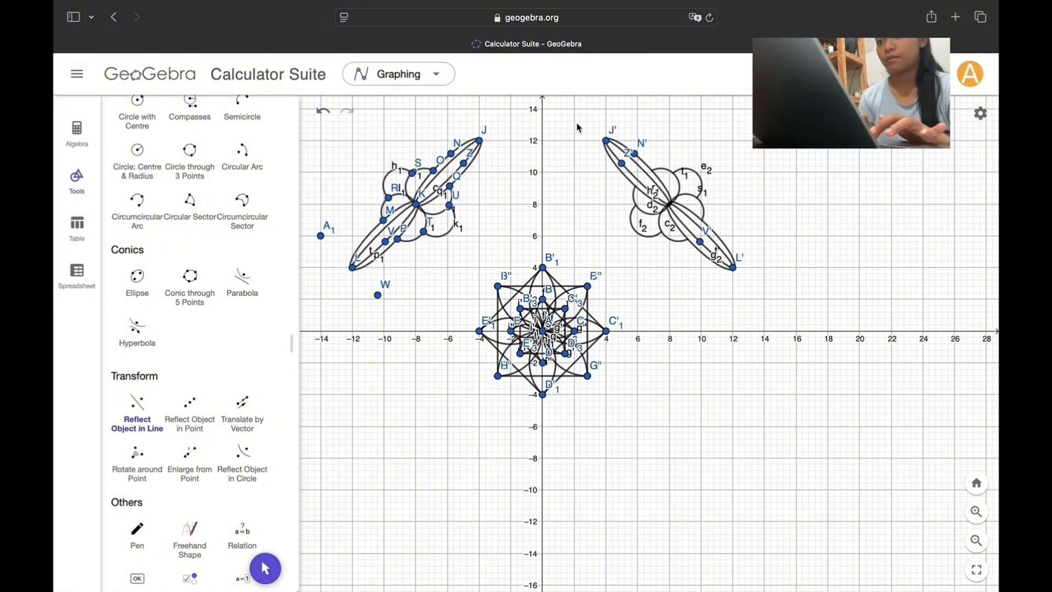
left_click_drag(578, 127, 781, 270)
left_click(672, 331)
Step: Reflect the original upper-left ellipse-and-semicircle motif across the x-axis
left_click_drag(359, 138, 502, 280)
left_click(311, 139)
left_click_drag(334, 125, 497, 278)
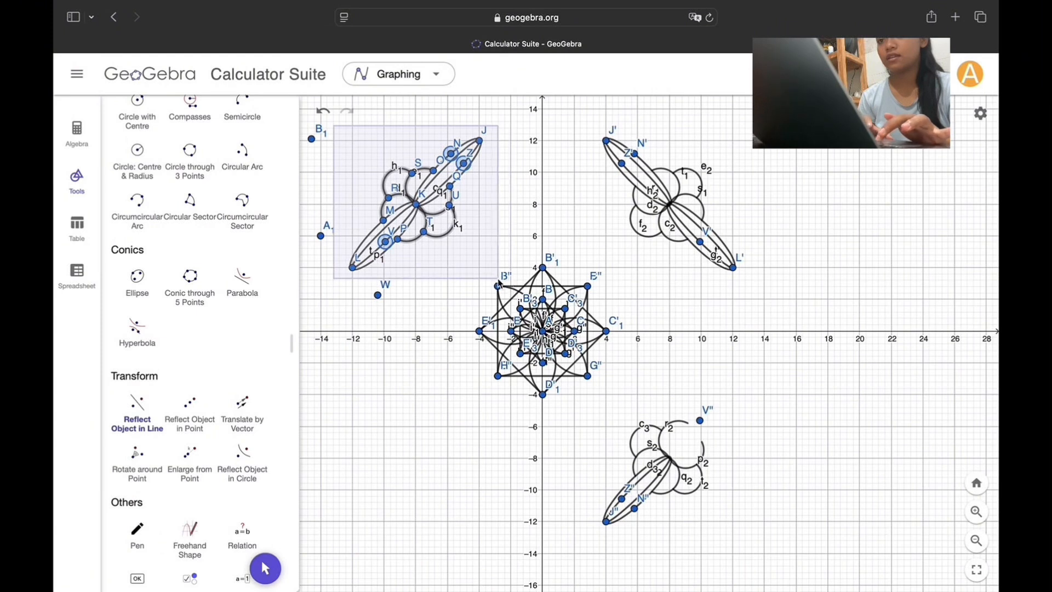
left_click(417, 332)
Step: Delete the incomplete lower-right copy and reflect the entire upper-right motif across the x-axis
left_click_drag(619, 386, 780, 548)
key("Delete")
left_click_drag(570, 441, 721, 542)
key("Delete")
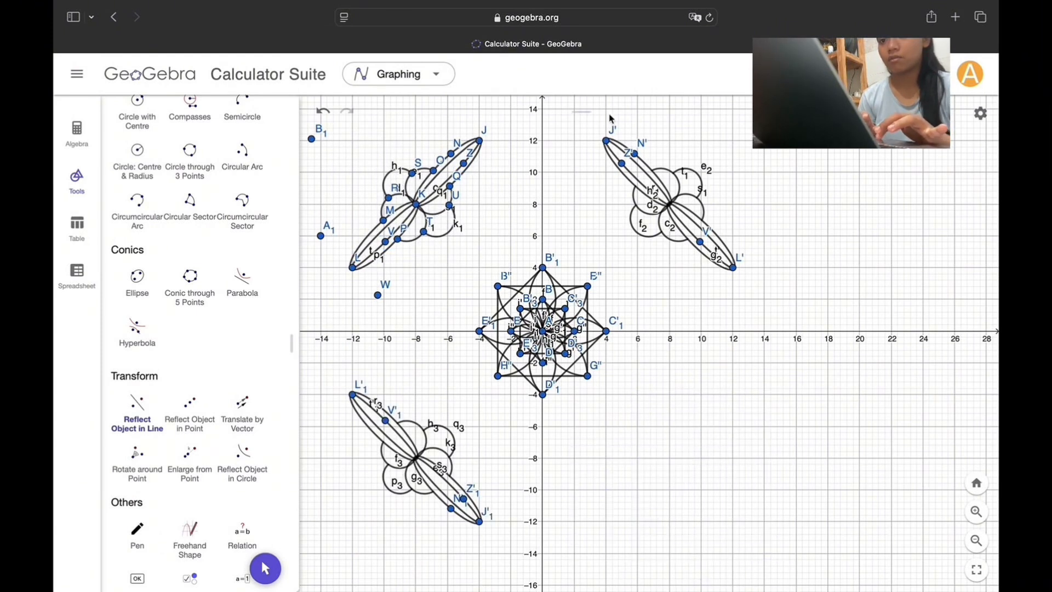
left_click_drag(612, 118, 782, 272)
left_click(673, 332)
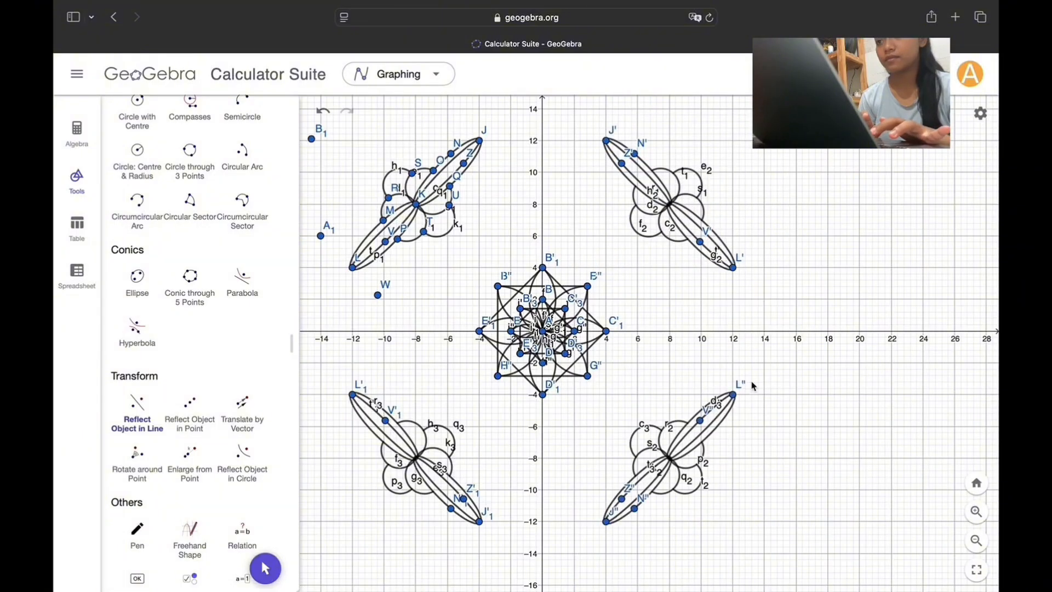
Step: Hide all points of the central pattern and the four surrounding motifs so that only the curves and segments show
left_click(77, 132)
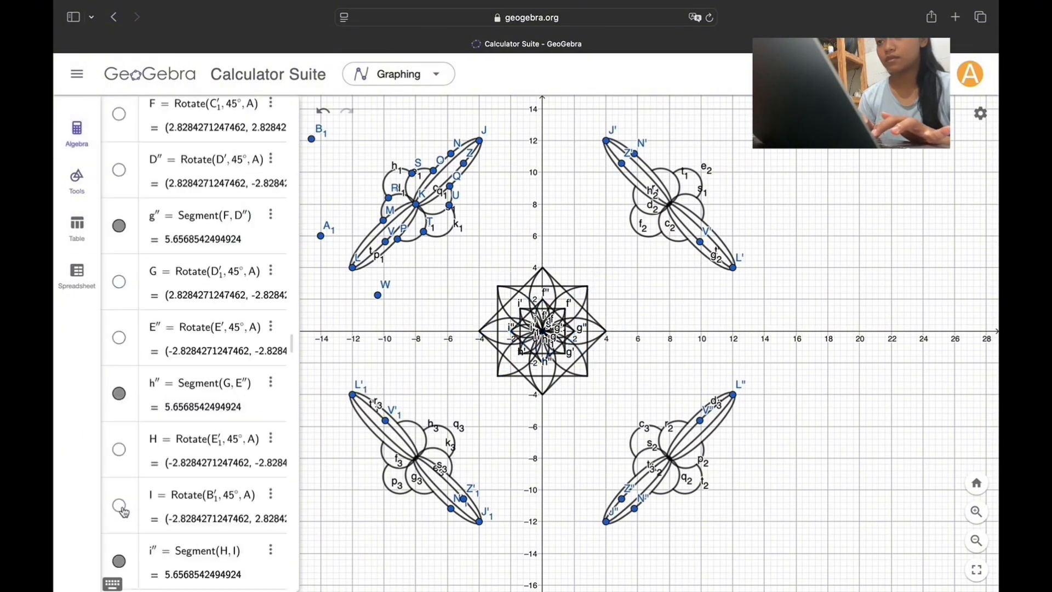
scroll(122, 363, "down", 3)
left_click(118, 357)
left_click(119, 388)
left_click(119, 421)
scroll(121, 438, "down", 3)
left_click(119, 491)
left_click(119, 547)
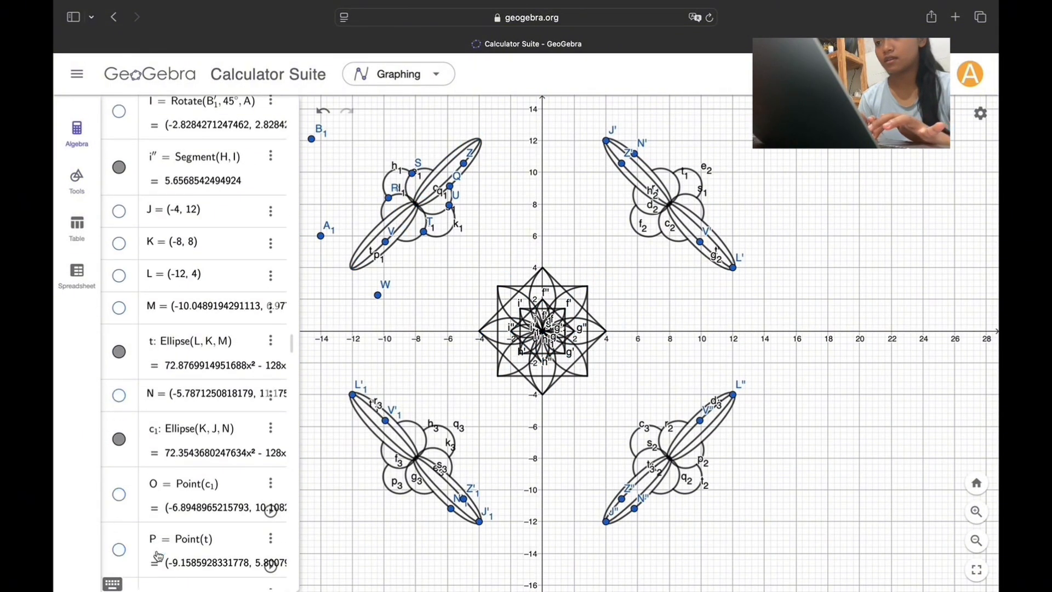
scroll(119, 546, "down", 3)
left_click(119, 415)
scroll(190, 462, "down", 5)
left_click(77, 131)
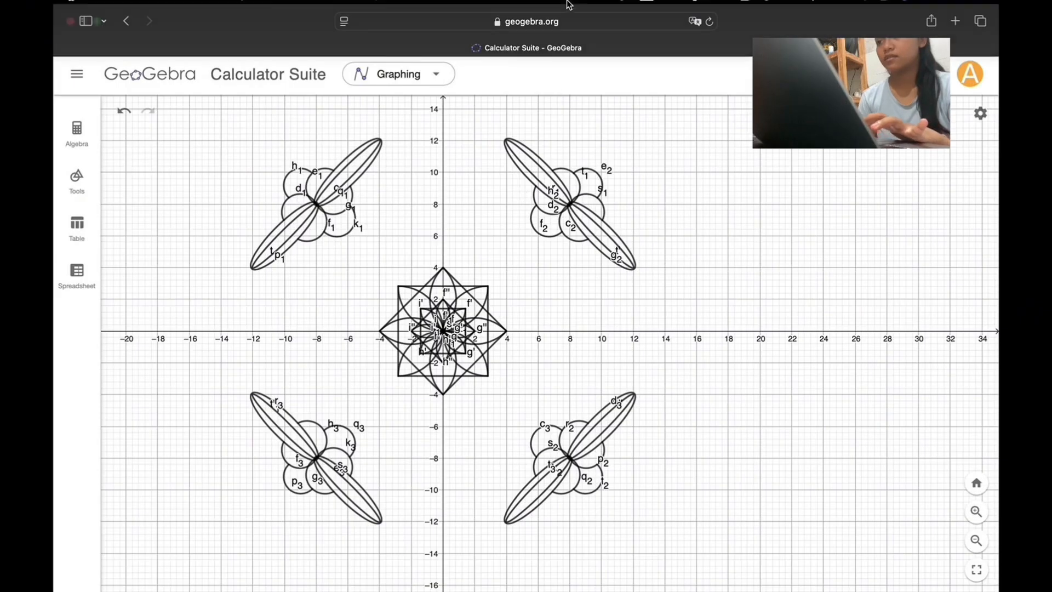
Step: Start saving the construction and replace its default title with the creator's first name
left_click(77, 74)
left_click(181, 186)
left_click(448, 332)
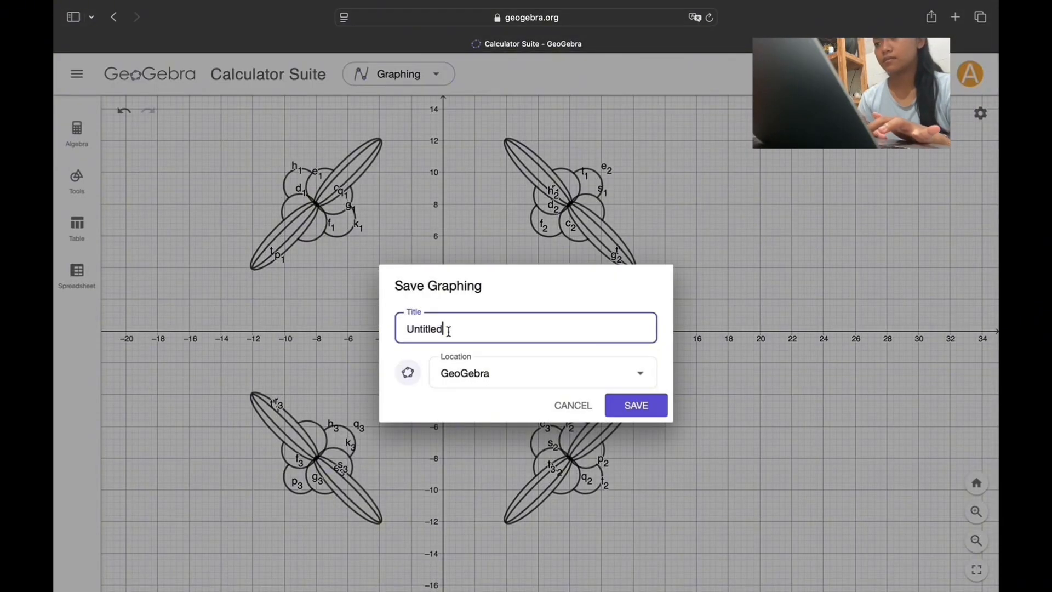
key("BackSpace")
key("BackSpace")
key("BackSpace")
key("BackSpace")
key("BackSpace")
key("BackSpace")
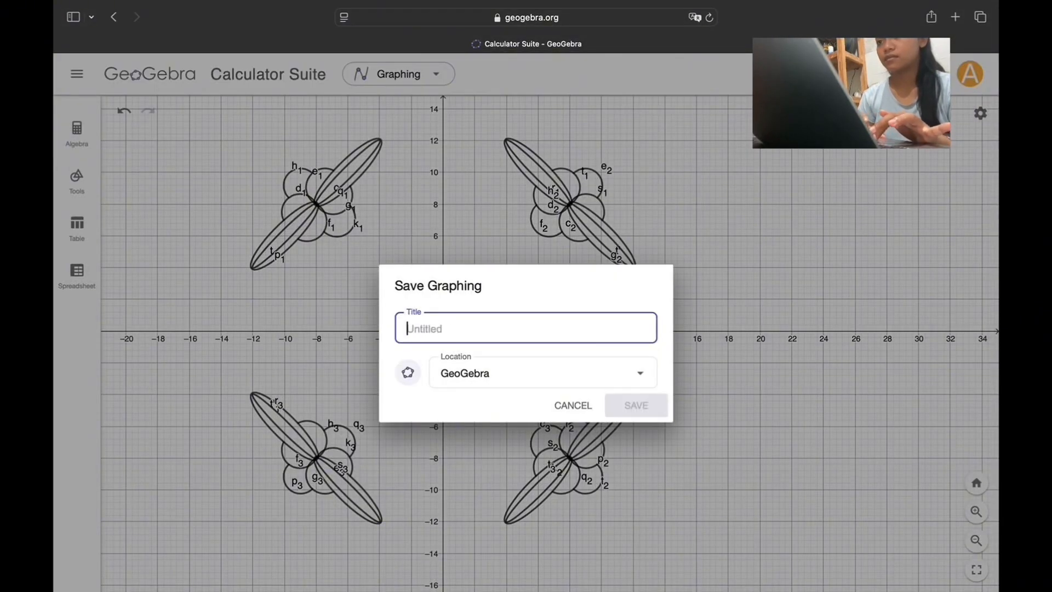
type("an")
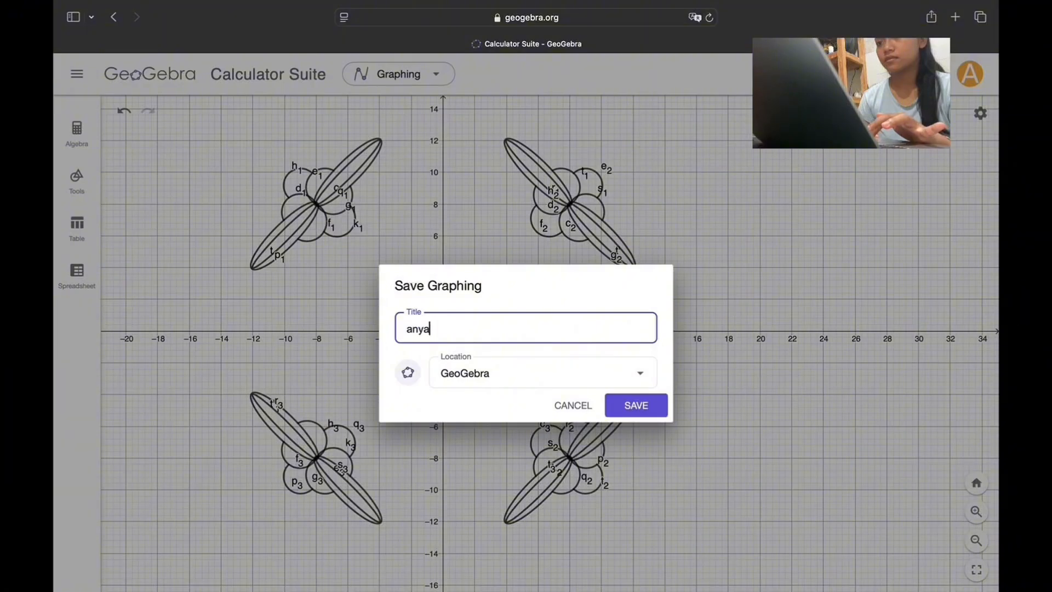
type("ya")
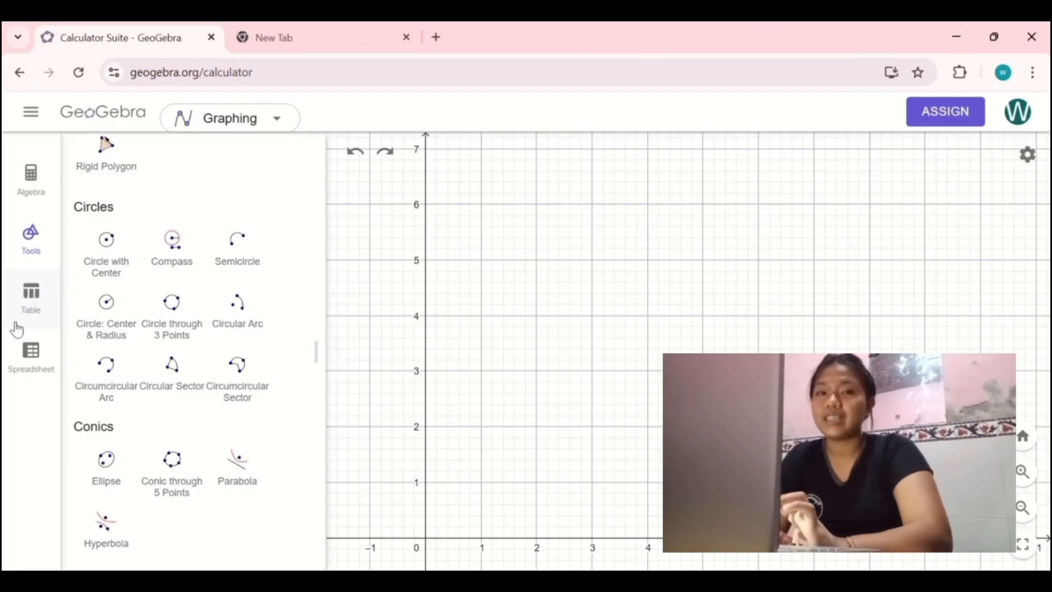
Step: Place the corner points of a square in the empty coordinate plane, including (0, 0), (5, 5) and (0, 5)
key("alt")
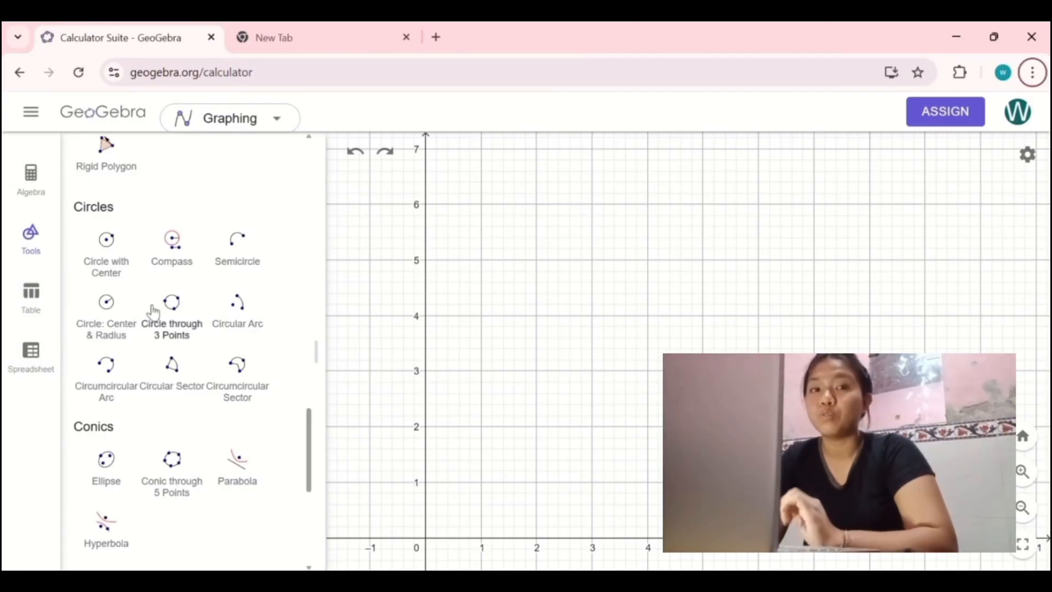
scroll(152, 309, "up", 10)
scroll(156, 302, "up", 5)
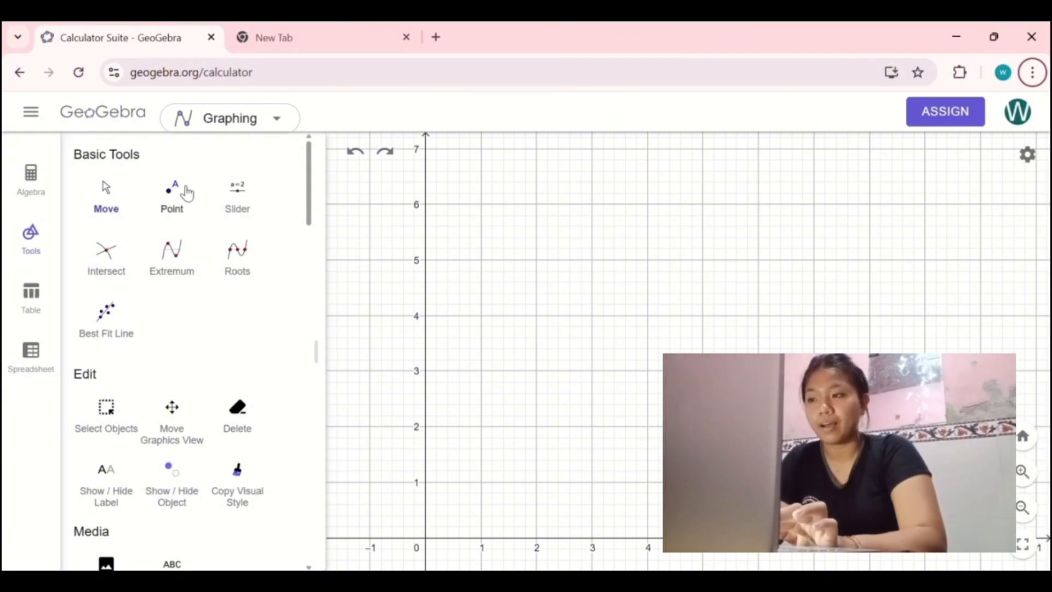
left_click(175, 189)
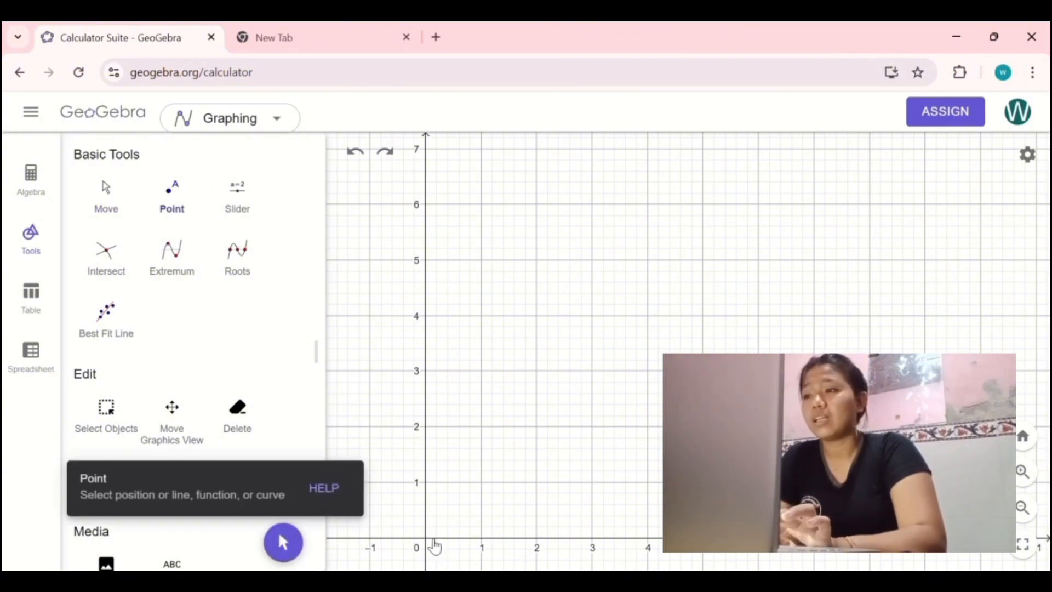
left_click(426, 538)
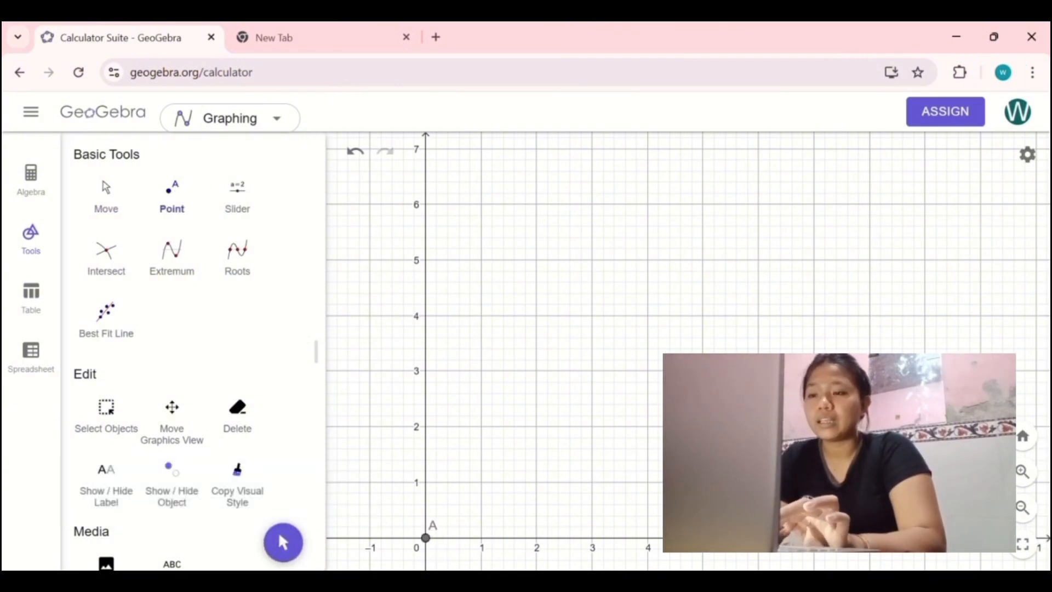
left_click(703, 260)
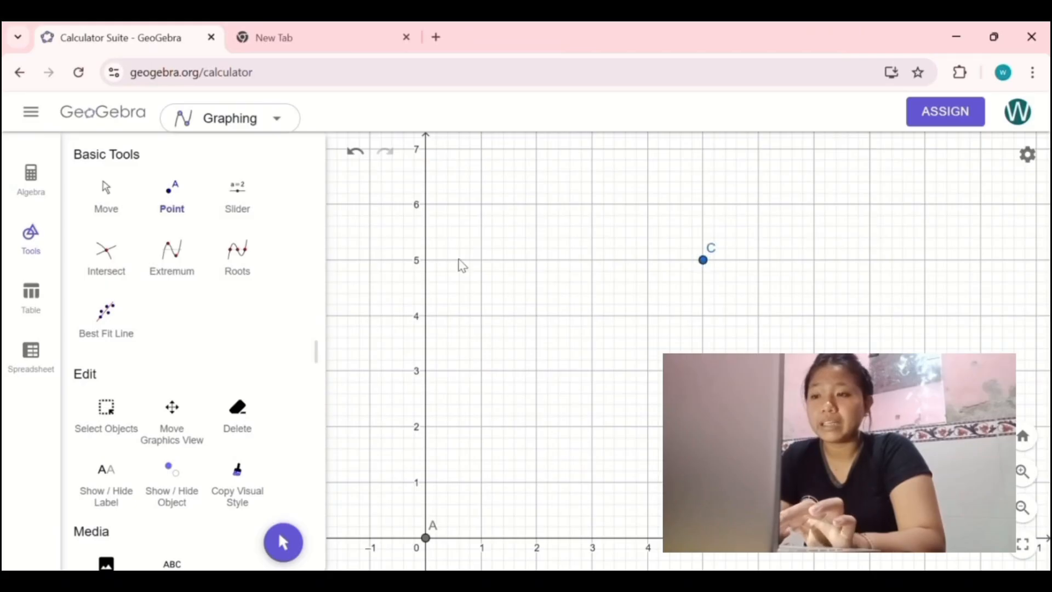
left_click(426, 260)
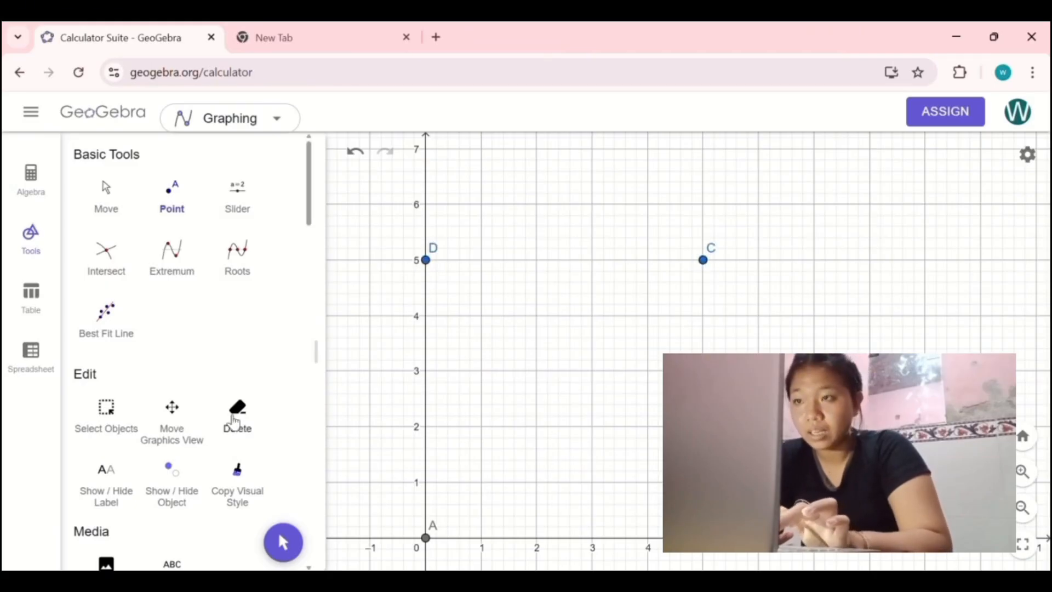
Step: Connect corner points A, B, C and D with four segments to outline the square
scroll(164, 457, "down", 8)
scroll(150, 470, "down", 5)
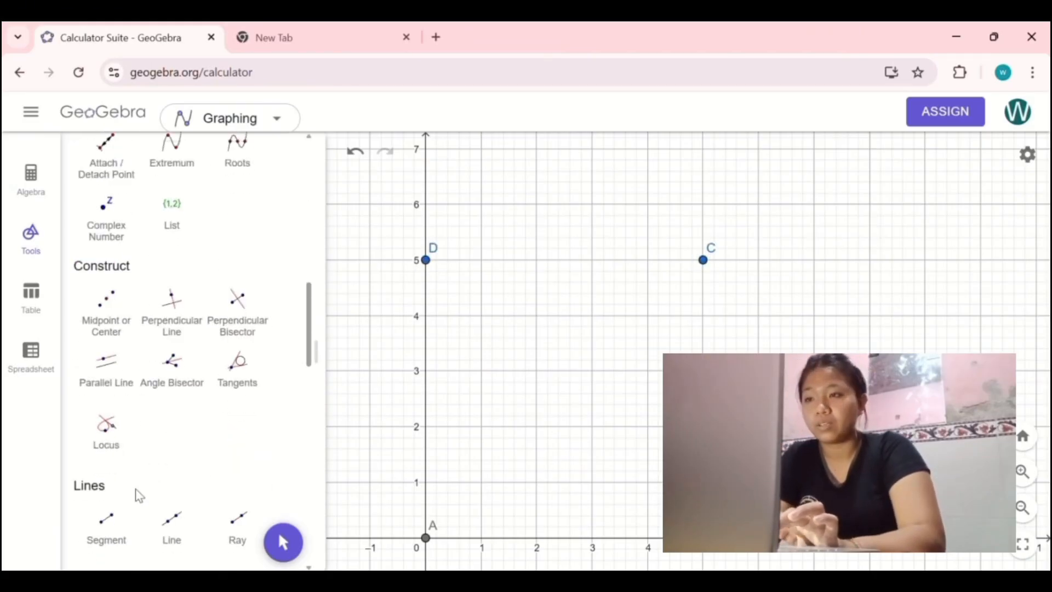
scroll(136, 496, "down", 2)
left_click(107, 446)
left_click(426, 538)
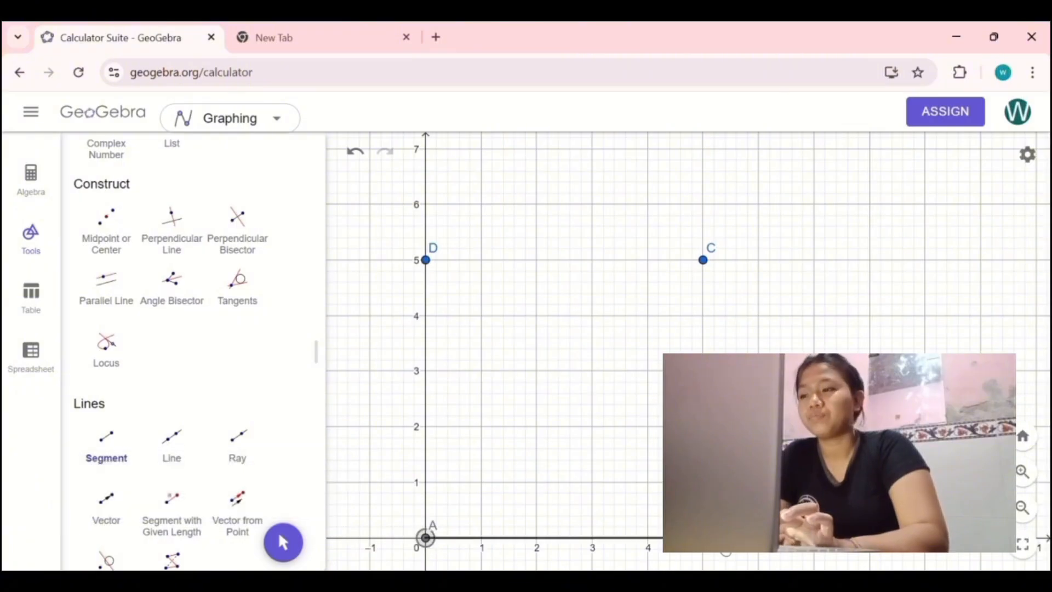
left_click(703, 538)
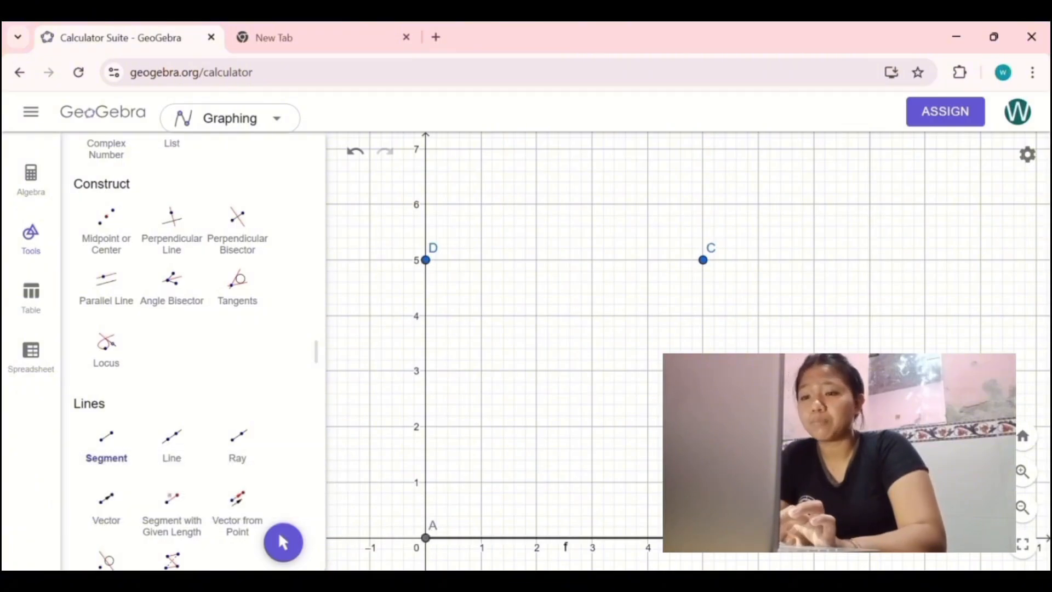
left_click(703, 260)
left_click(703, 259)
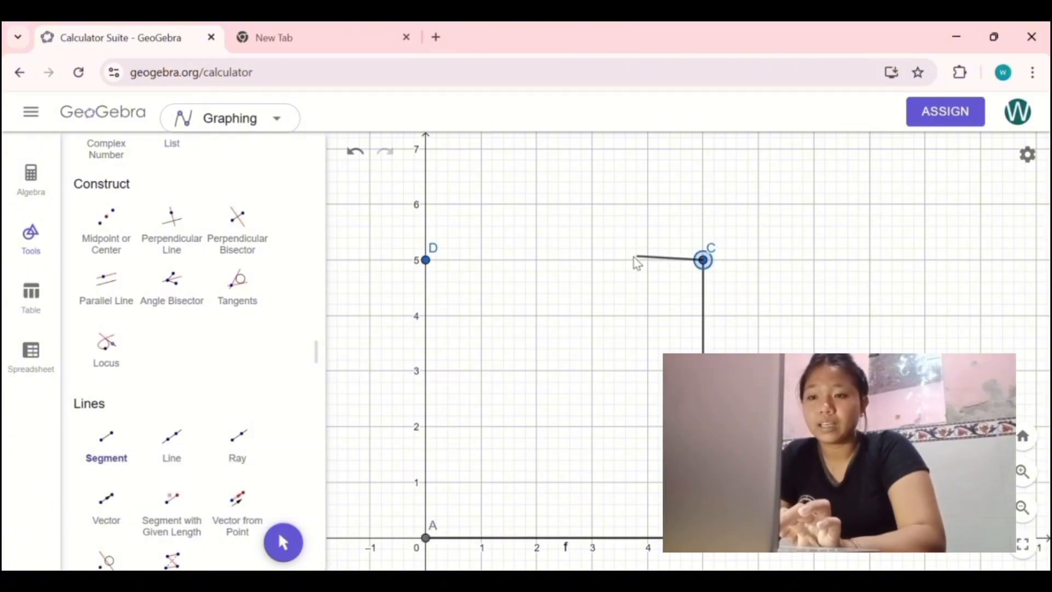
left_click(426, 260)
left_click(426, 261)
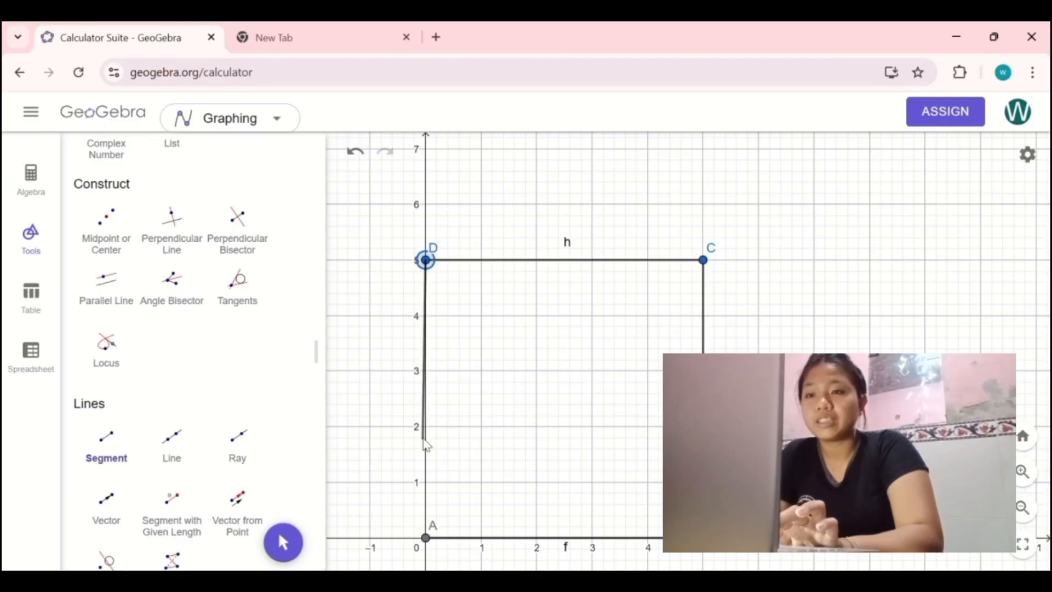
left_click(426, 537)
left_click(283, 542)
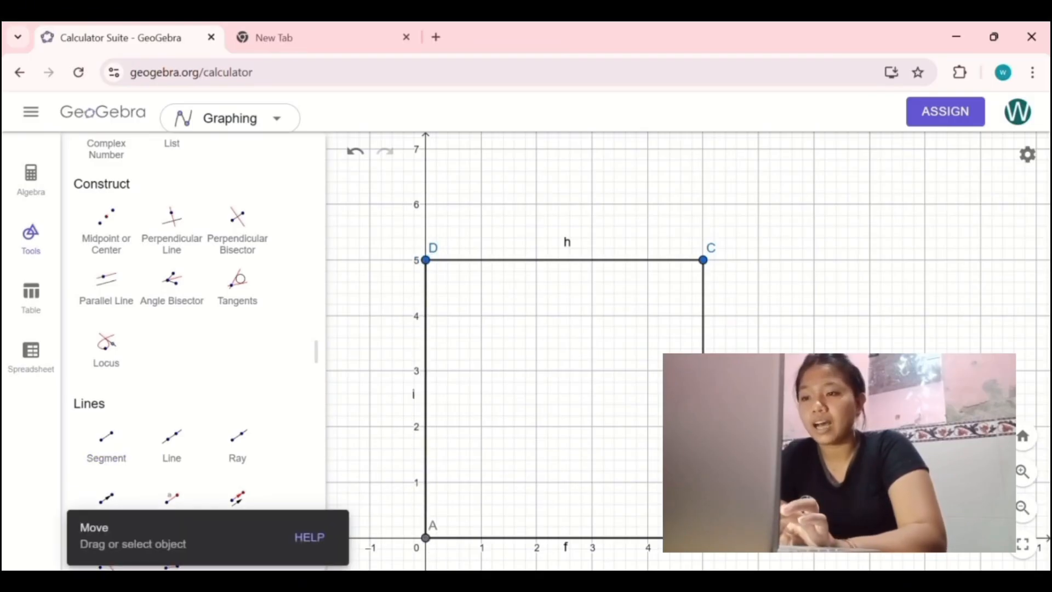
Step: Place a point at the square's centre, (2.5, 2.5)
scroll(601, 445, "up", 4)
scroll(602, 445, "up", 1)
scroll(533, 447, "down", 2)
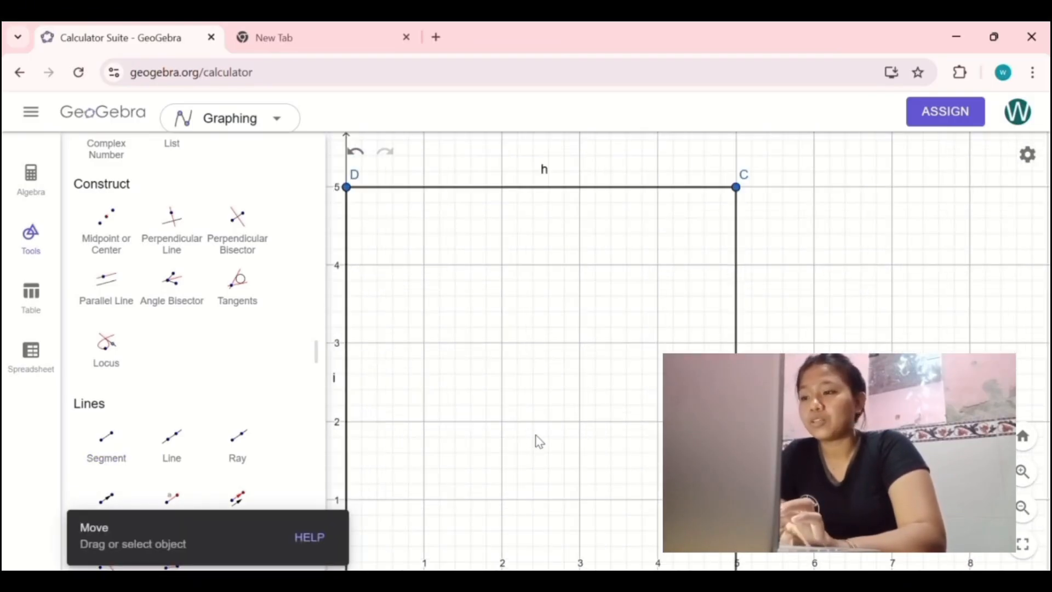
scroll(538, 433, "up", 2)
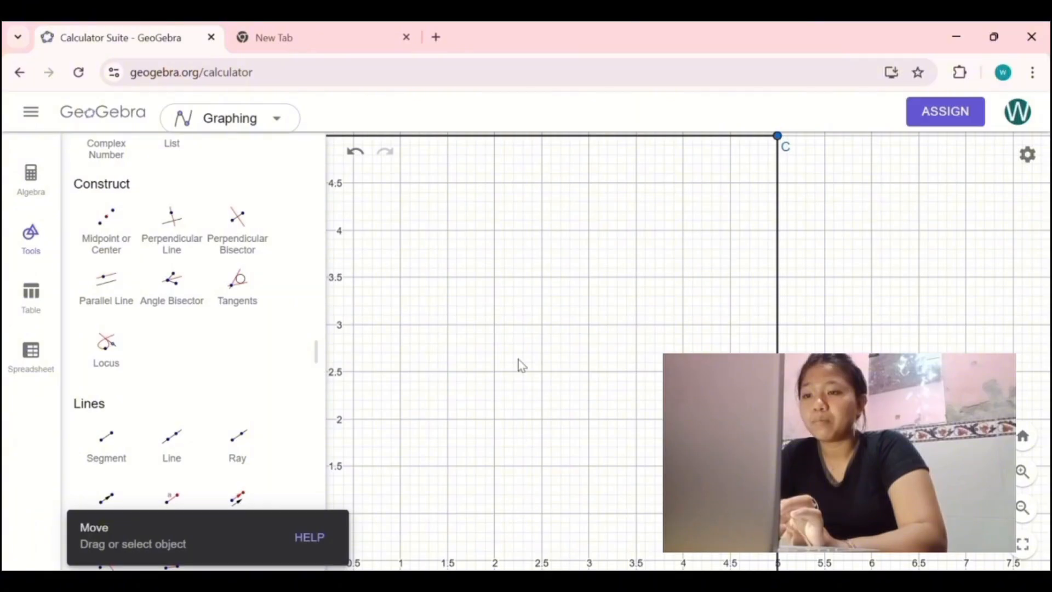
scroll(164, 383, "up", 10)
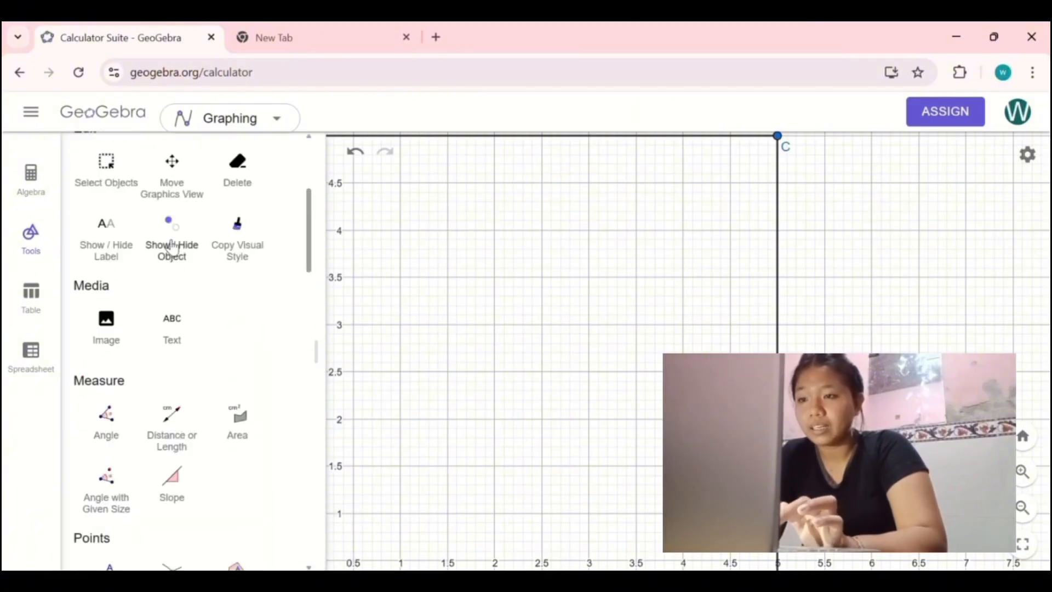
scroll(157, 364, "down", 3)
left_click(106, 414)
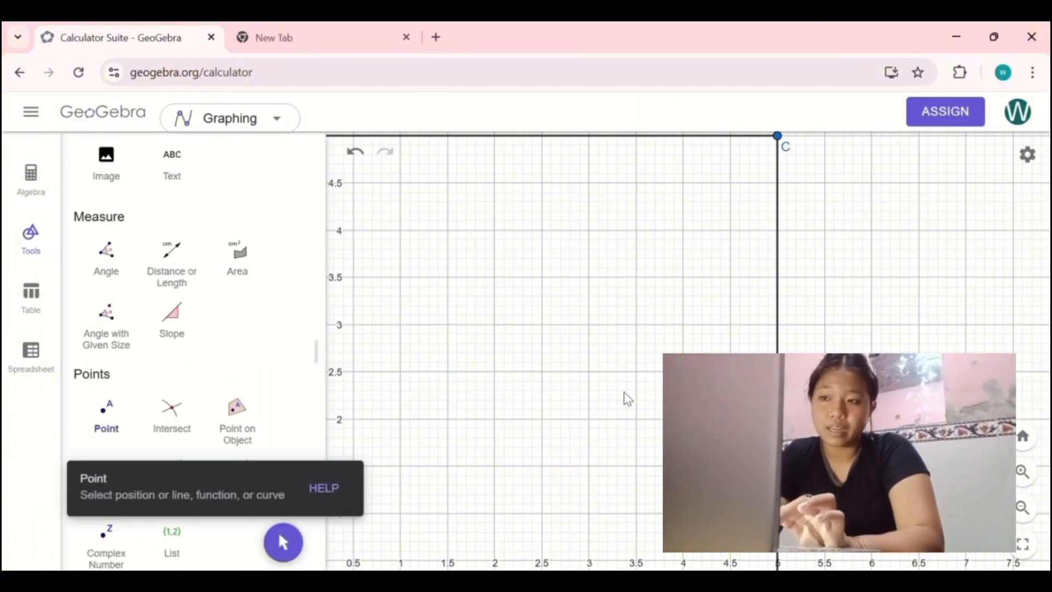
left_click(541, 372)
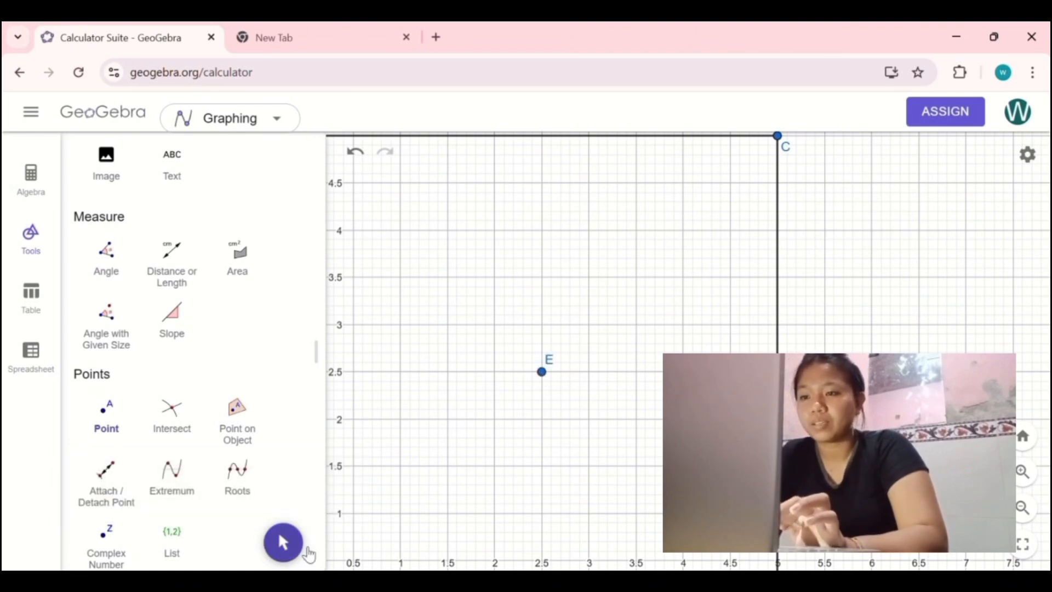
left_click(300, 547)
Step: Place two guide points inside the square near corner D, at (1.5, 4.5) and (1, 3)
left_click_drag(460, 458, 587, 536)
scroll(574, 437, "up", 2)
scroll(576, 442, "up", 1)
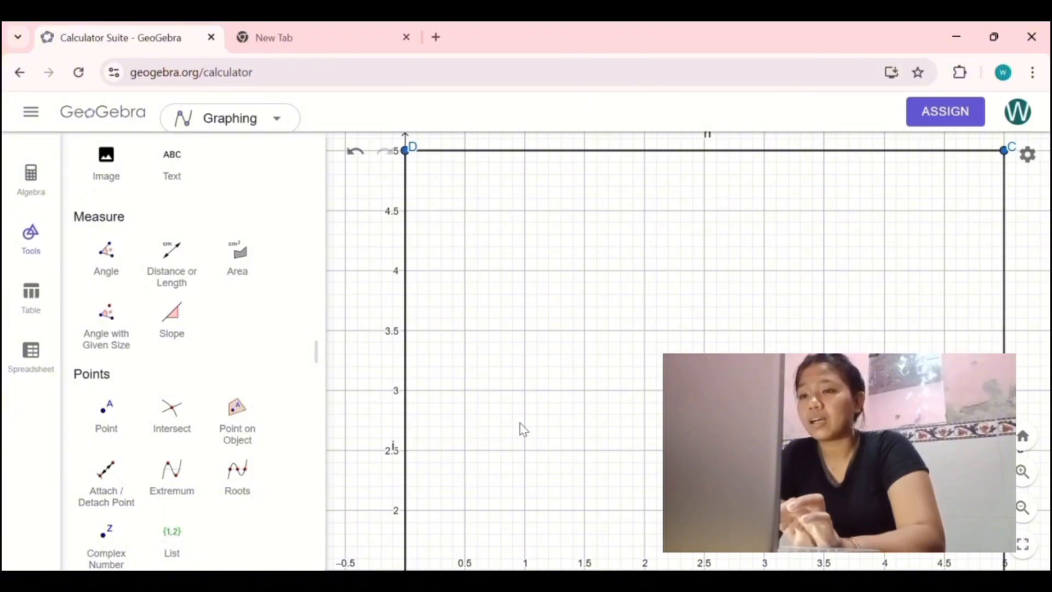
left_click(107, 416)
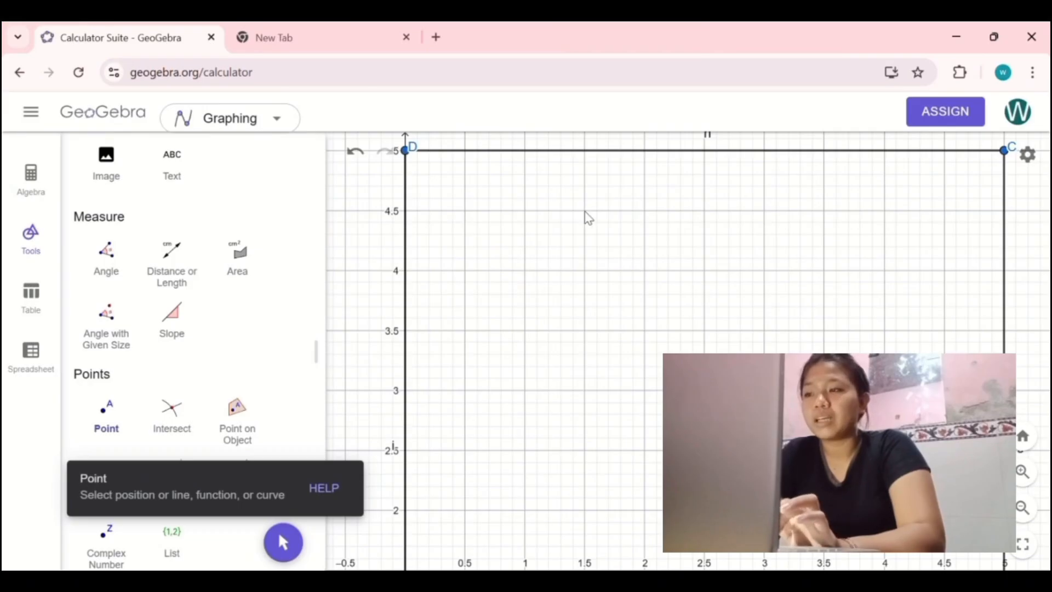
left_click(584, 210)
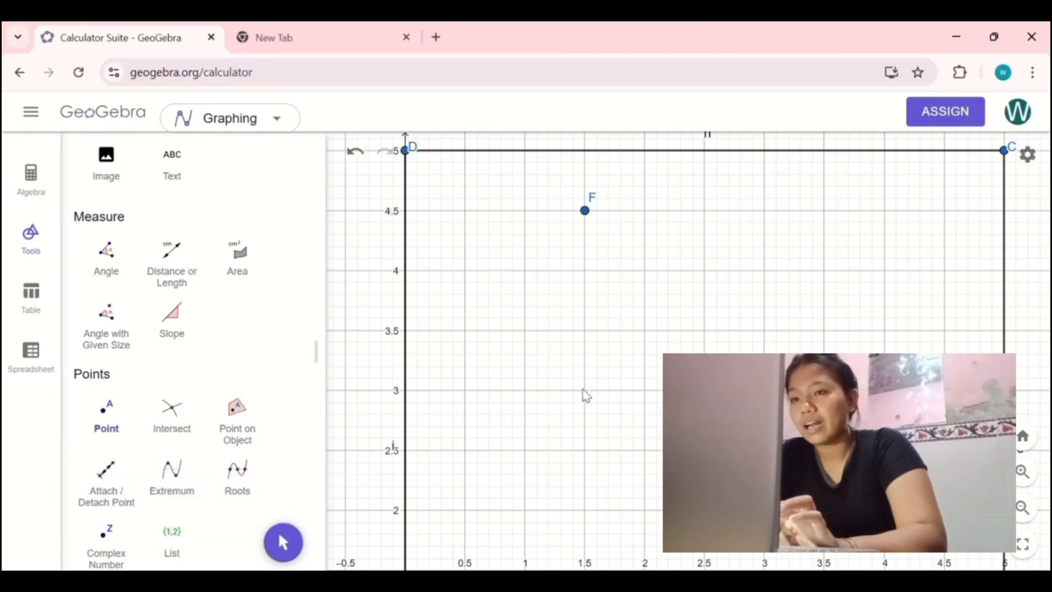
left_click(526, 392)
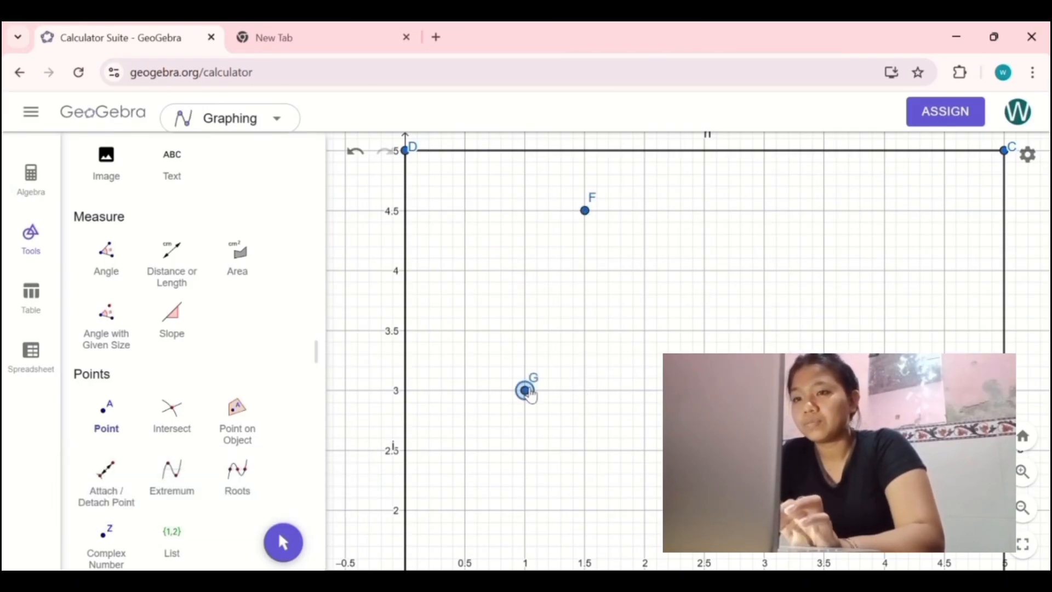
Step: Draw two circumcircular arcs between corner D and the square's centre, one through point F and one through point G, forming a petal
scroll(207, 404, "down", 12)
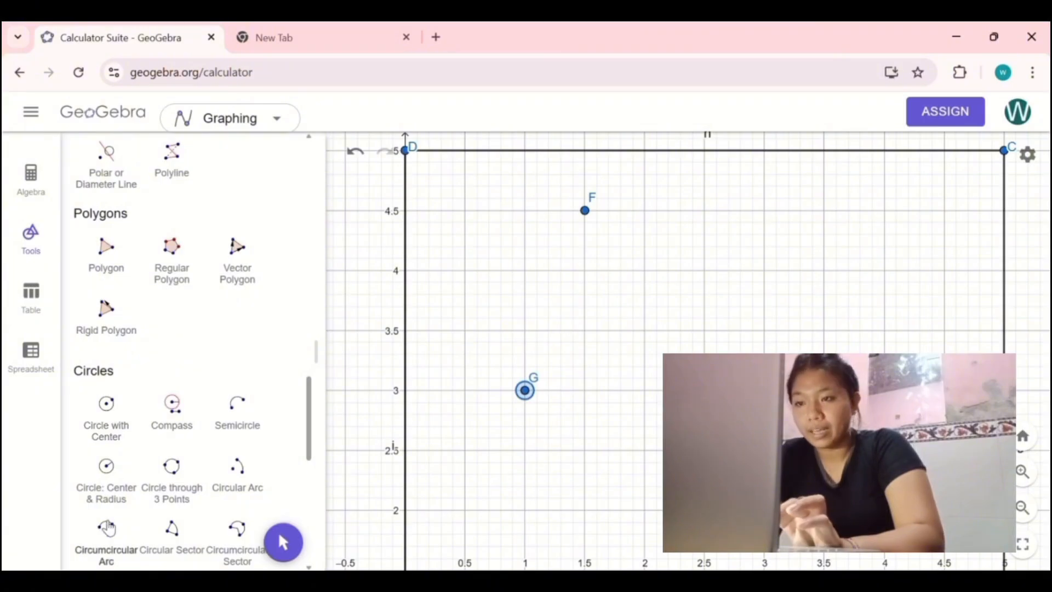
left_click(106, 528)
left_click(405, 150)
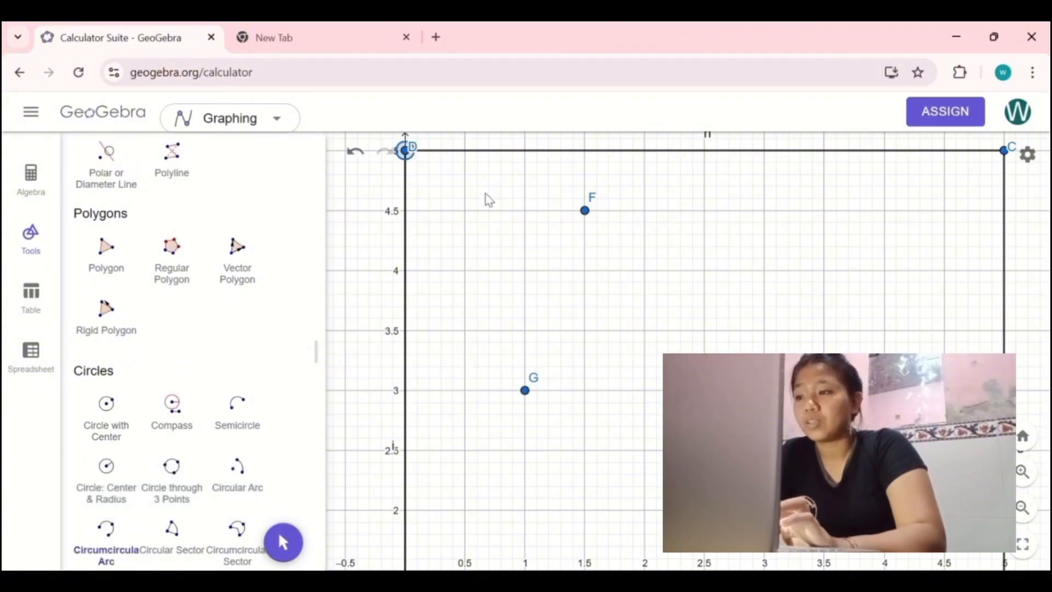
left_click(585, 210)
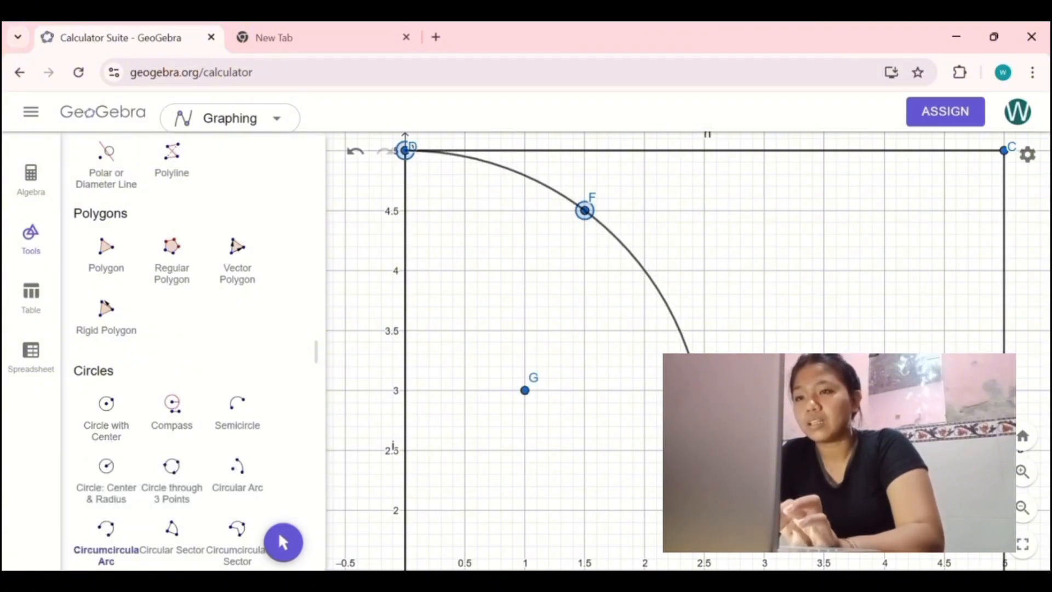
left_click(704, 450)
left_click(525, 390)
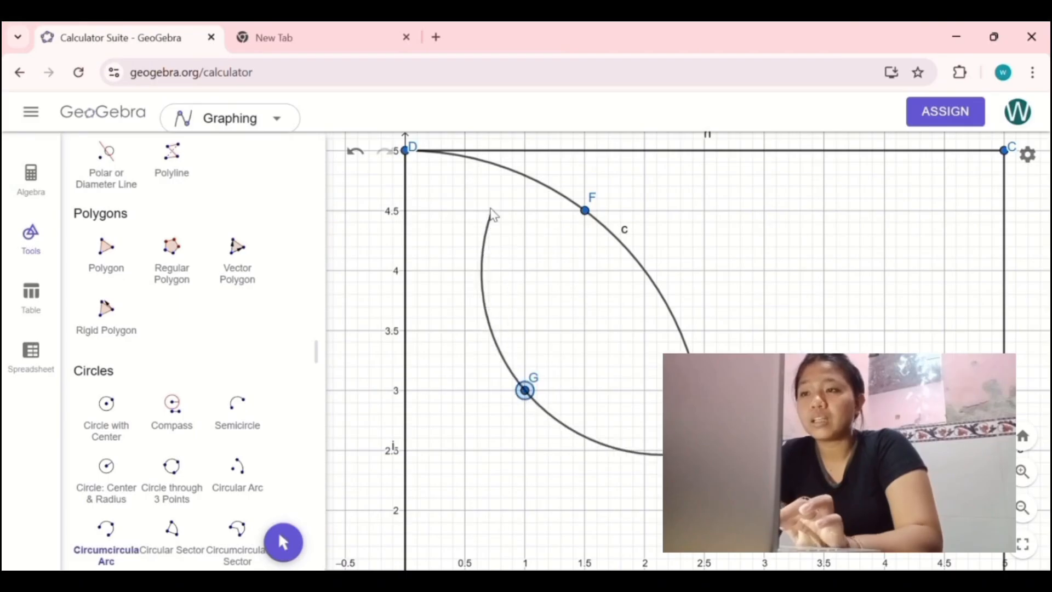
left_click(406, 150)
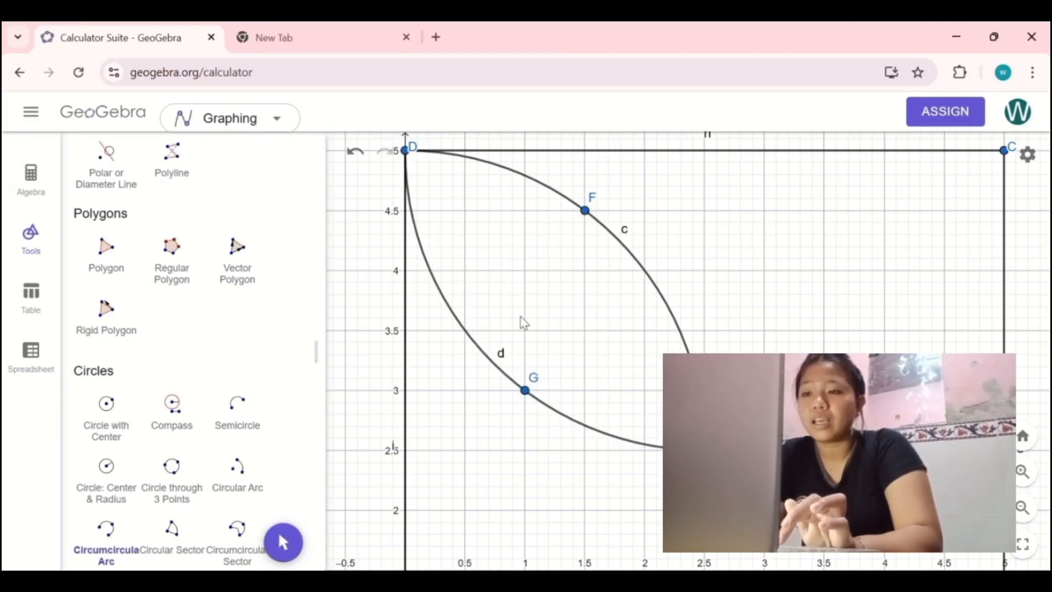
Step: Place two guide points inside the petal at (1.2, 3.2) and (1.4, 4.2)
scroll(218, 362, "up", 5)
scroll(217, 363, "up", 6)
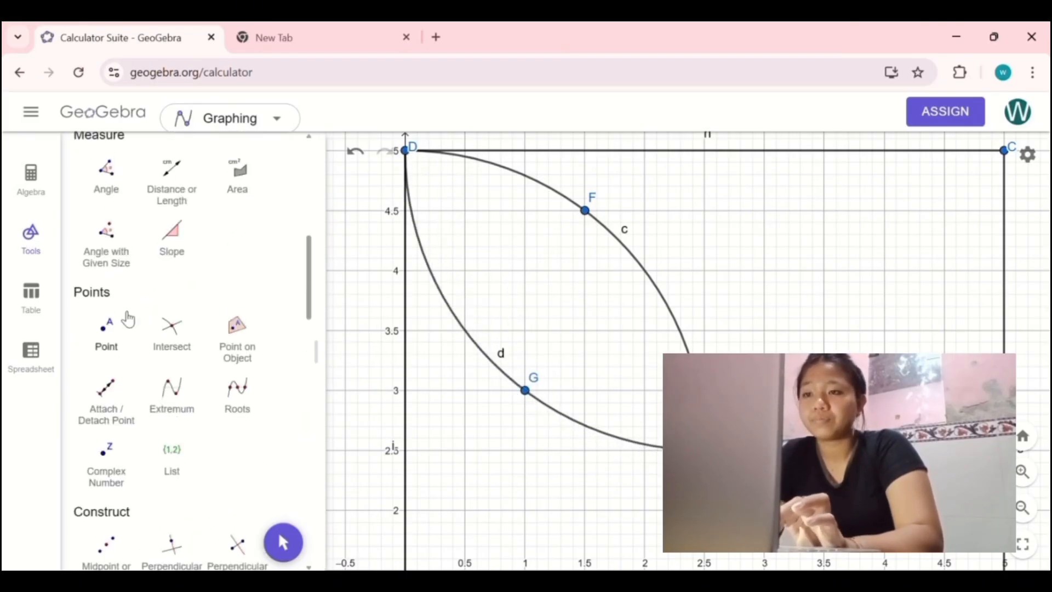
left_click(105, 335)
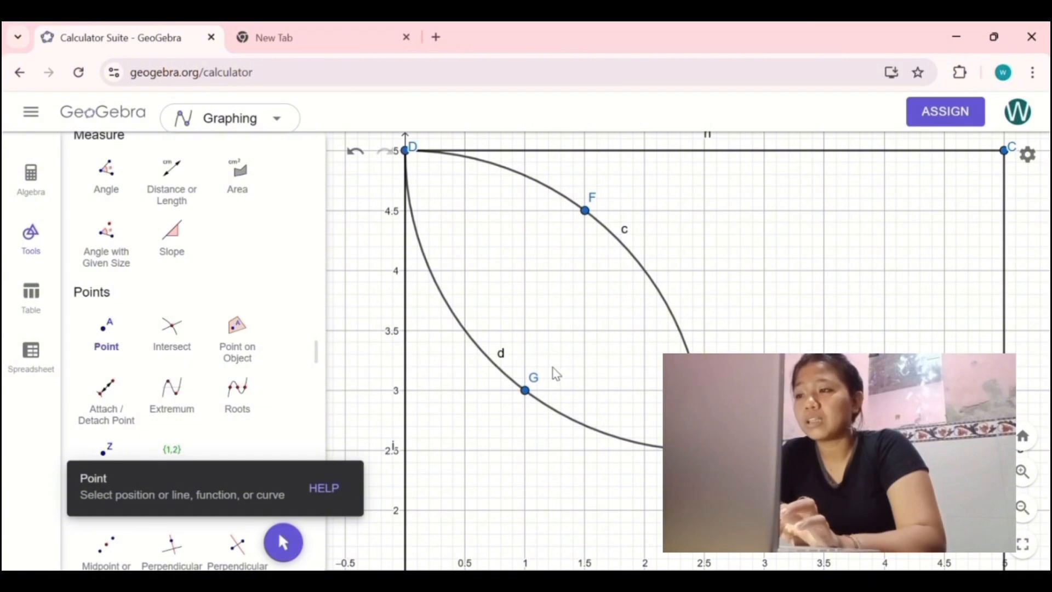
scroll(553, 370, "up", 4)
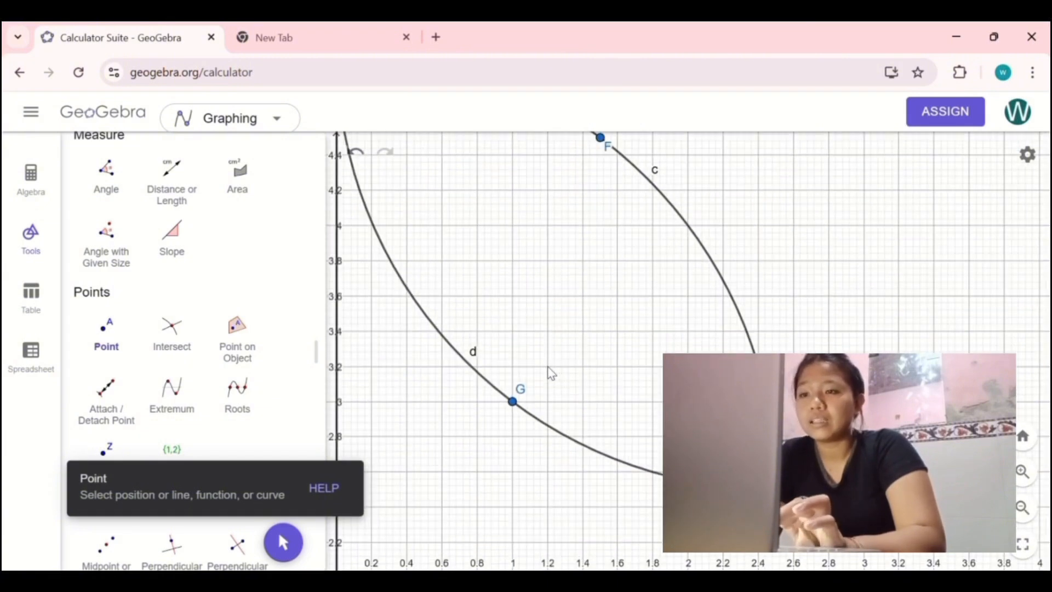
left_click(547, 366)
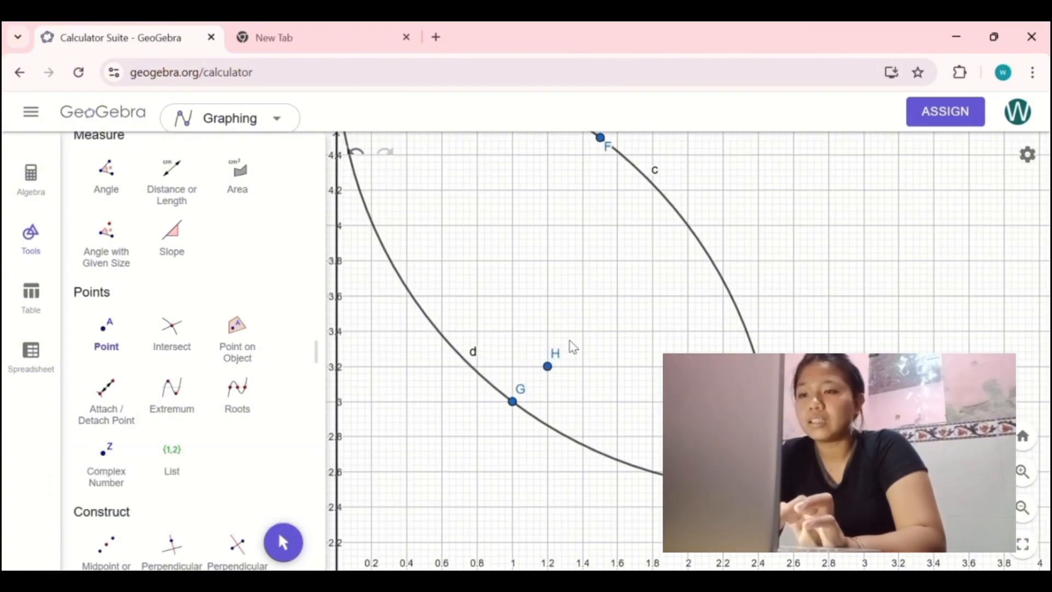
left_click(583, 190)
Step: Draw two inner circumcircular arcs between corner D and the square's centre, one through point I and one through point H
scroll(188, 376, "up", 10)
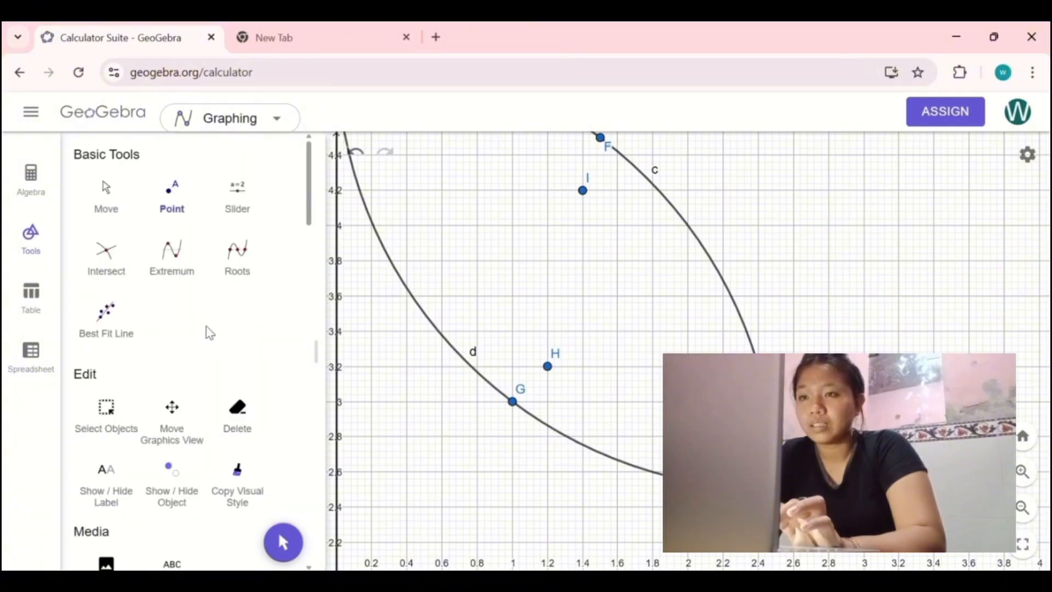
scroll(211, 329, "down", 10)
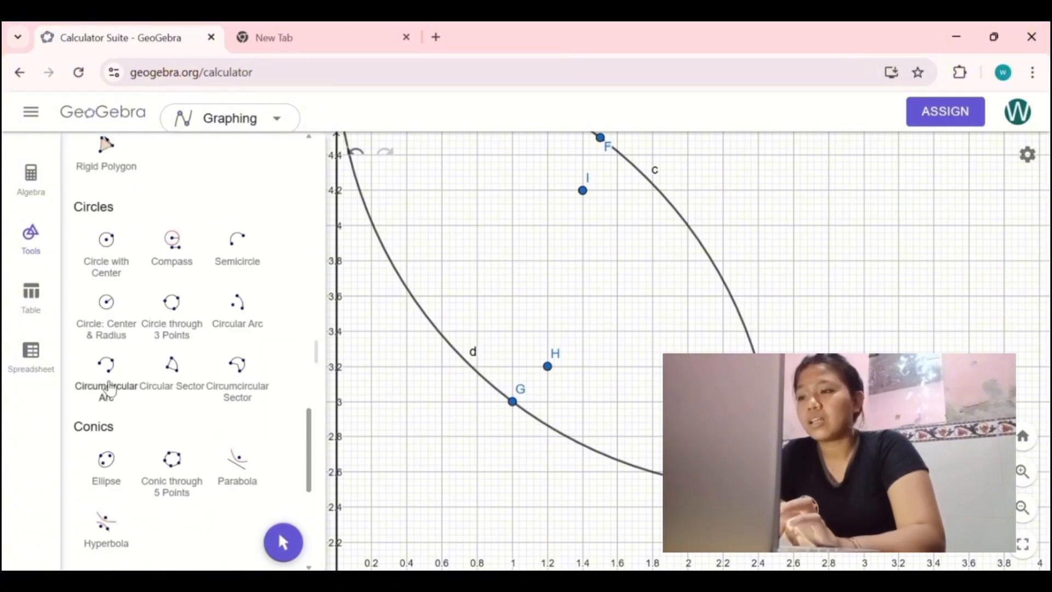
left_click(108, 386)
scroll(624, 338, "down", 3)
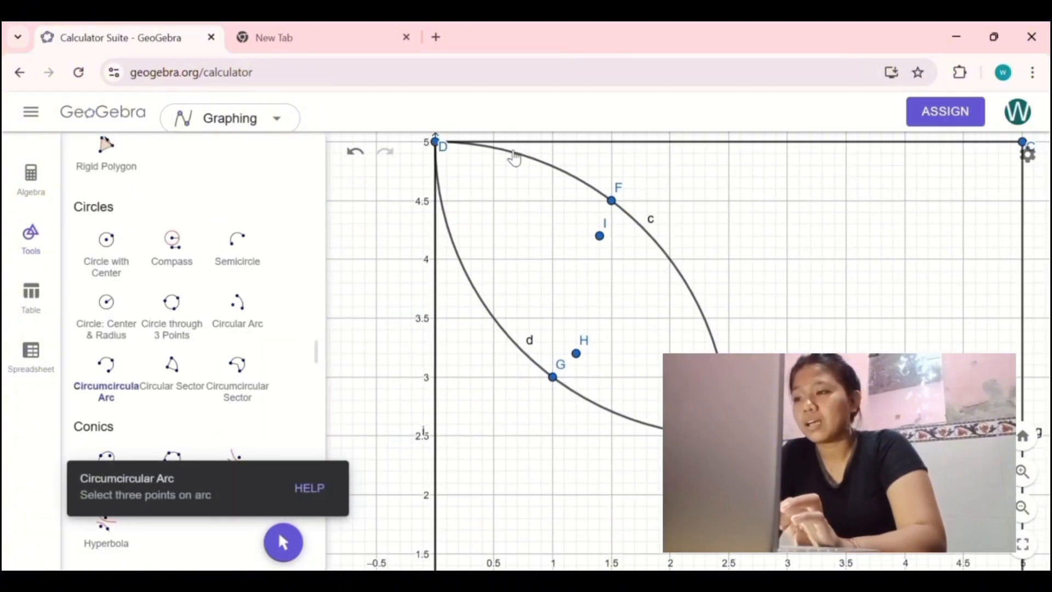
left_click(436, 143)
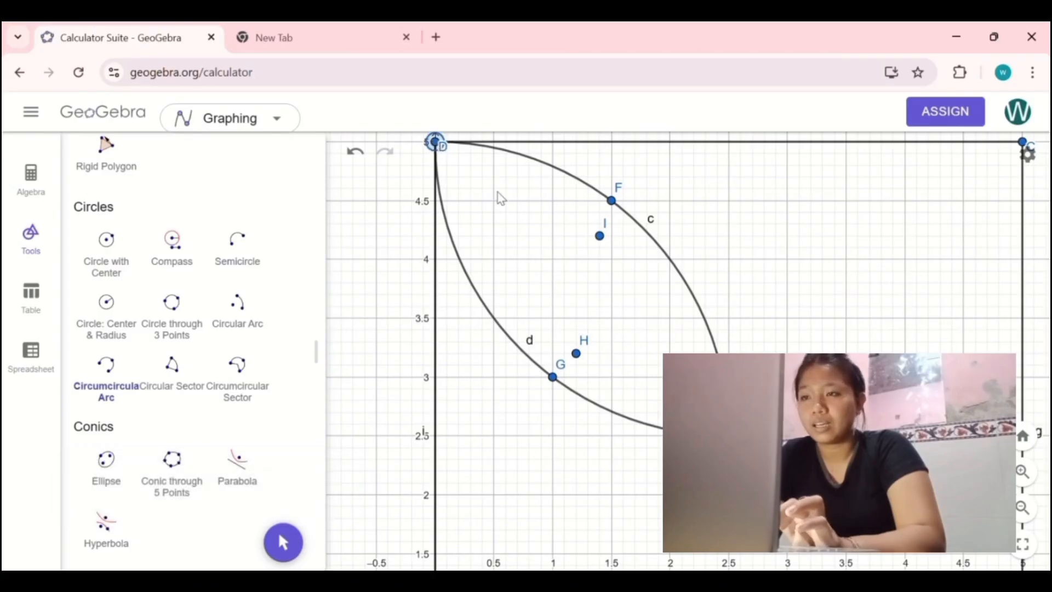
left_click(600, 236)
left_click(729, 435)
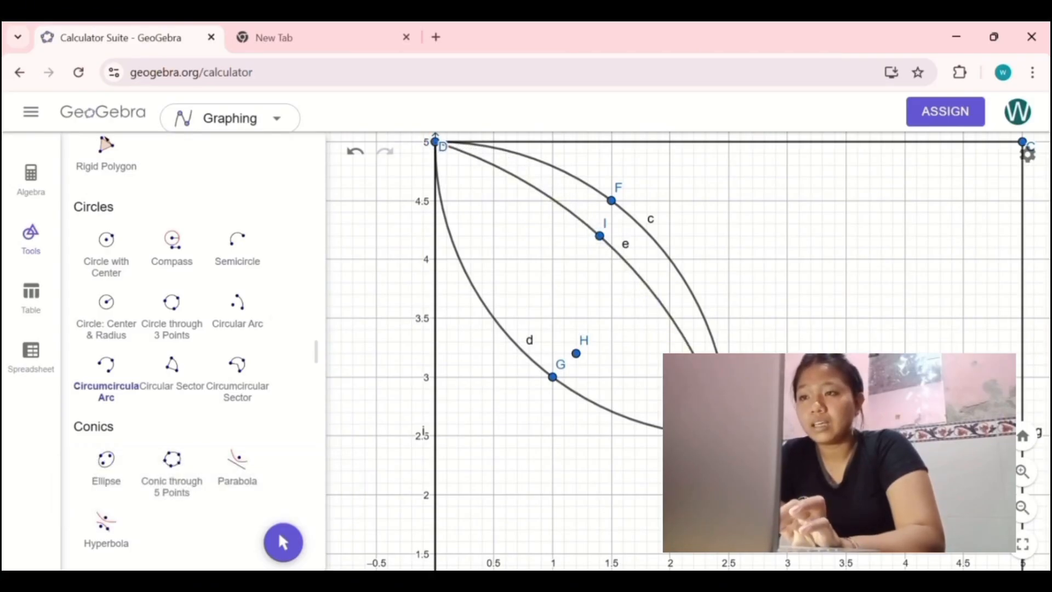
left_click(576, 353)
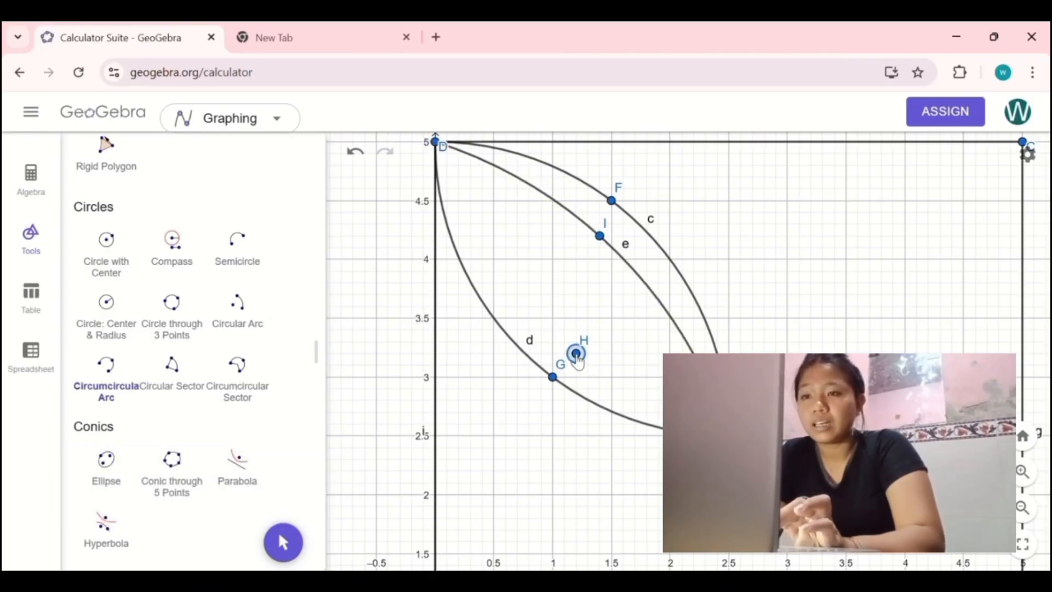
left_click(435, 143)
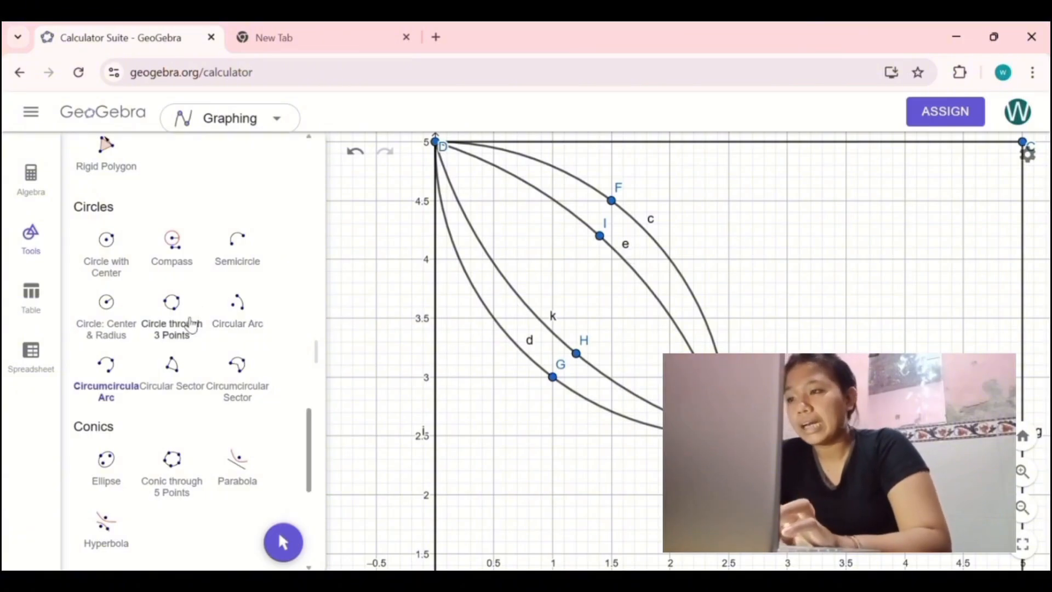
Step: Draw a circle inside the inner petal, centred at (1.2, 3.8) with a radius of about 0.45
left_click(106, 241)
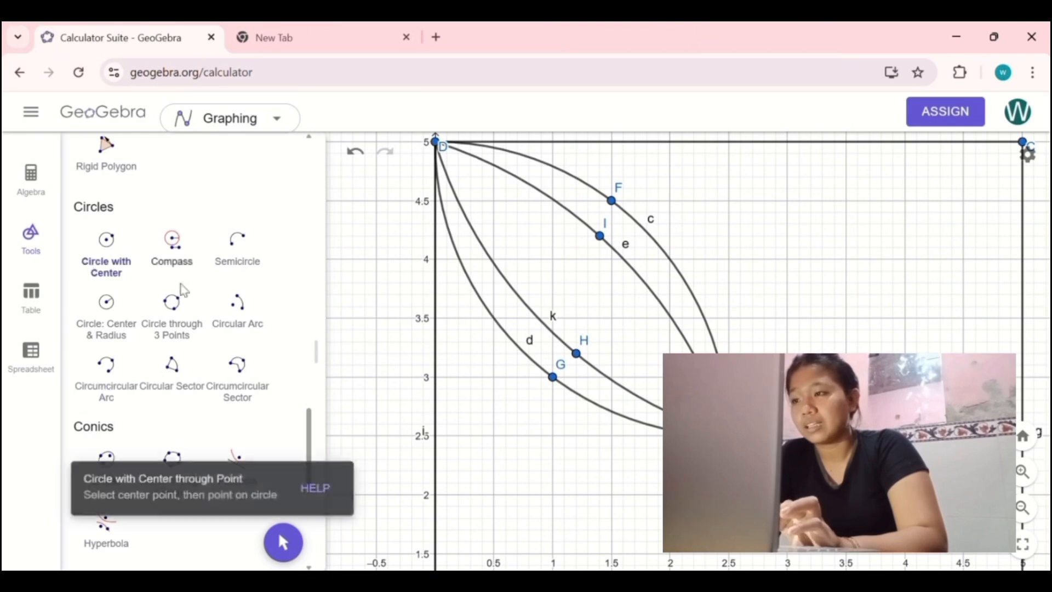
scroll(554, 285, "up", 3)
scroll(609, 292, "up", 2)
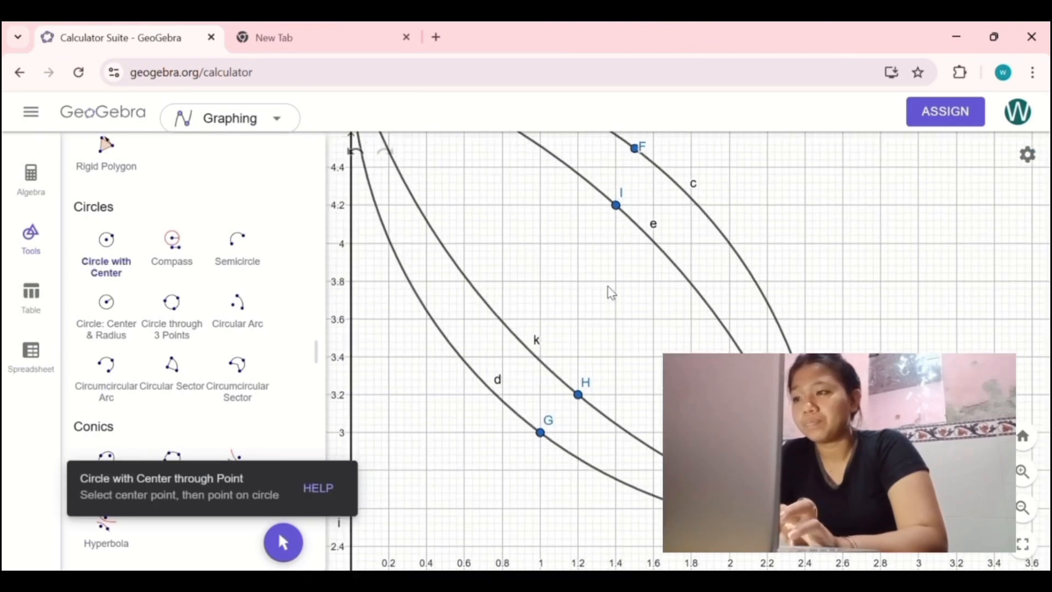
left_click(578, 281)
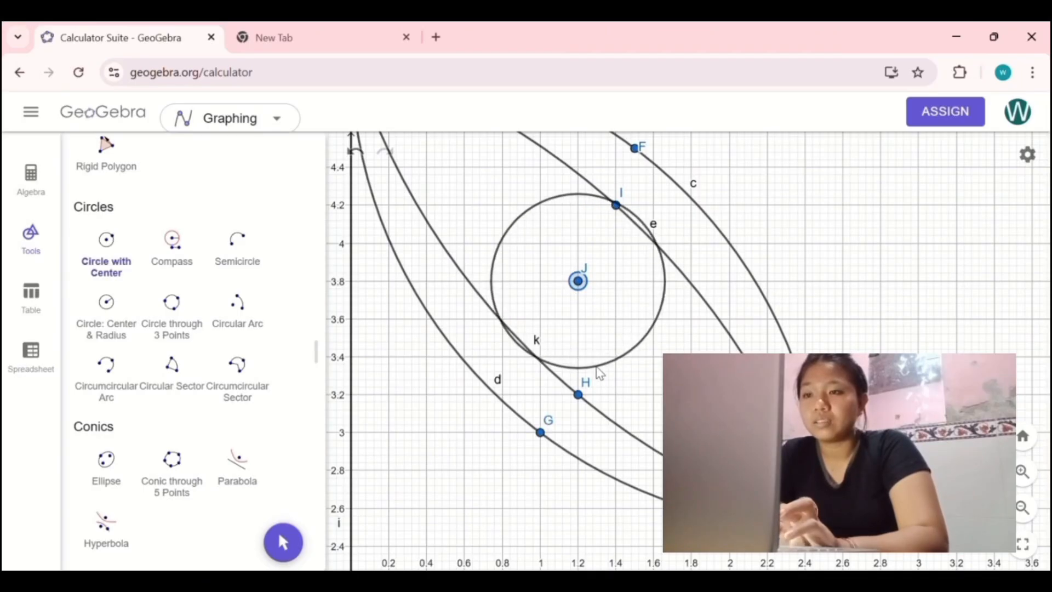
left_click(595, 365)
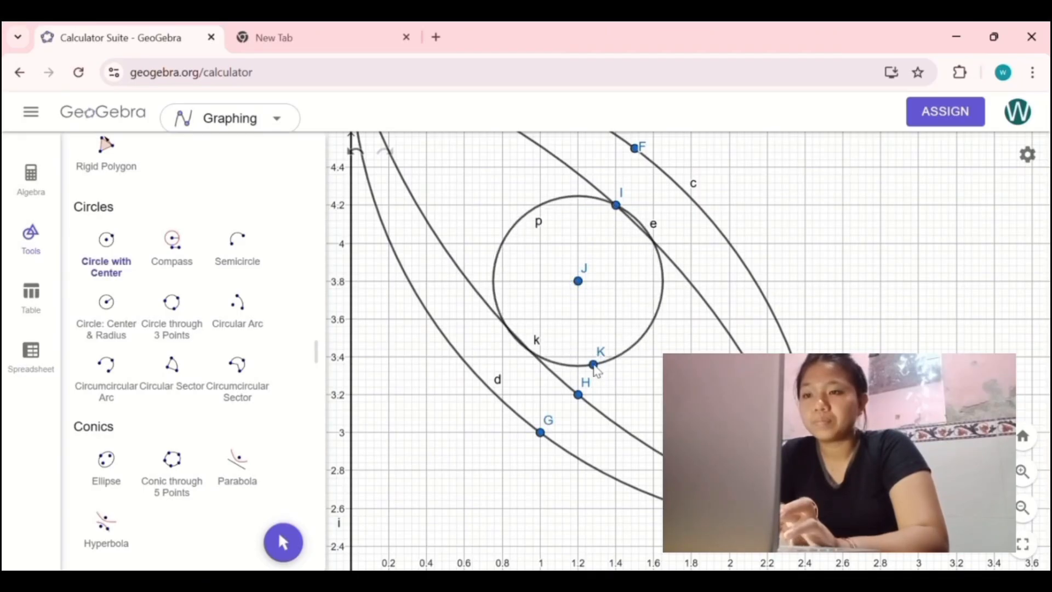
Step: Draw a small circle near corner D in the inner petal, centred at (0.4, 4.6) with a radius of about 0.24
left_click(633, 316)
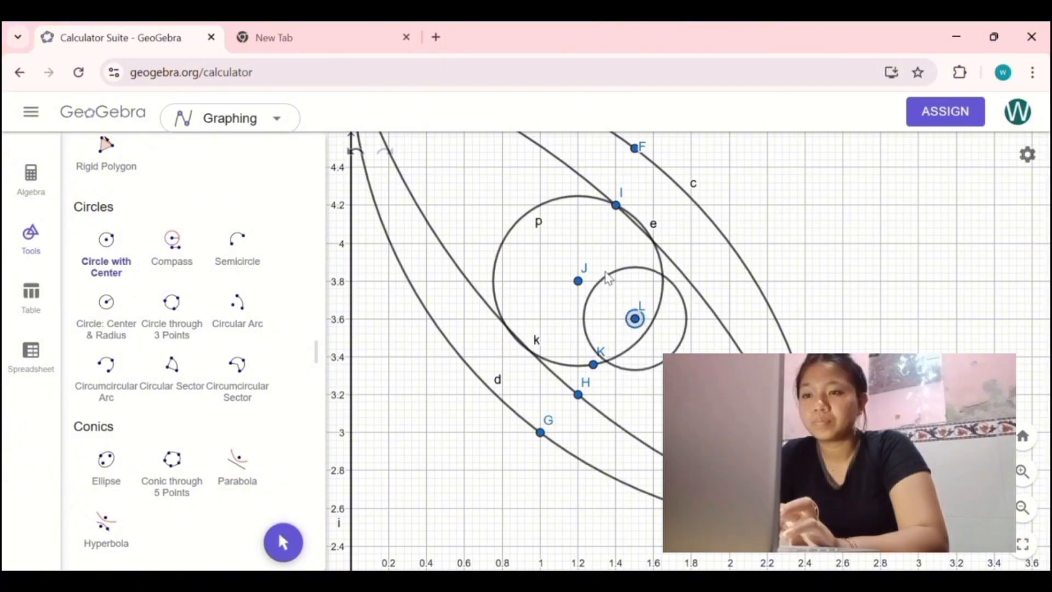
left_click(371, 159)
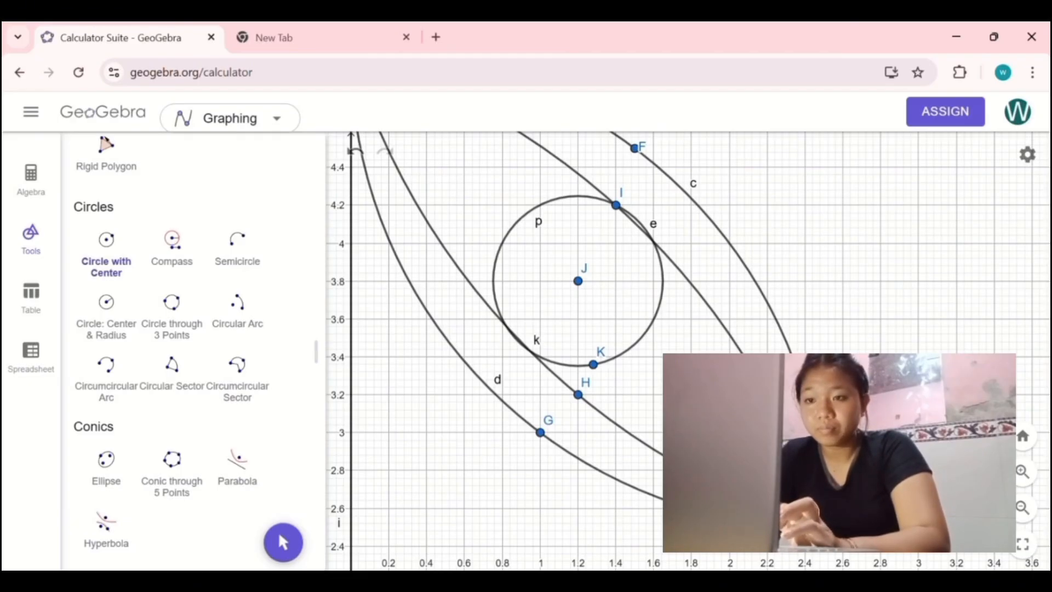
left_click(284, 542)
left_click_drag(467, 447, 568, 567)
left_click(106, 263)
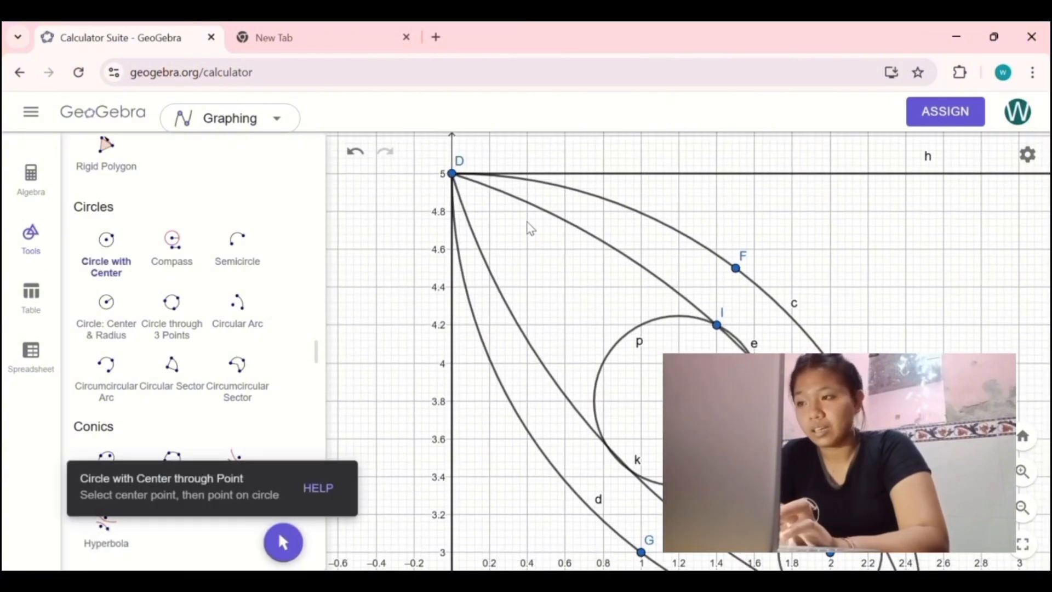
left_click(527, 249)
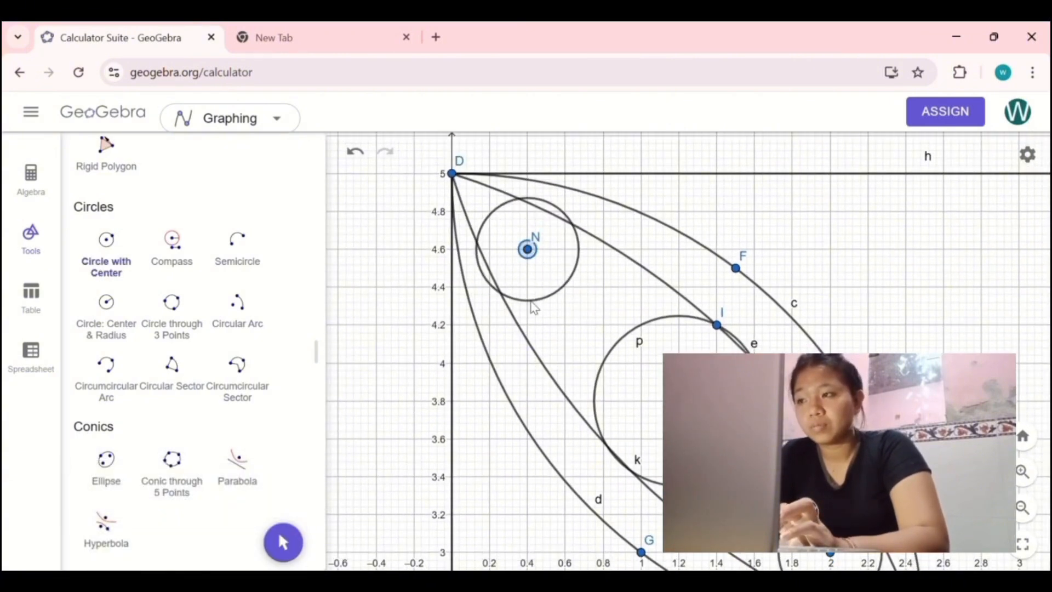
left_click(535, 295)
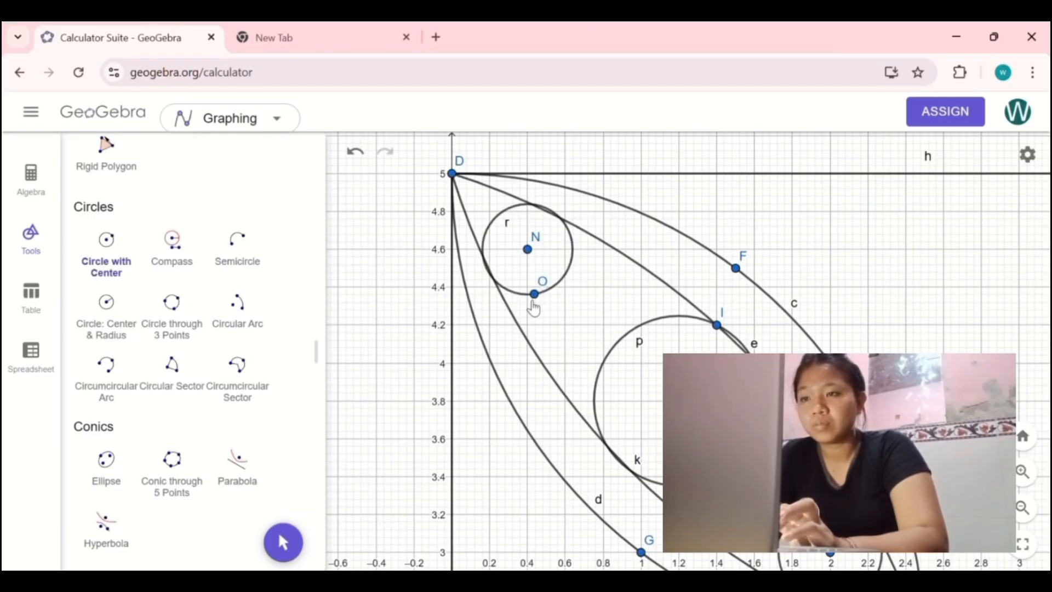
Step: Place two points beside the petal, one on the square's upper edge at (1.5, 5) and one at (2, 4.5)
scroll(194, 374, "up", 10)
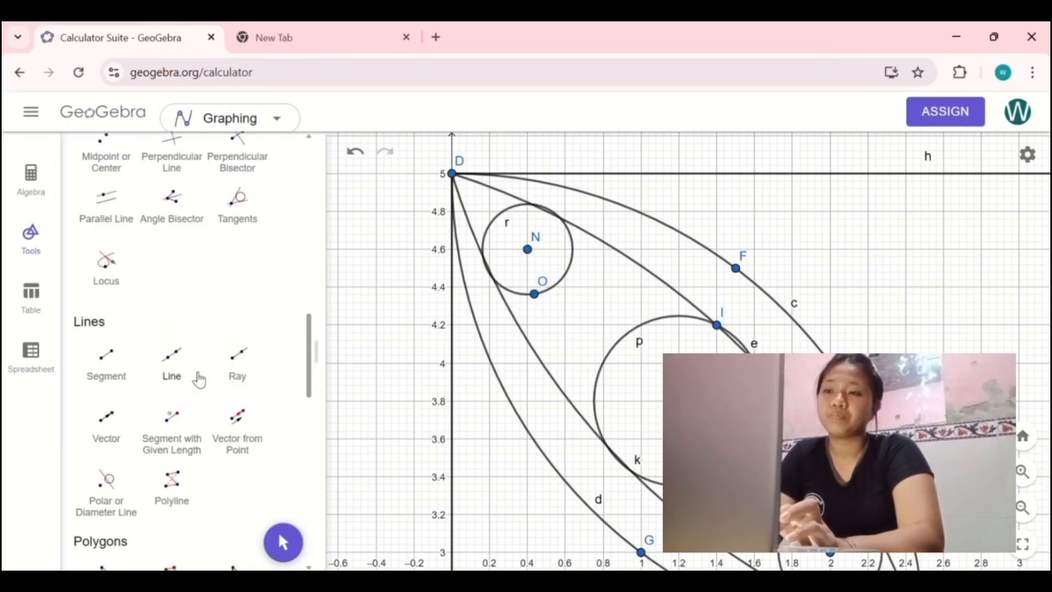
scroll(199, 378, "up", 3)
left_click(110, 419)
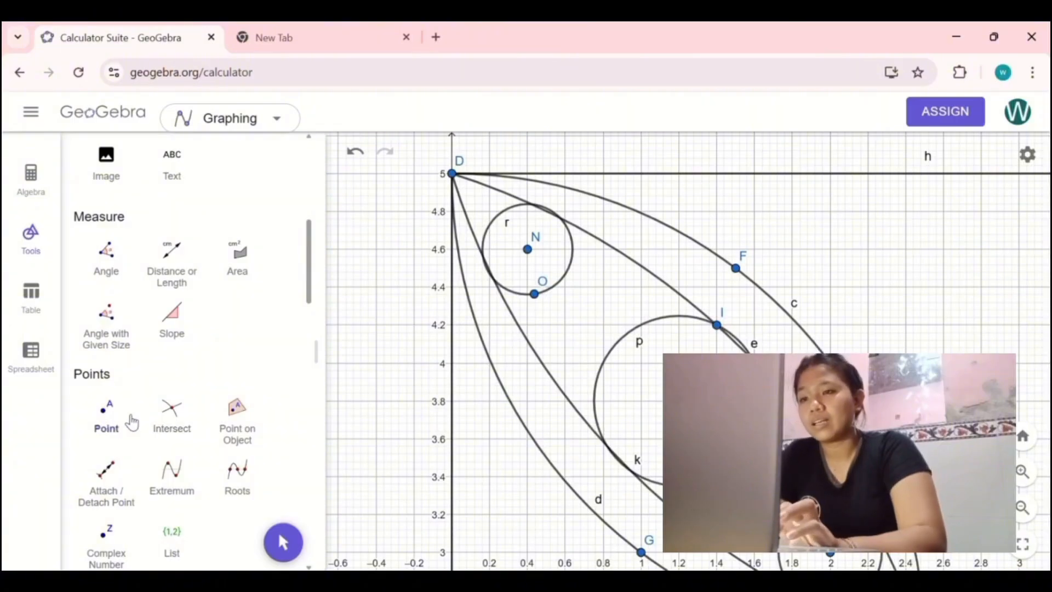
key("Escape")
scroll(958, 334, "down", 3)
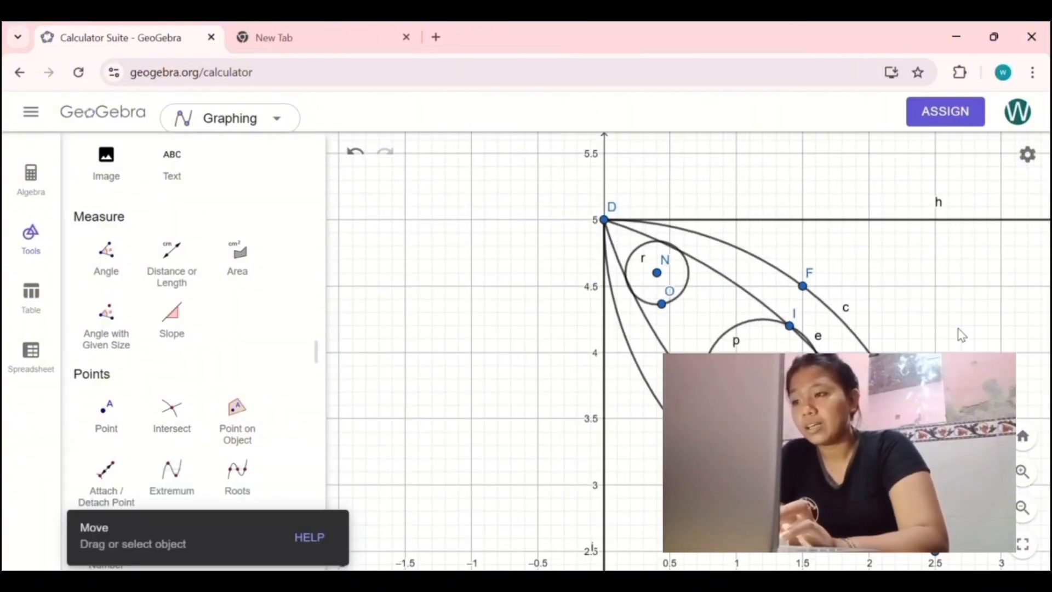
left_click(132, 416)
left_click(802, 220)
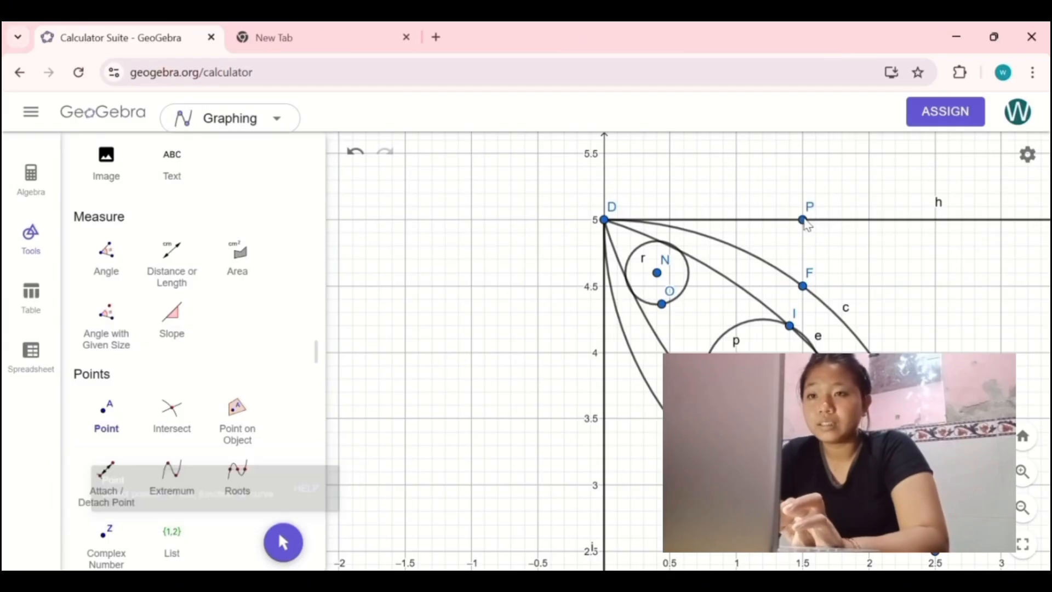
Step: Draw a segment joining points P and Q
scroll(183, 446, "down", 8)
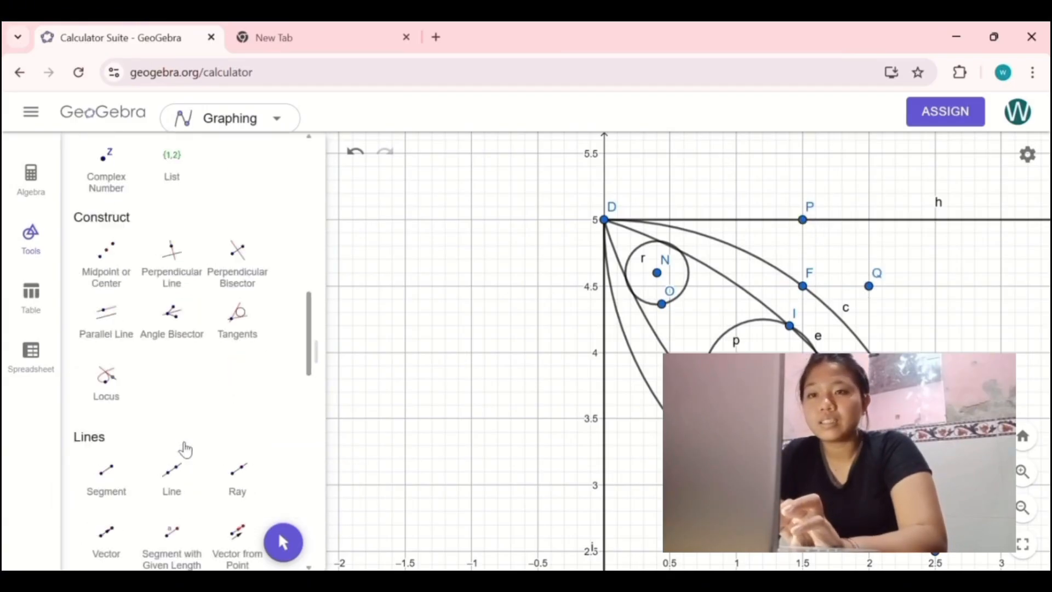
left_click(106, 359)
left_click(803, 220)
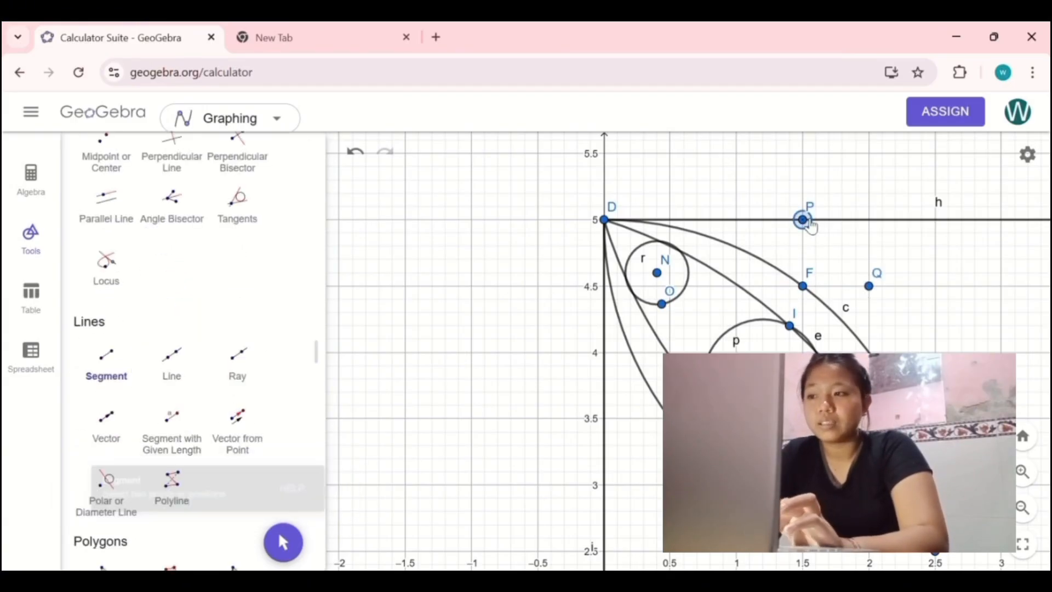
left_click(869, 286)
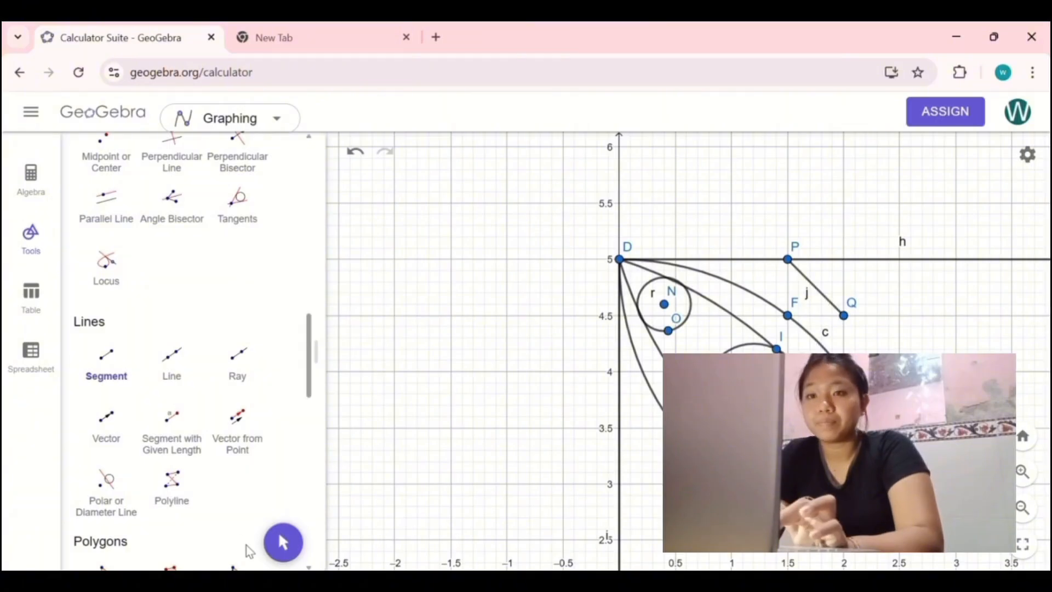
left_click(278, 530)
Step: Place two points on the petal's other side, at (0, 3.5) on the square's left edge and at (0.5, 3)
left_click_drag(482, 416, 482, 294)
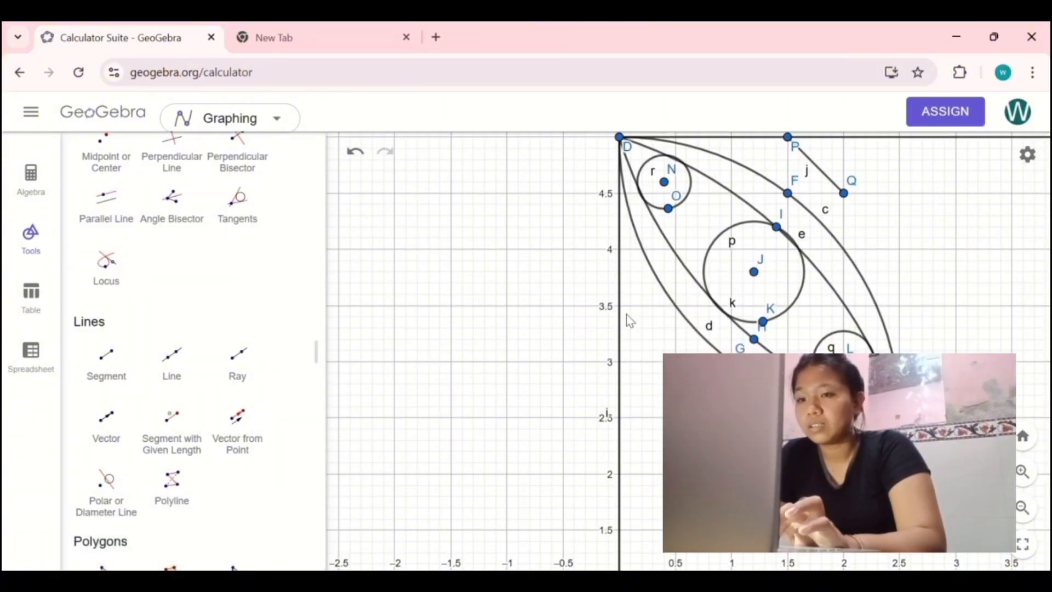
scroll(159, 304, "up", 5)
scroll(158, 304, "up", 3)
left_click(106, 327)
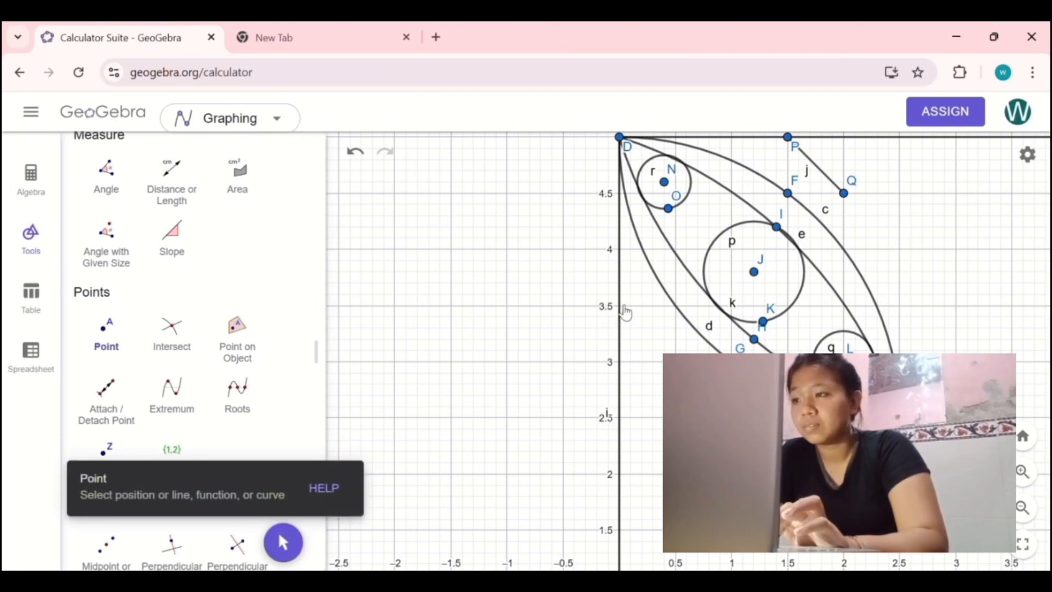
left_click(621, 306)
left_click(674, 361)
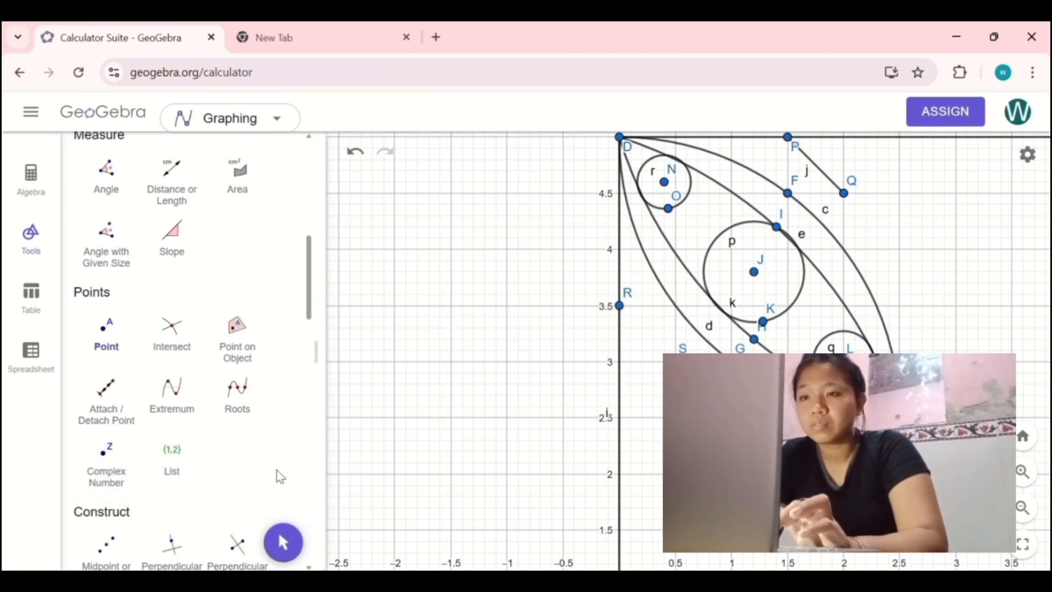
Step: Draw a segment joining points R and S
scroll(131, 403, "down", 5)
left_click(123, 534)
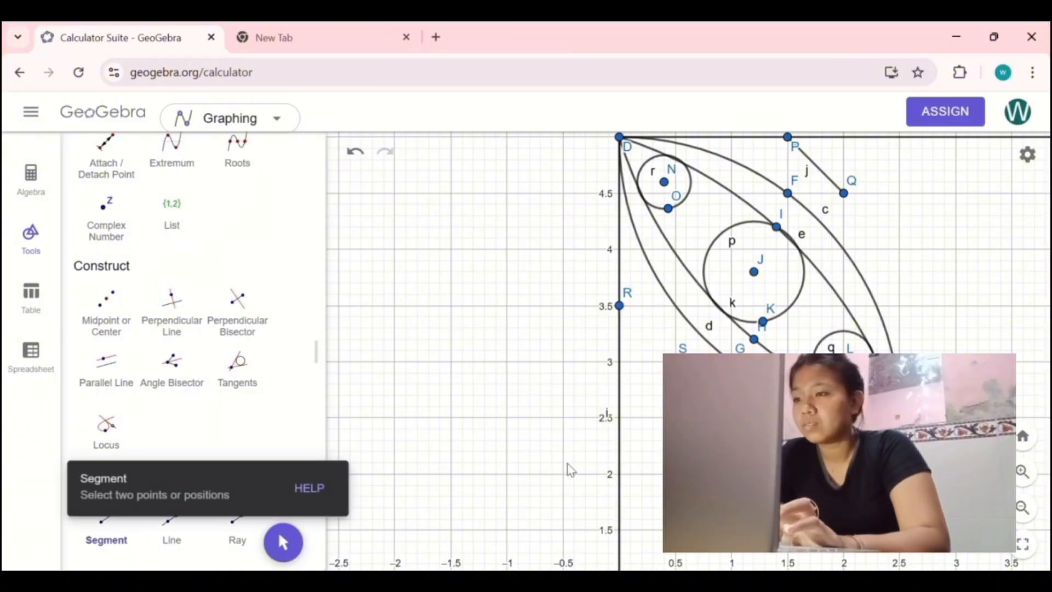
left_click(619, 305)
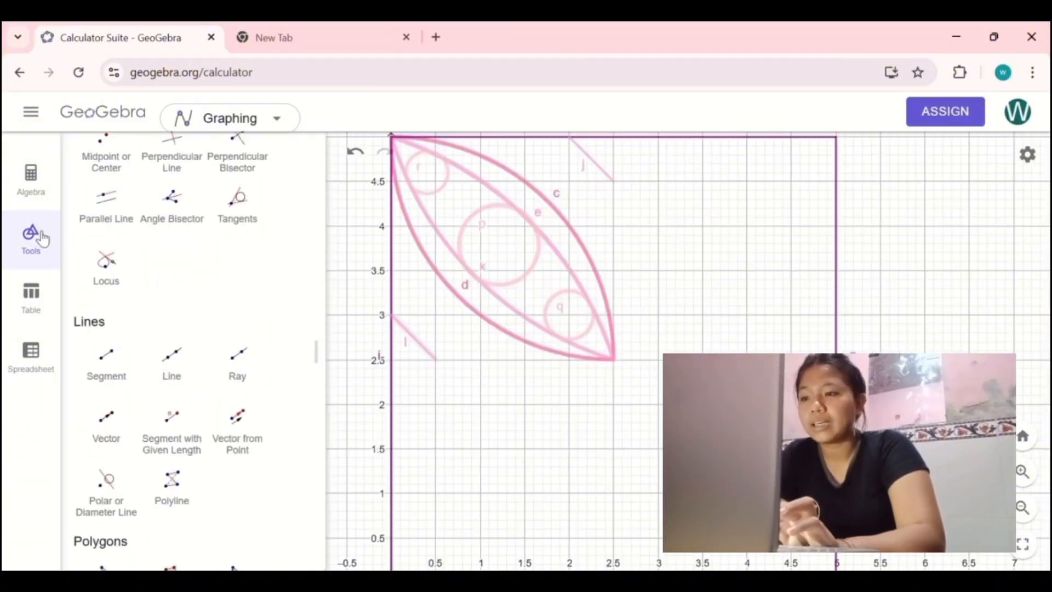
Step: Place points at the midpoints of the square's vertical sides, at (0, 2.5) and (5, 2.5)
scroll(216, 281, "up", 2)
scroll(213, 284, "down", 10)
scroll(212, 281, "up", 5)
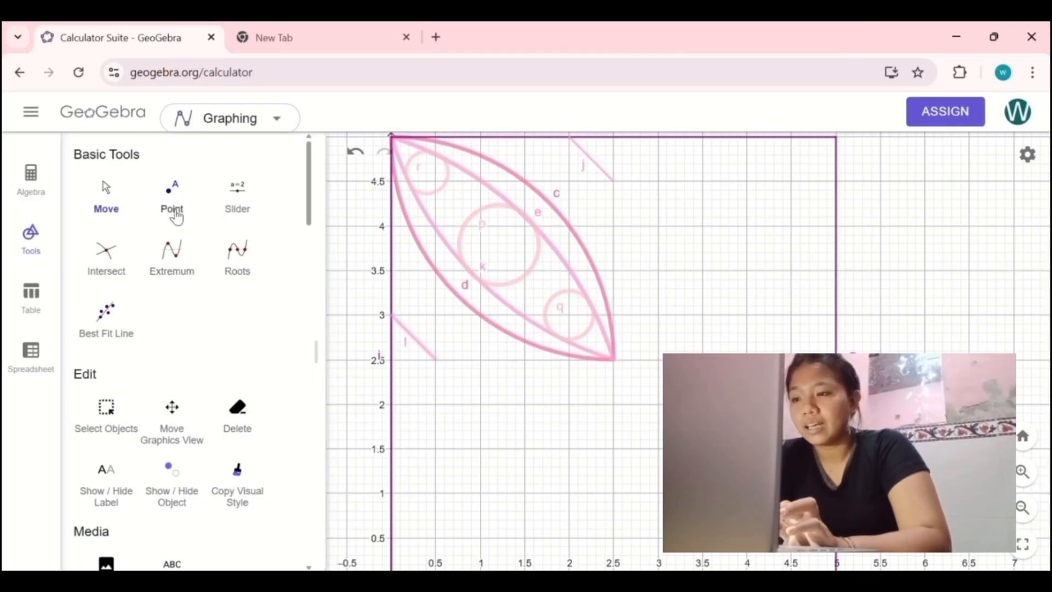
left_click(174, 214)
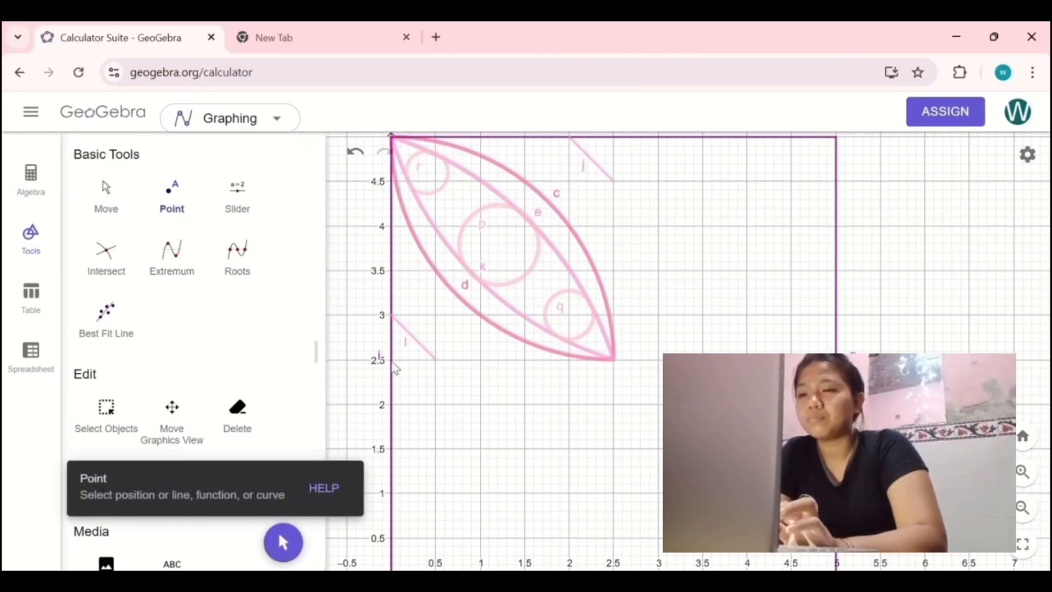
left_click(390, 360)
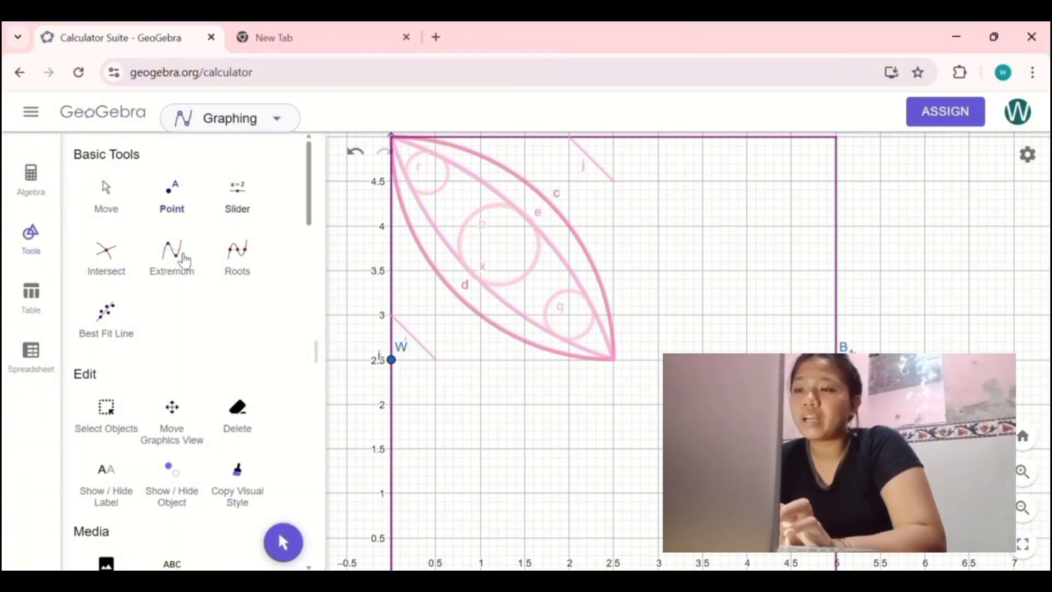
Step: Draw a horizontal segment across the middle of the square, from point W to point B₁
scroll(173, 367, "down", 10)
left_click(110, 436)
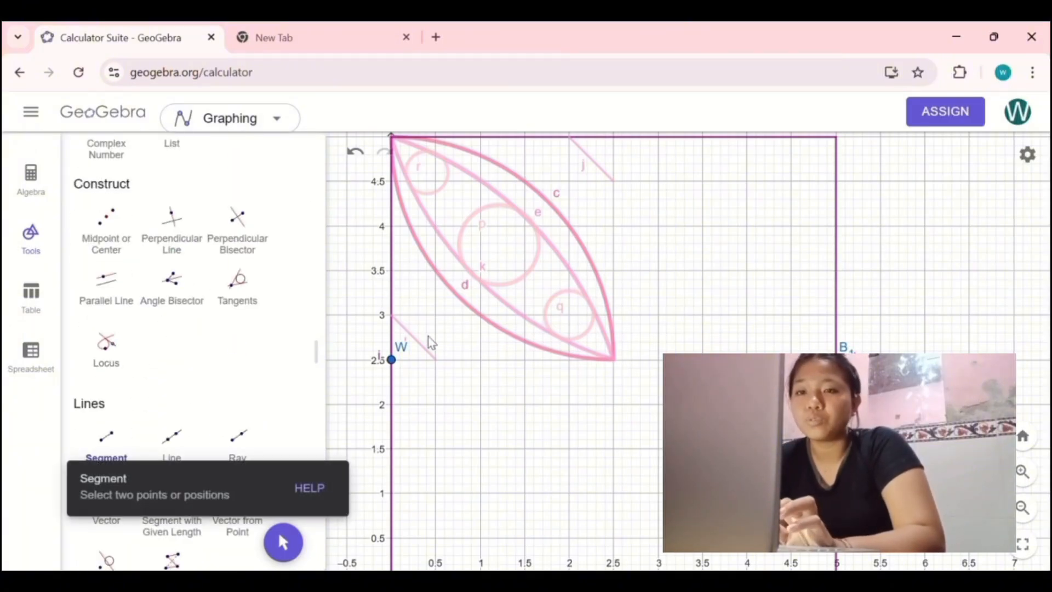
left_click(393, 360)
left_click(836, 359)
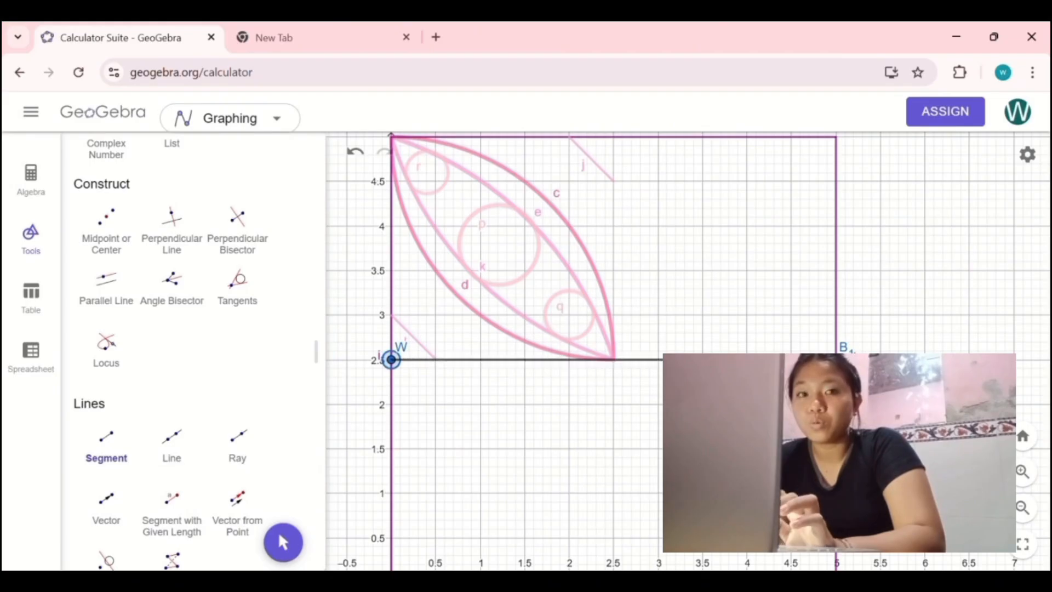
Step: Select the whole petal motif with its circles and side segments and reflect it about the horizontal middle segment m
scroll(225, 315, "up", 10)
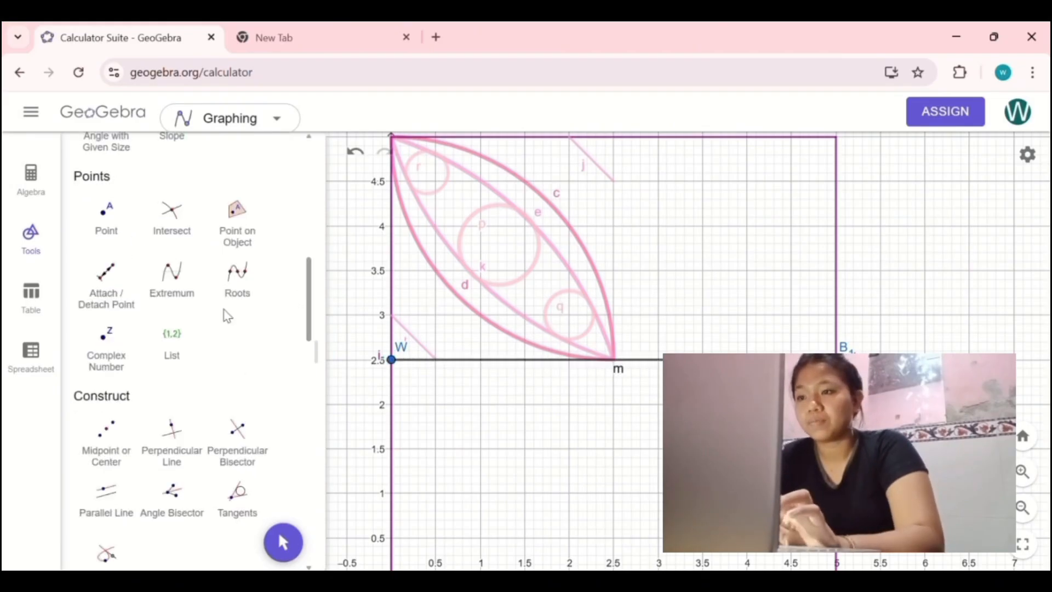
left_click(108, 164)
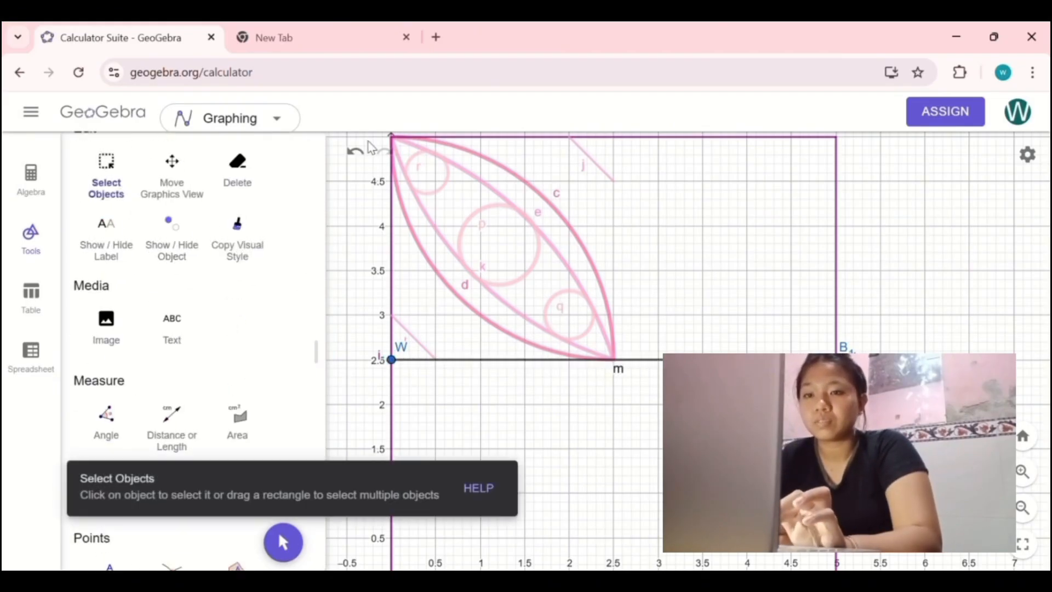
left_click_drag(367, 136, 631, 378)
scroll(157, 399, "down", 15)
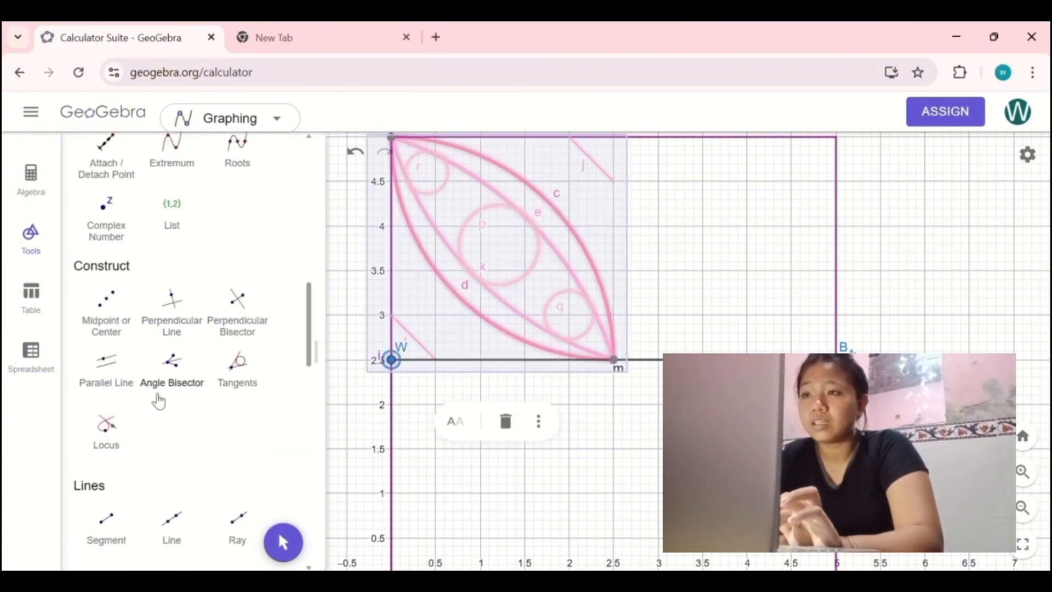
left_click(108, 452)
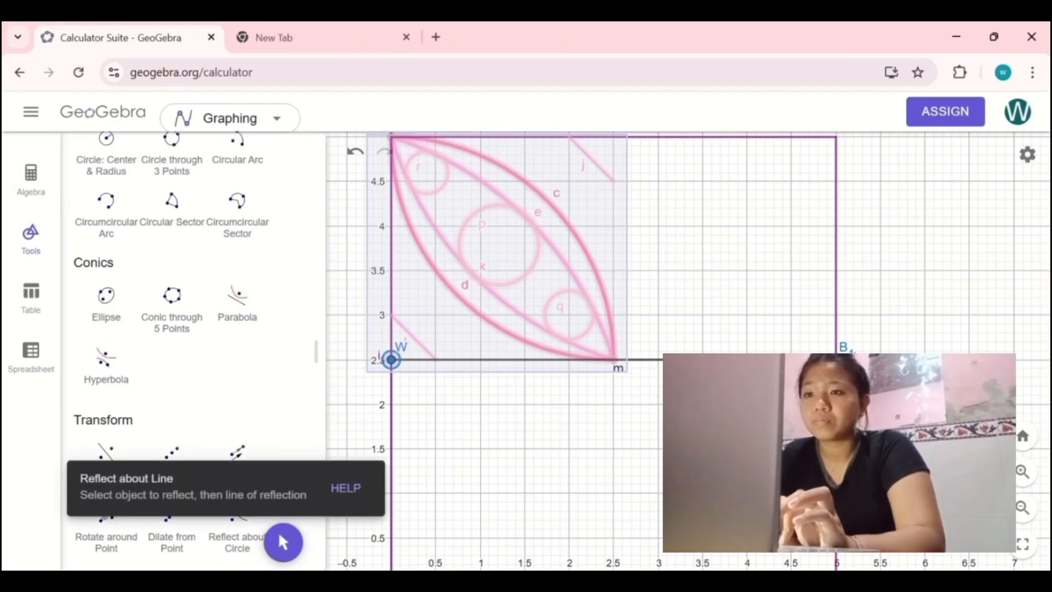
left_click(537, 359)
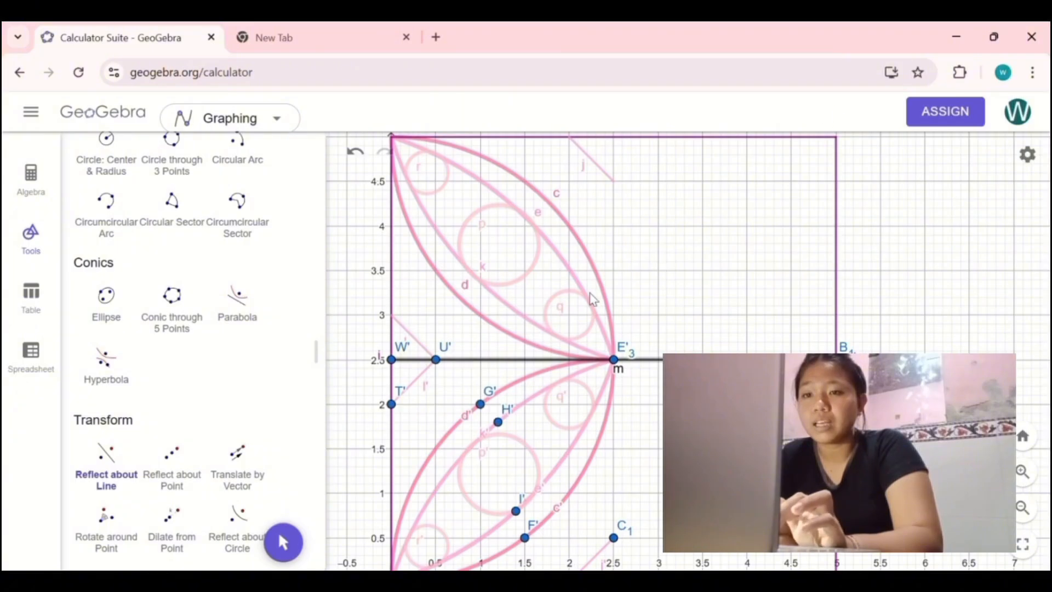
Step: Hide the horizontal middle segment m through its object settings
left_click(284, 543)
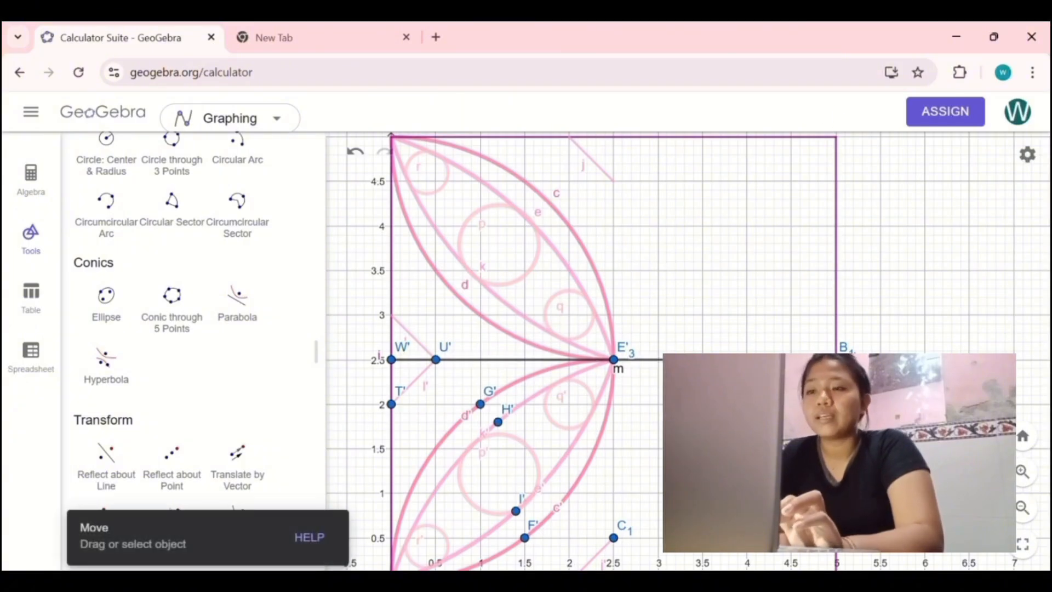
left_click(647, 360)
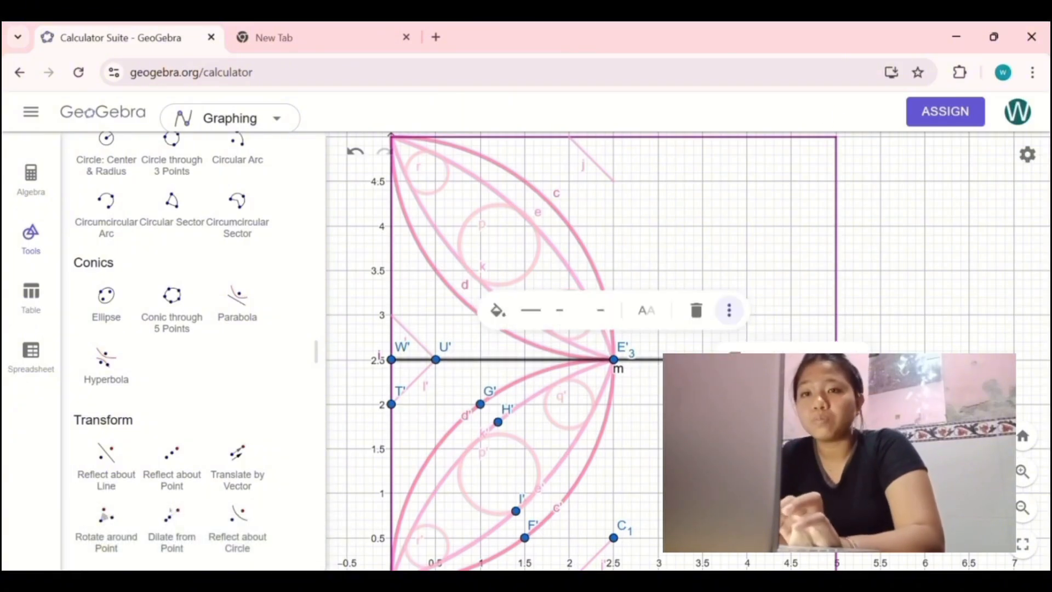
left_click(805, 350)
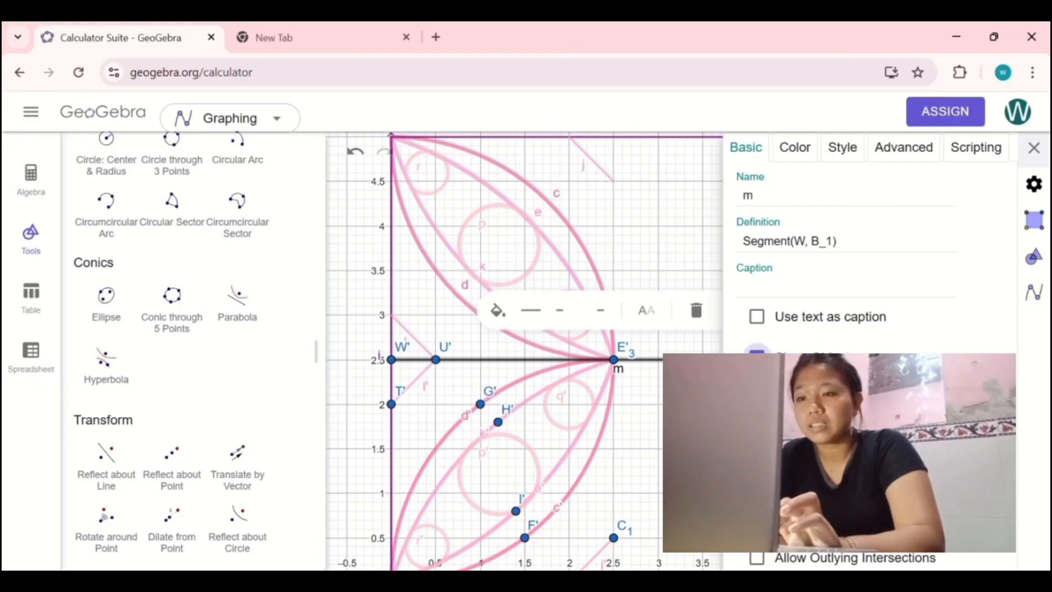
left_click(756, 355)
left_click(1034, 148)
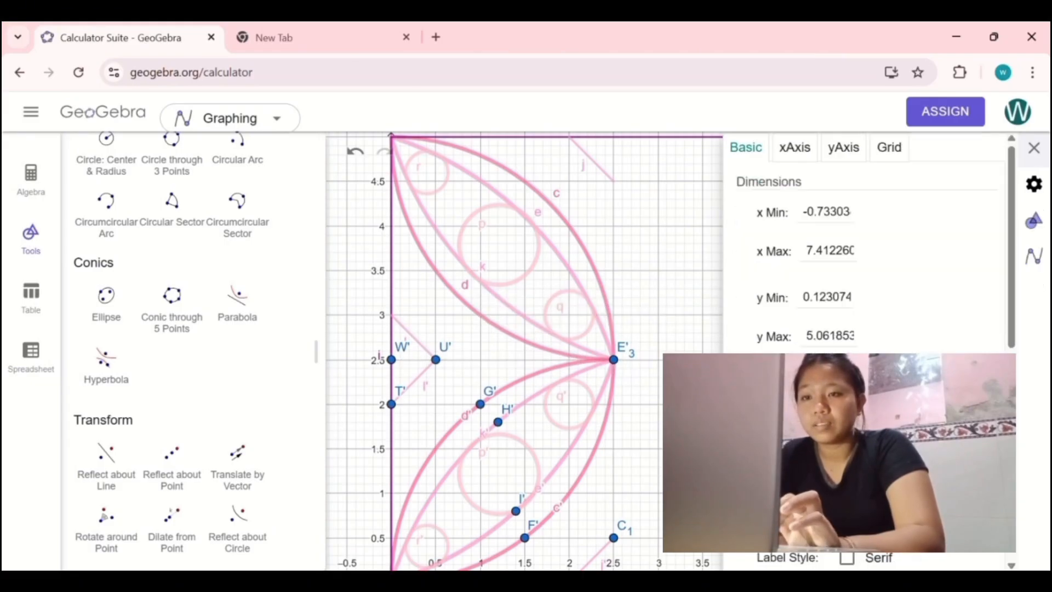
Step: Place a point at the midpoint of the square's upper edge, at (2.5, 5)
scroll(161, 339, "up", 8)
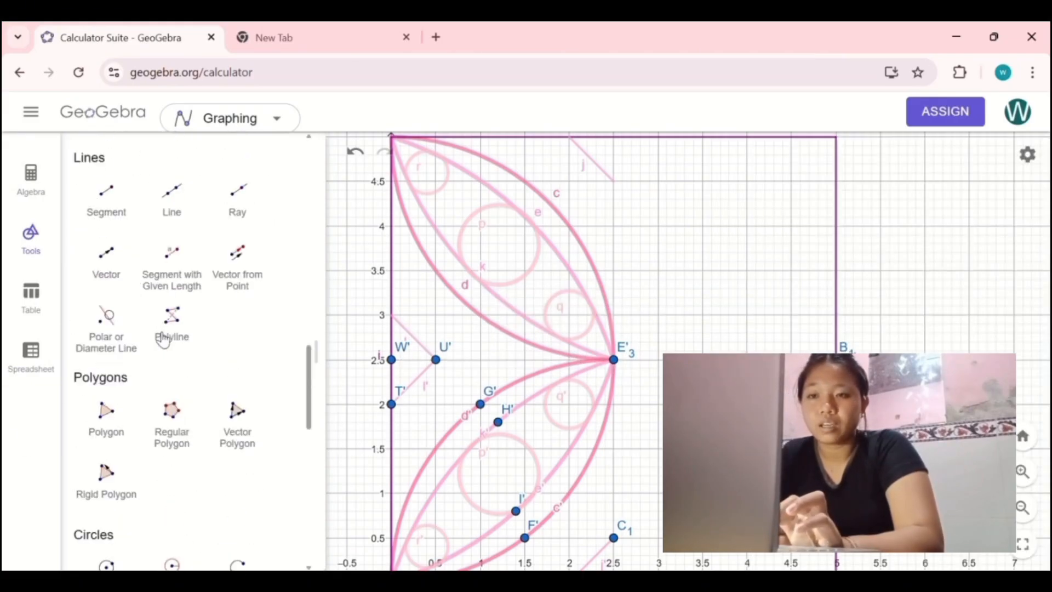
scroll(155, 308, "up", 3)
scroll(155, 305, "down", 10)
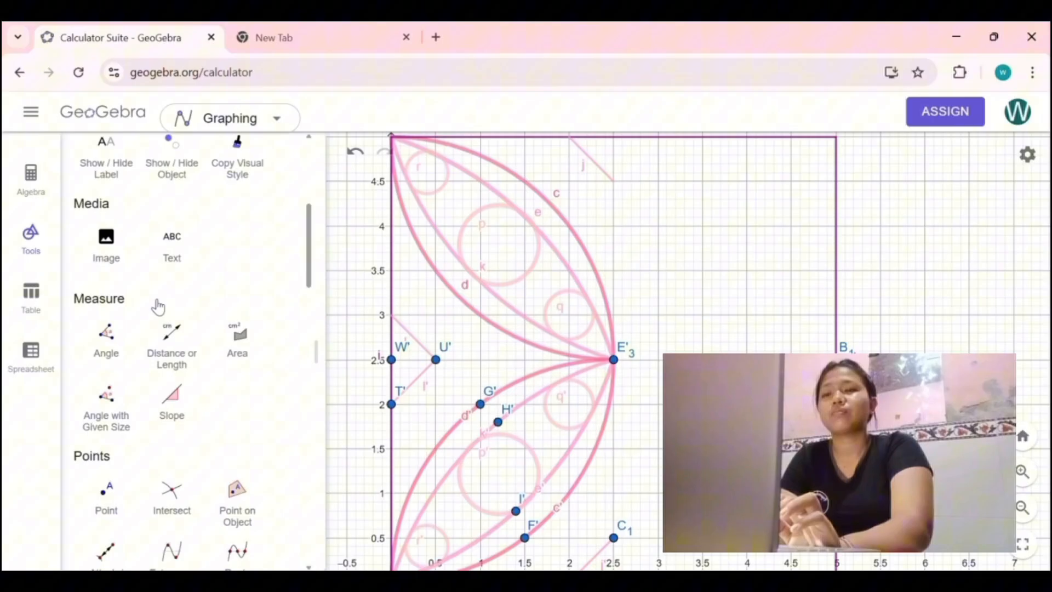
left_click(104, 502)
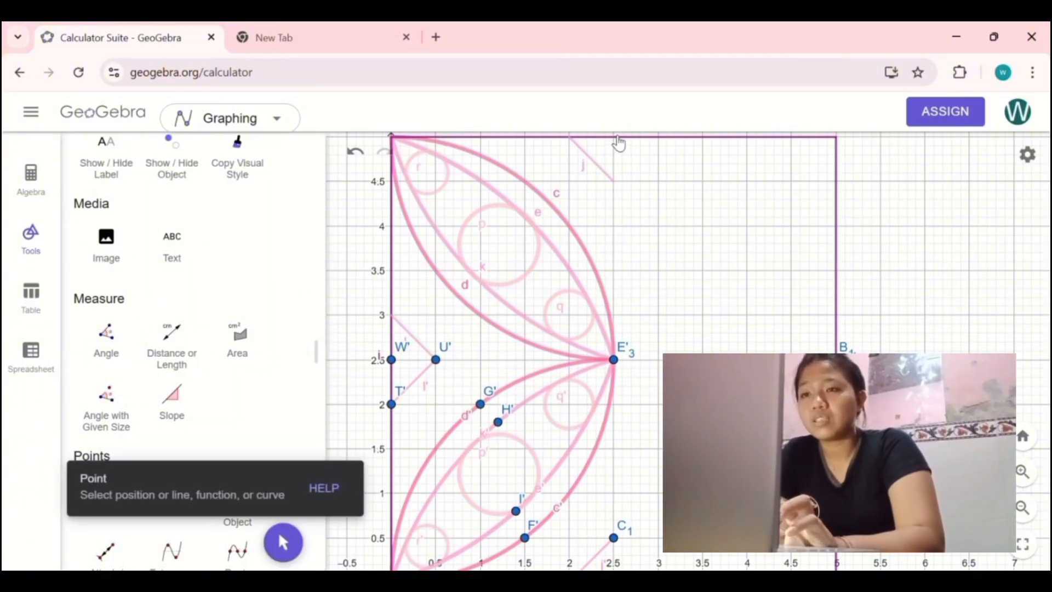
left_click(615, 137)
left_click(299, 546)
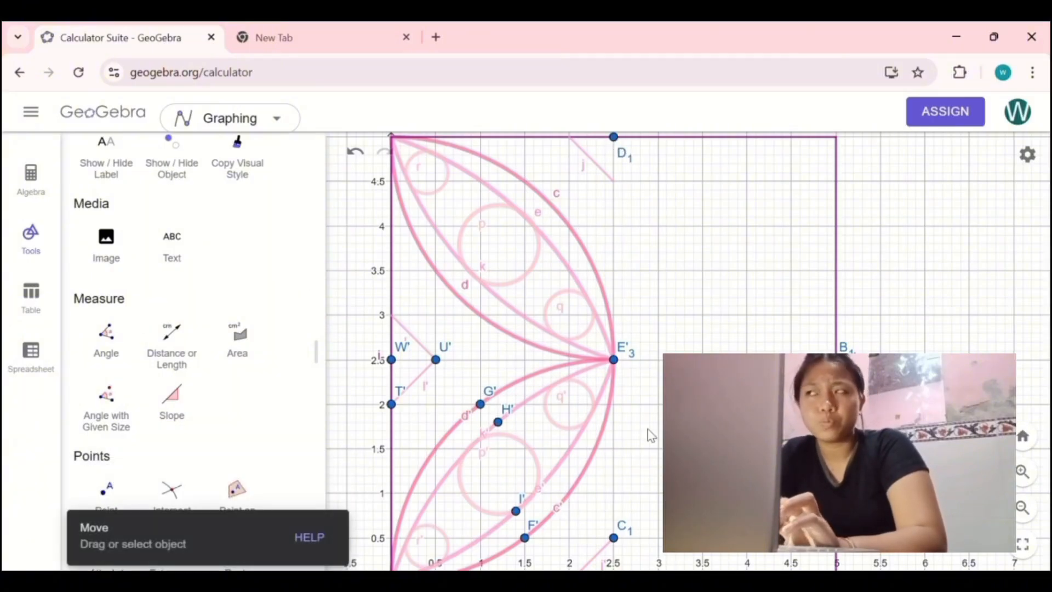
Step: Place a point at the midpoint of the square's lower edge, at (2.5, 0)
left_click_drag(653, 435, 660, 376)
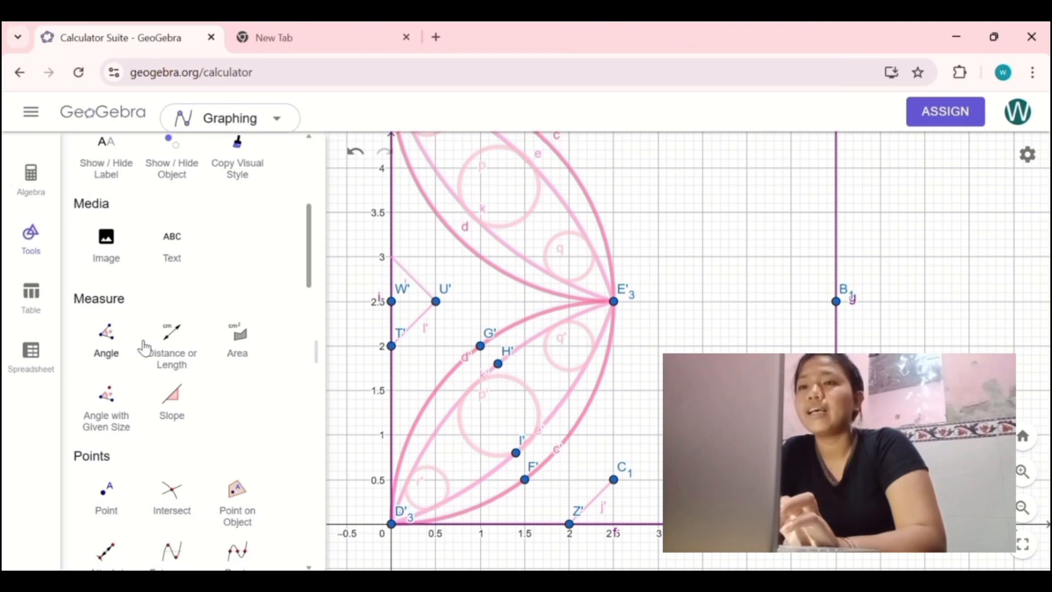
scroll(141, 348, "down", 5)
left_click(108, 337)
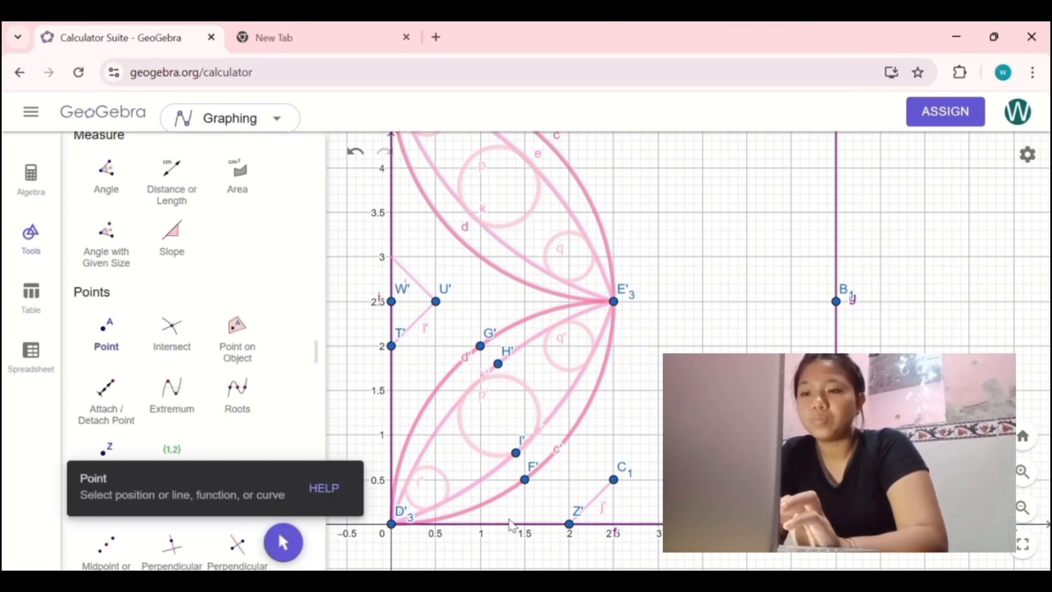
left_click(614, 524)
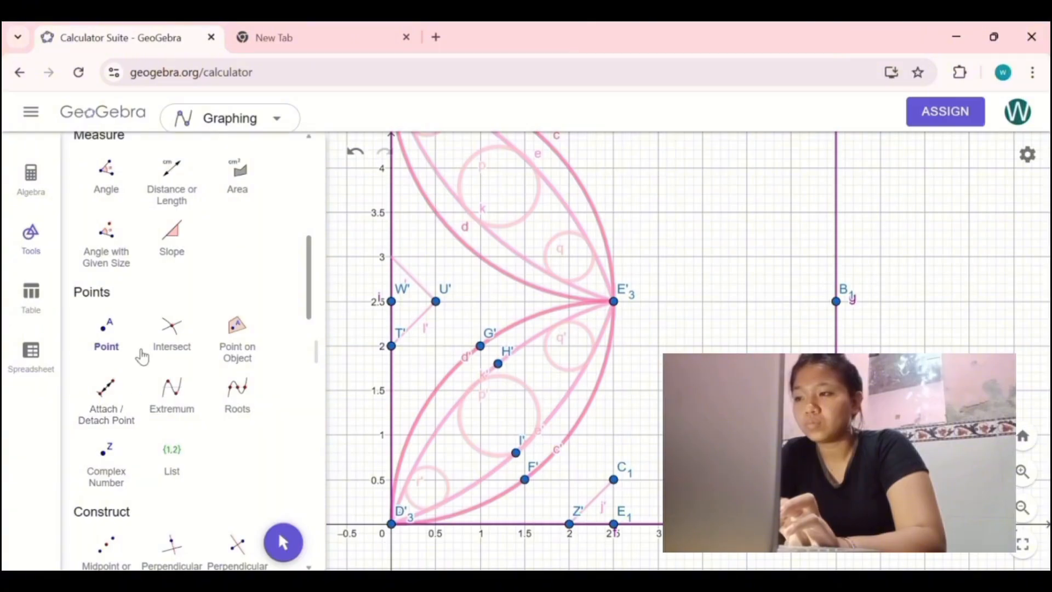
left_click(282, 541)
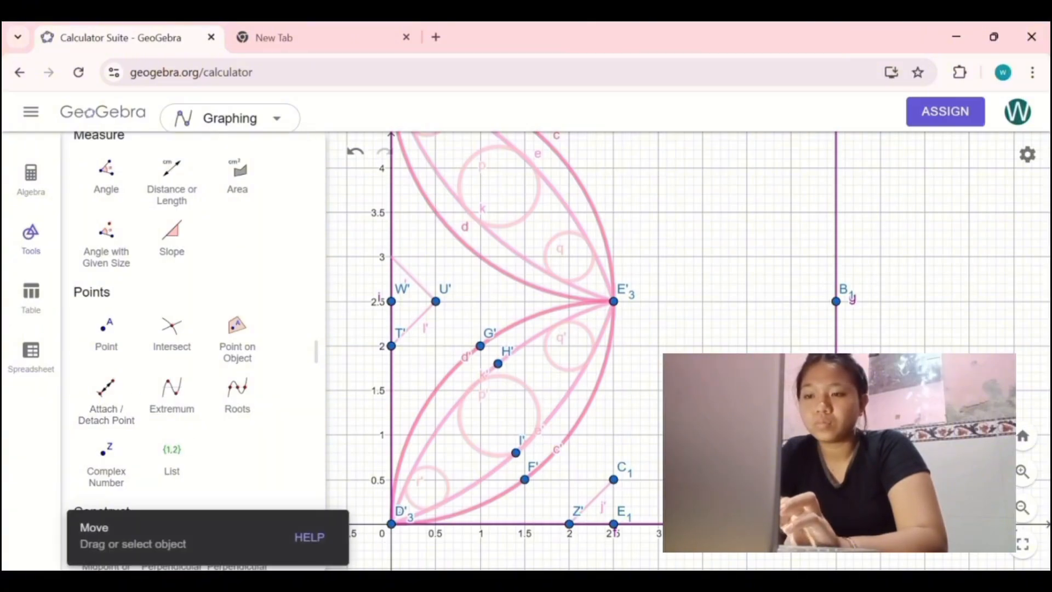
Step: Draw a vertical segment through the middle of the square, from point D₁ on the upper edge to point E₁ on the lower edge
scroll(738, 501, "up", 3)
scroll(734, 505, "down", 3)
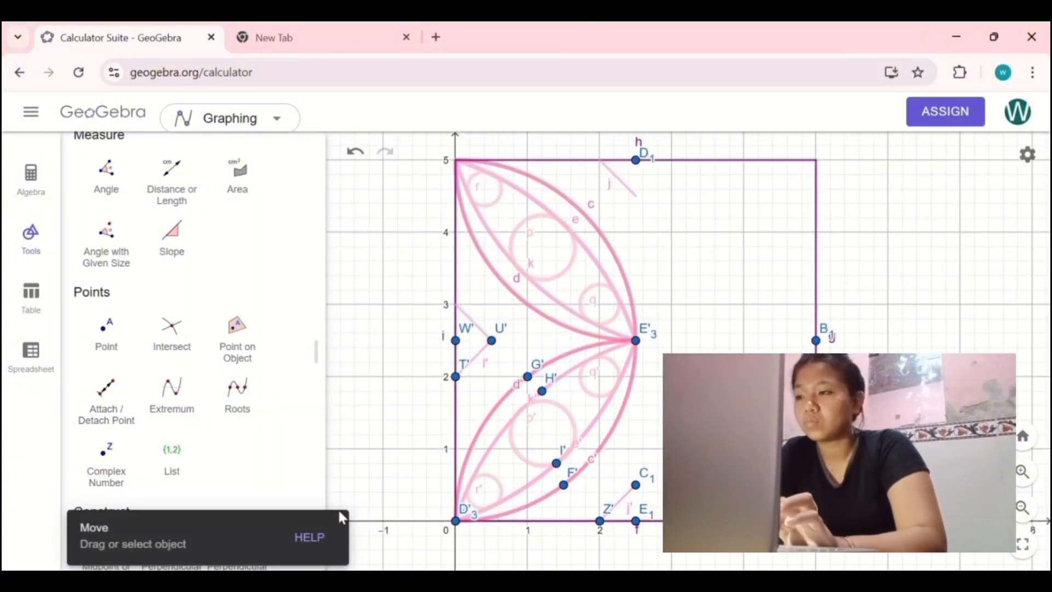
scroll(253, 422, "down", 5)
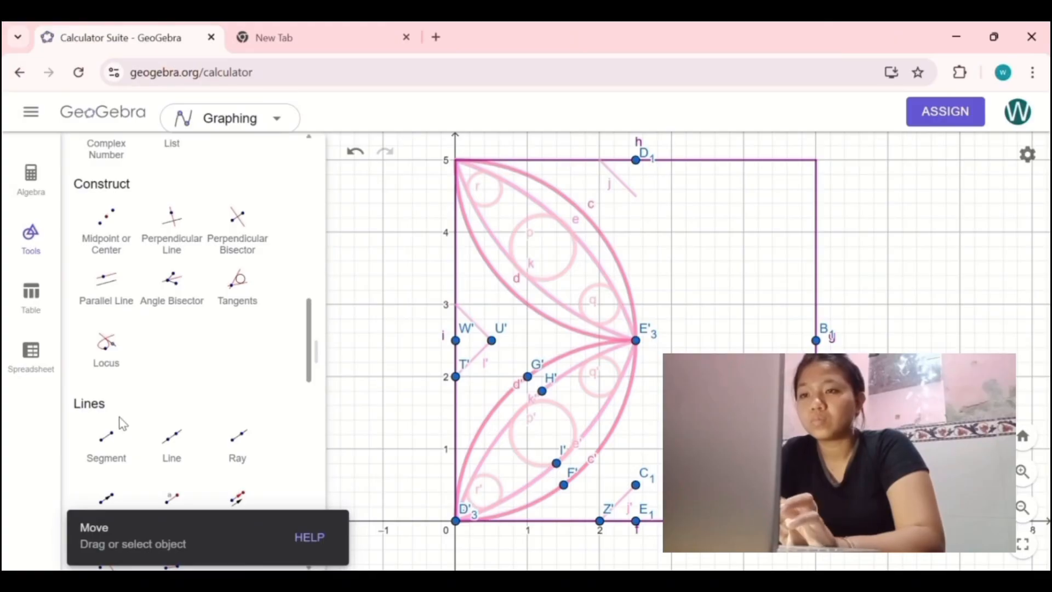
left_click(107, 437)
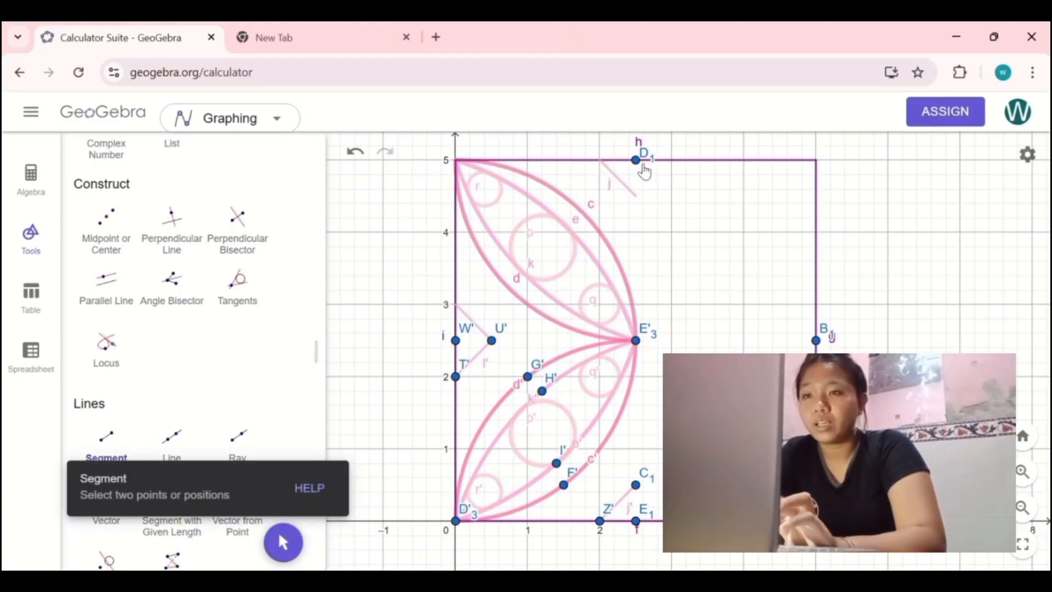
left_click(636, 160)
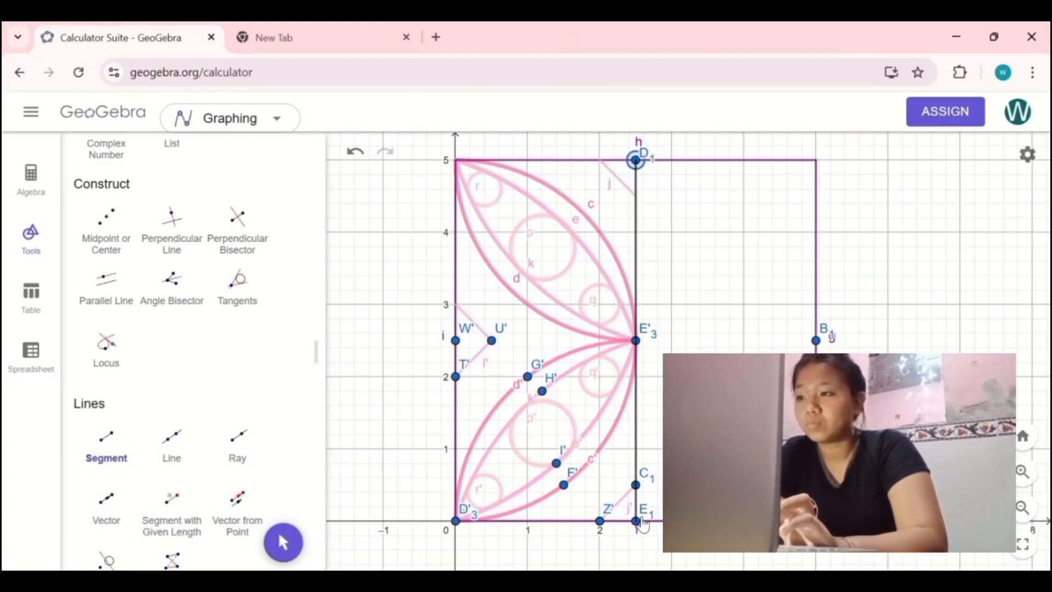
left_click(636, 521)
Step: Select both petals with their circles and corner segments in the square's left half and reflect them about the vertical middle segment n
scroll(236, 285, "up", 5)
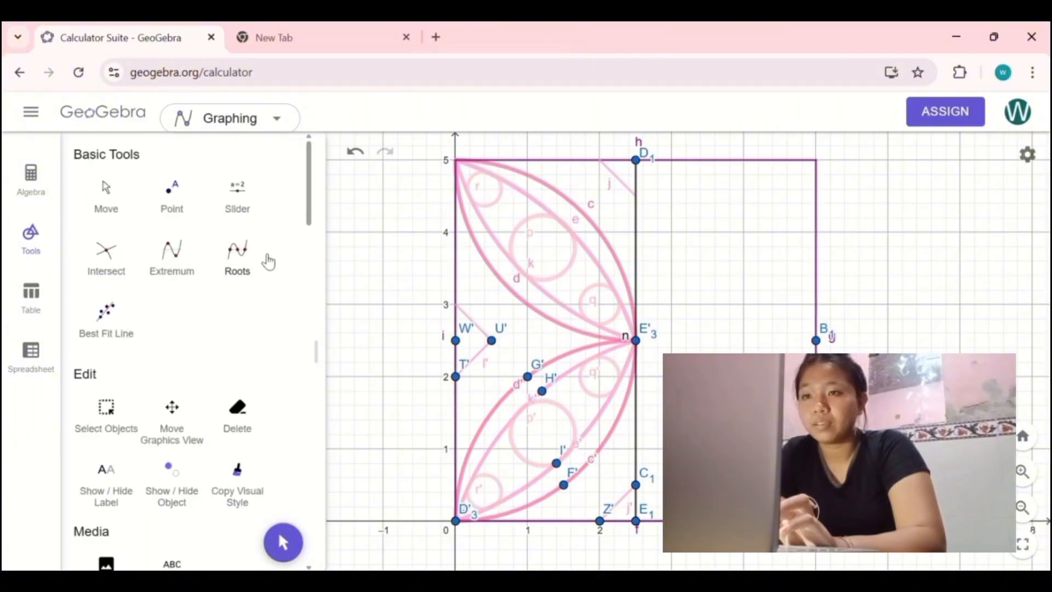
scroll(132, 415, "down", 3)
left_click(111, 257)
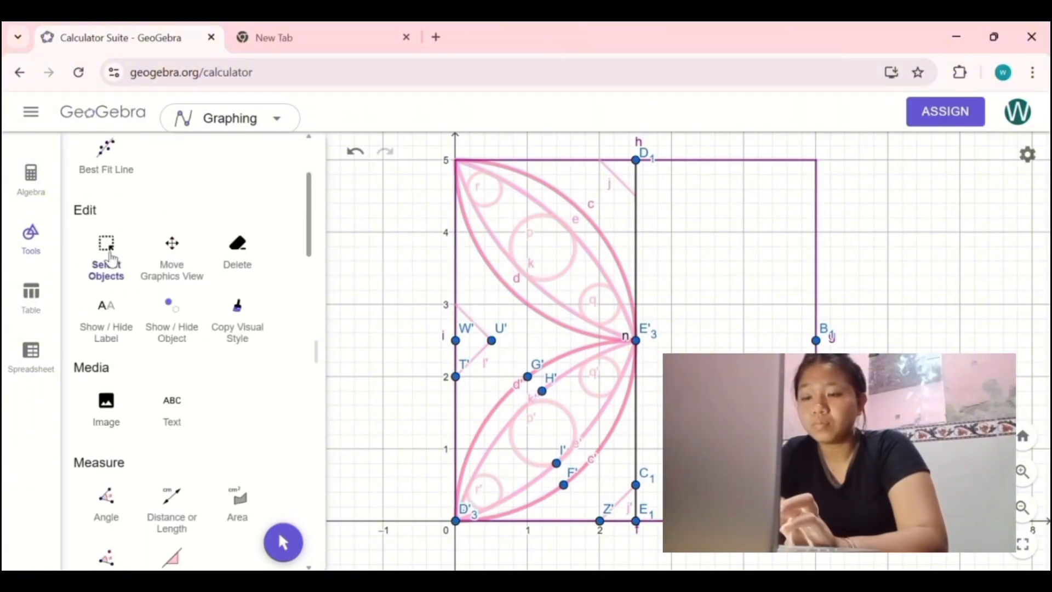
left_click_drag(429, 143, 650, 536)
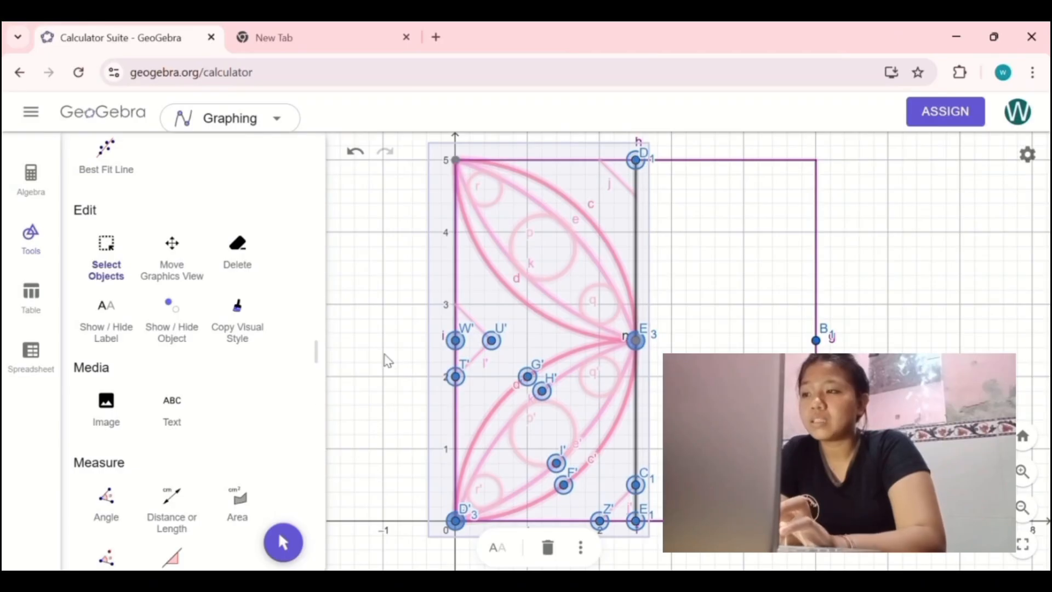
scroll(197, 428, "down", 15)
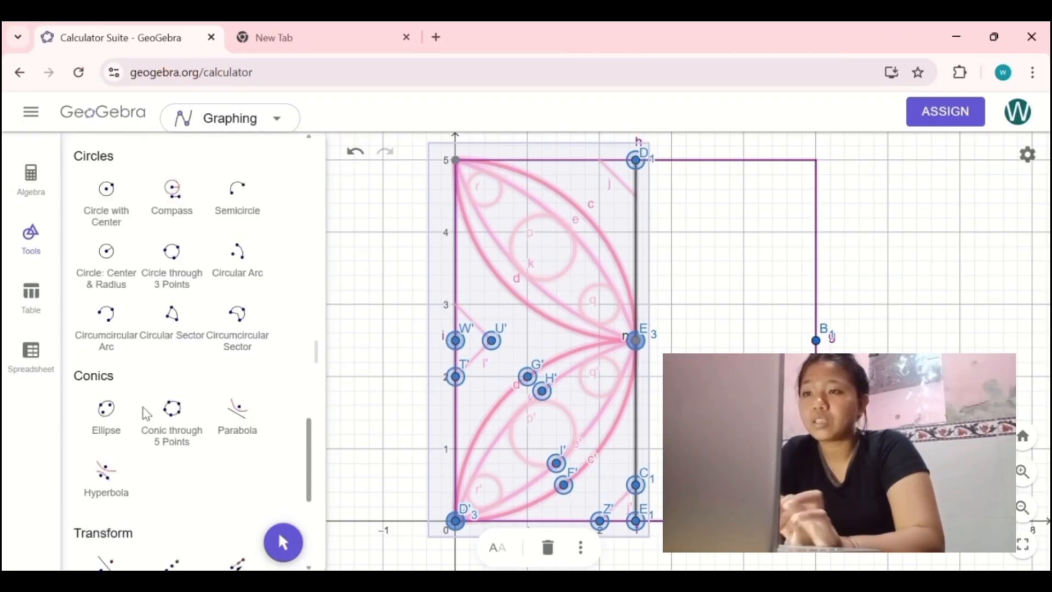
scroll(137, 411, "down", 3)
left_click(111, 399)
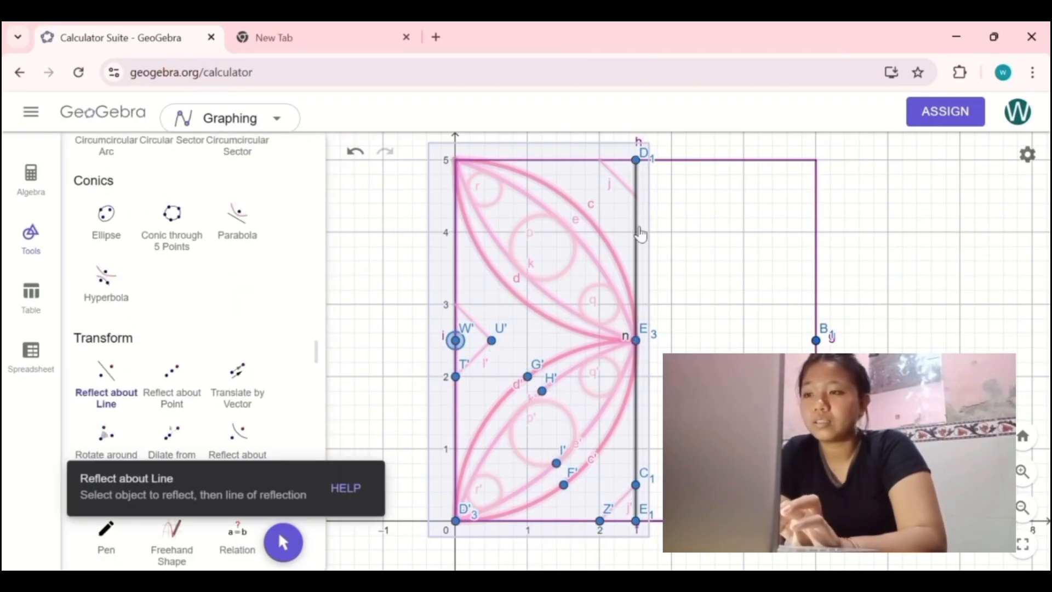
left_click(637, 233)
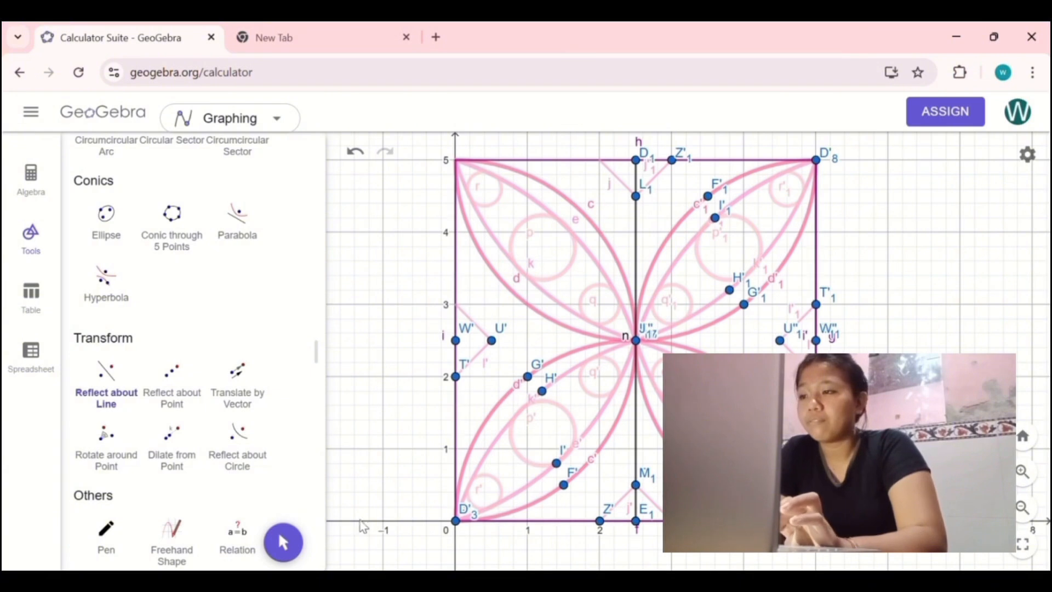
left_click(279, 539)
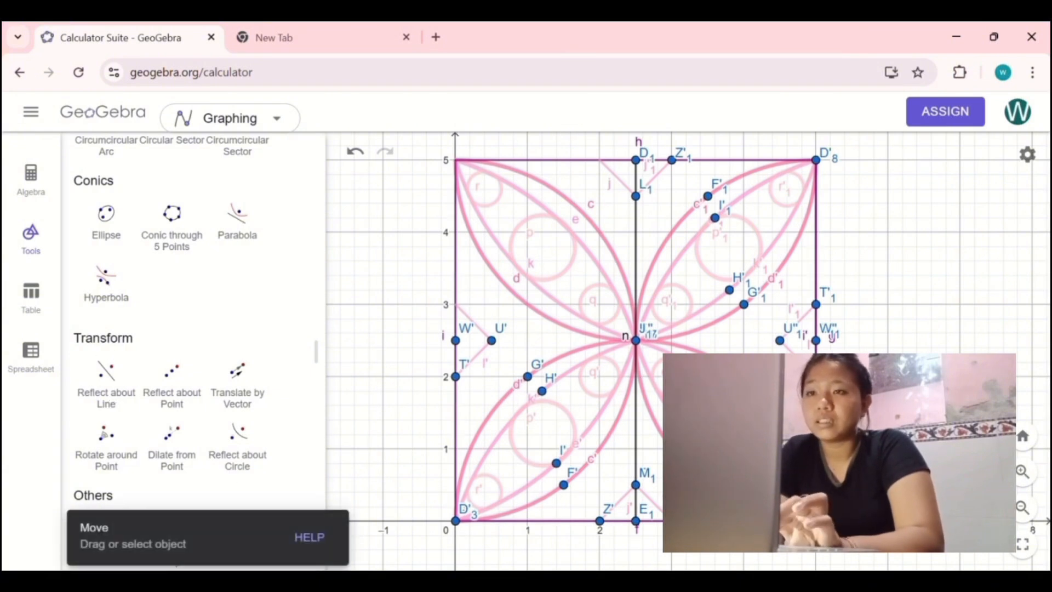
Step: Hide the vertical middle segment n through its object settings
left_click(641, 240)
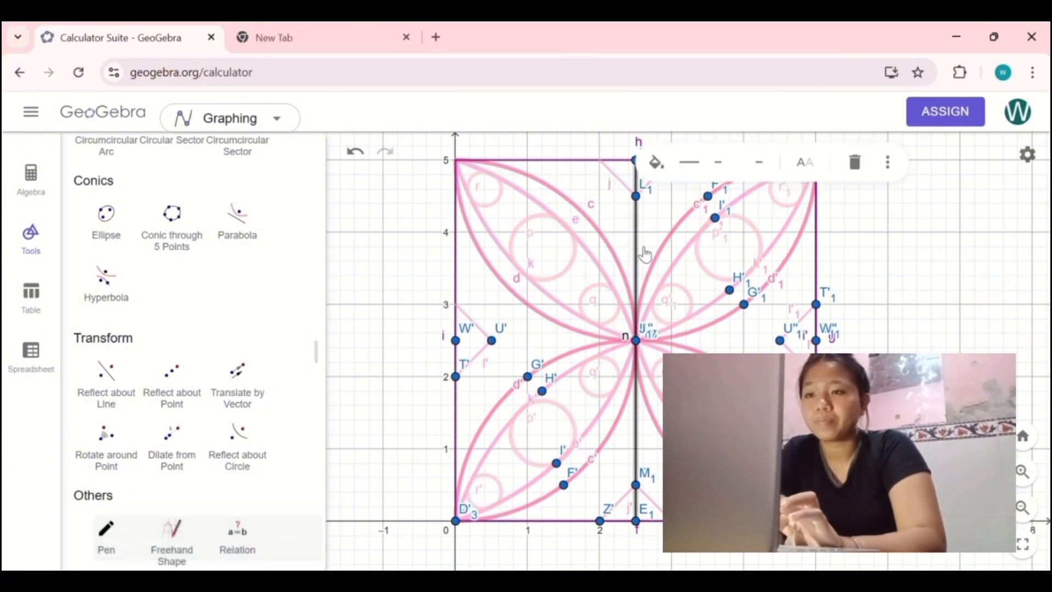
left_click(658, 229)
left_click(643, 246)
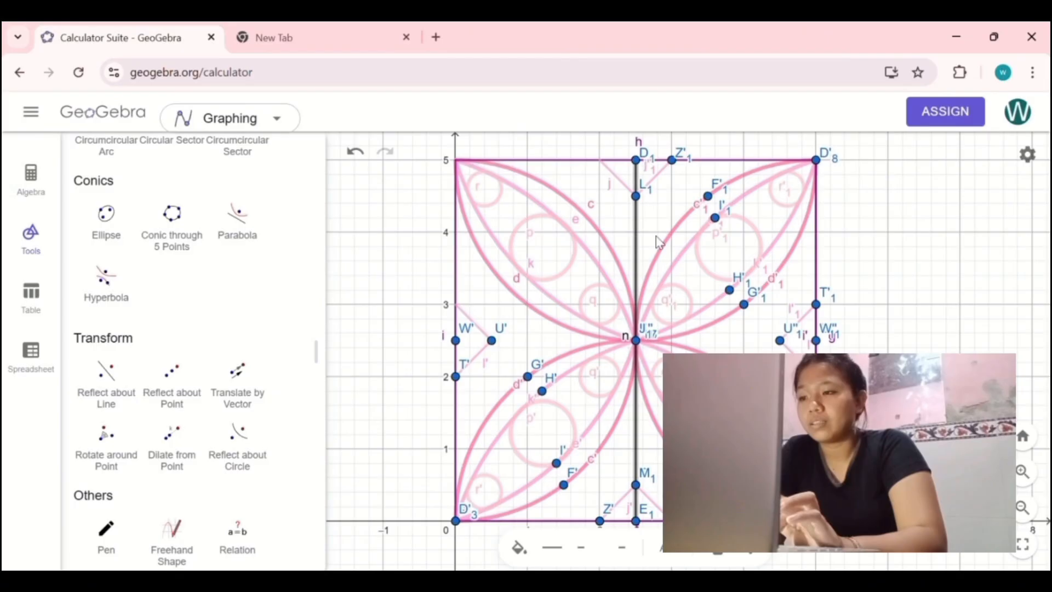
left_click(752, 548)
left_click(799, 554)
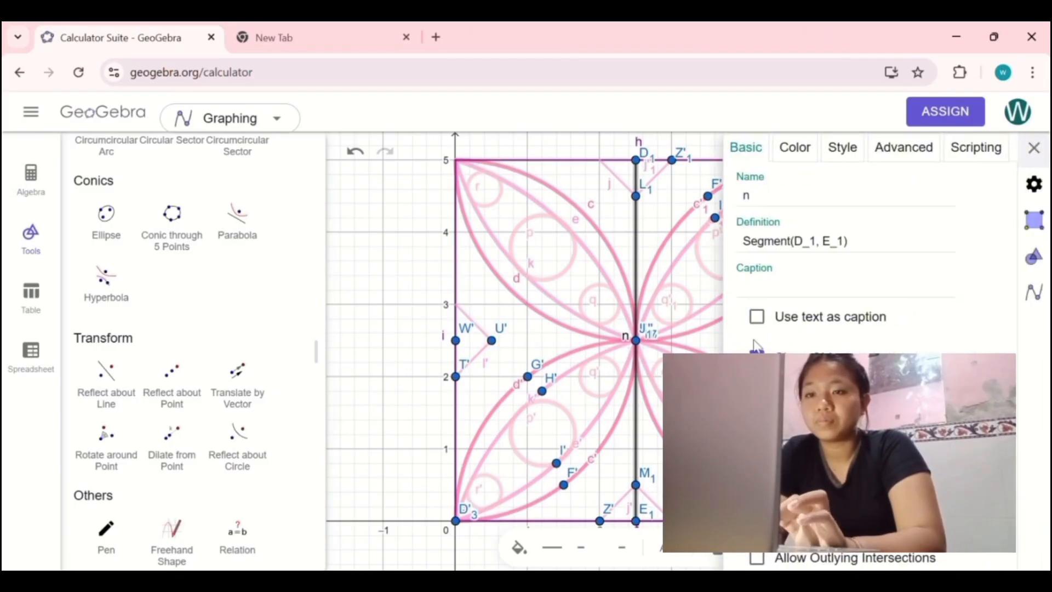
left_click(757, 355)
left_click(422, 228)
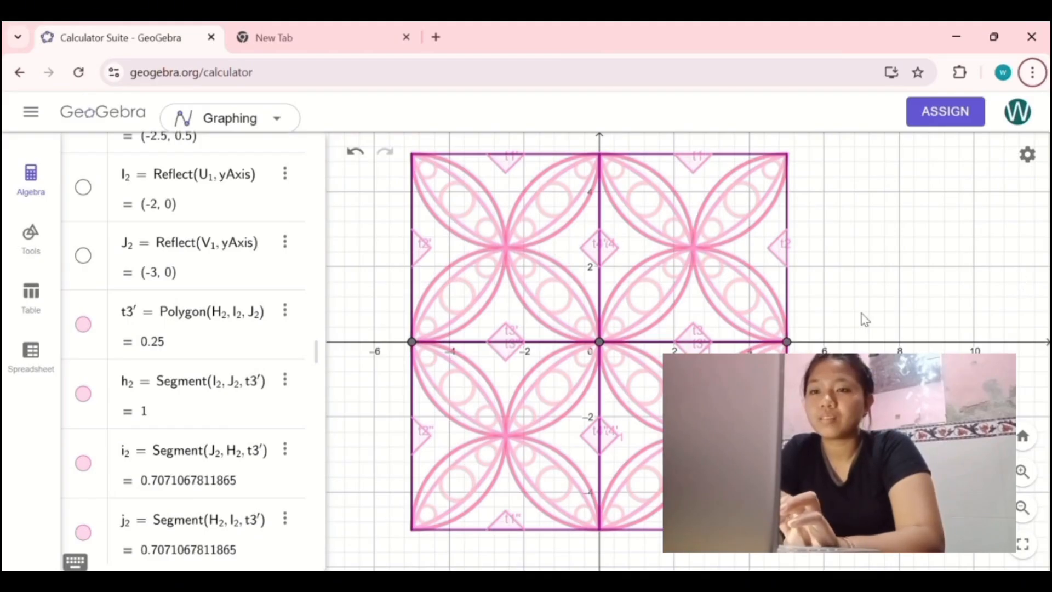
left_click_drag(861, 317, 884, 327)
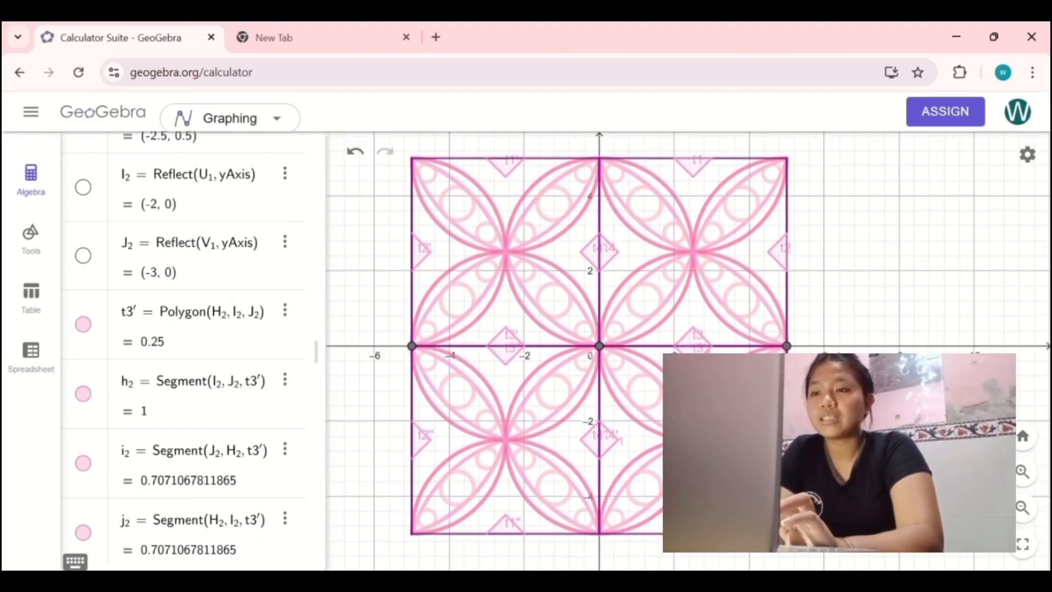
scroll(883, 327, "up", 2)
scroll(850, 350, "down", 6)
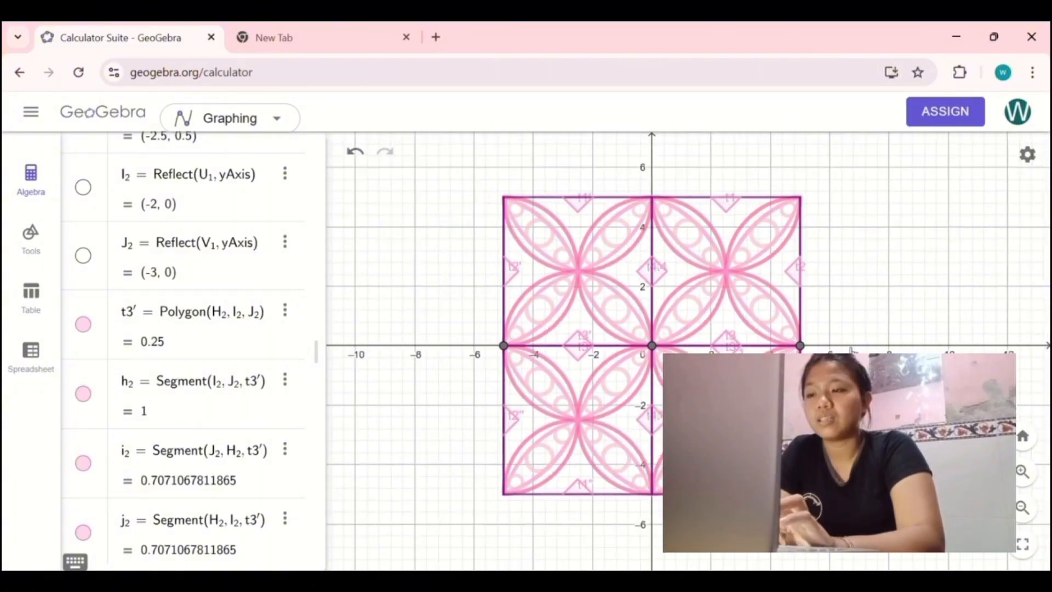
left_click_drag(851, 372, 798, 362)
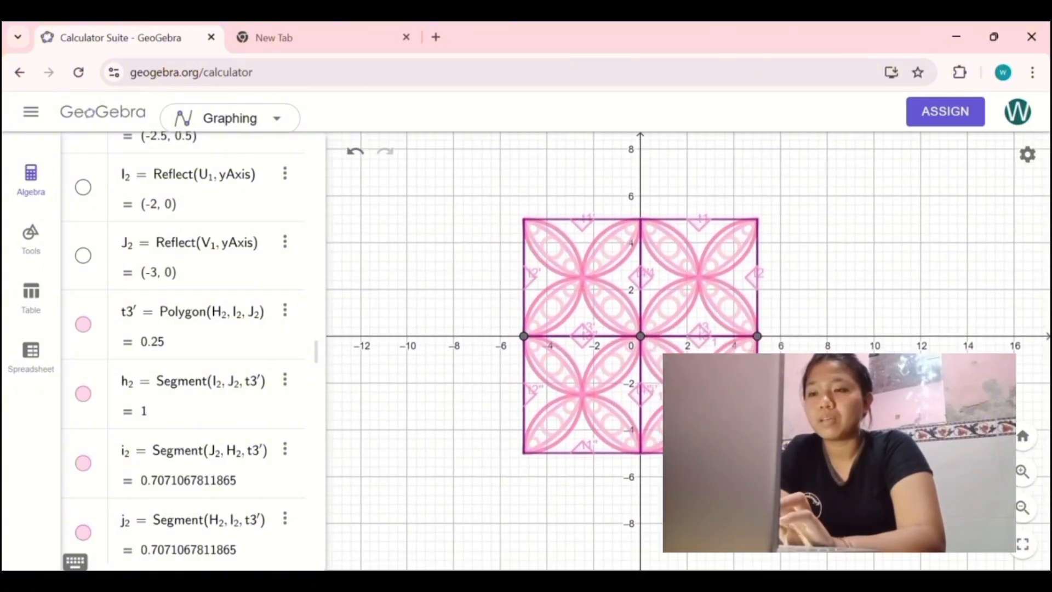
scroll(850, 385, "up", 5)
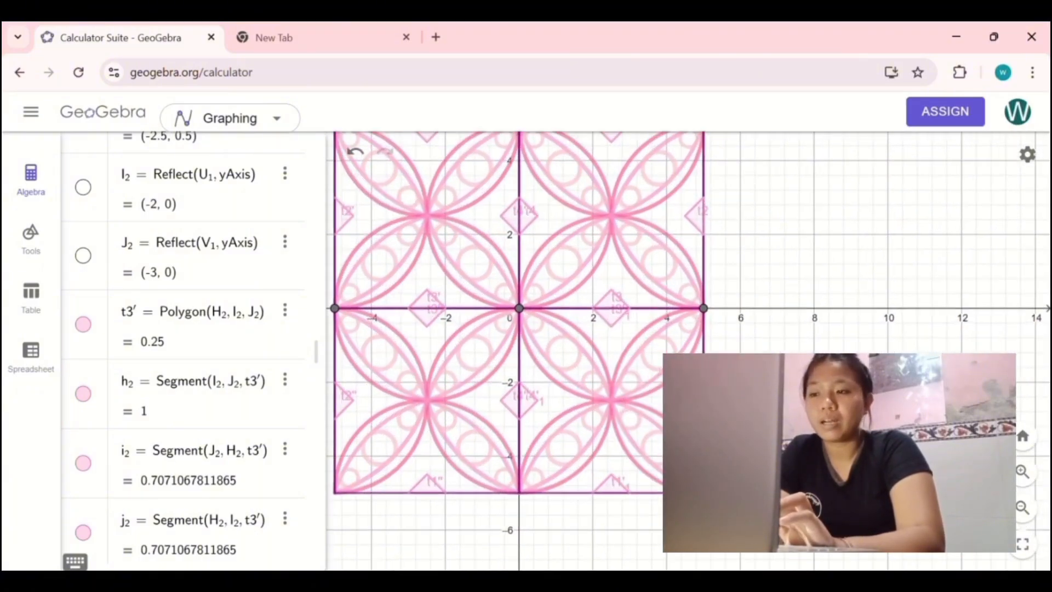
left_click_drag(850, 384, 945, 430)
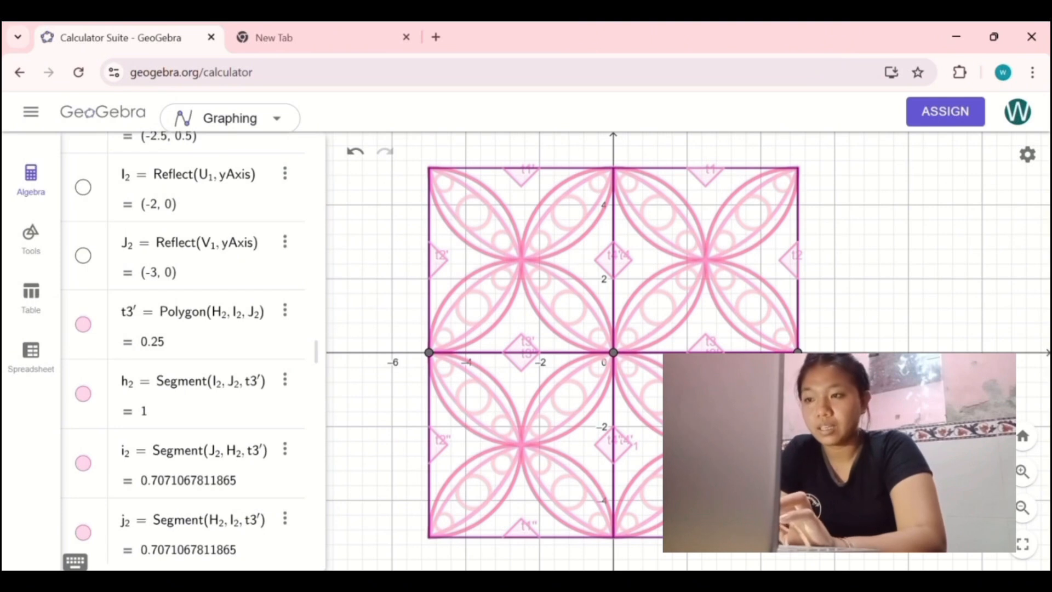